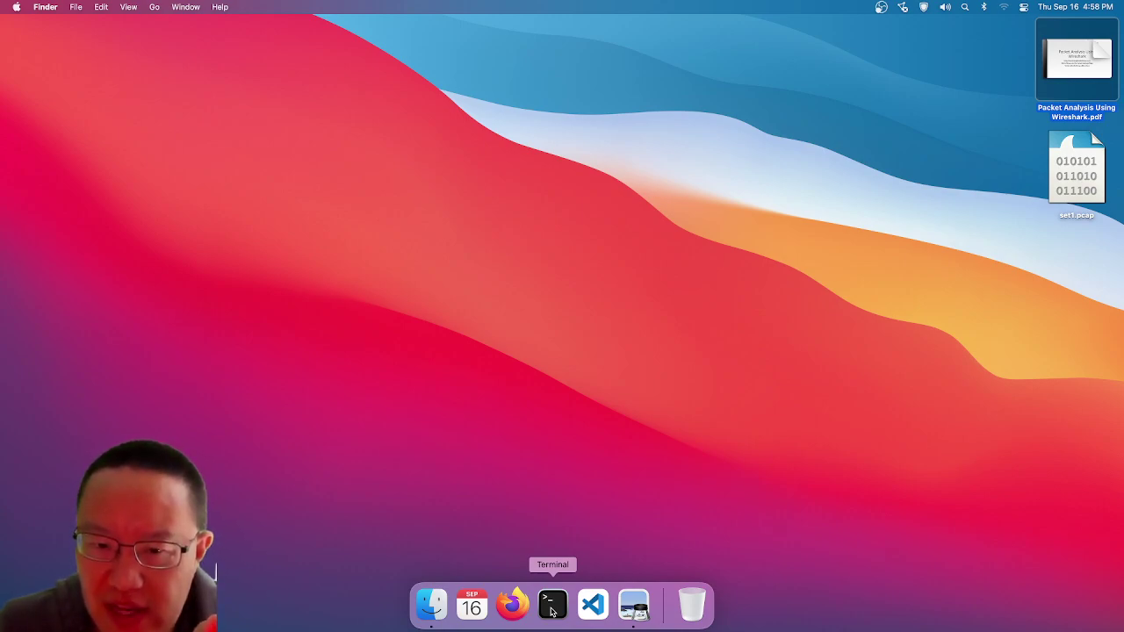
- View the file information of set1.pcap on the desktop, then close its info window
click(1098, 189)
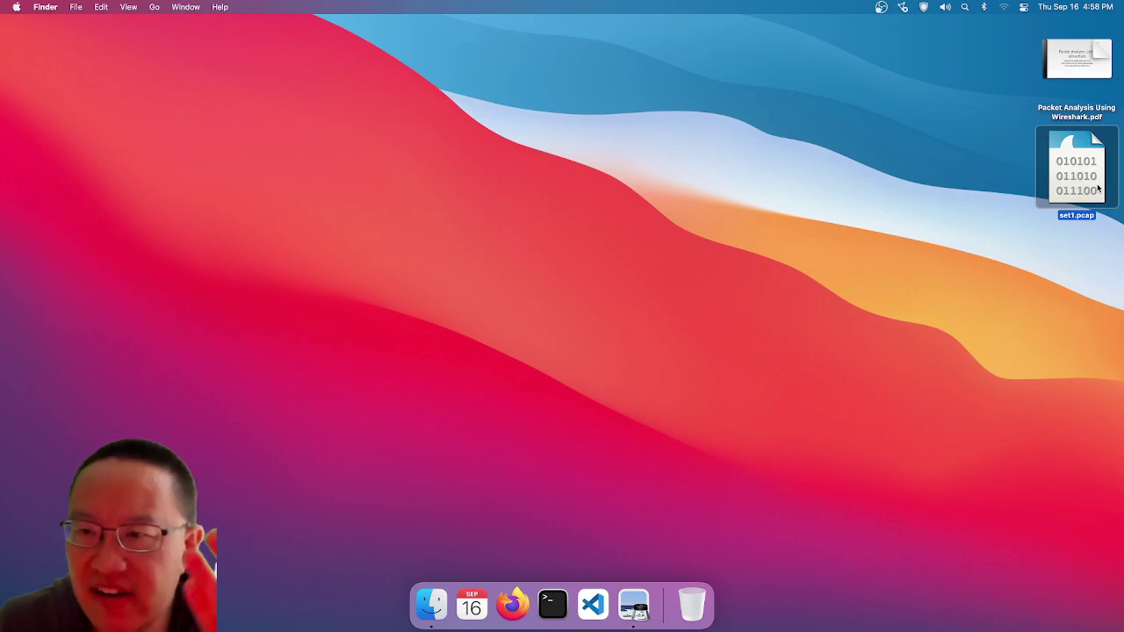
key(super+i)
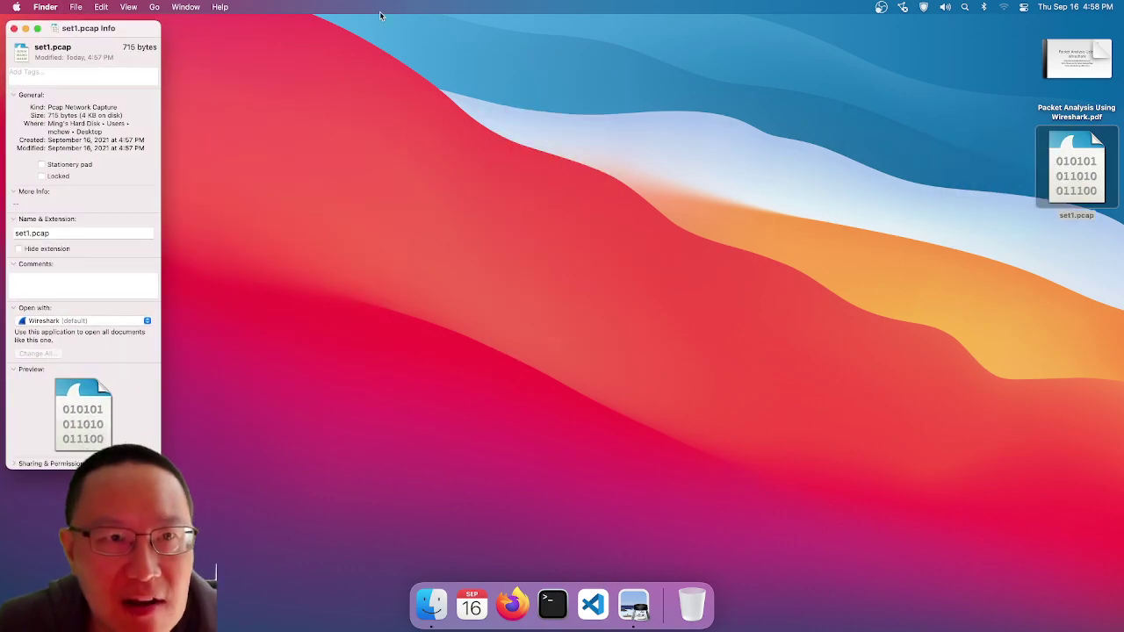
drag(112, 27, 493, 61)
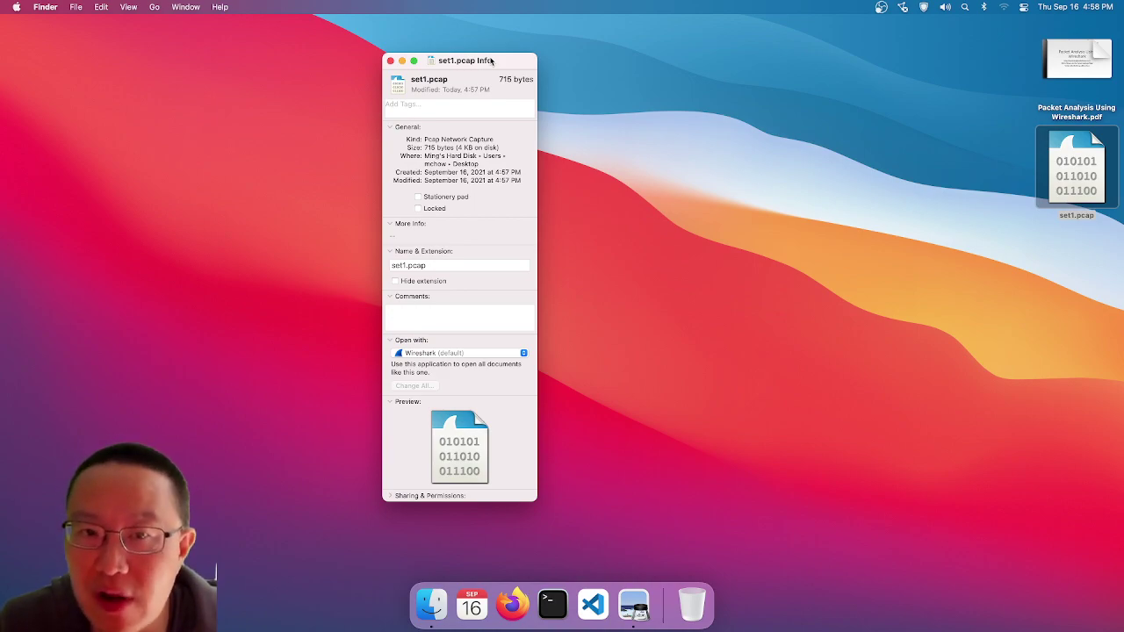
key(super+w)
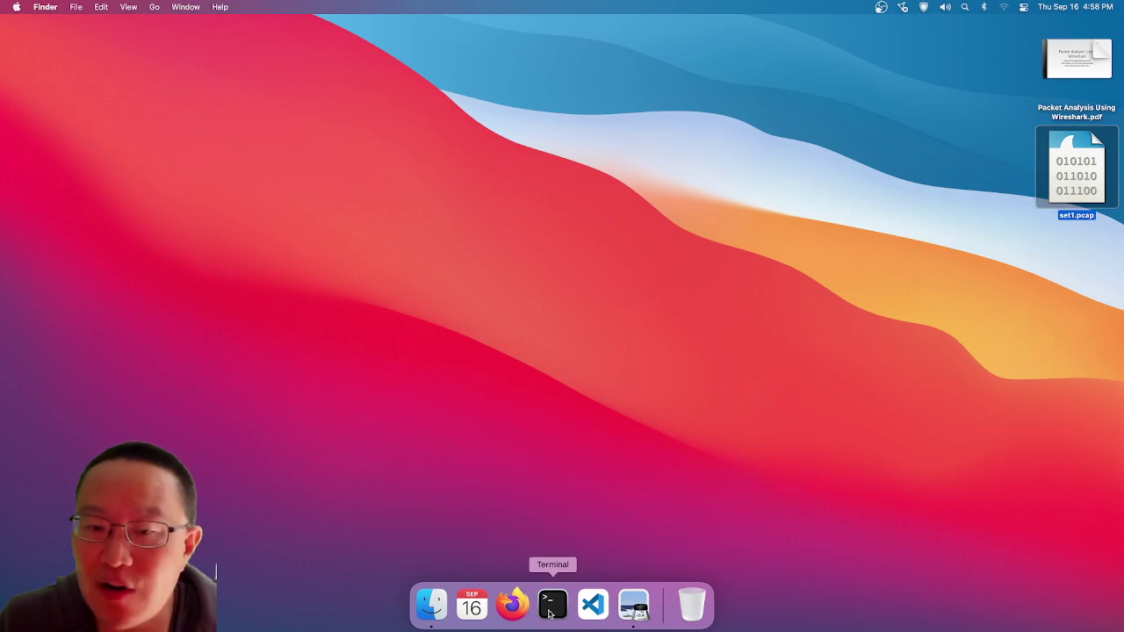
- Switch to Terminal, change to the ~/Desktop directory and list its contents
click(551, 613)
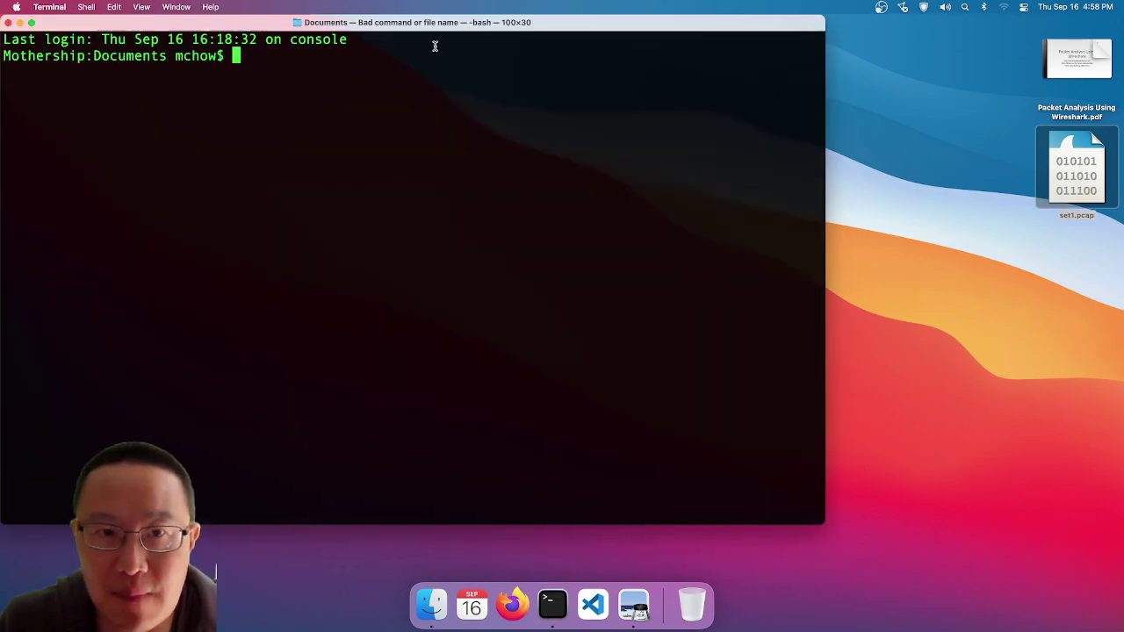
drag(441, 31, 564, 57)
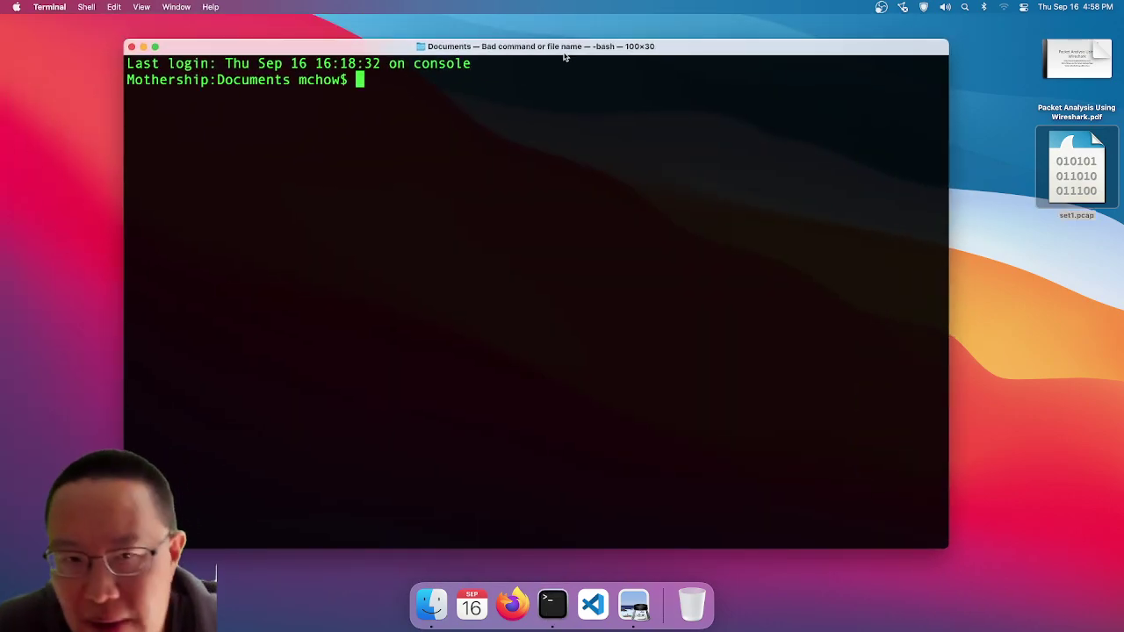
text(cd ~/Desktop)
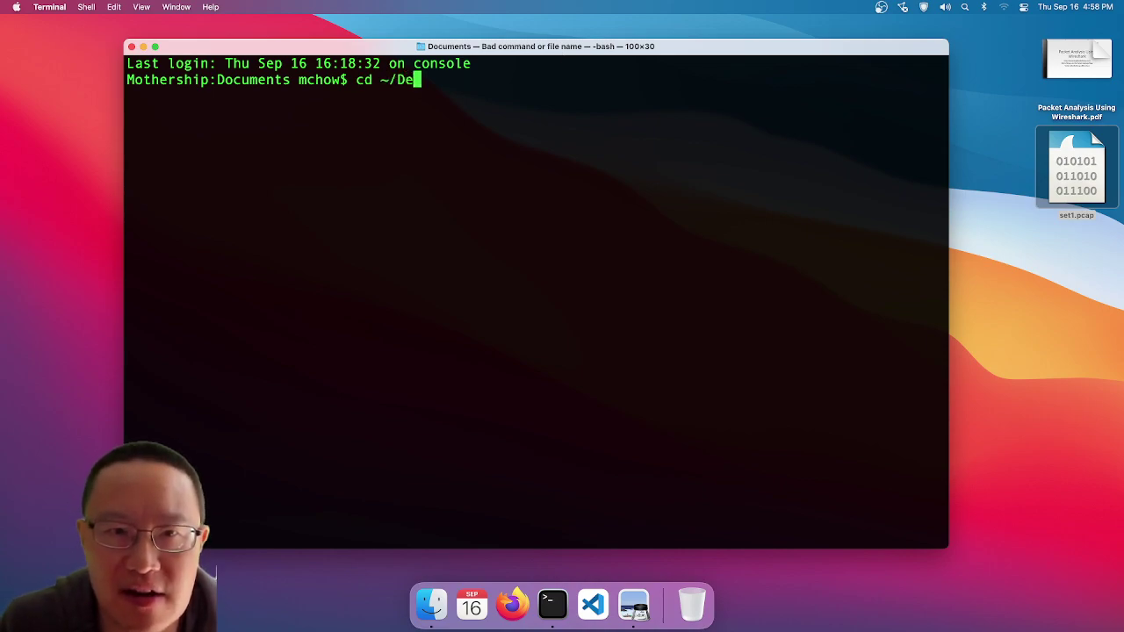
key(Return)
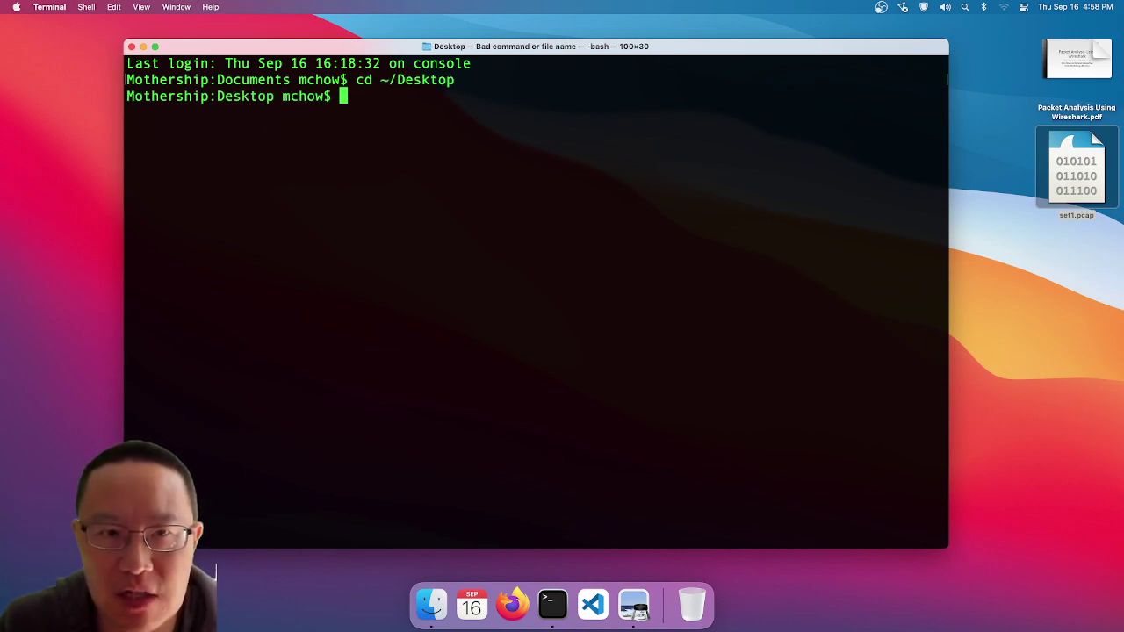
text(ls)
key(Return)
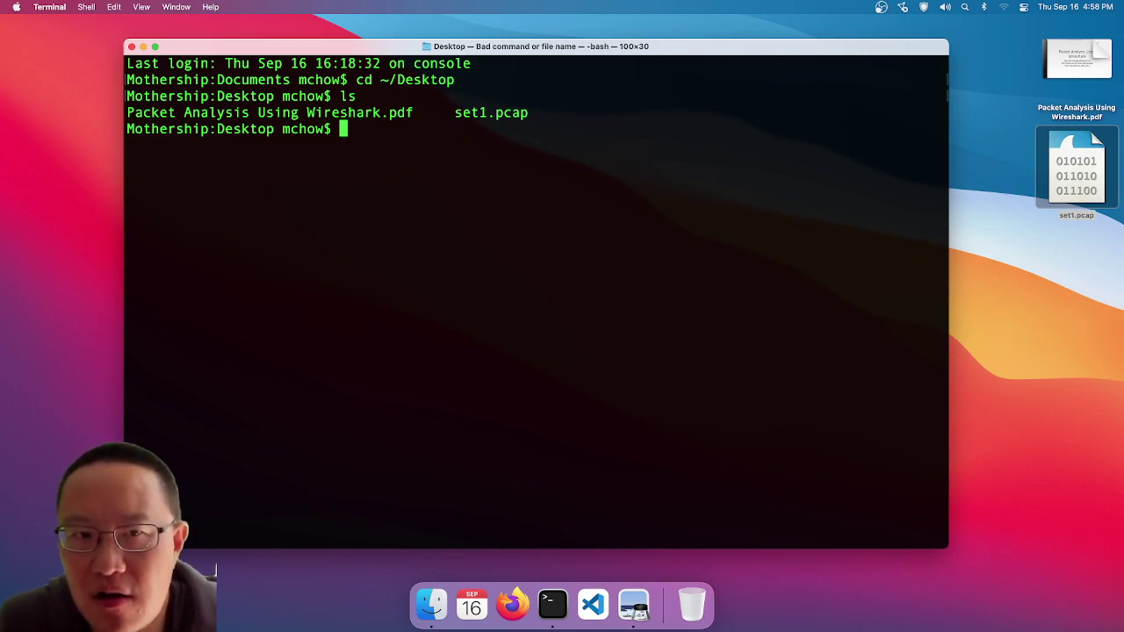
- Print the raw contents of set1.pcap in the terminal with cat
text(cat)
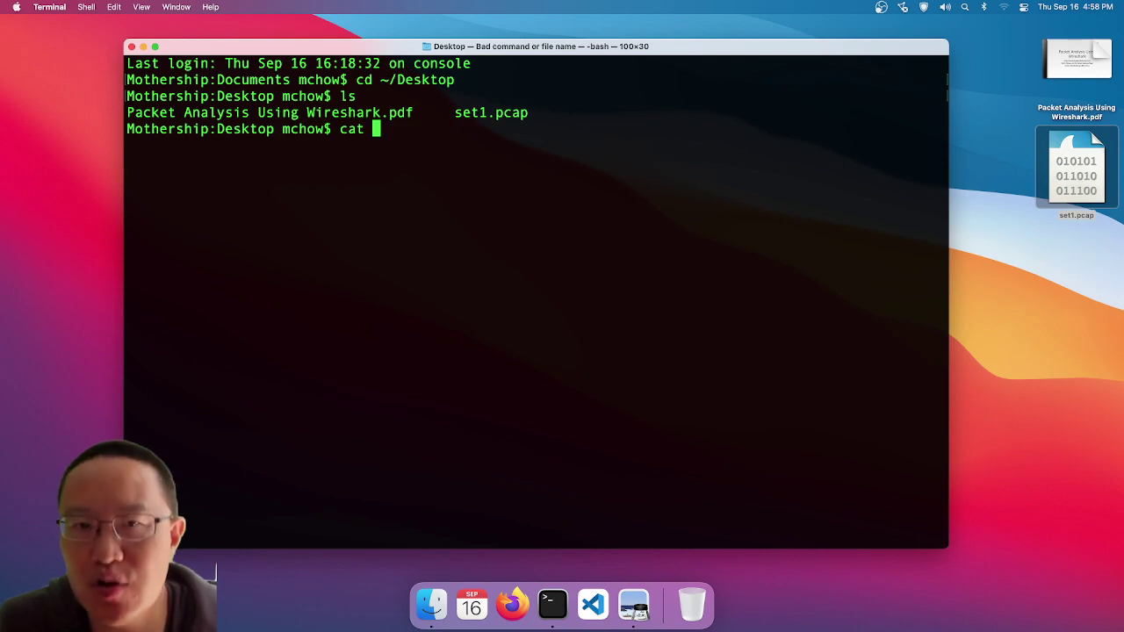
text(set1./)
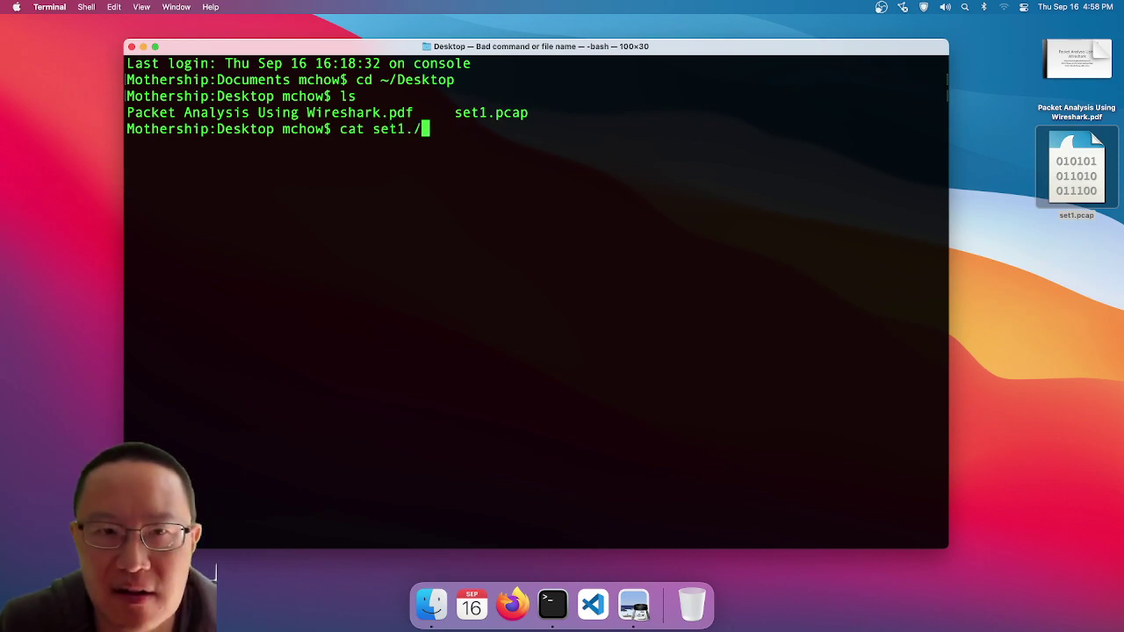
key(BackSpace)
text(s)
key(BackSpace)
text(pcap)
key(Return)
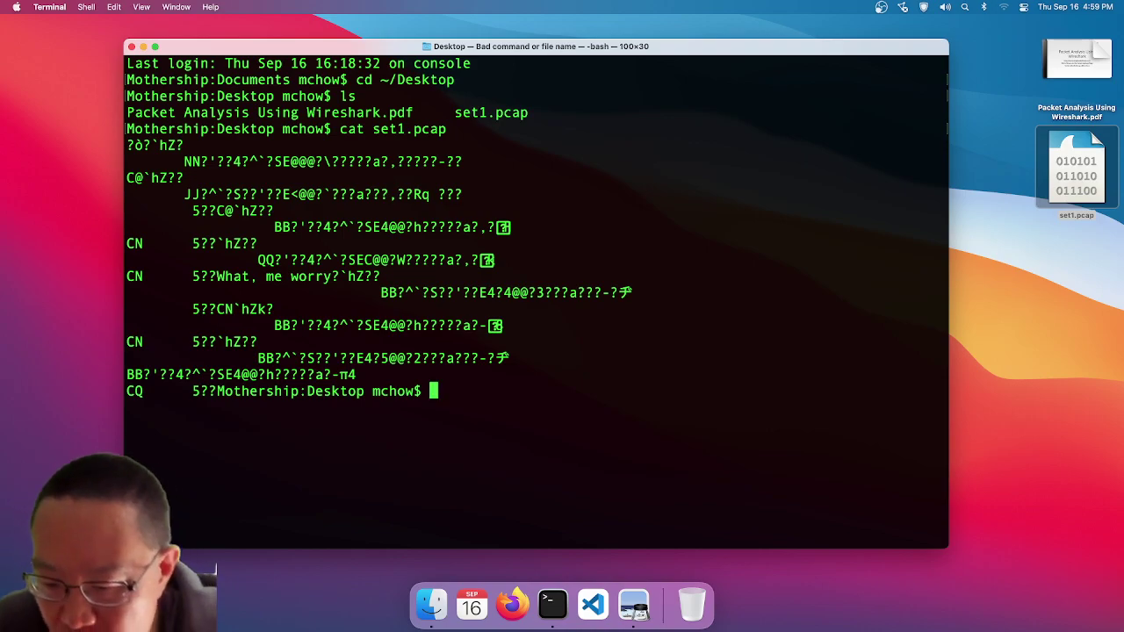
text(file s)
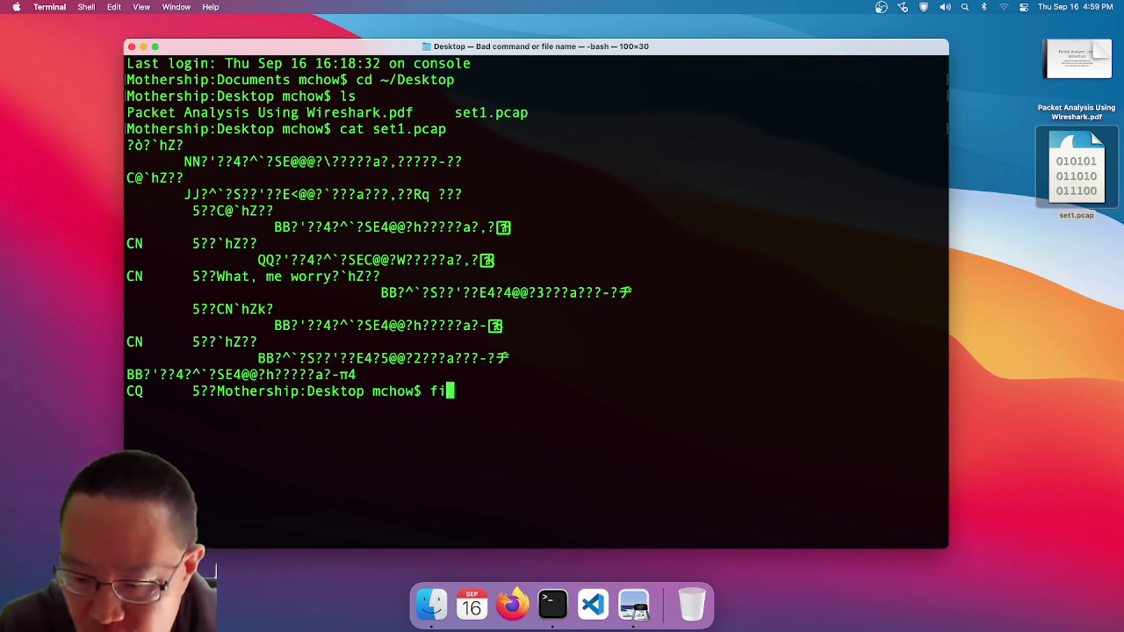
key(BackSpace)
key(BackSpace)
key(BackSpace)
key(BackSpace)
key(BackSpace)
key(BackSpace)
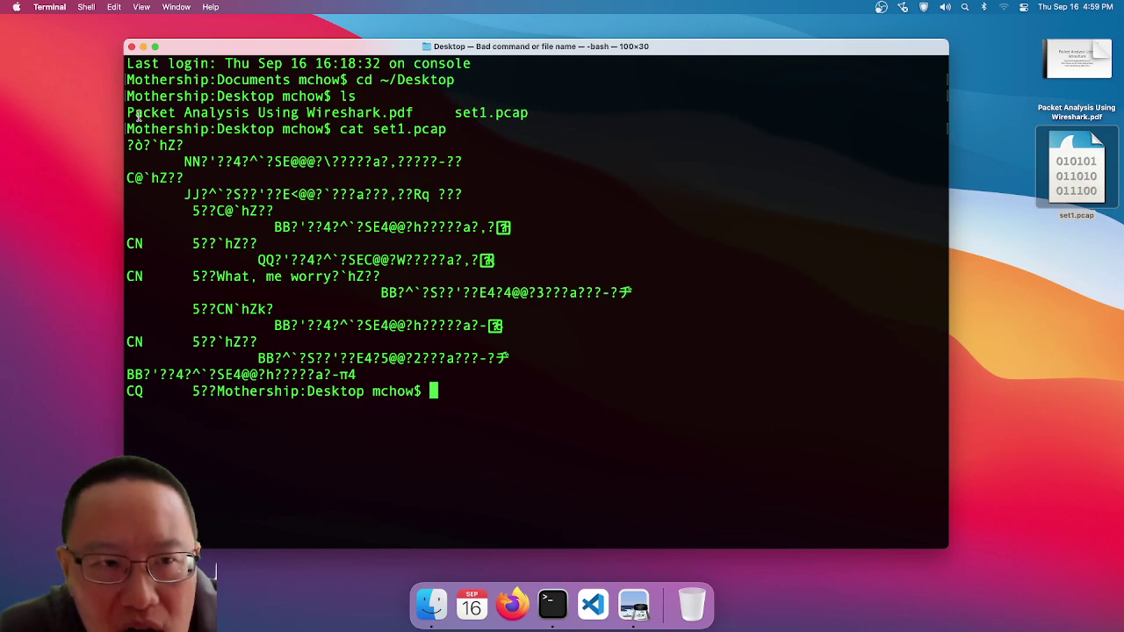
drag(128, 138, 532, 375)
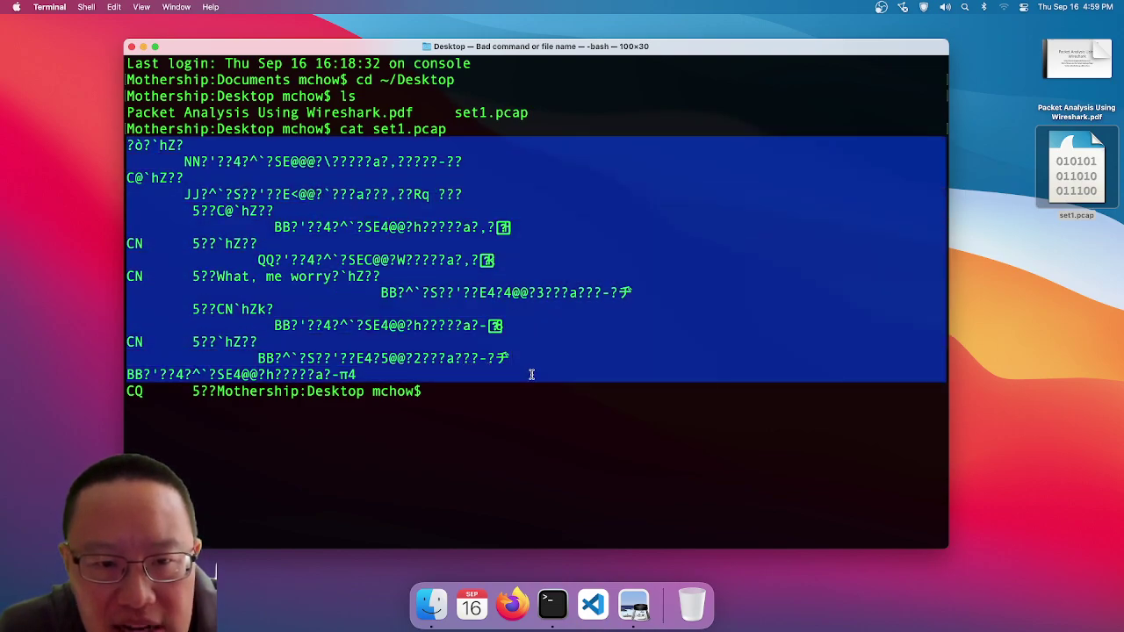
click(531, 375)
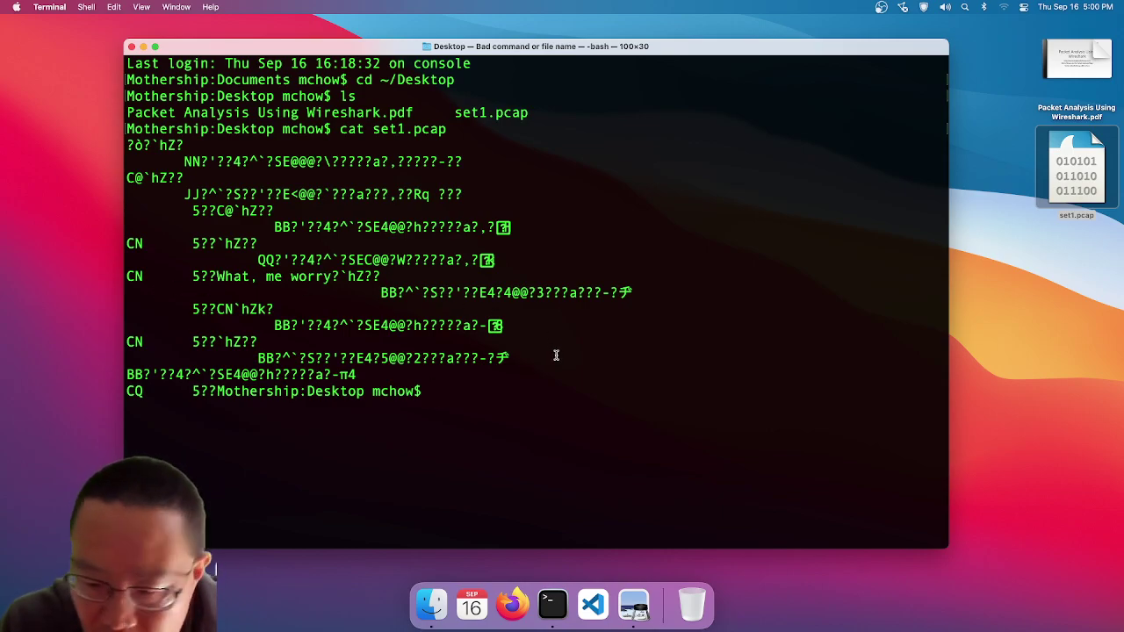
text(file set)
key(BackSpace)
key(BackSpace)
key(BackSpace)
key(BackSpace)
key(BackSpace)
key(BackSpace)
key(BackSpace)
key(BackSpace)
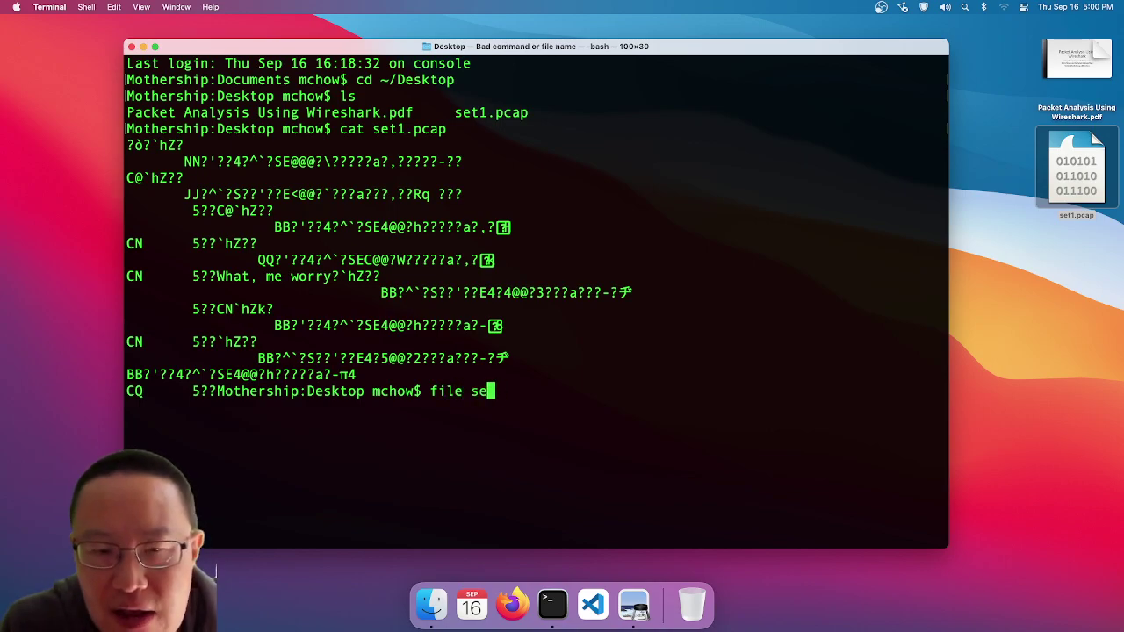
- View the manual page of the file command and return to the shell prompt
text(man file)
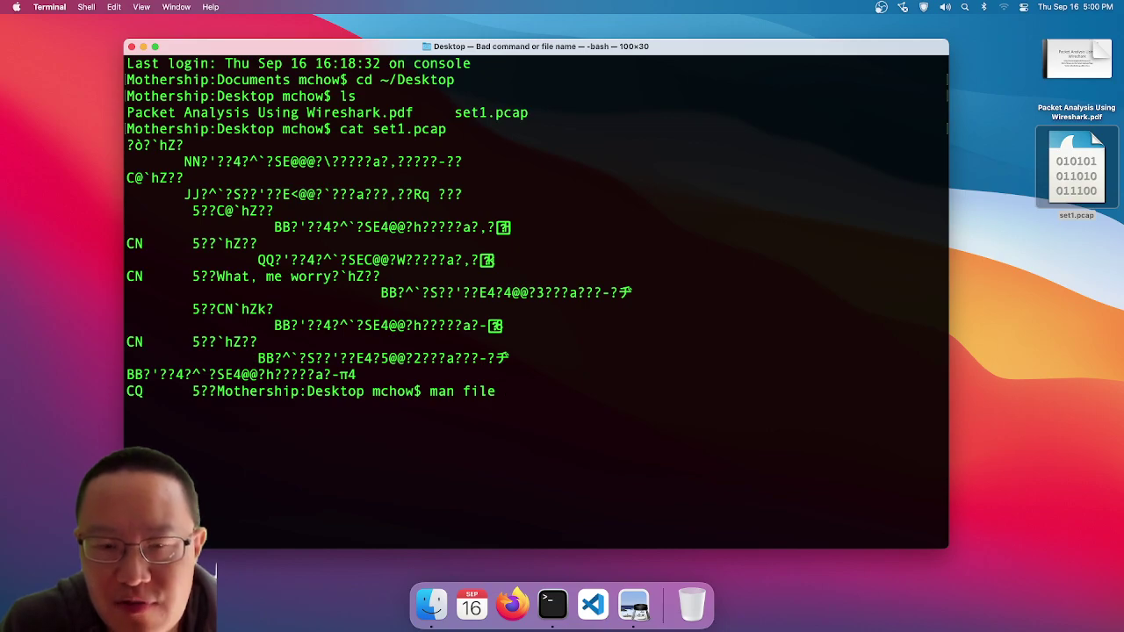
key(Return)
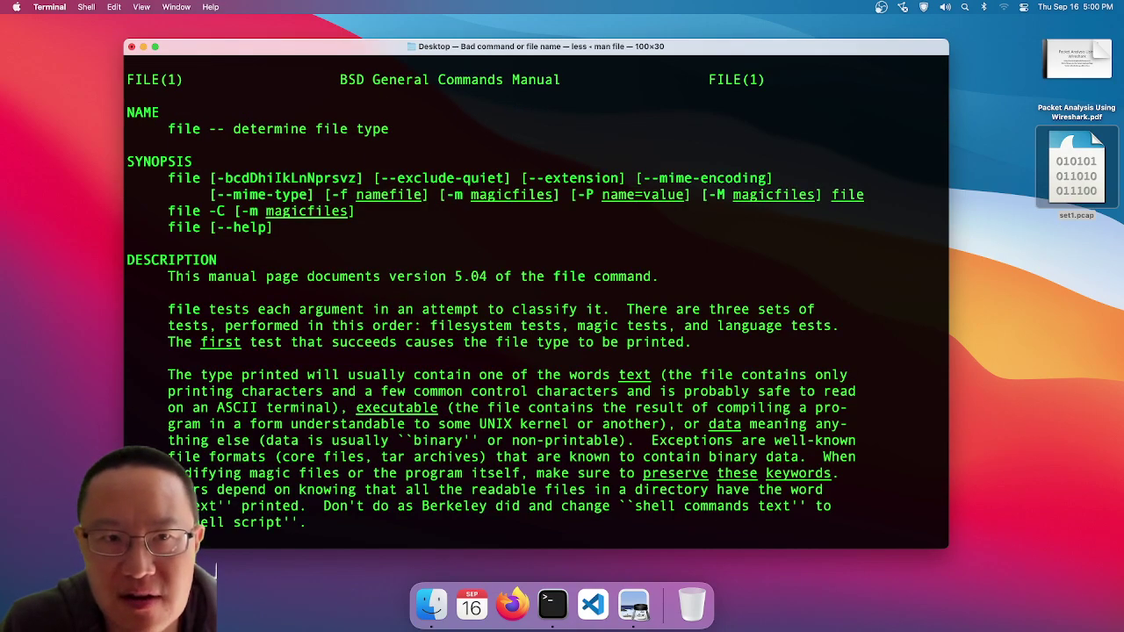
text(q)
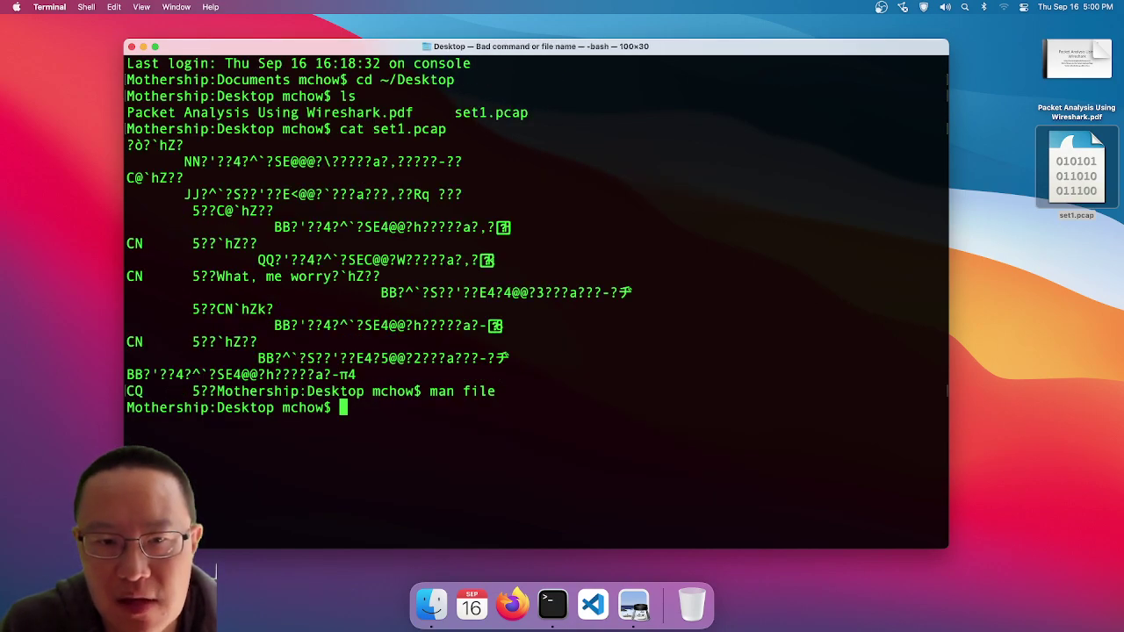
- Check the type of set1.pcap with the file command, then exit the shell session
text(file set1.pcap)
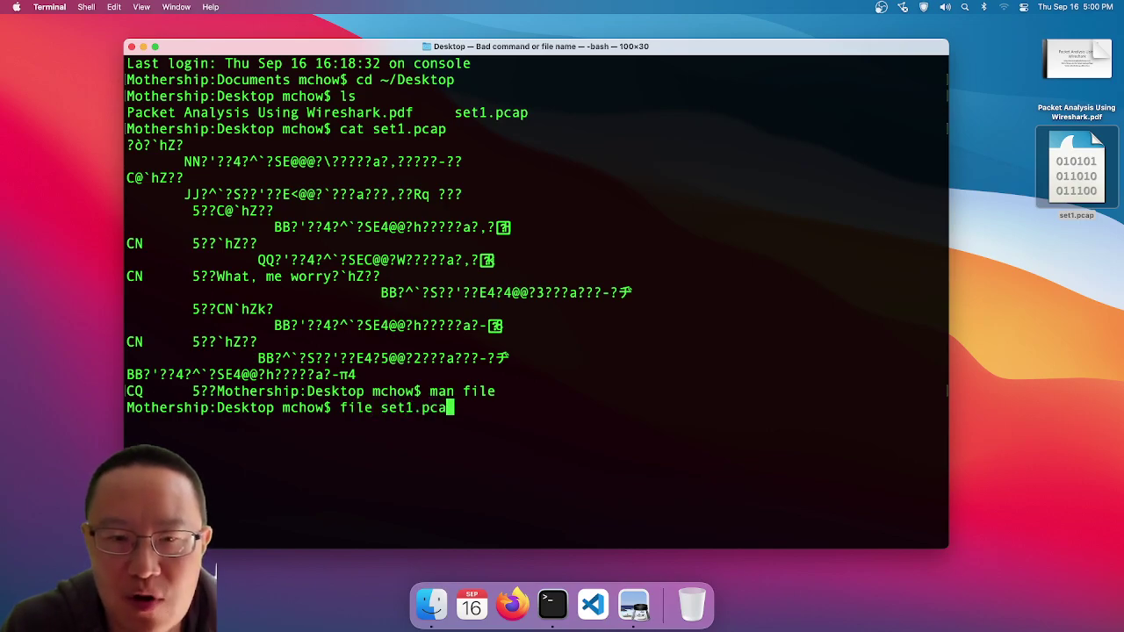
key(Return)
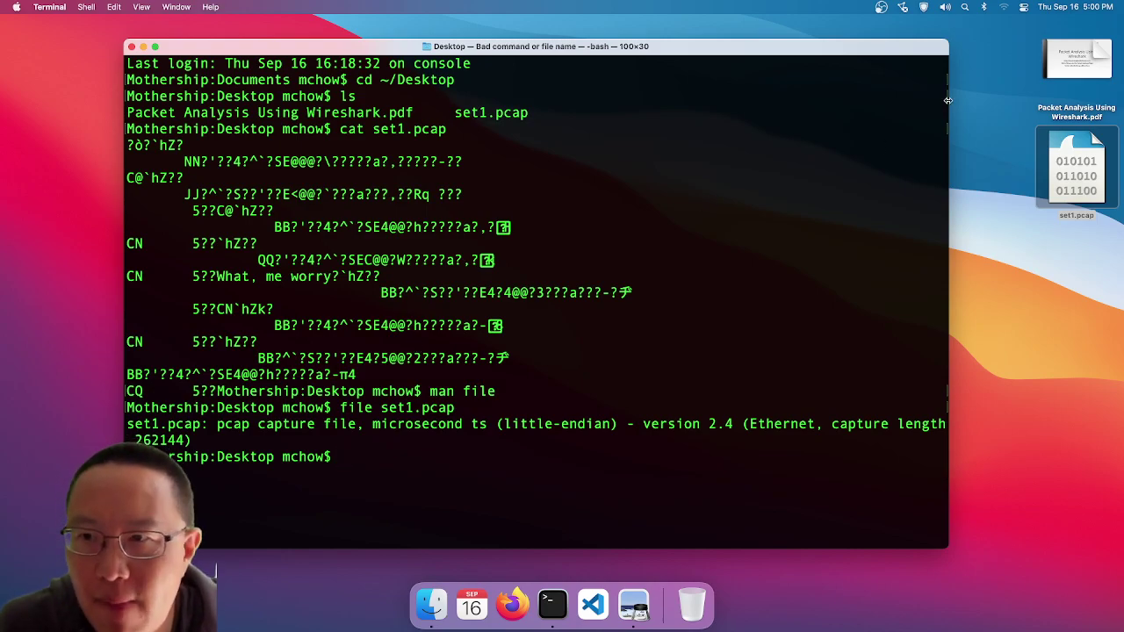
text(exit)
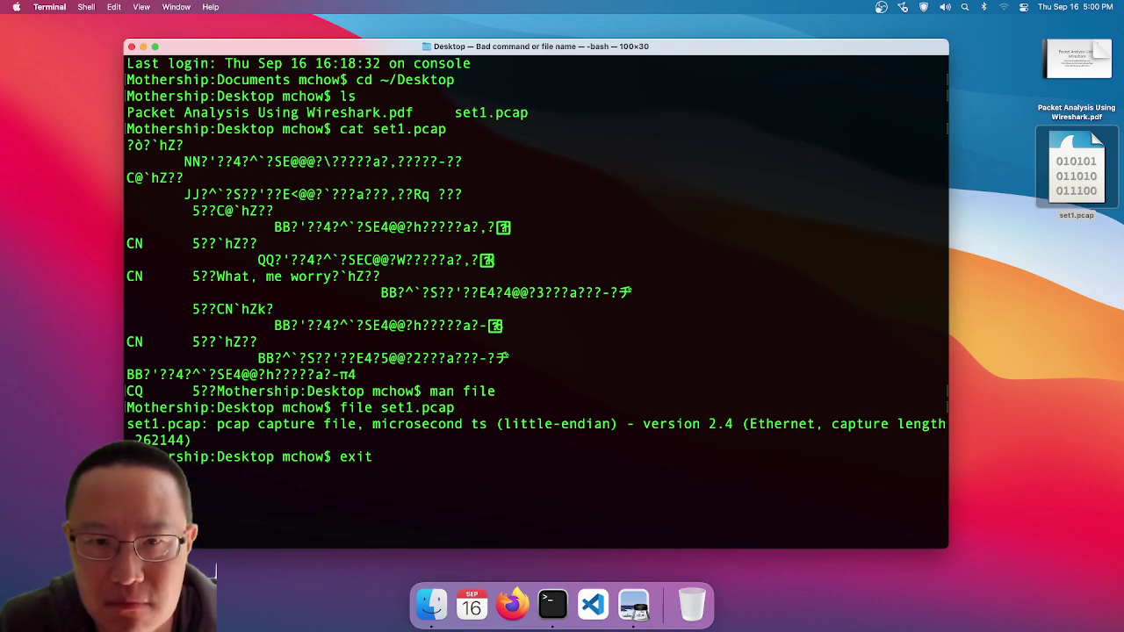
key(Return)
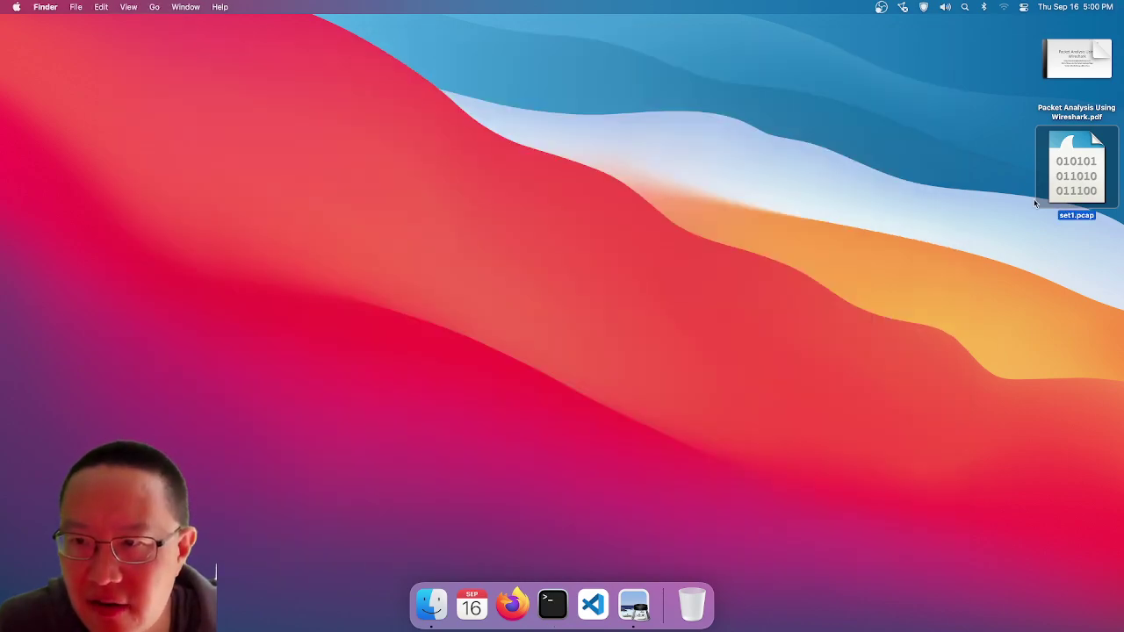
- Search the system for "wireshark" and launch Wireshark
click(964, 7)
text(wireshar)
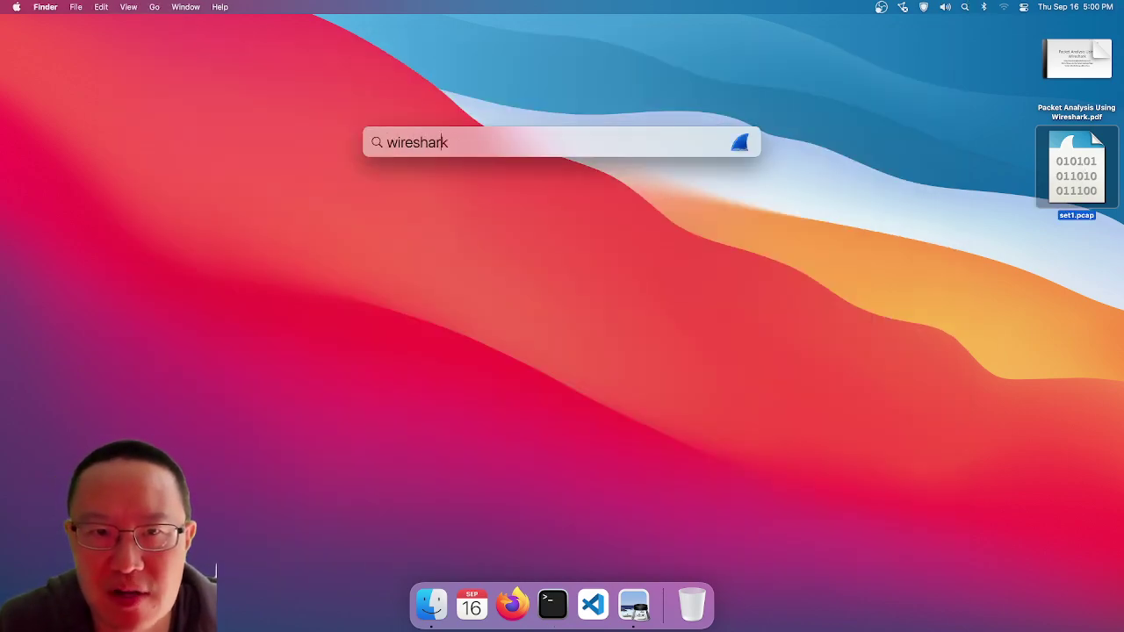
text(k)
key(Return)
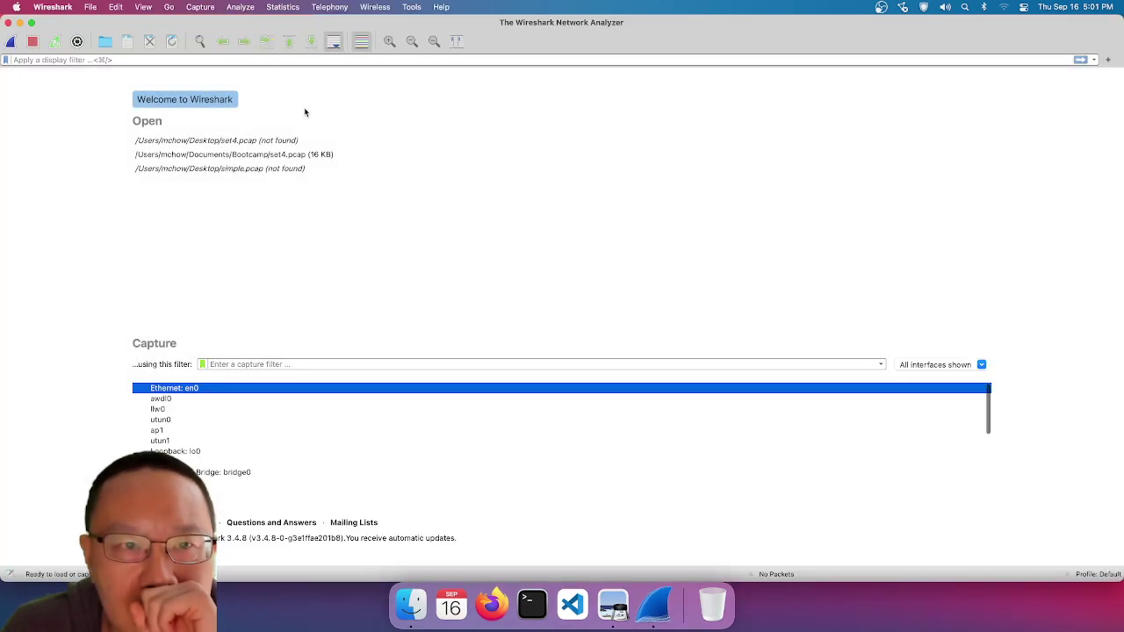
- Remove both set4.pcap entries and the simple.pcap entry from the list of recently opened captures
right_click(289, 141)
click(326, 173)
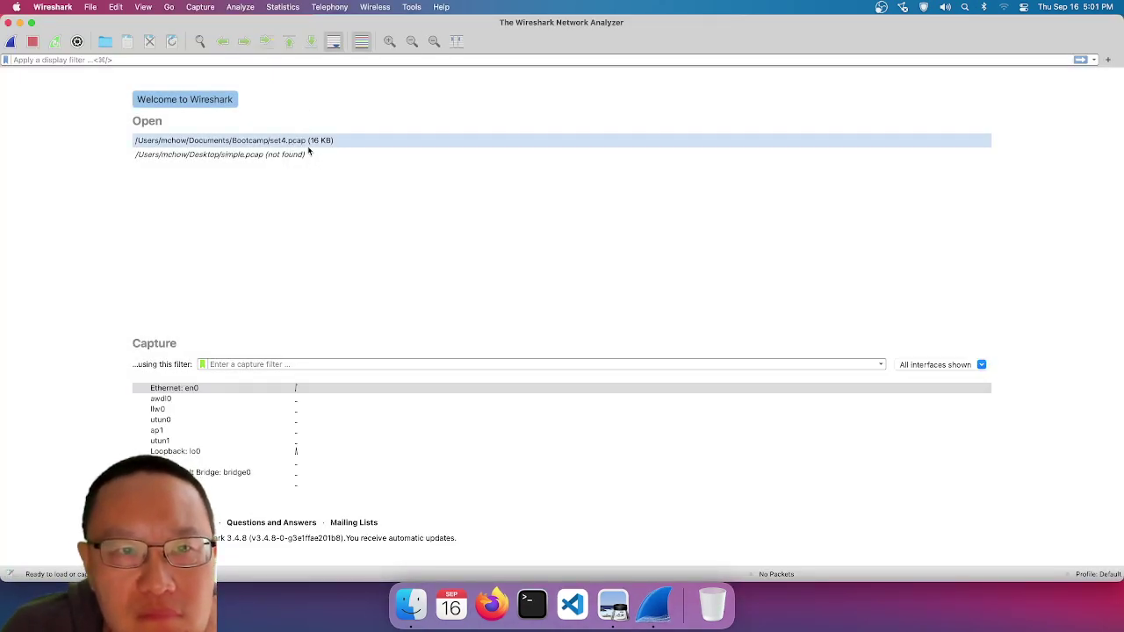
right_click(307, 151)
click(343, 181)
right_click(278, 149)
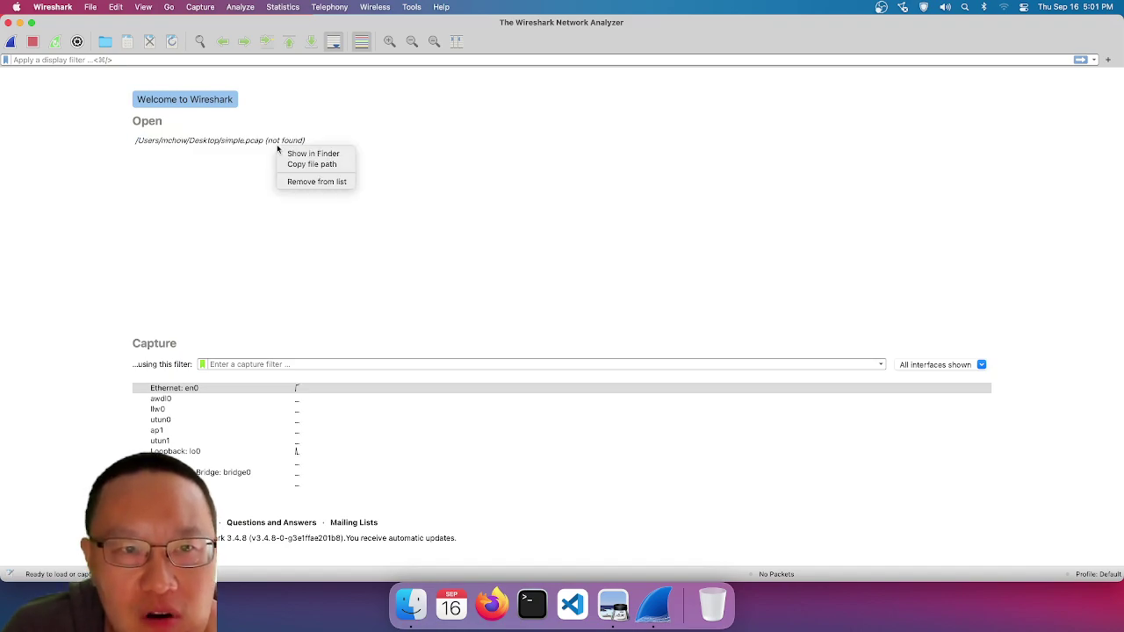
click(323, 184)
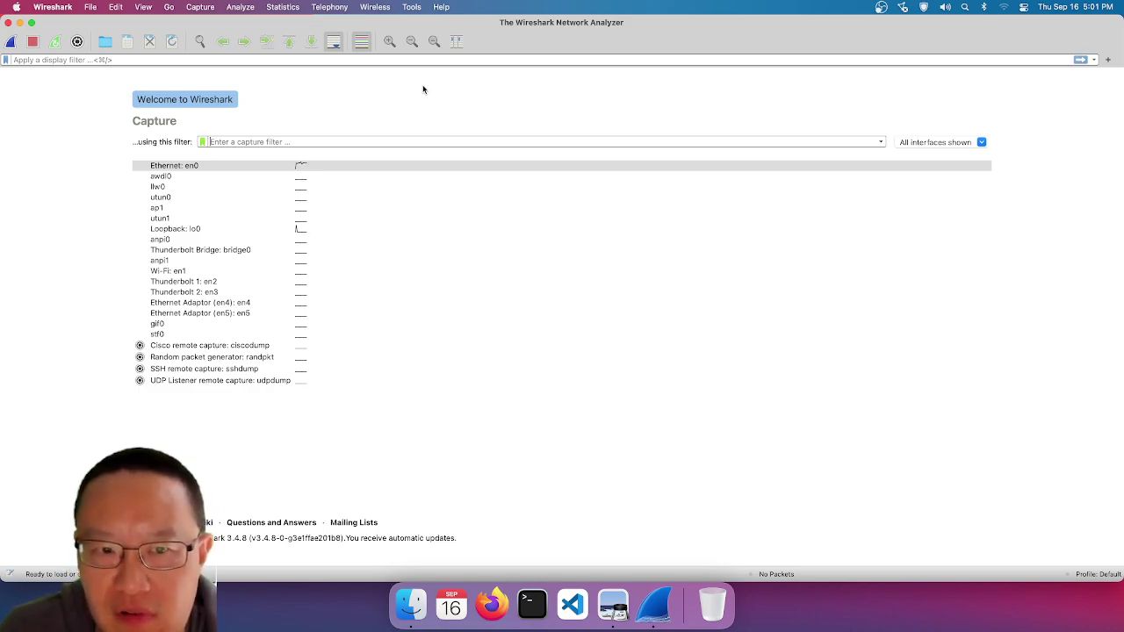
- Open the capture file set1.pcap from the Desktop folder
click(84, 6)
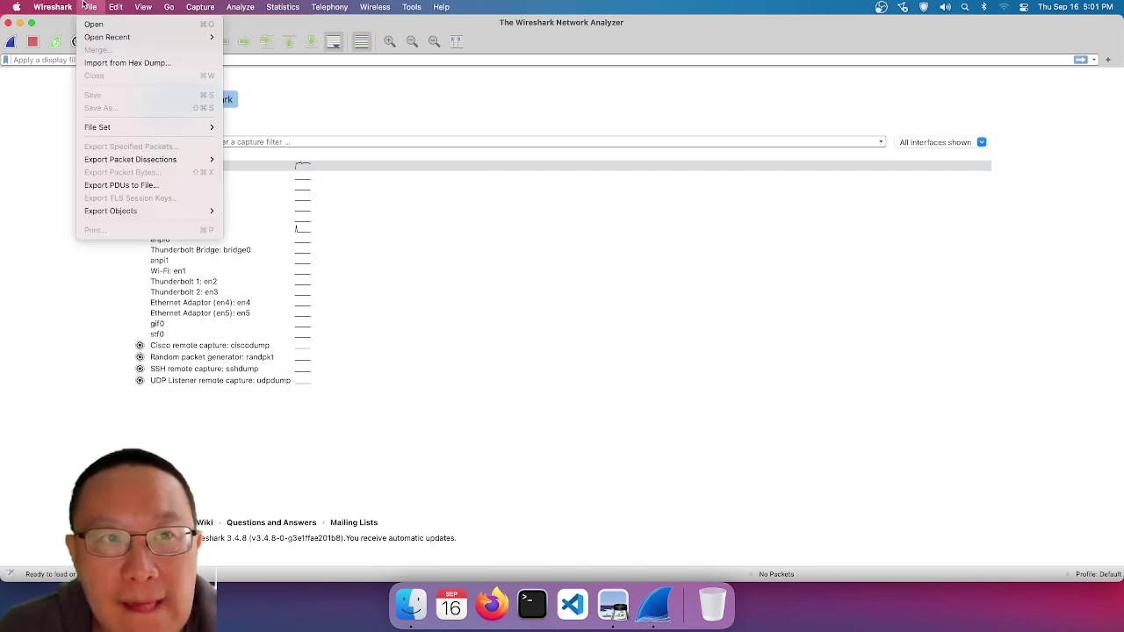
mouse_move(107, 37)
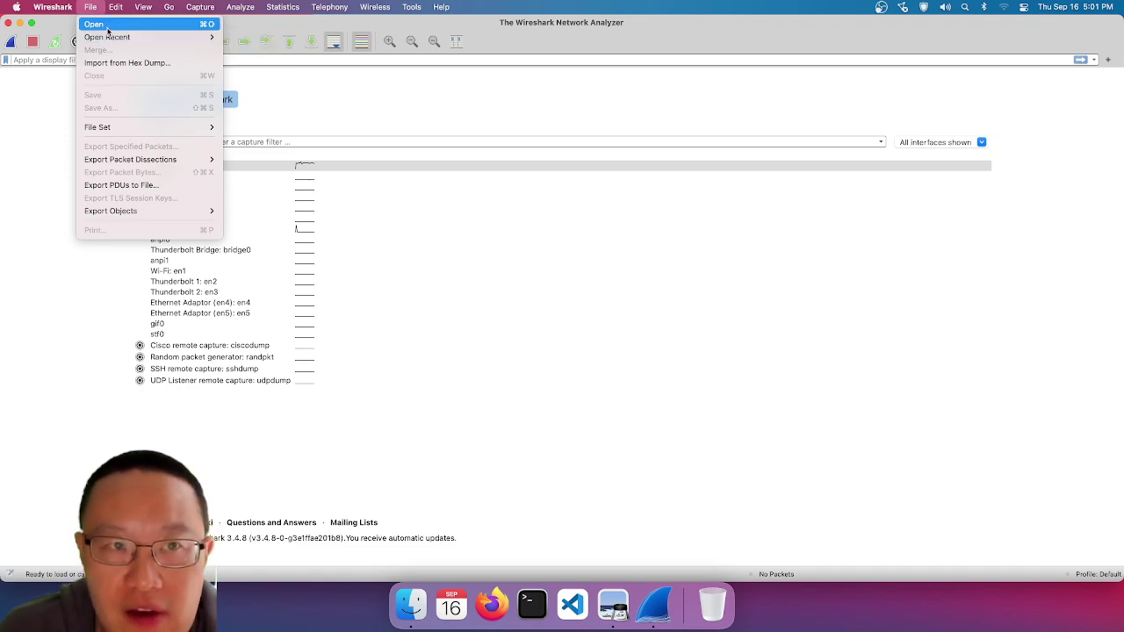
click(107, 29)
click(484, 220)
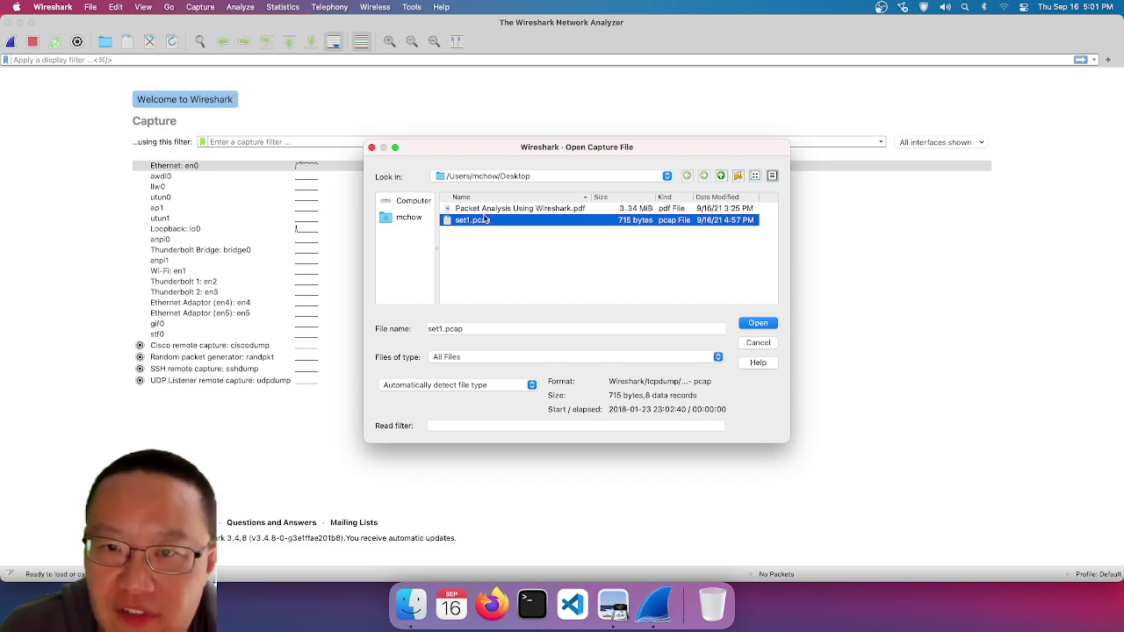
double_click(484, 219)
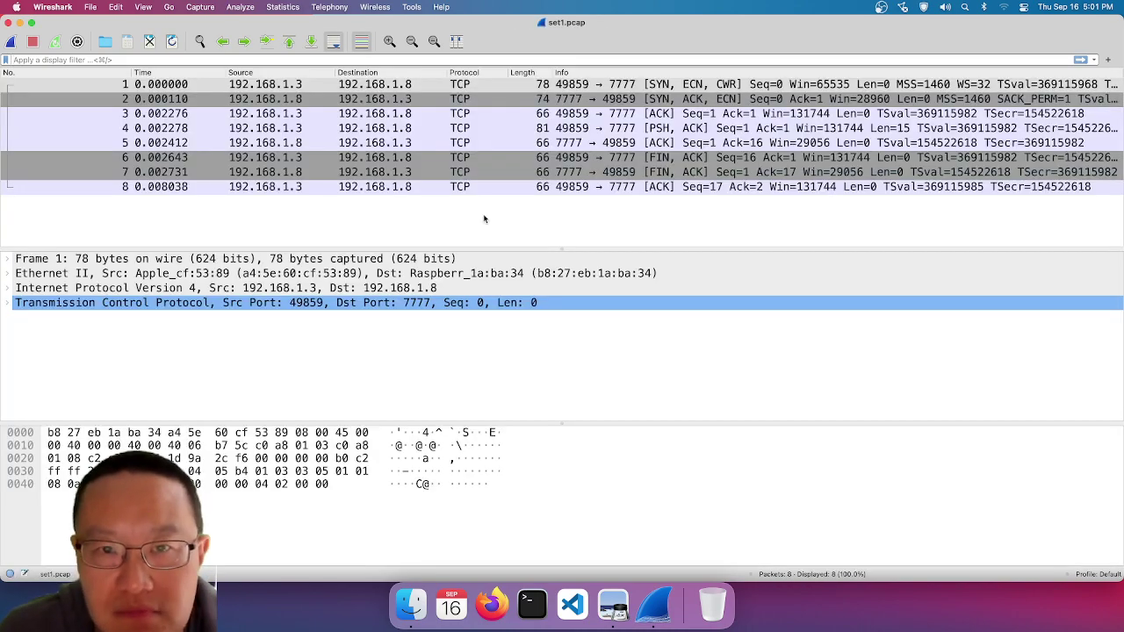
key(super+plus)
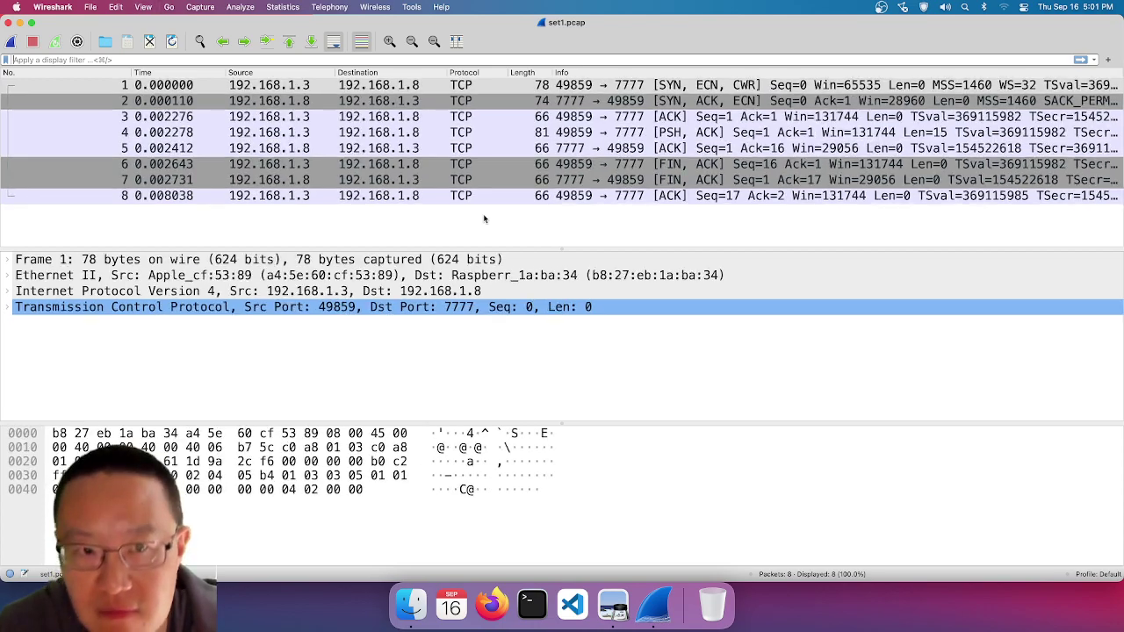
key(super+plus)
key(super+minus)
key(super+minus)
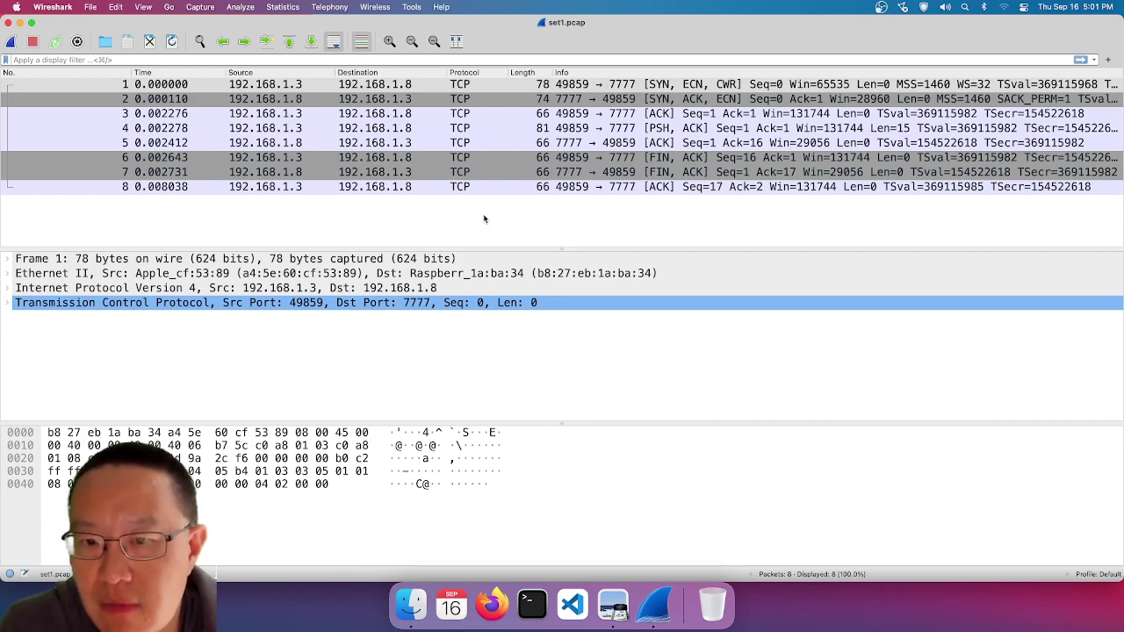
- Review the Exercise 1 questions in the slides against the set1.pcap packet list in Wireshark, selecting packet 1
key(ctrl+Right)
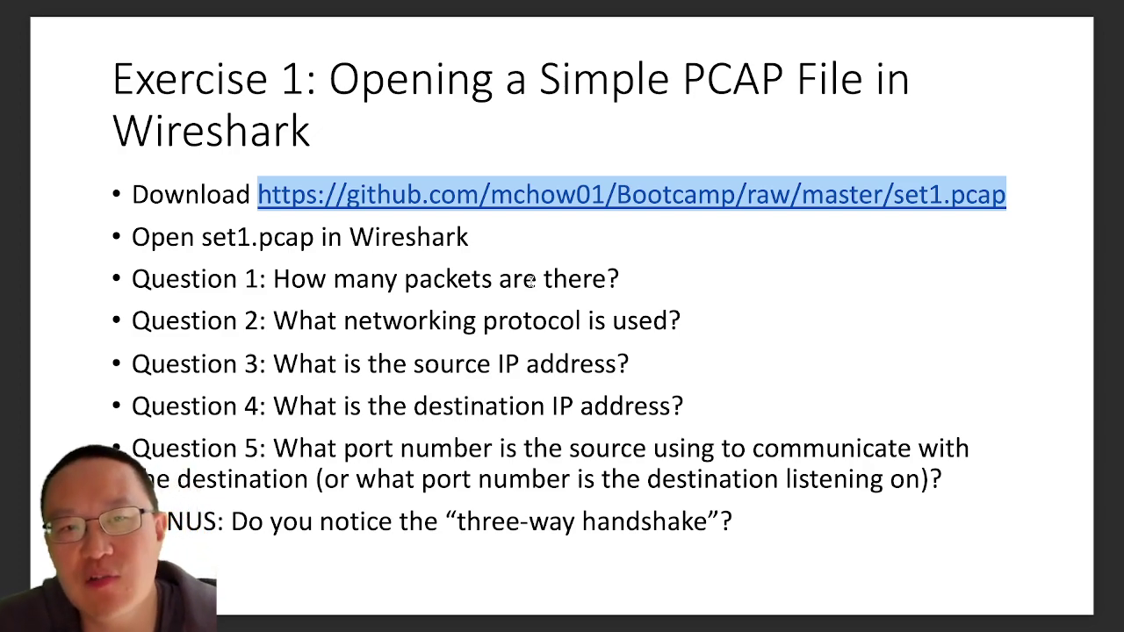
key(super+Tab)
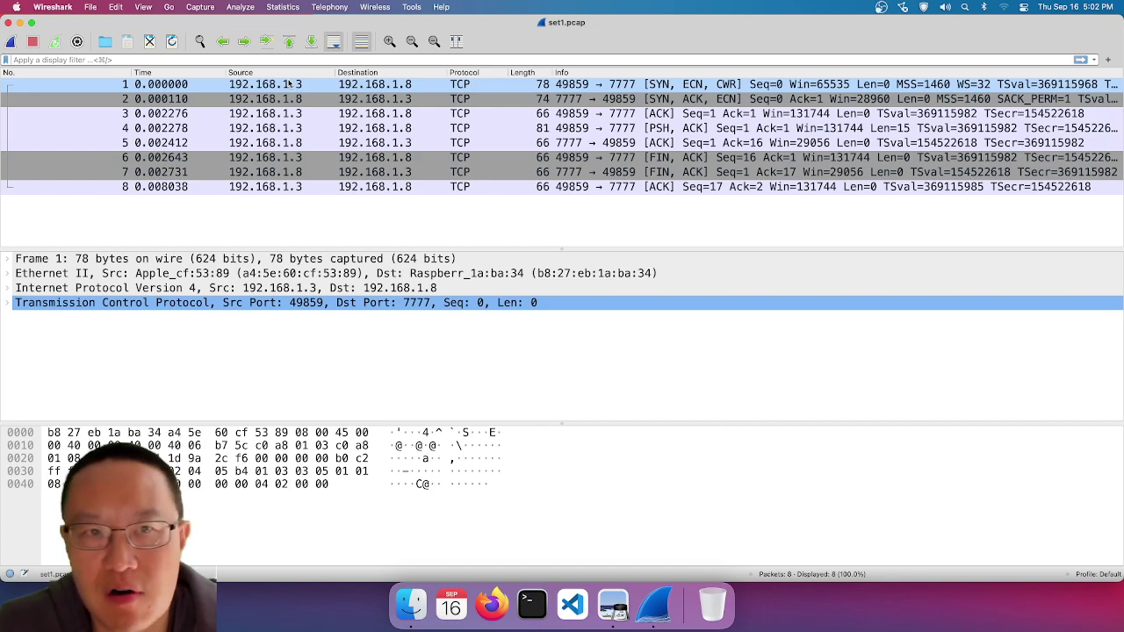
click(289, 83)
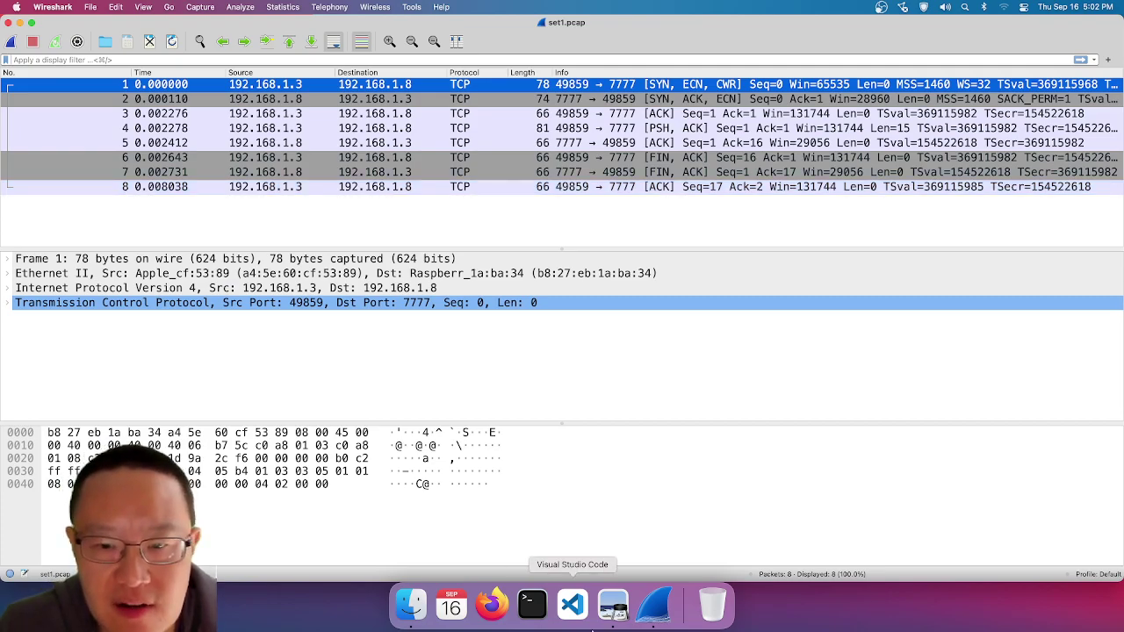
click(615, 625)
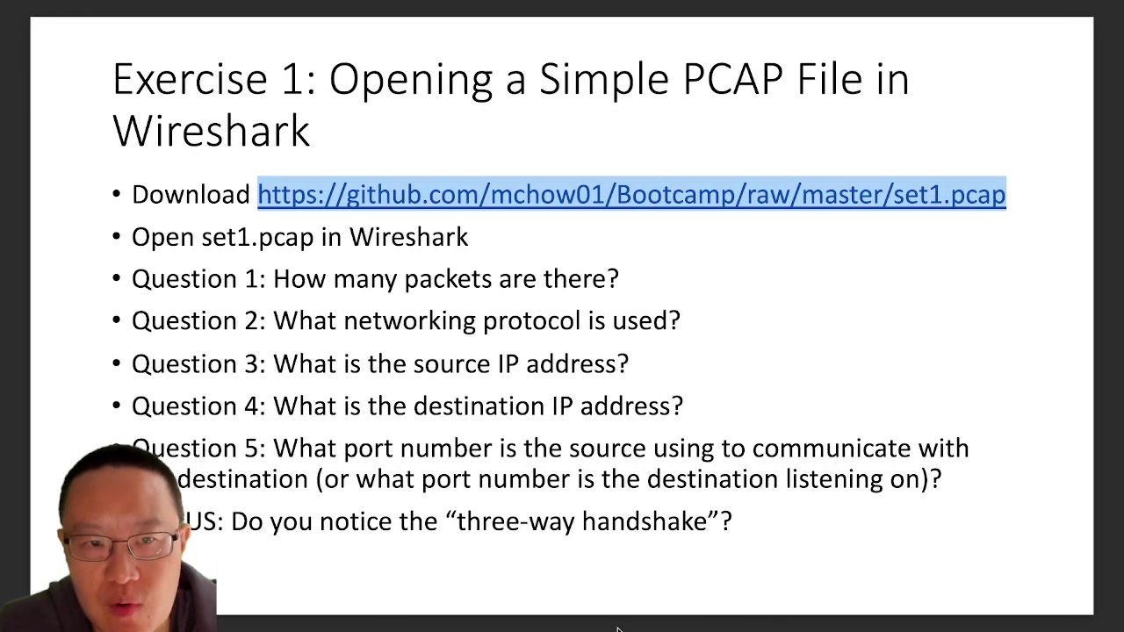
click(627, 251)
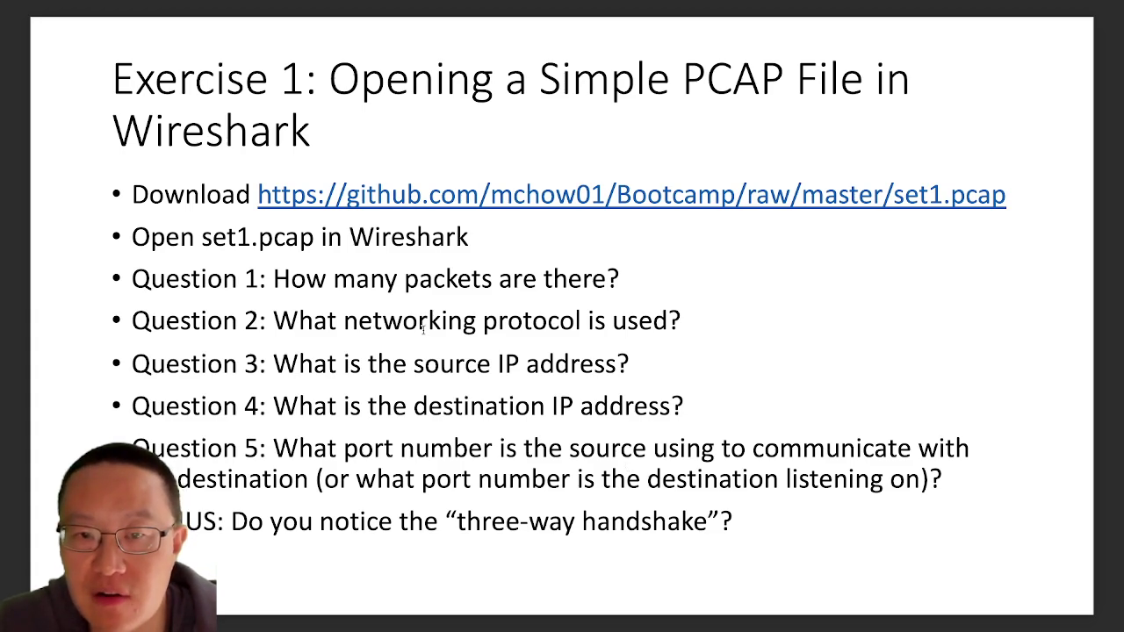
key(ctrl+Left)
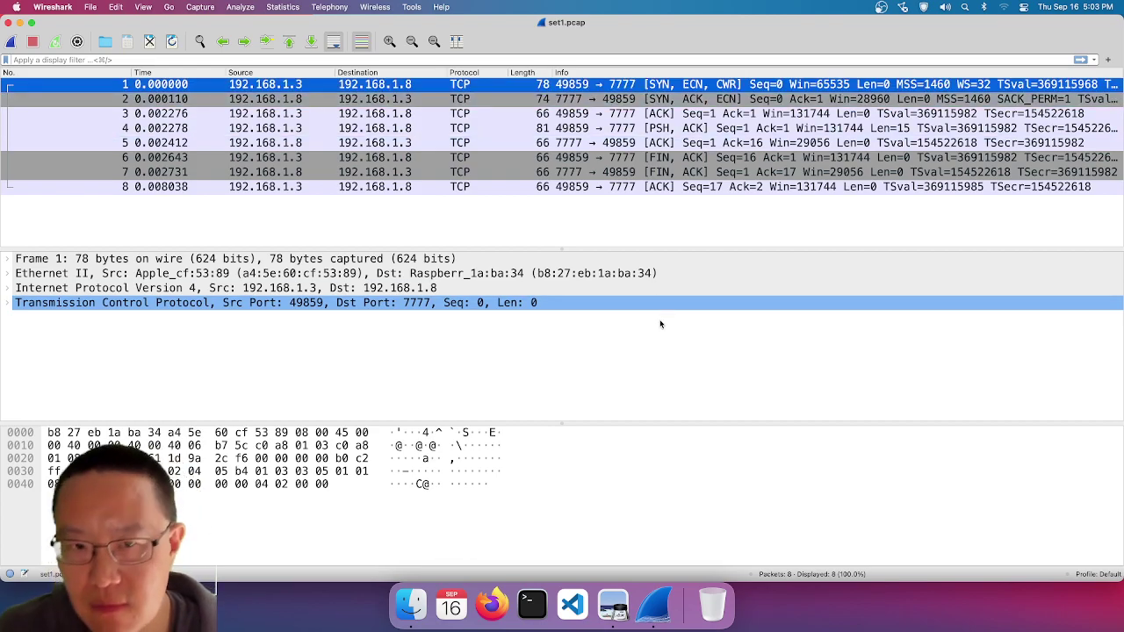
- Advance the slides to "The Wireshark User Interface" and compare its labelled areas with the open set1.pcap capture
click(619, 601)
scroll(642, 425, down, 5)
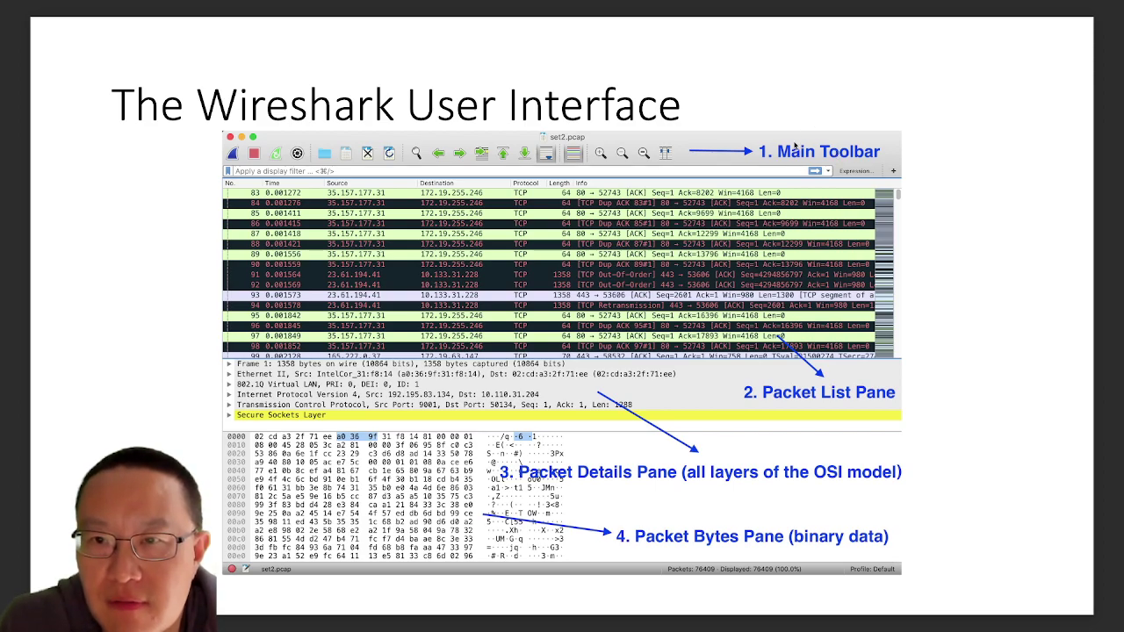
key(super+Tab)
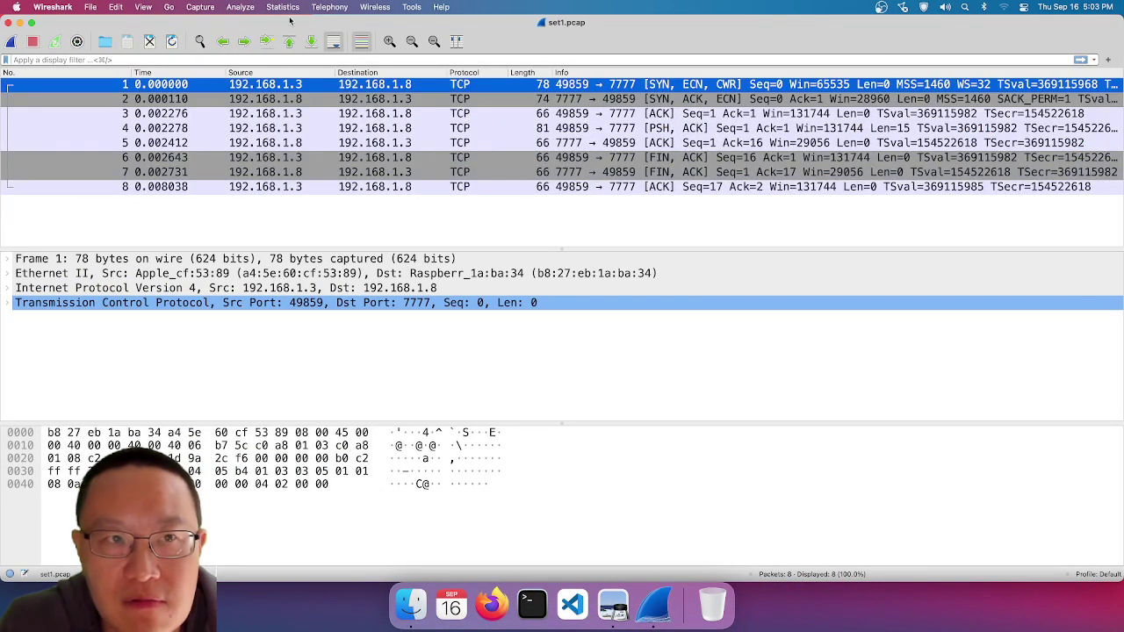
click(504, 85)
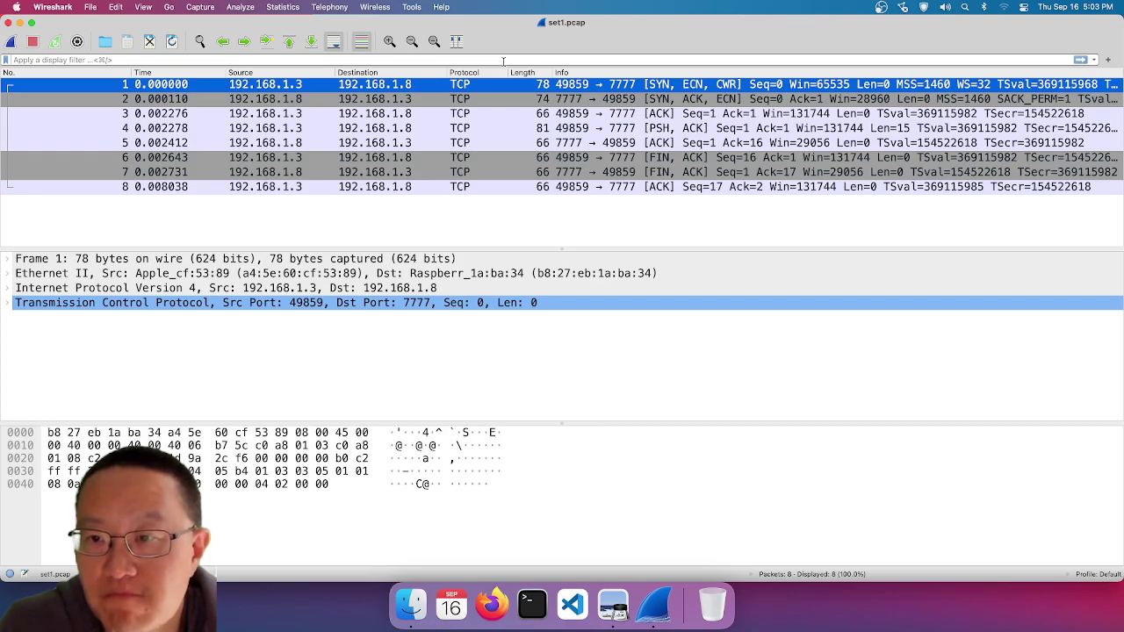
key(super+Tab)
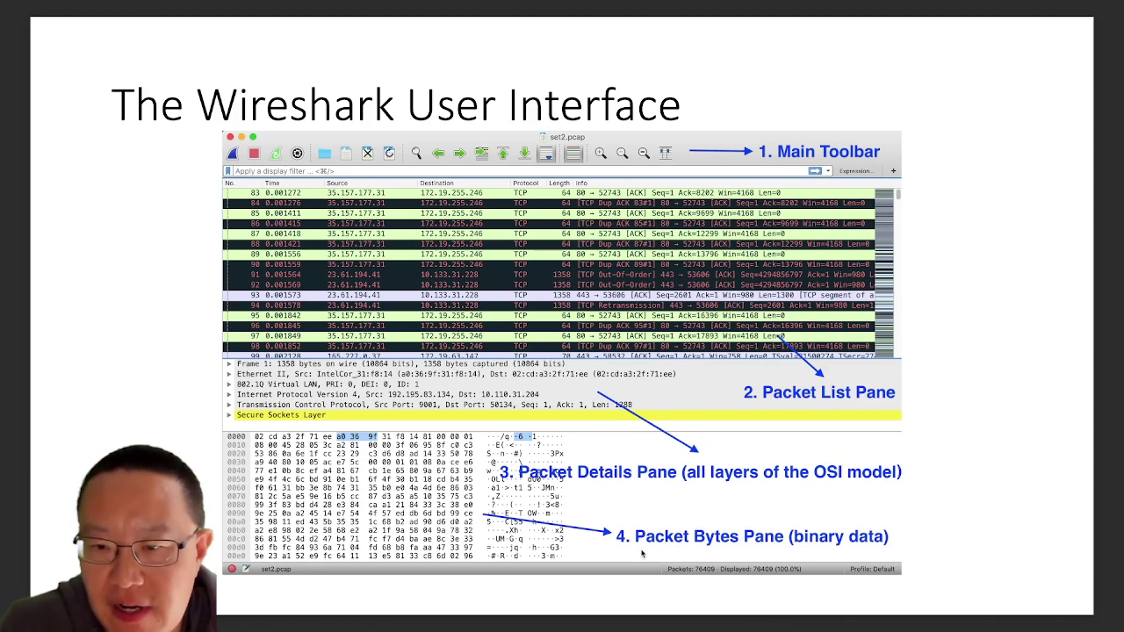
- Switch back to Wireshark and shift its window aside to examine packet 1's bytes, restoring the full-width window
key(super+Tab)
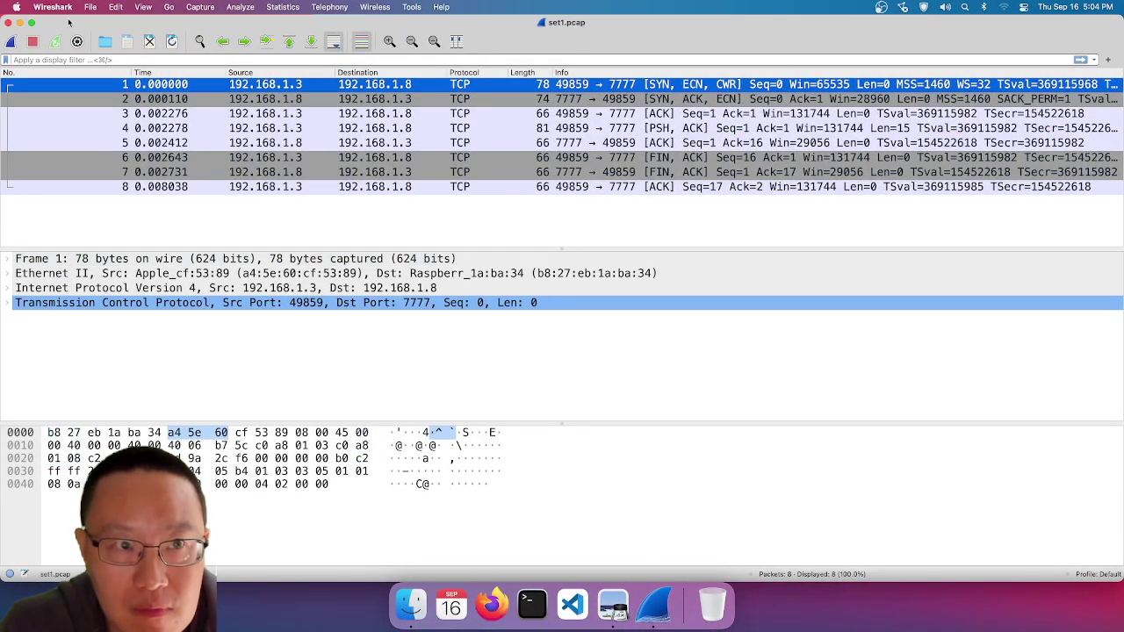
key(ctrl+alt+Right)
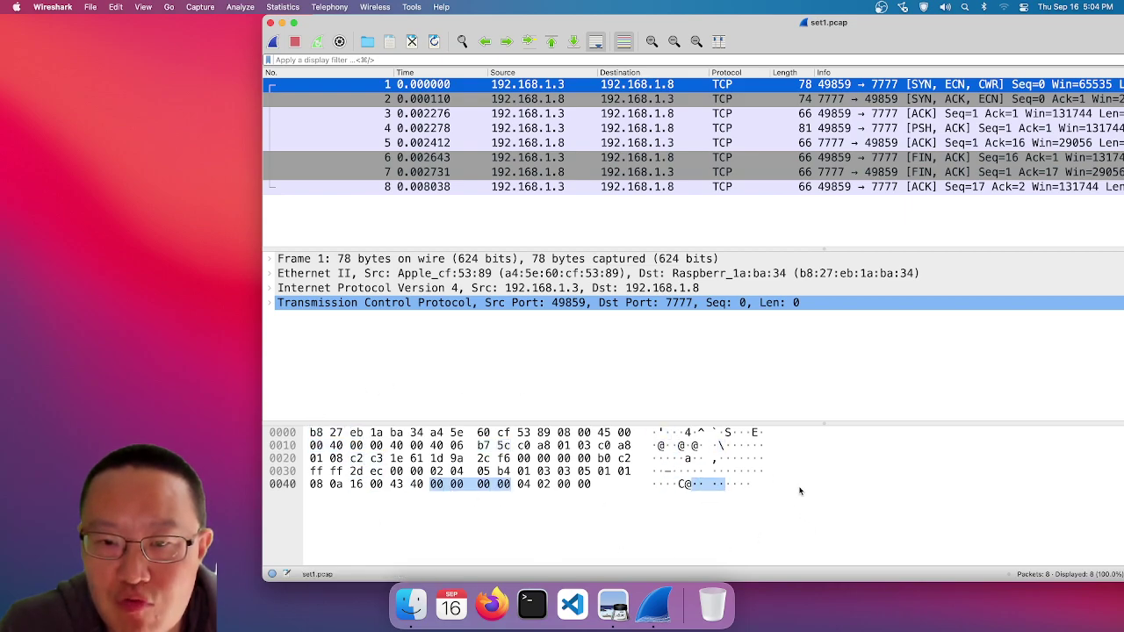
double_click(761, 25)
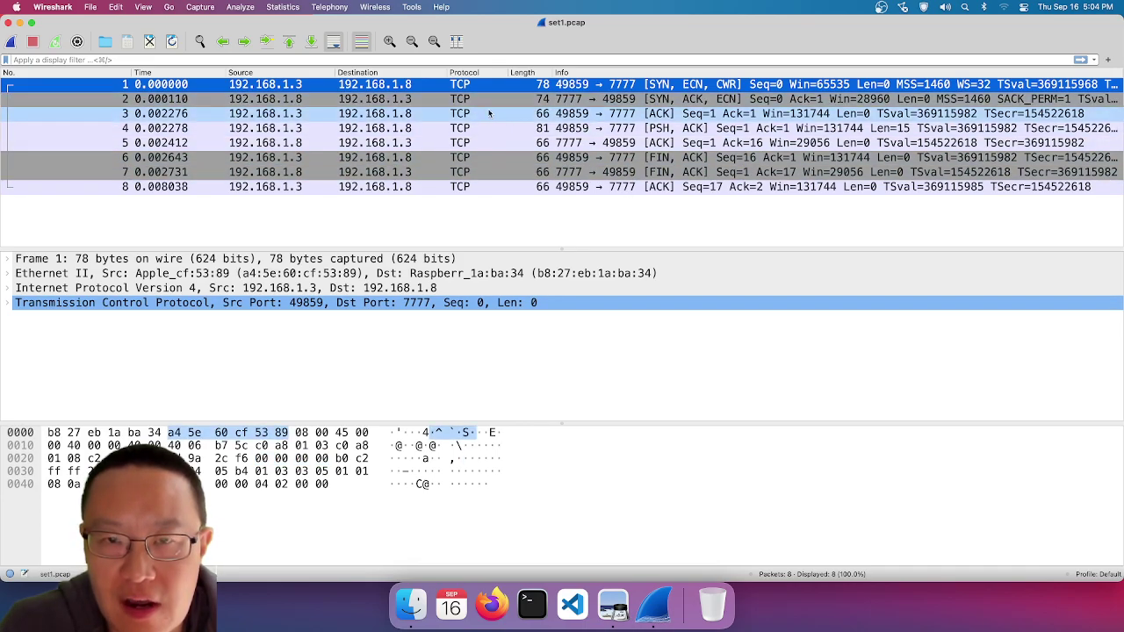
- Revisit the Wireshark User Interface slide and step through packets 2 to 8 in the set1.pcap packet list
click(613, 606)
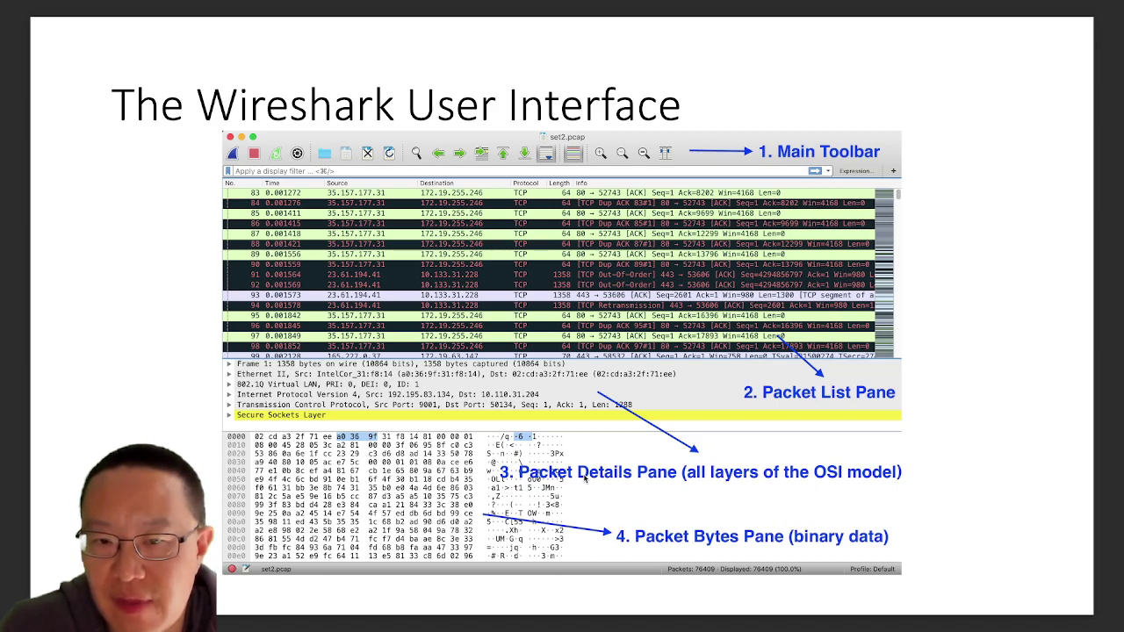
key(super+Tab)
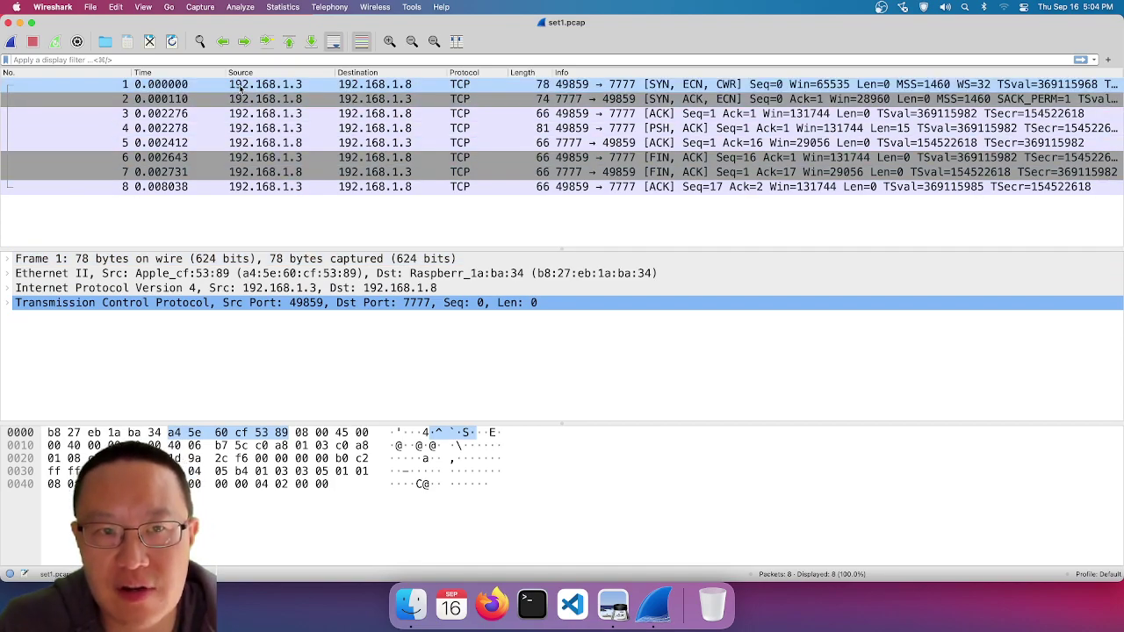
click(240, 100)
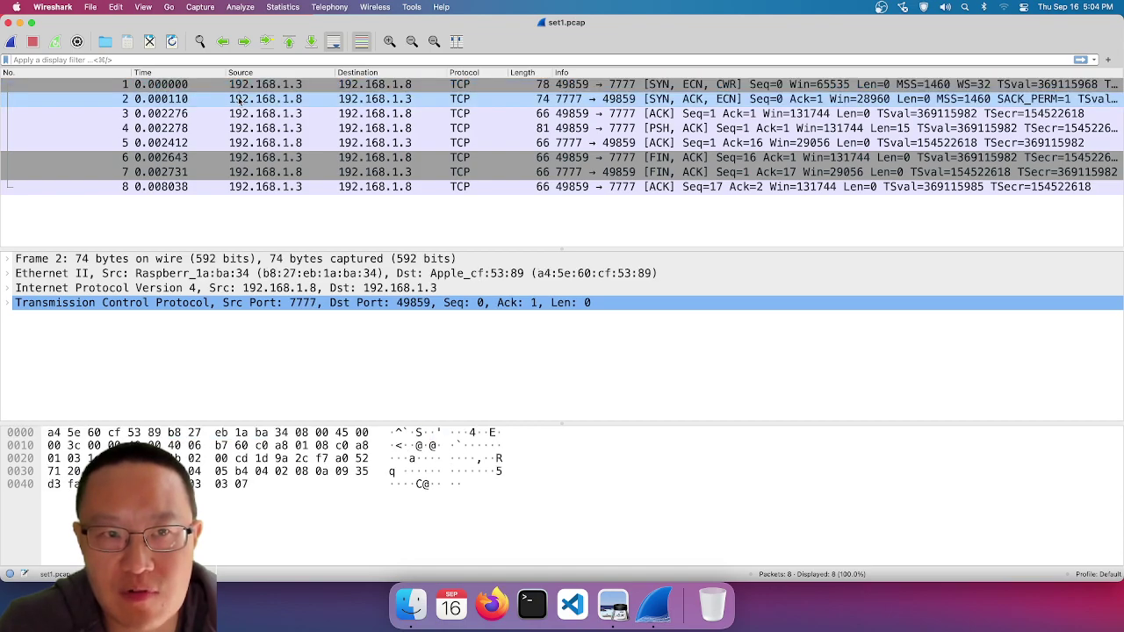
click(240, 114)
click(240, 129)
click(240, 143)
click(240, 158)
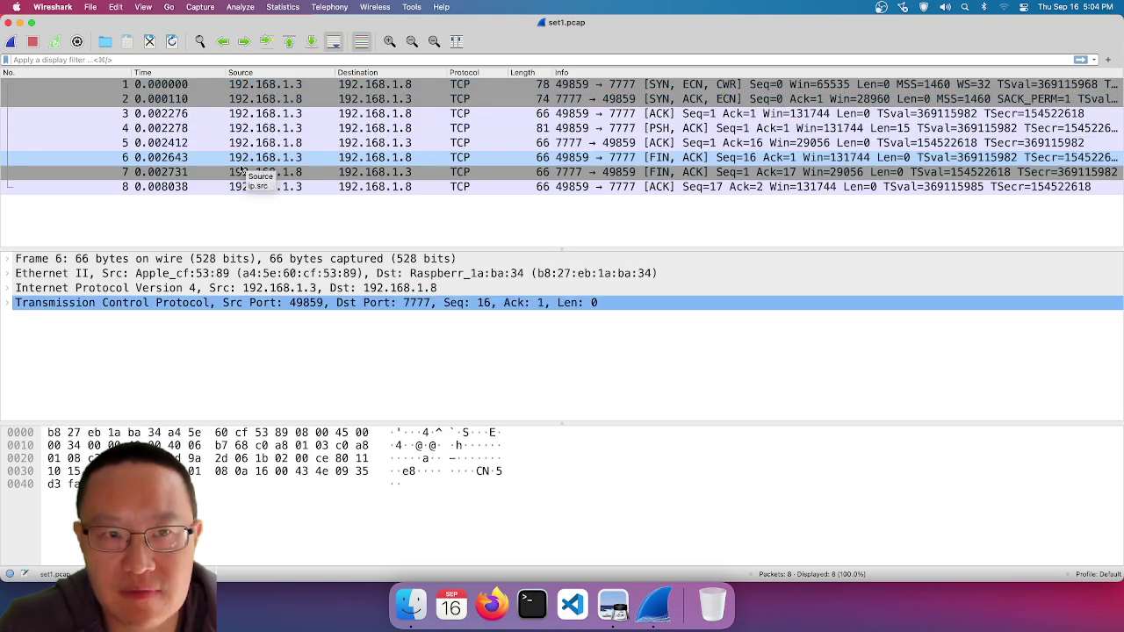
click(241, 187)
- Examine the details and bytes of packets 1 to 5 in turn, and compare them with the pane labels on the slide
click(274, 84)
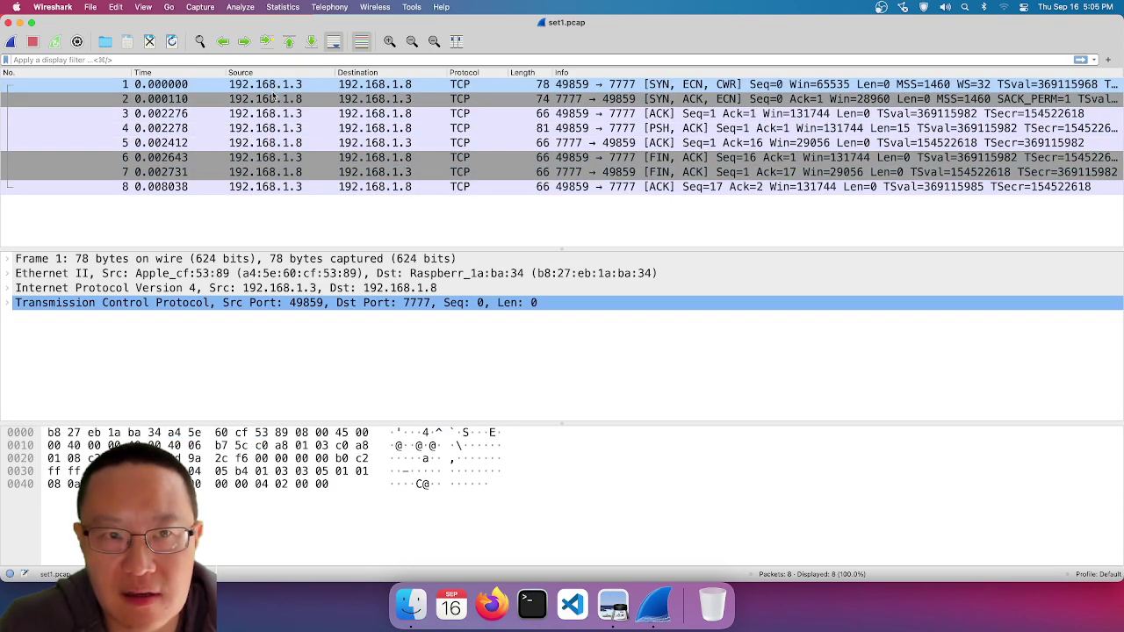
click(274, 100)
click(274, 114)
click(274, 128)
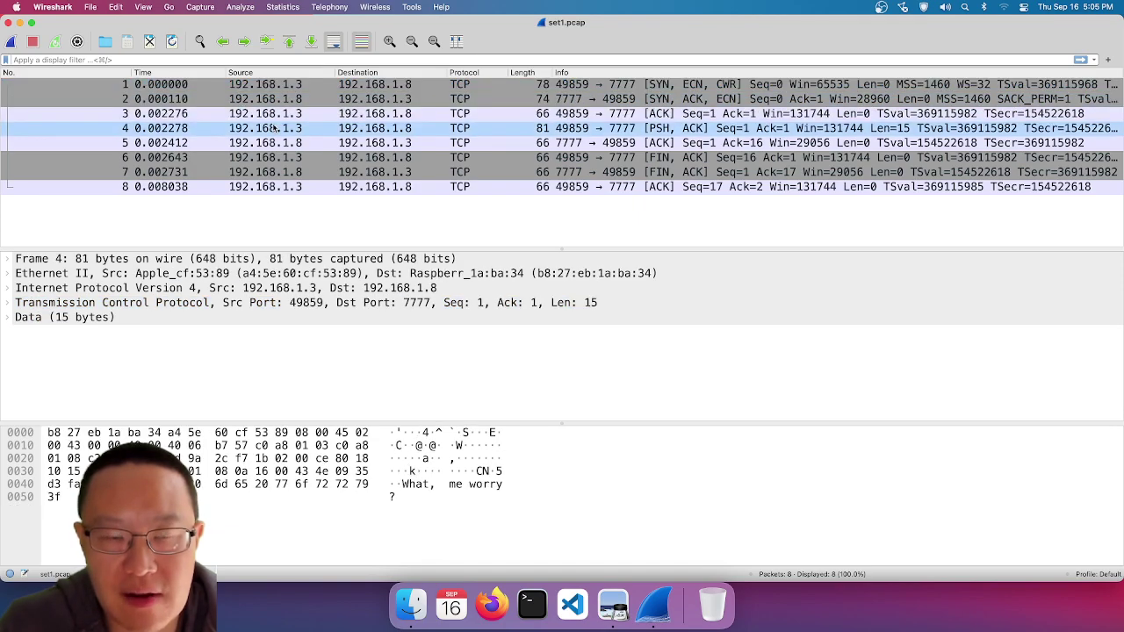
click(273, 143)
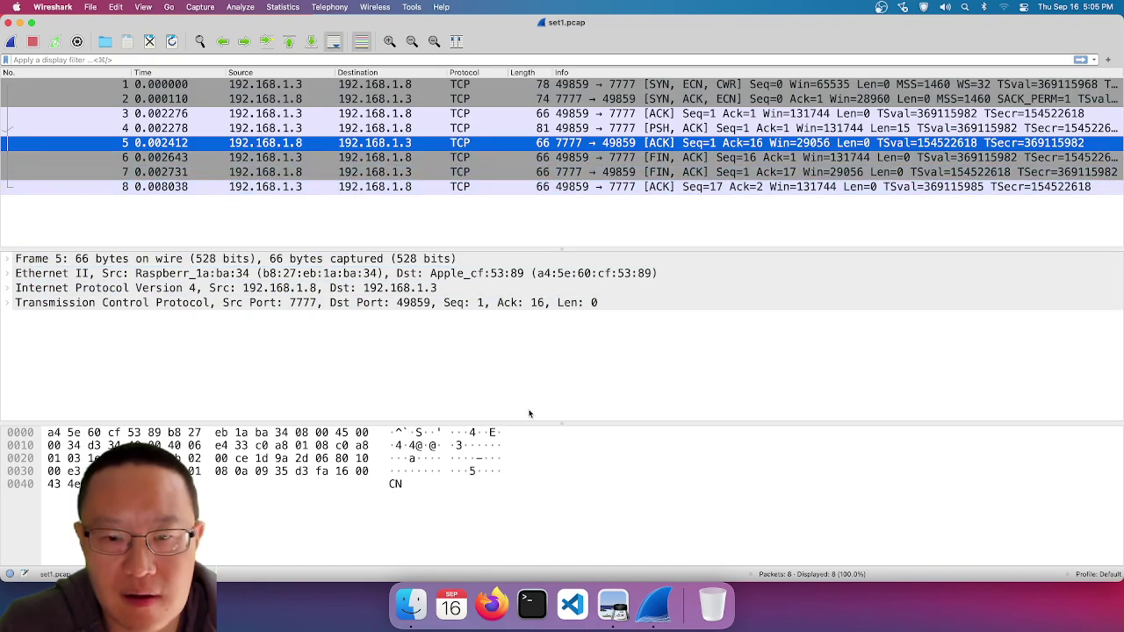
click(607, 604)
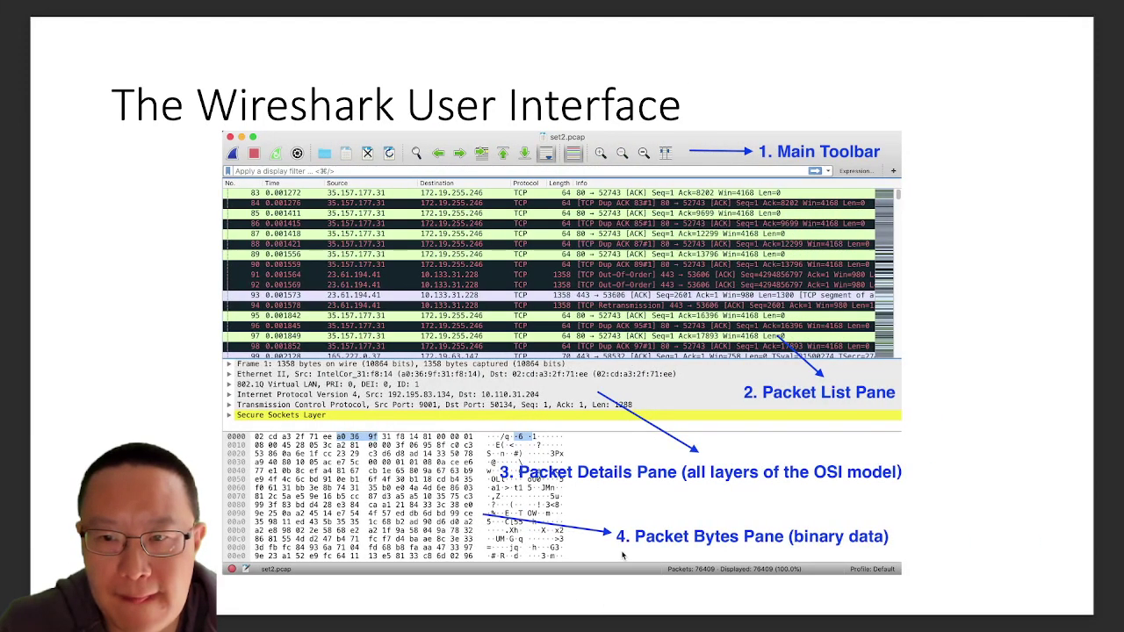
key(super+Tab)
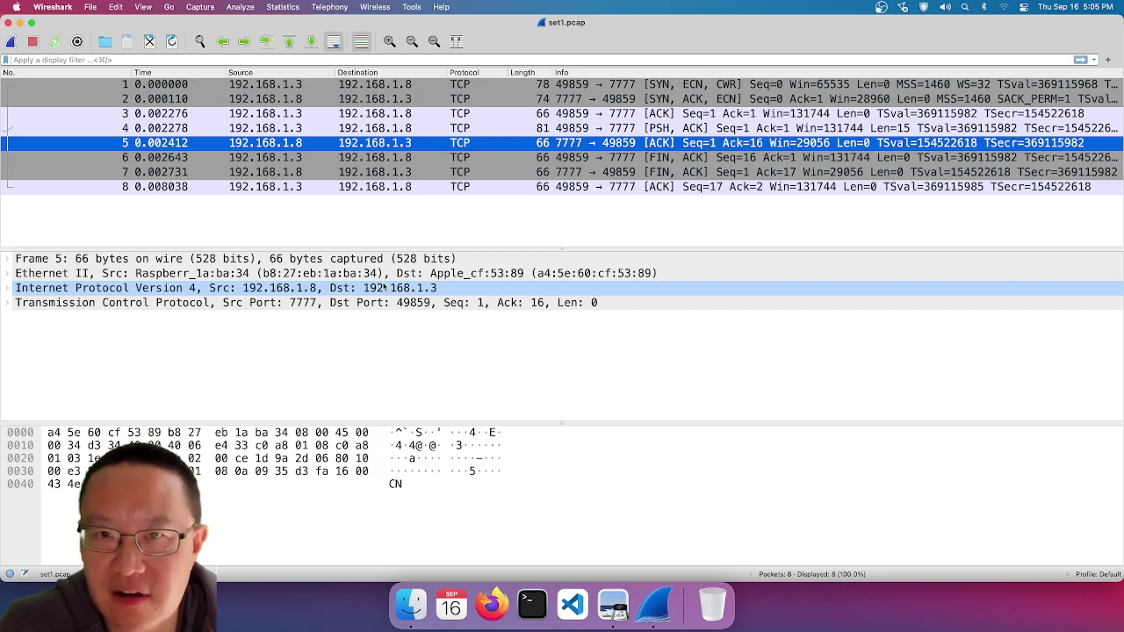
- Expand the Transmission Control Protocol layer of packet 1 and inspect its source port and destination port fields
click(380, 84)
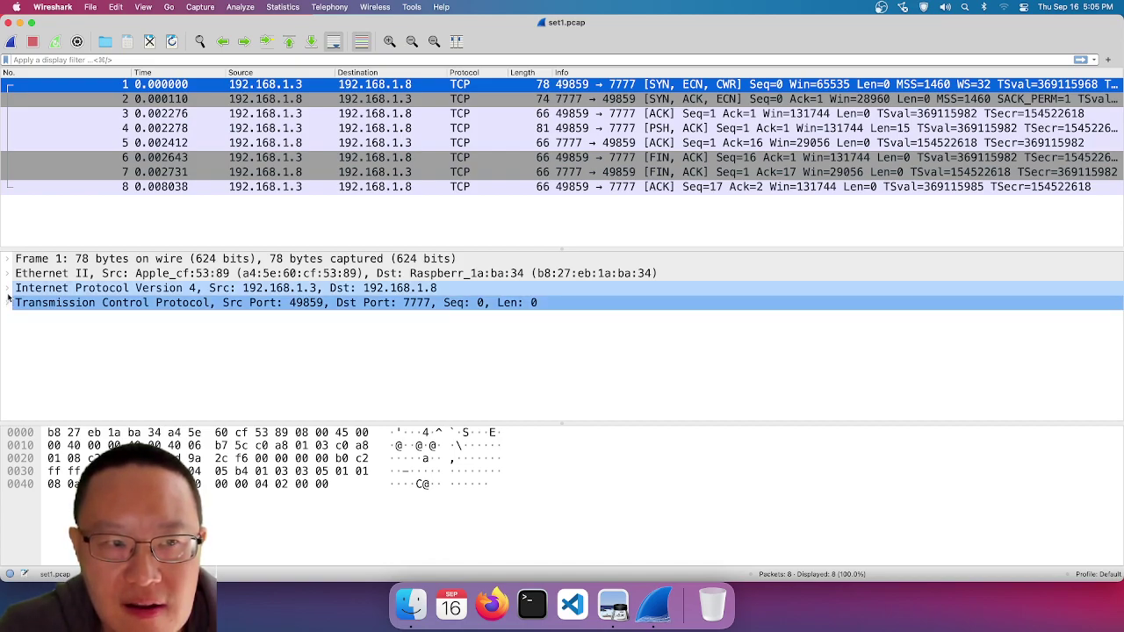
click(9, 302)
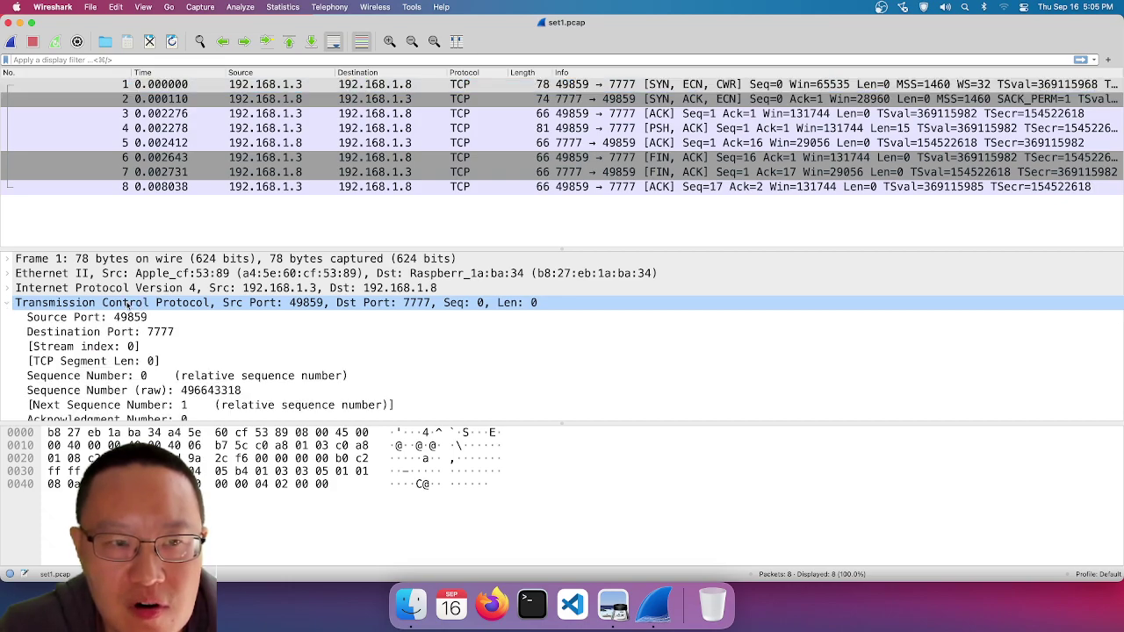
click(193, 317)
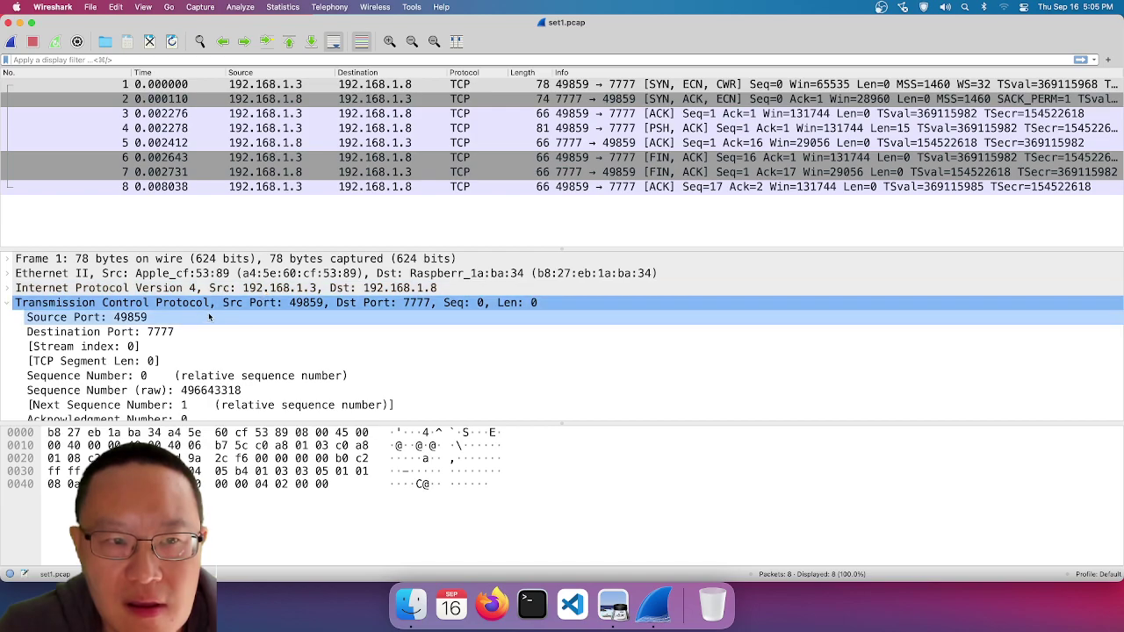
click(192, 333)
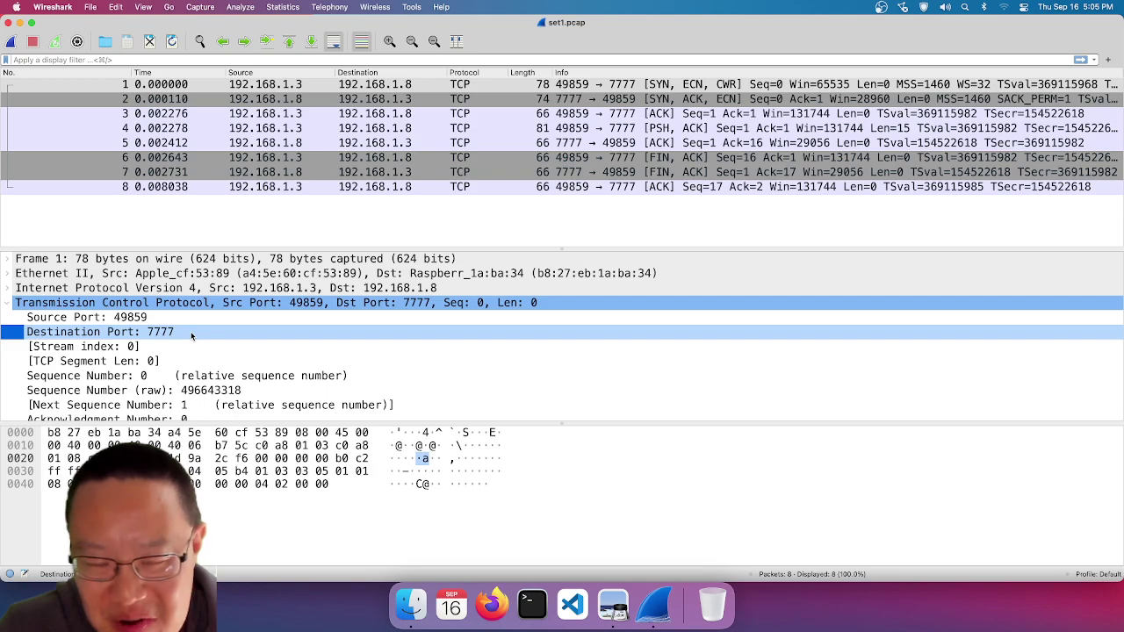
click(190, 332)
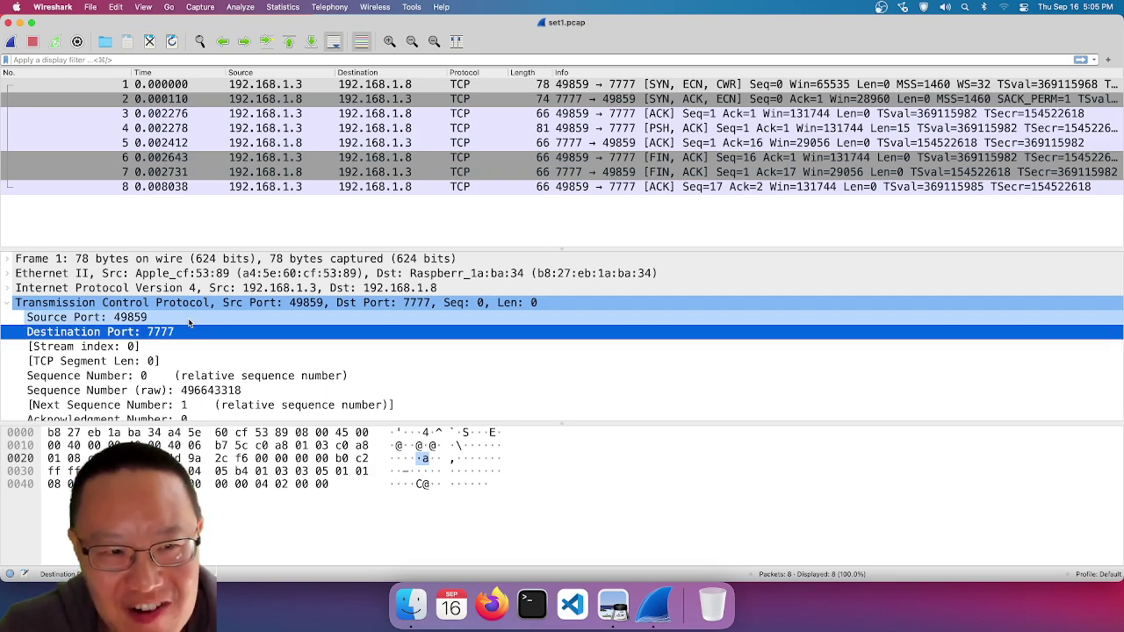
click(188, 318)
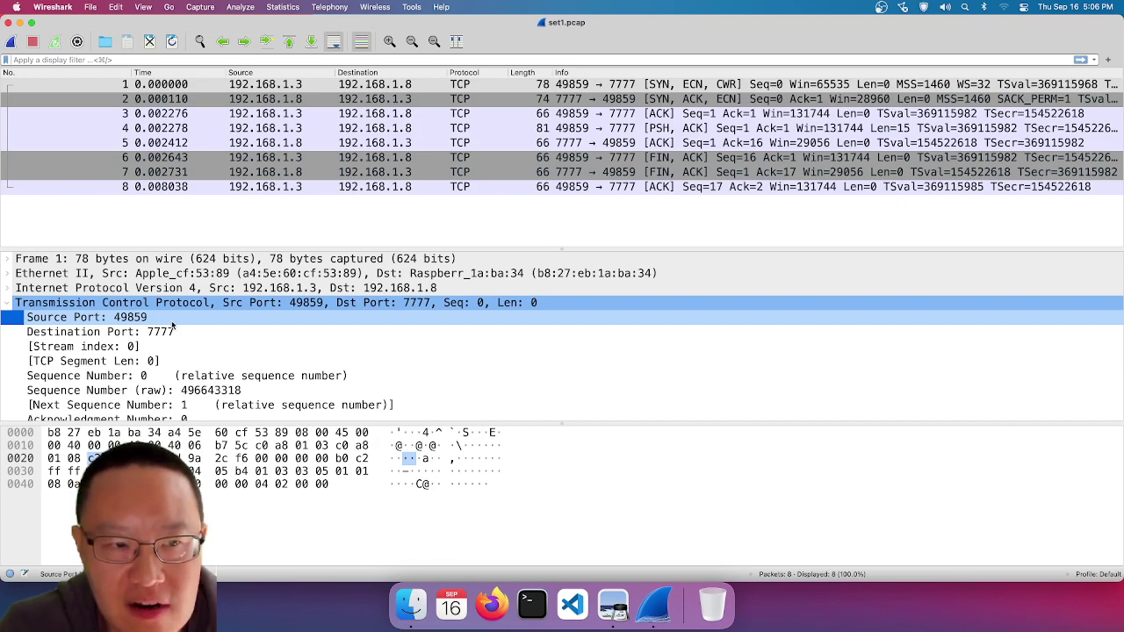
click(176, 330)
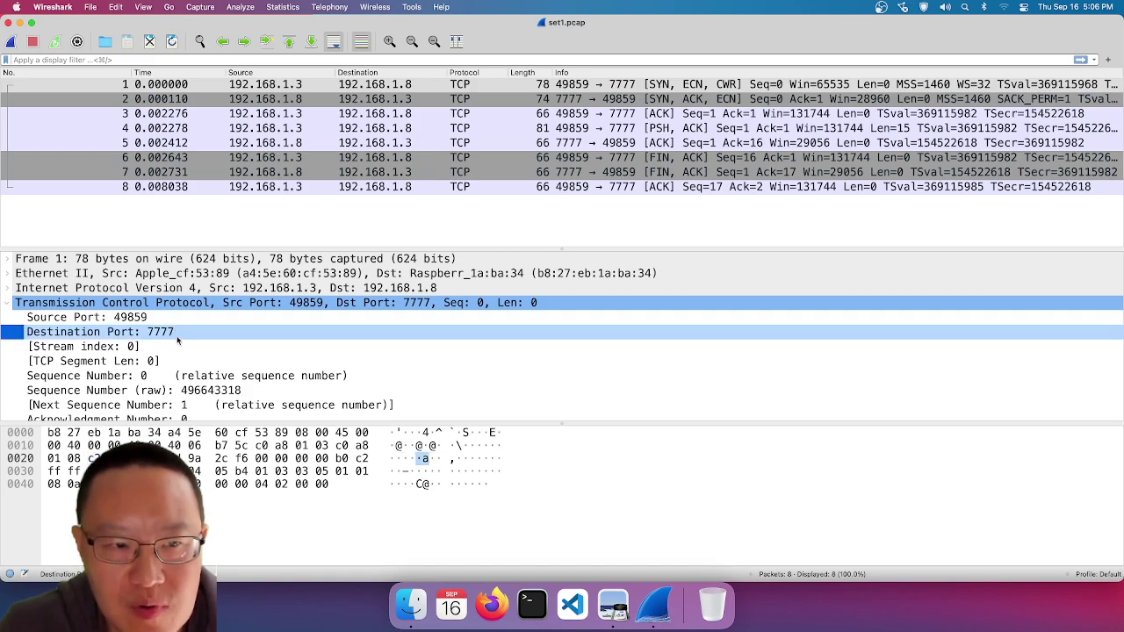
- Walk through packet 1's remaining TCP header fields, from the stream index through sequence numbers, flags and window to the options
key(Down)
key(Down)
key(Down)
key(Down)
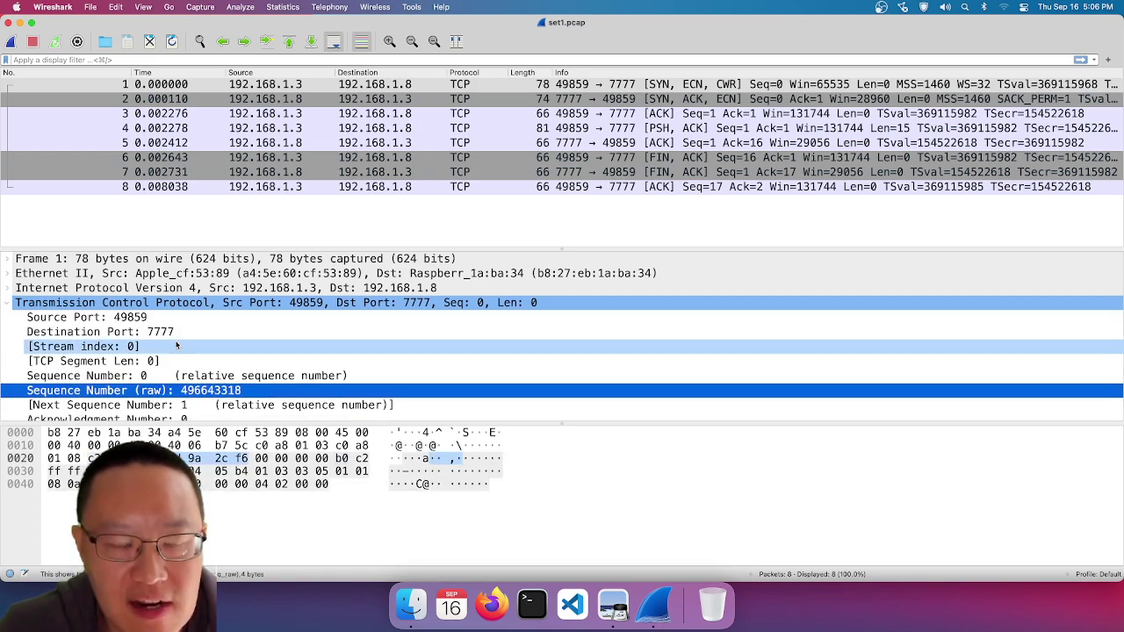
key(Down)
key(Down)
key(Down)
key(Down)
key(Down)
key(Down)
key(Down)
key(Up)
key(Up)
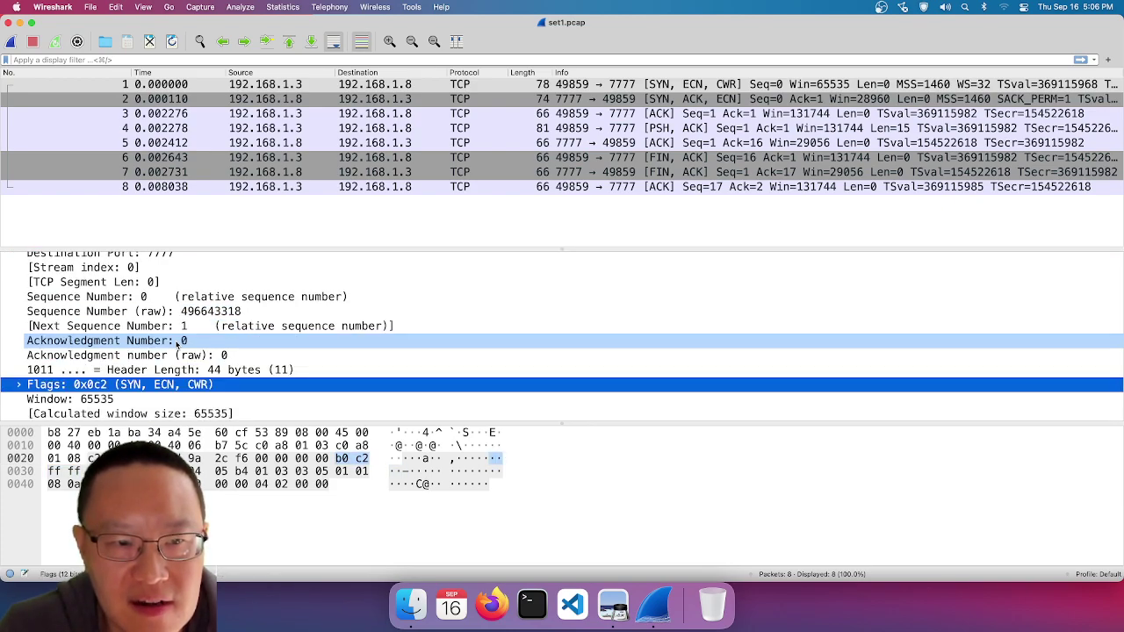
key(Down)
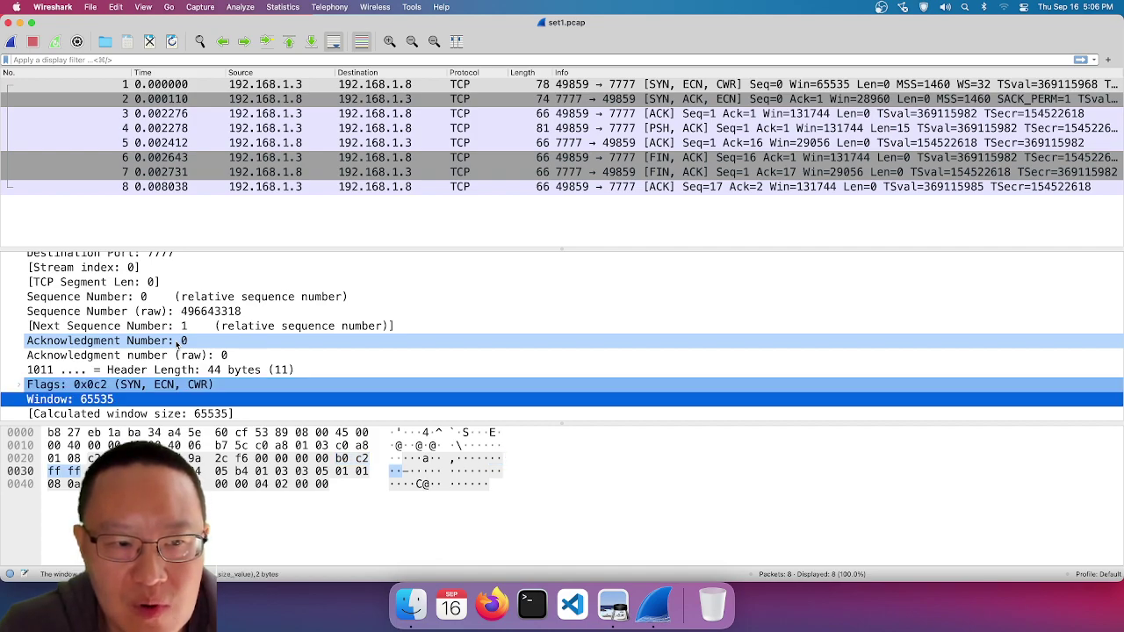
key(Down)
key(Down)
key(Down)
key(Down)
key(Down)
key(Up)
key(Up)
key(Down)
key(Down)
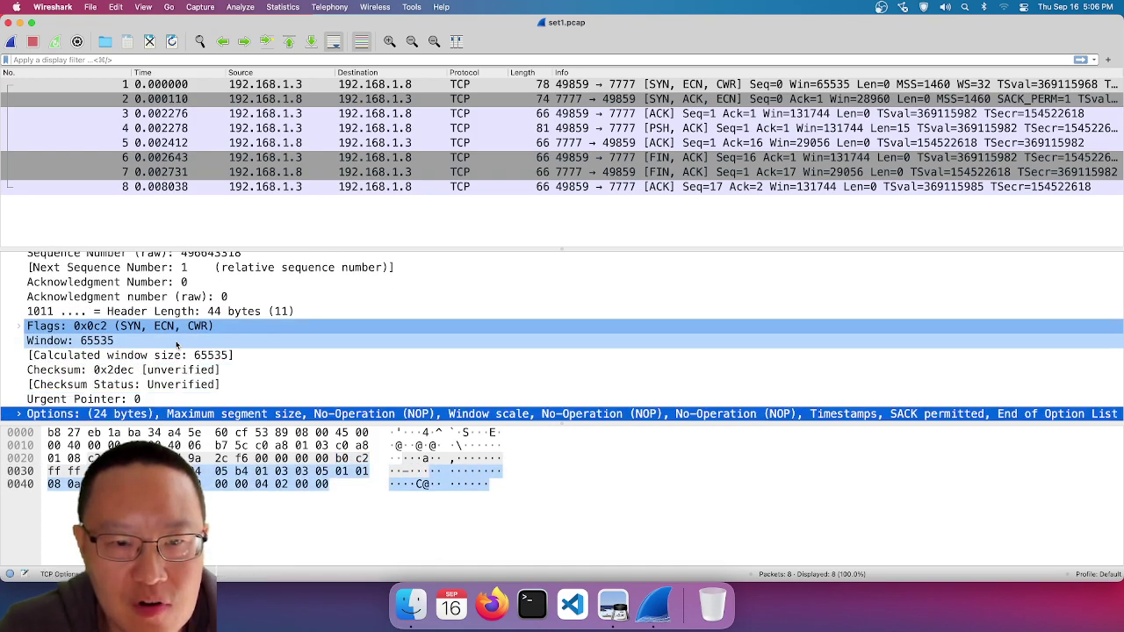
key(Down)
key(Up)
key(Down)
key(Up)
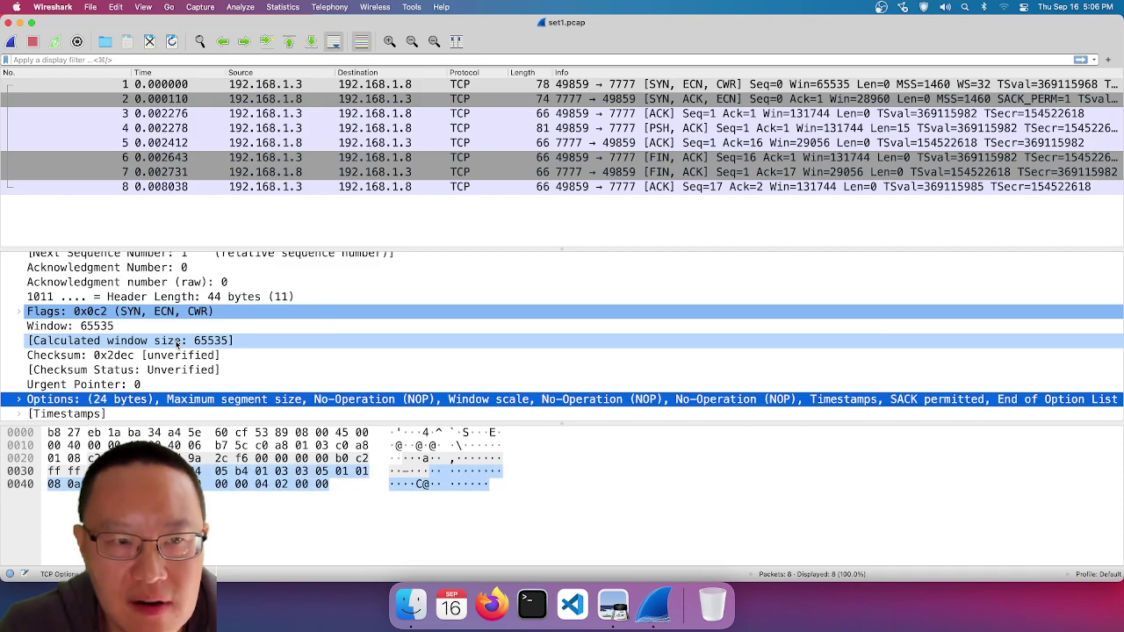
- Go back up through packet 1's TCP fields to the Internet Protocol Version 4 layer
key(Up)
key(Up)
key(Up)
key(Up)
key(Up)
key(Up)
key(Up)
key(Up)
key(Up)
key(Up)
key(Up)
key(Up)
key(Up)
key(Up)
key(Up)
key(Up)
key(Up)
key(Up)
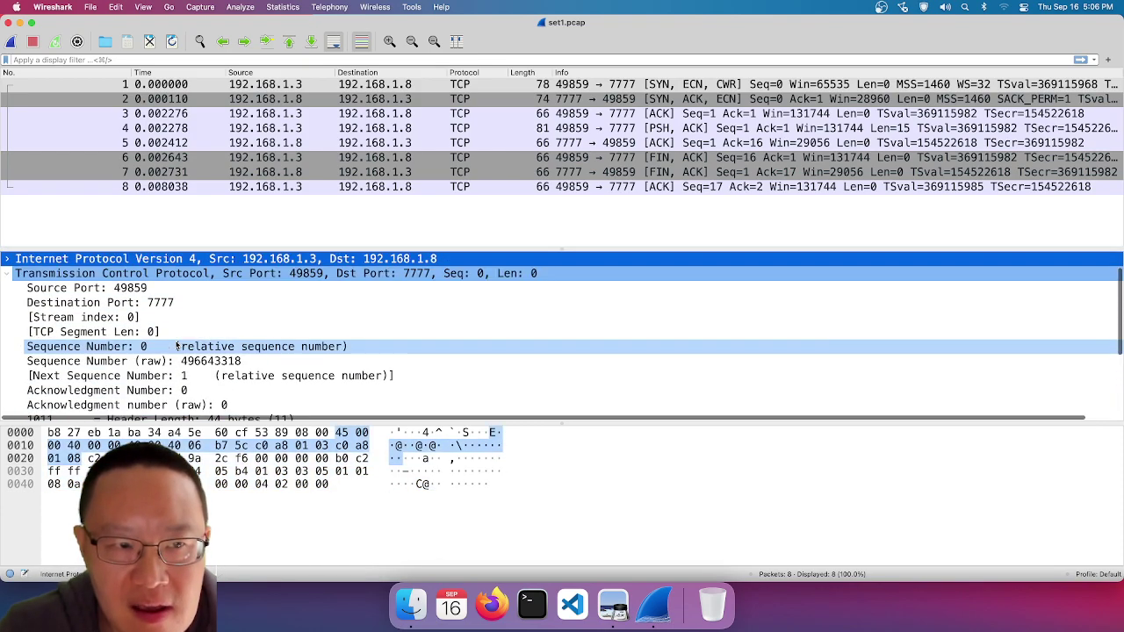
- Compare the bytes of packet 1's whole Transmission Control Protocol layer with those of its source and destination port fields
key(Down)
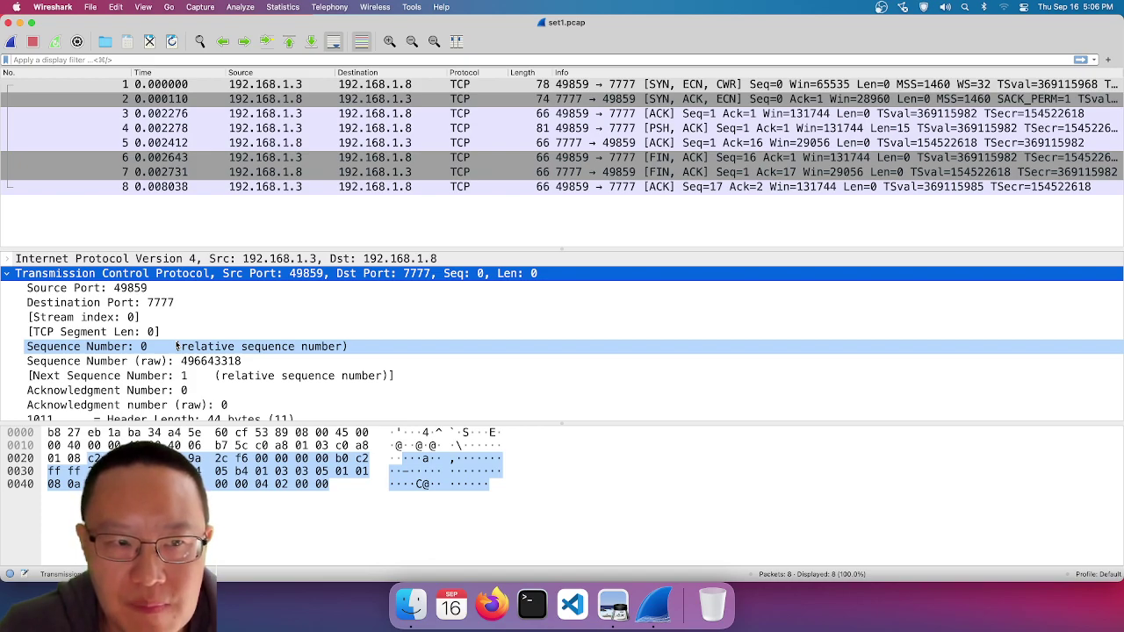
key(Down)
key(Down)
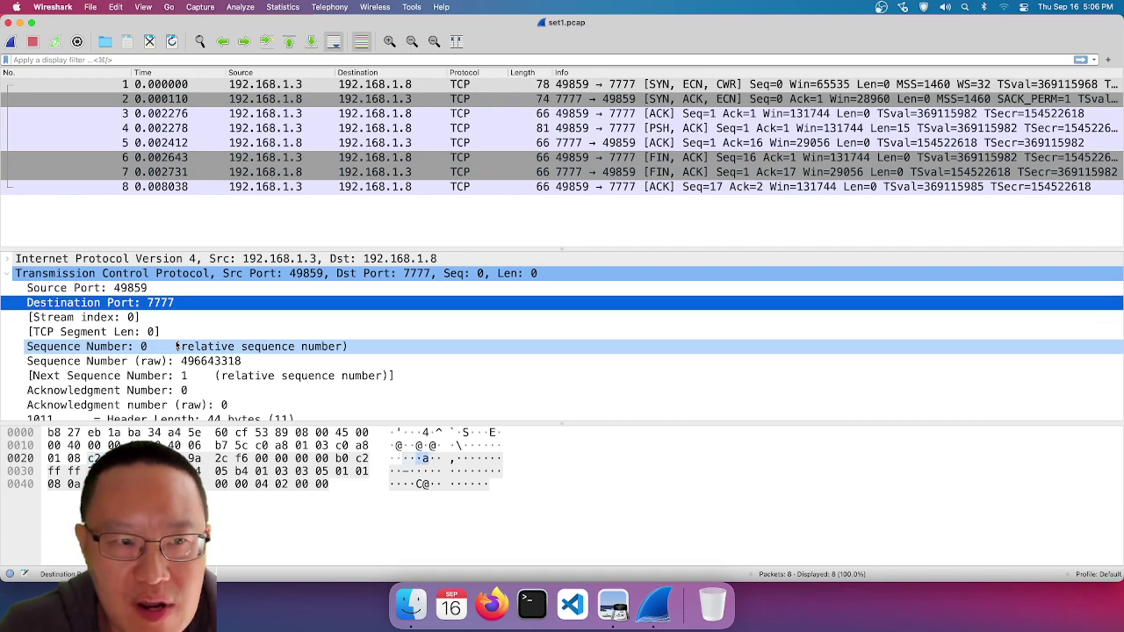
key(Up)
key(Up)
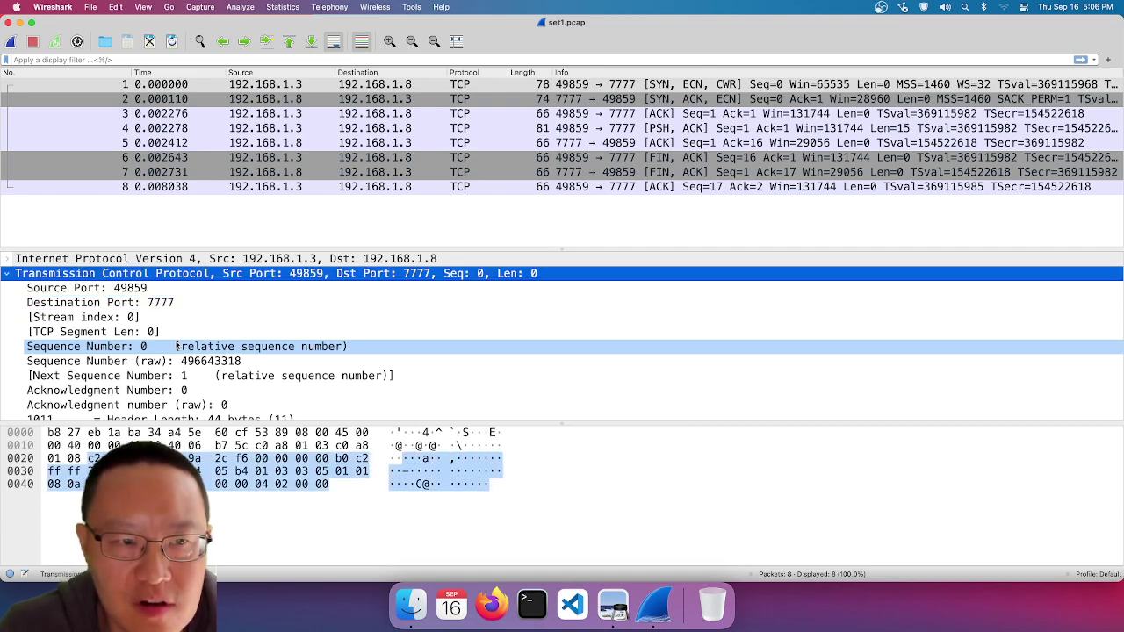
key(Down)
key(Down)
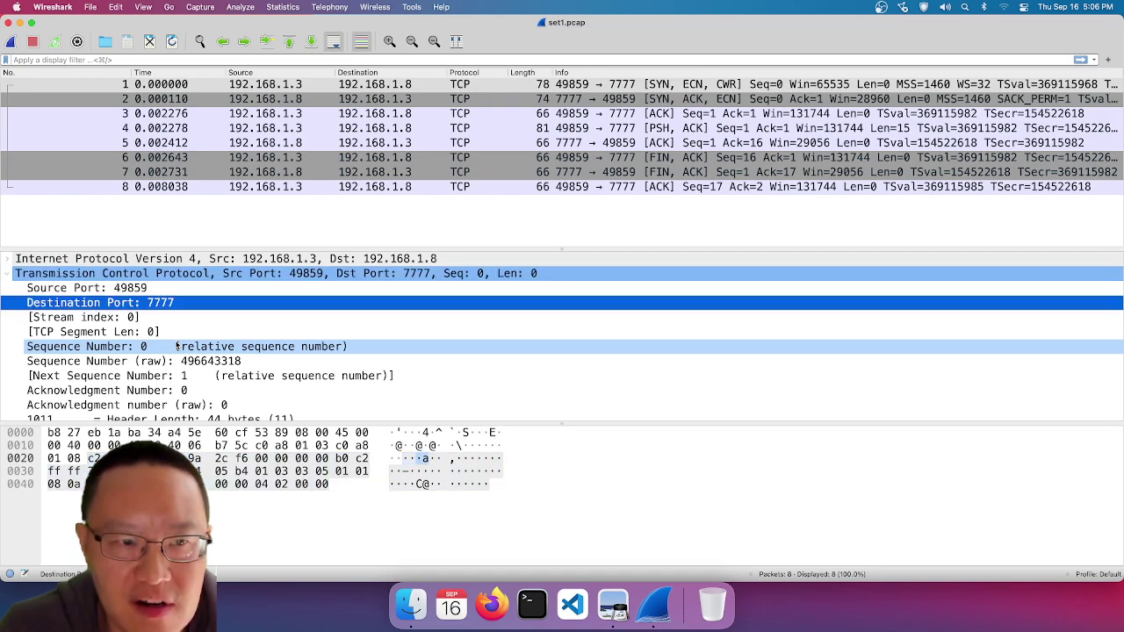
- Step through packet 1's TCP fields from the stream index down to the checksum
key(Down)
key(Down)
key(Down)
key(Down)
key(Down)
key(Down)
key(Down)
key(Down)
key(Down)
key(Down)
key(Down)
key(Down)
key(Down)
key(Down)
key(Down)
key(Down)
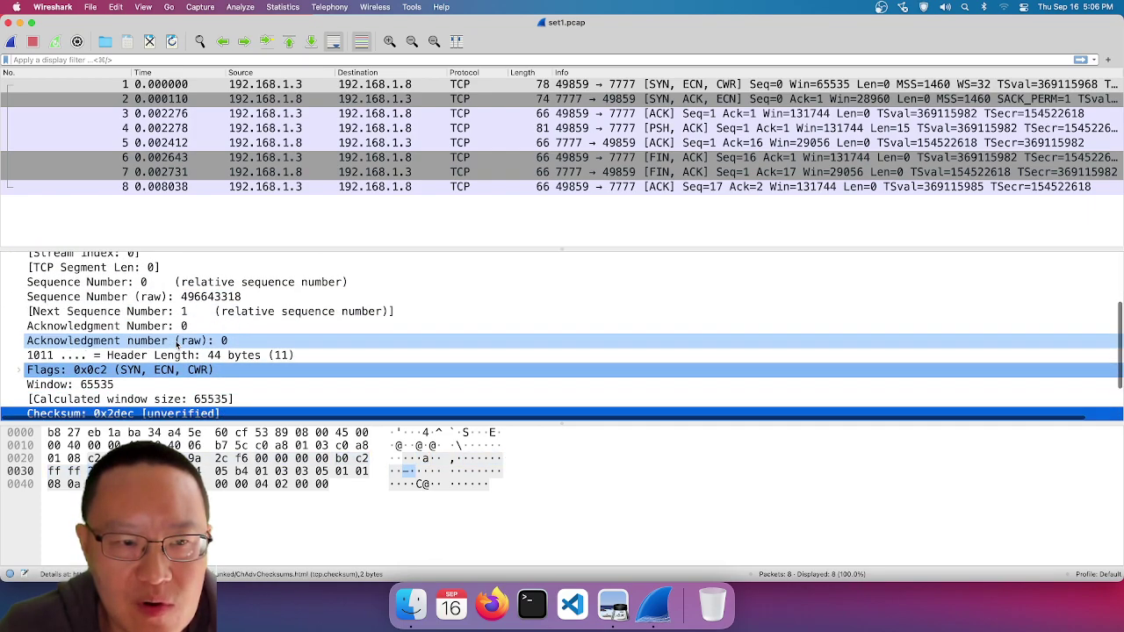
- Collapse packet 1's Transmission Control Protocol layer and expand its Internet Protocol Version 4 layer
key(Left)
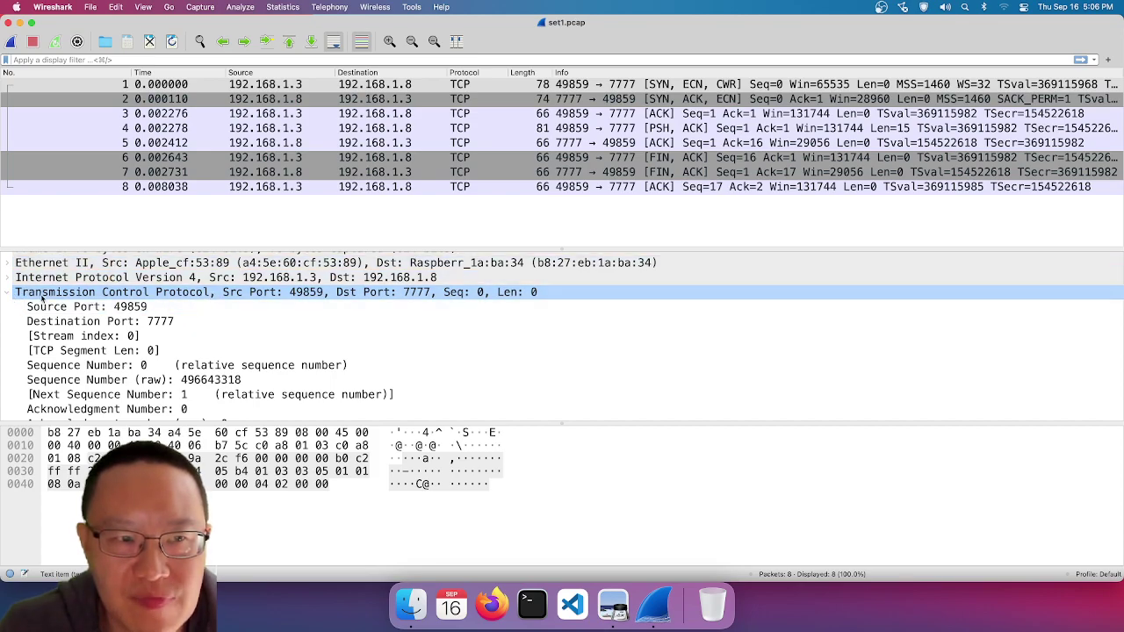
click(10, 295)
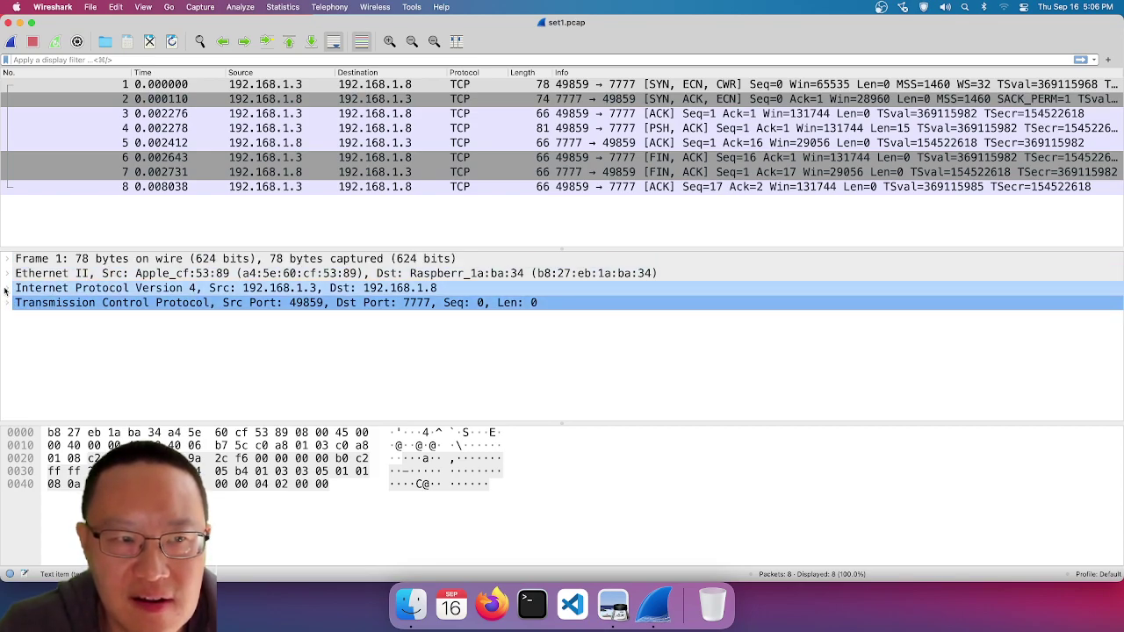
double_click(53, 290)
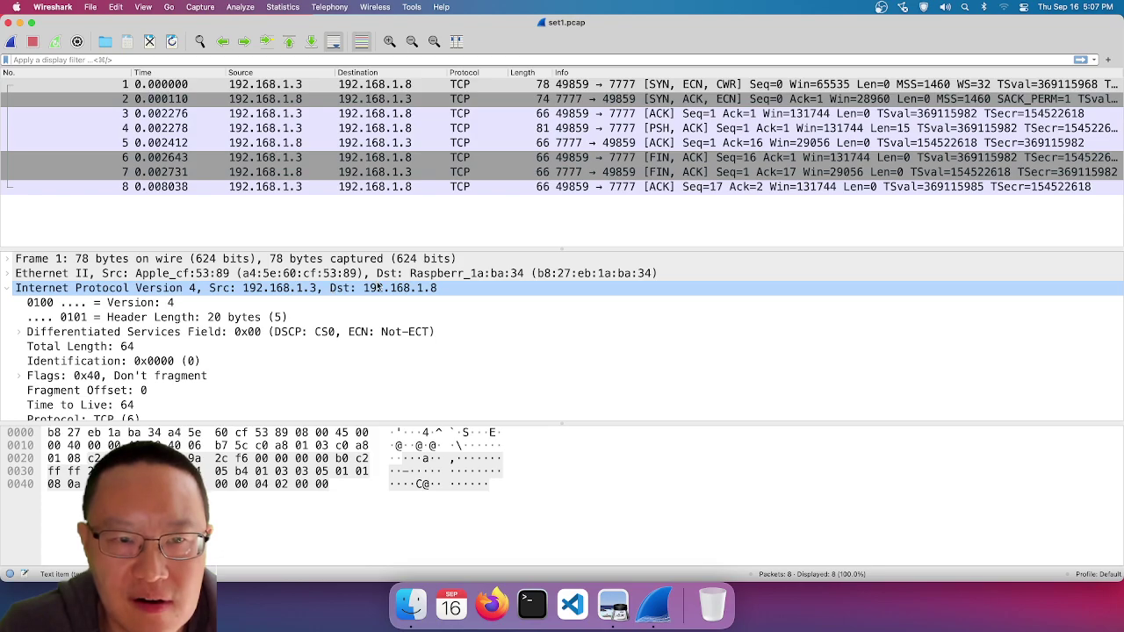
- Inspect the version, header length and Differentiated Services fields of packet 1's IPv4 header along with their bytes
click(251, 303)
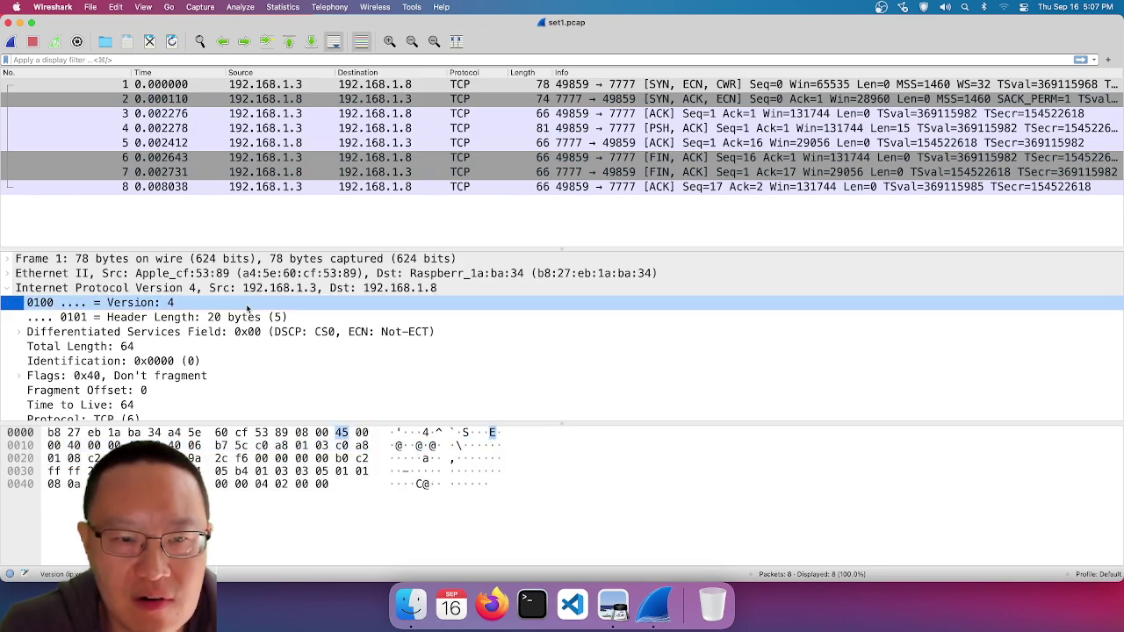
key(Down)
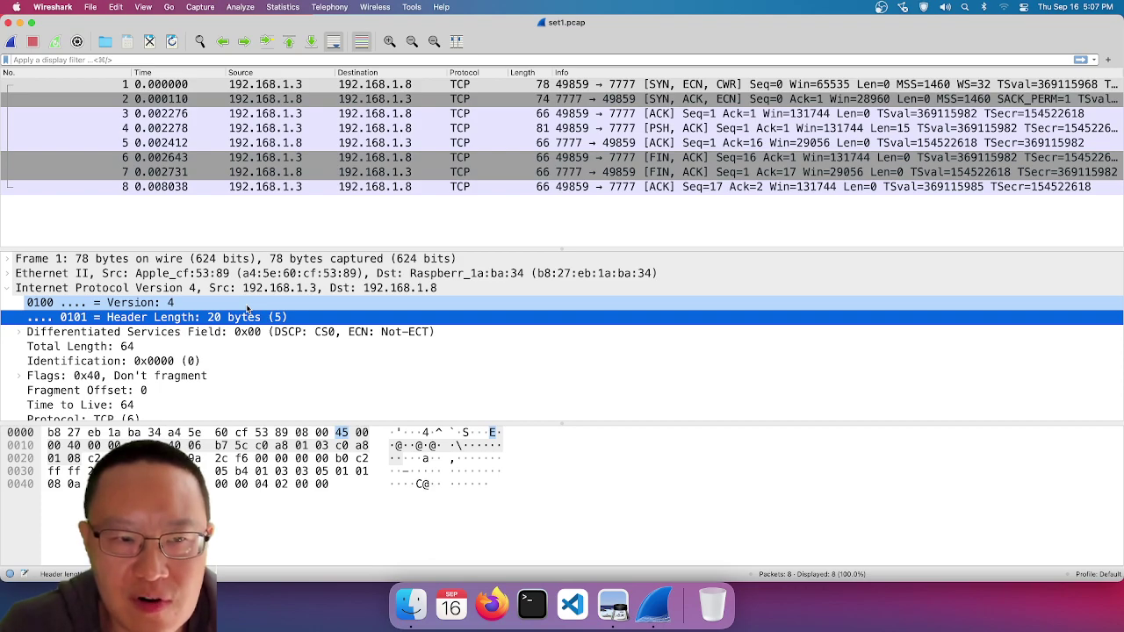
key(Up)
key(Down)
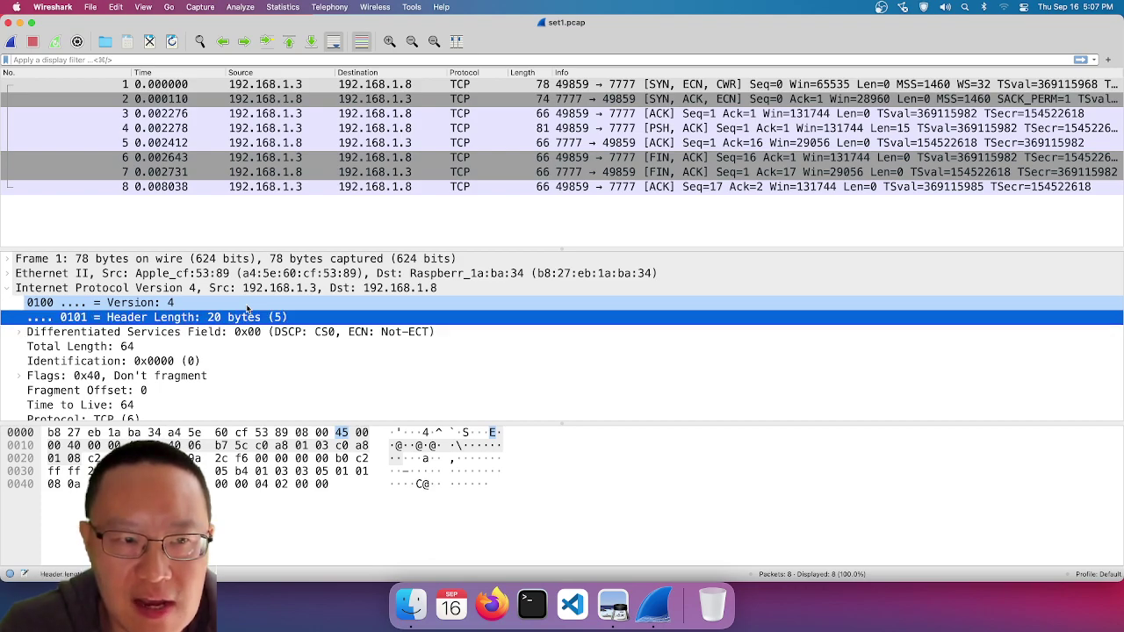
scroll(205, 325, down, 2)
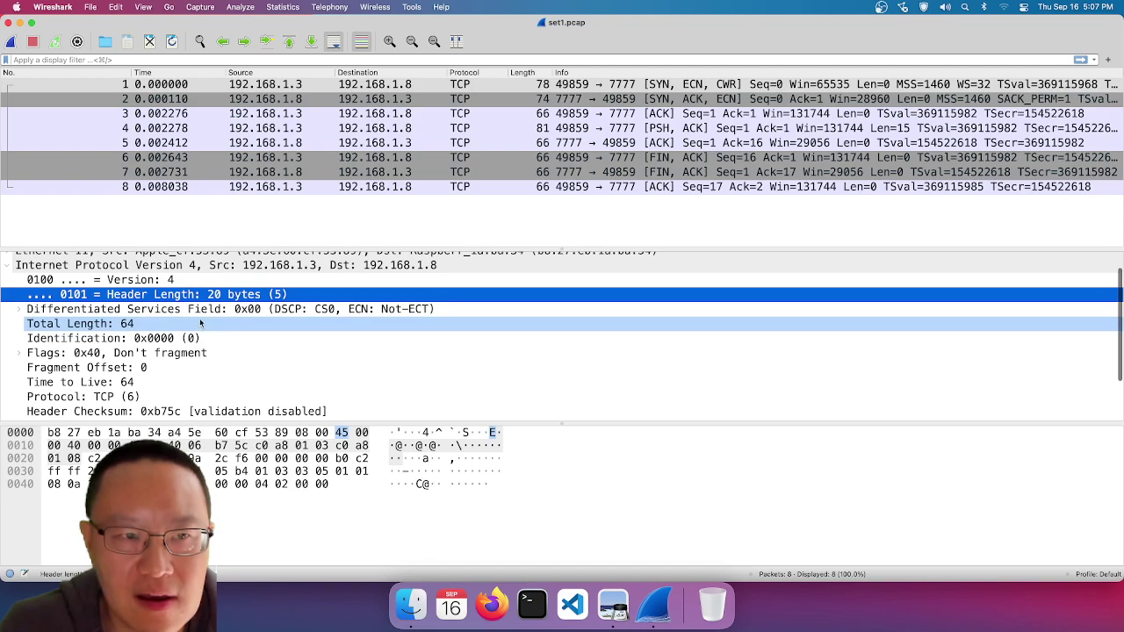
click(176, 281)
key(Down)
key(Down)
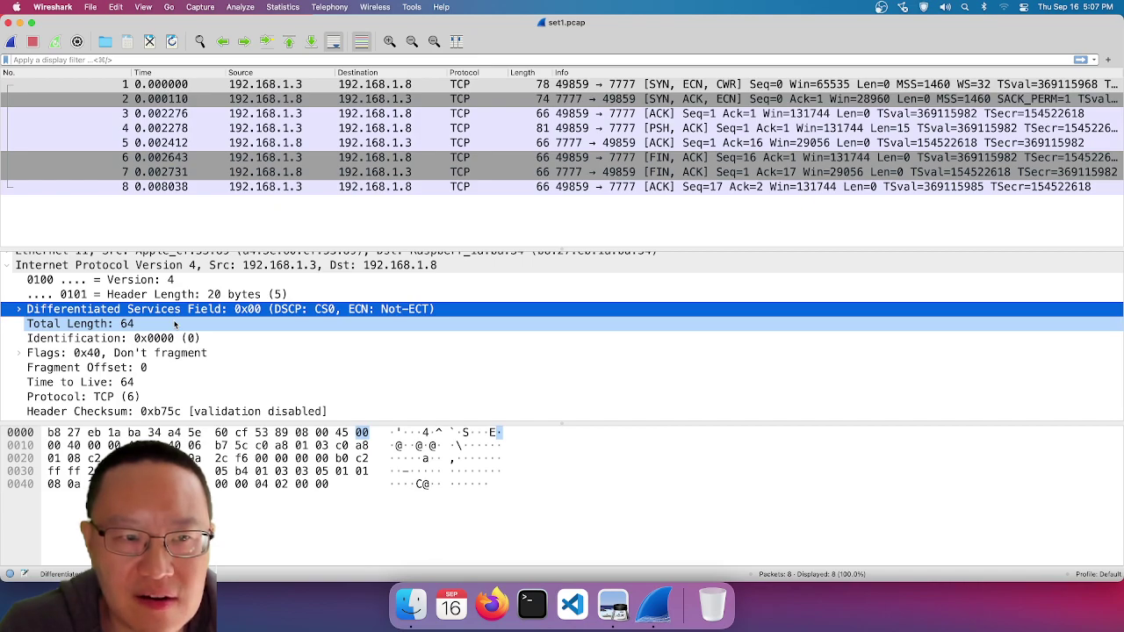
- Inspect packet 1's IPv4 total length, identification, flags, fragment offset and protocol fields
click(174, 324)
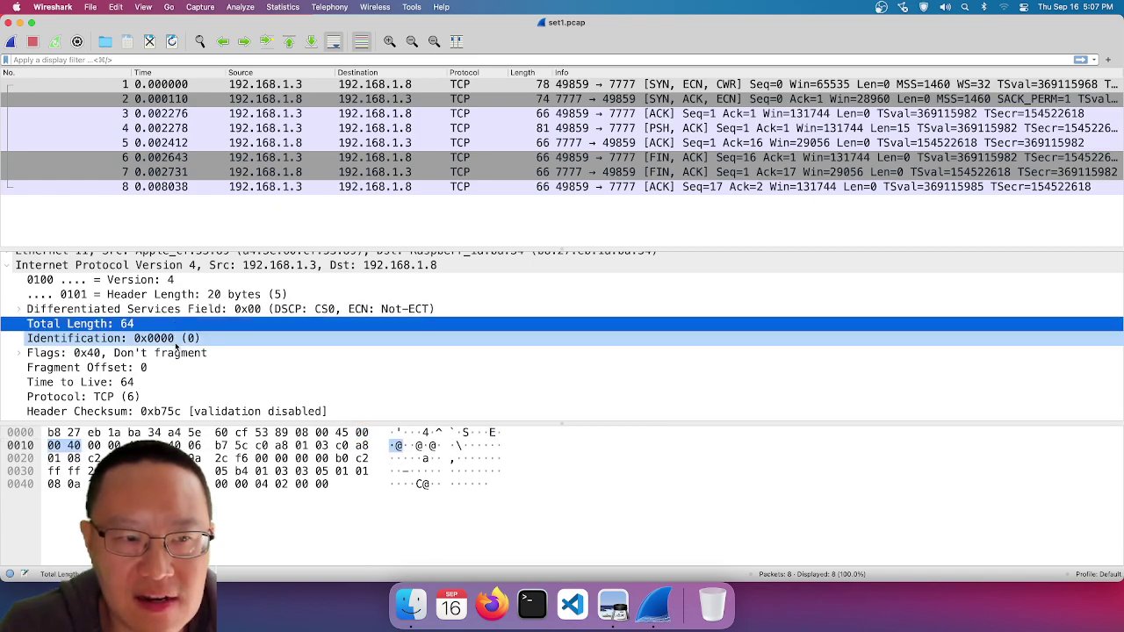
click(176, 340)
click(173, 353)
click(172, 368)
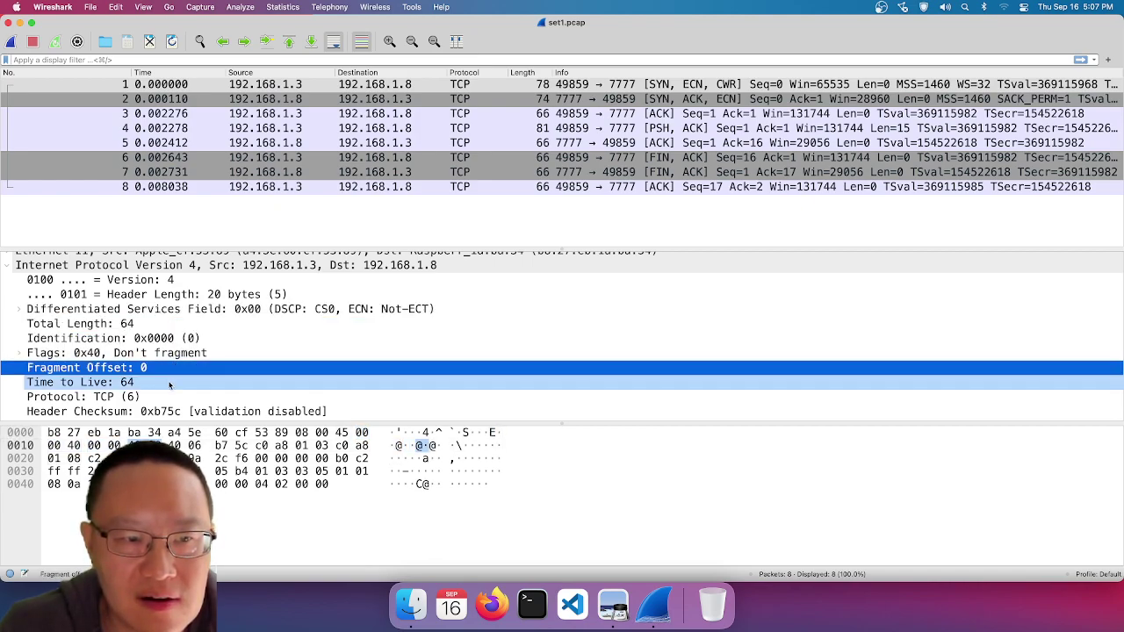
click(168, 397)
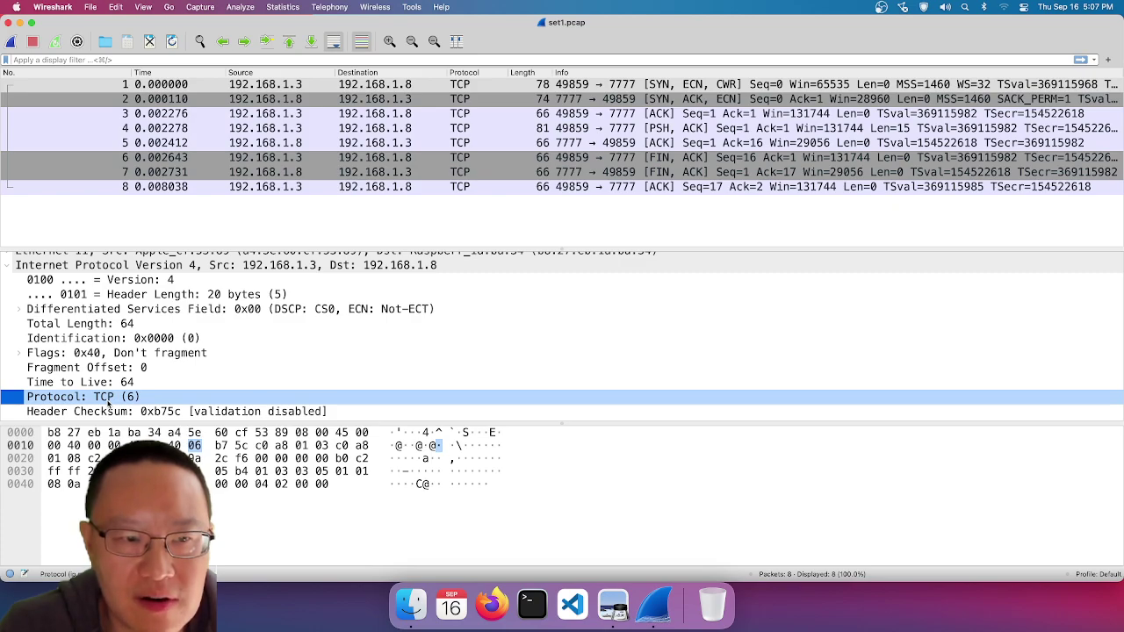
click(130, 397)
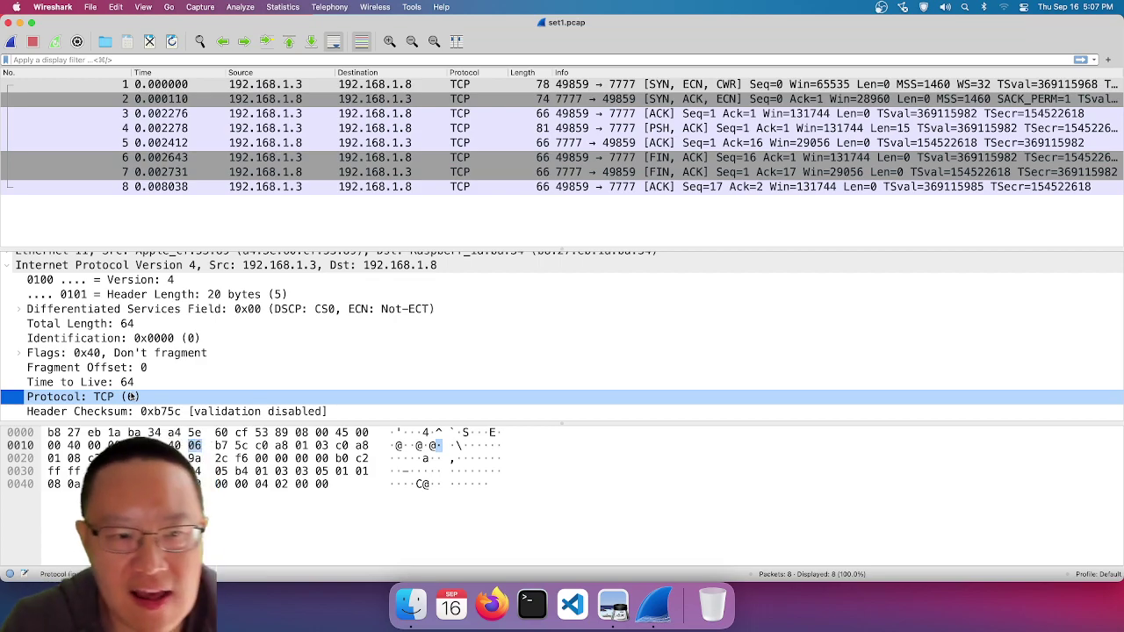
- Examine the source address and destination address fields at the end of packet 1's IPv4 header, alternating between them
scroll(130, 397, down, 4)
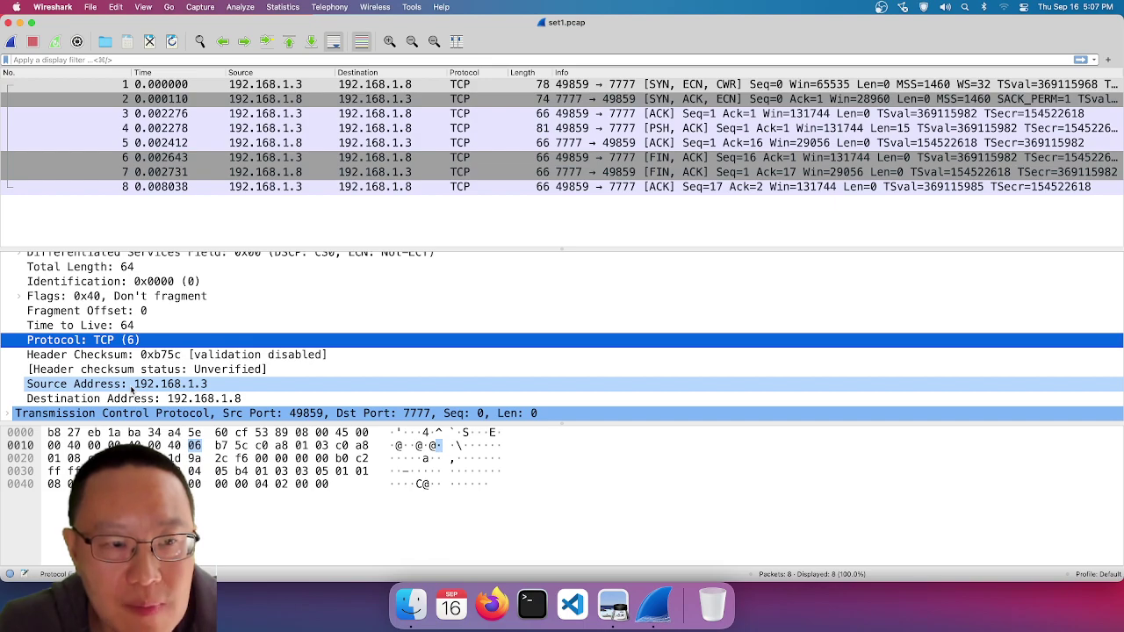
scroll(132, 389, up, 5)
scroll(131, 390, down, 5)
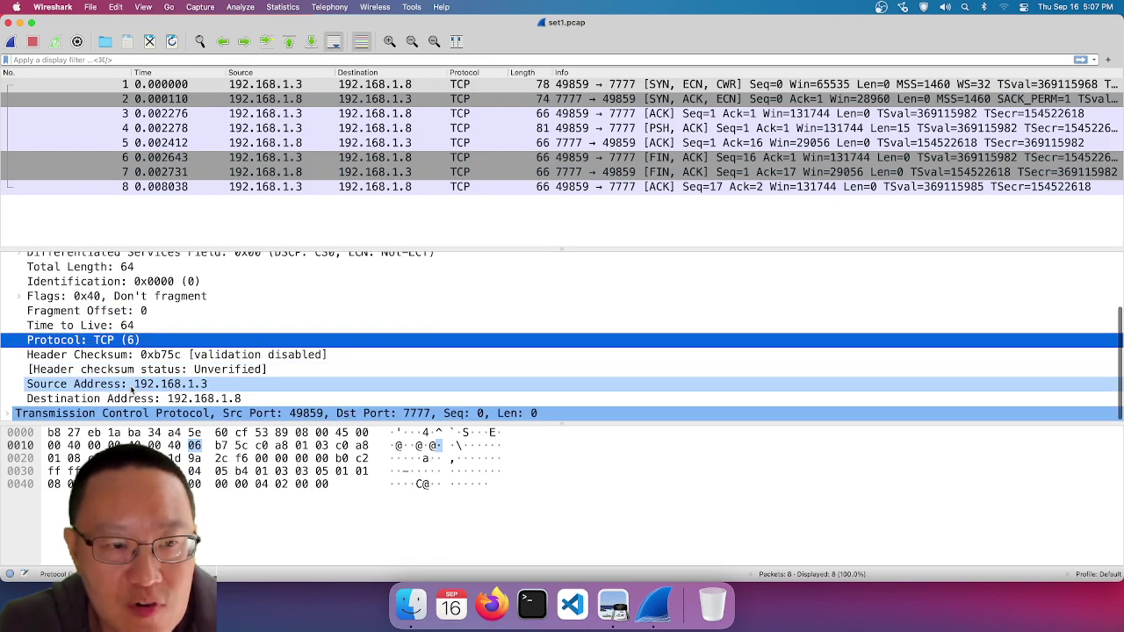
click(131, 387)
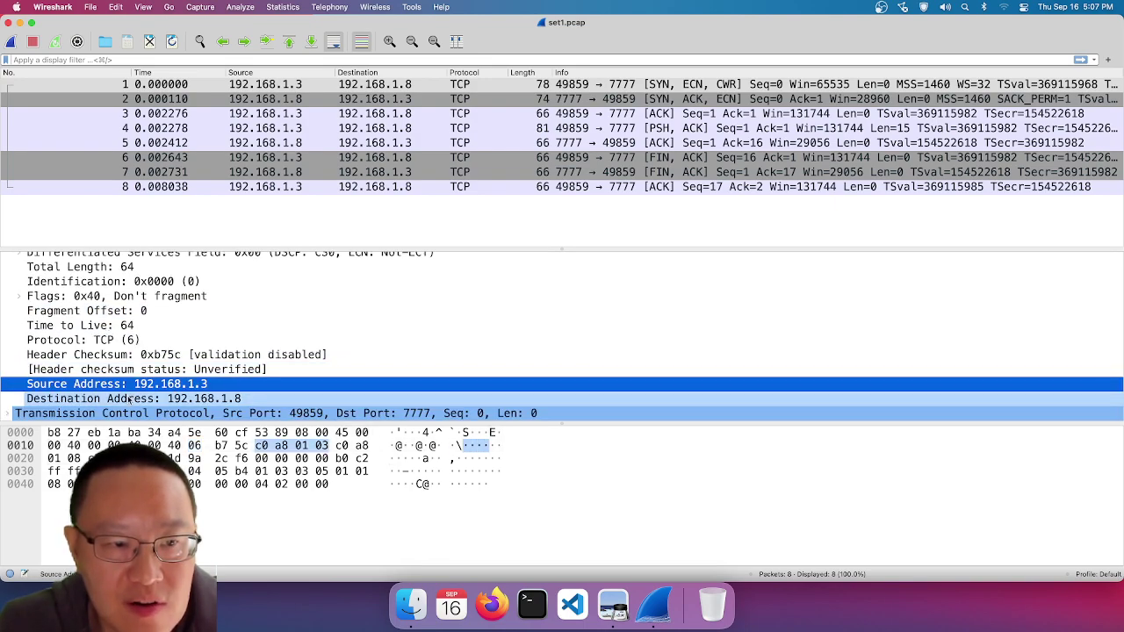
click(130, 400)
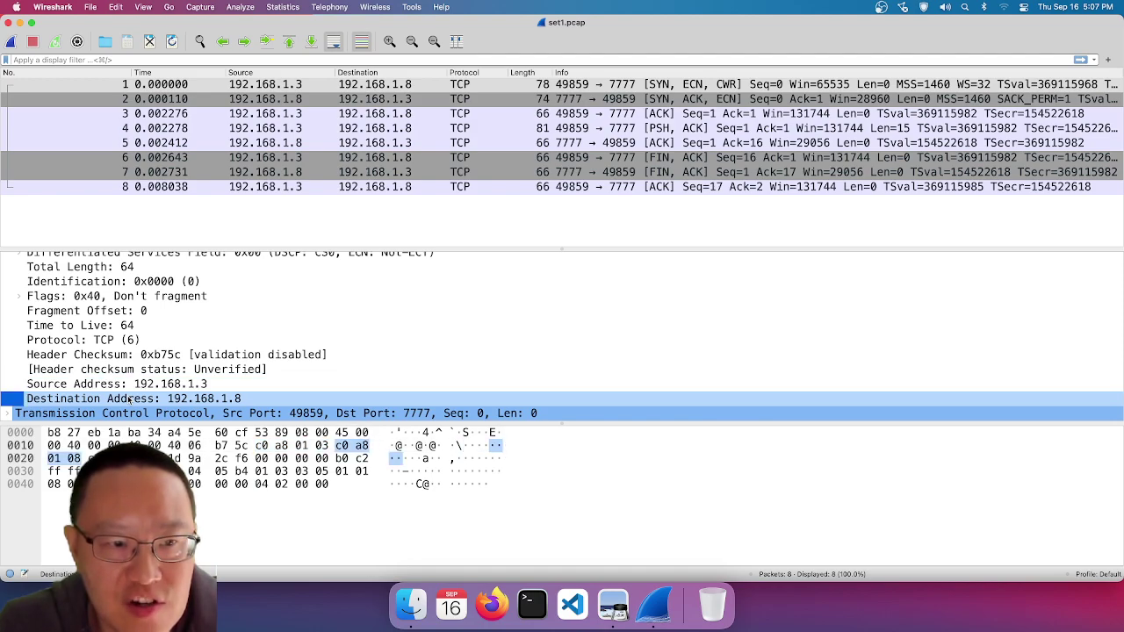
click(130, 385)
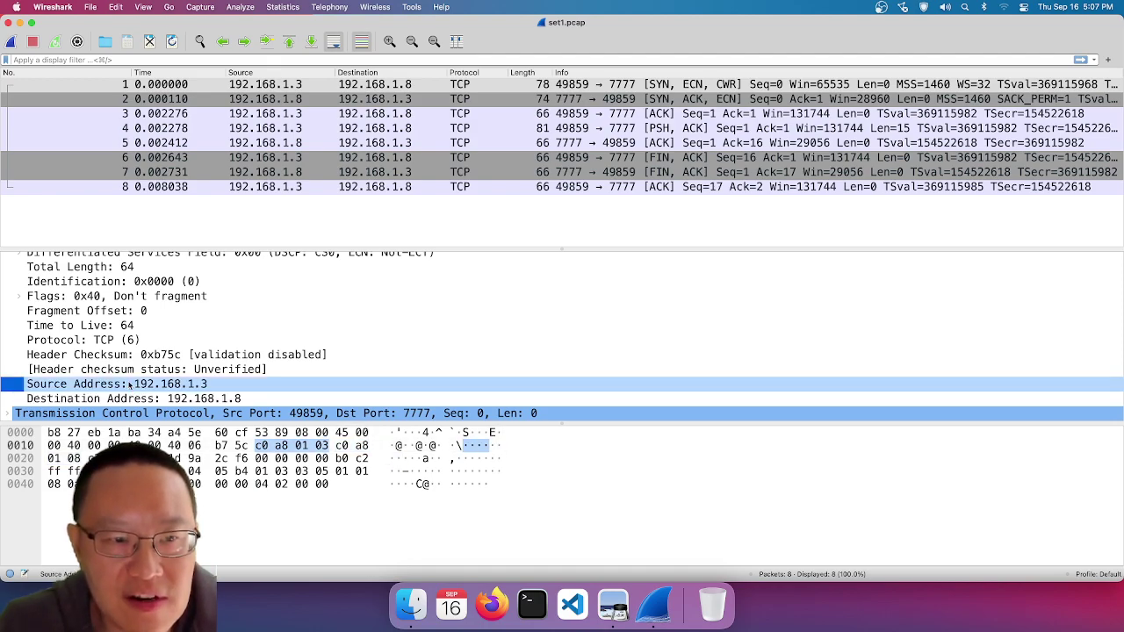
click(129, 400)
click(126, 385)
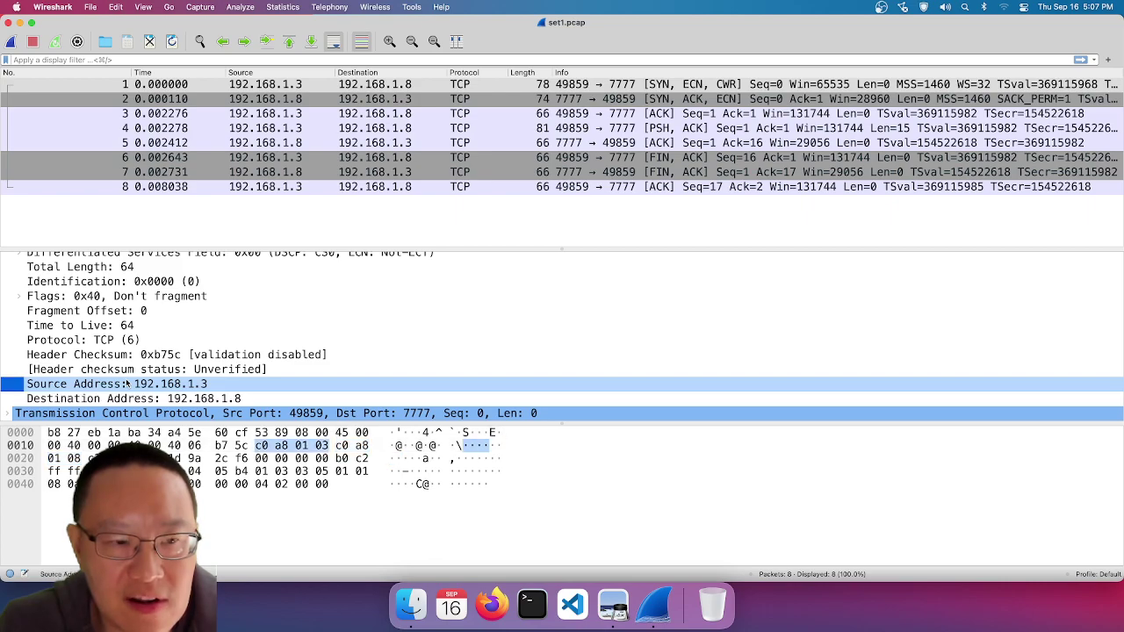
click(129, 400)
click(126, 384)
click(128, 384)
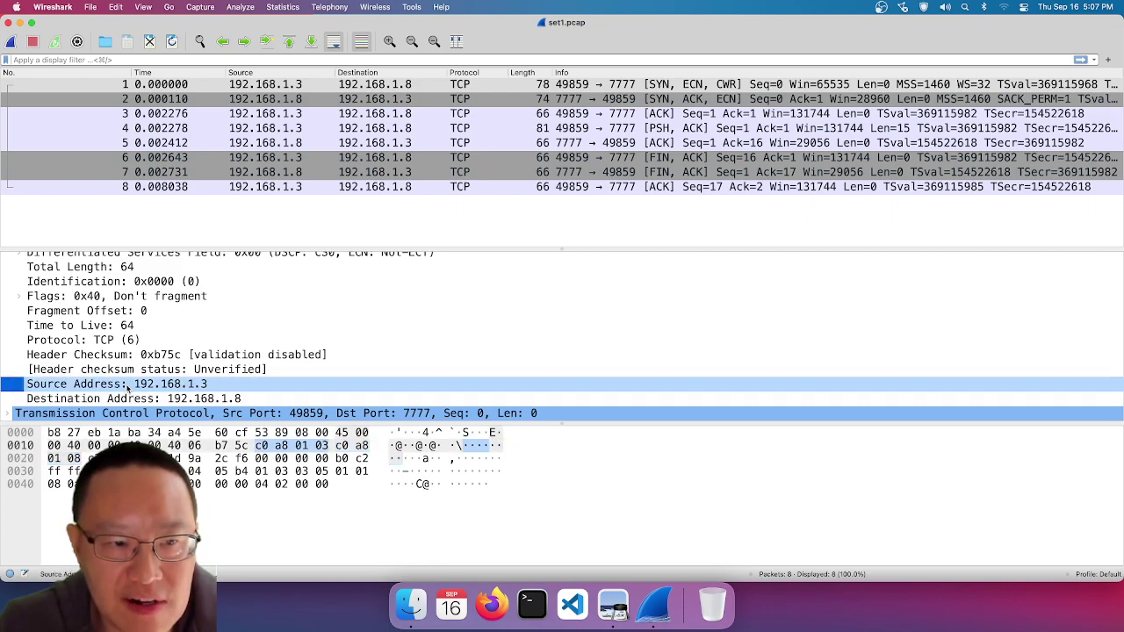
click(127, 399)
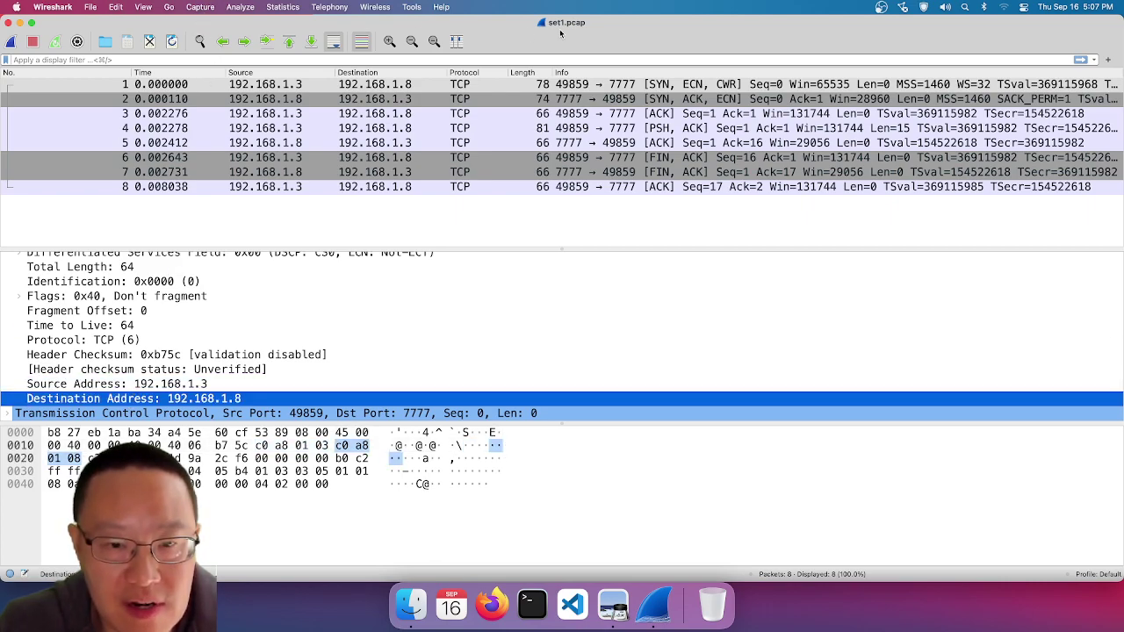
- Move the capture window aside to uncover the hex bytes and match the IPv4 source and destination addresses to them
key(ctrl+super+f)
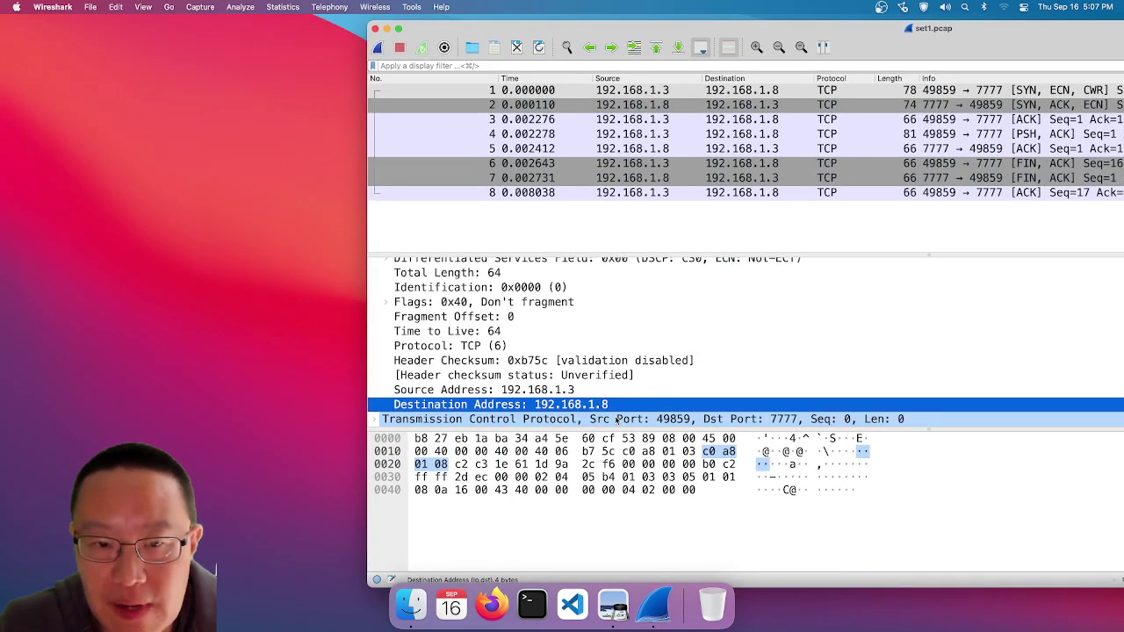
click(618, 391)
click(617, 401)
click(618, 391)
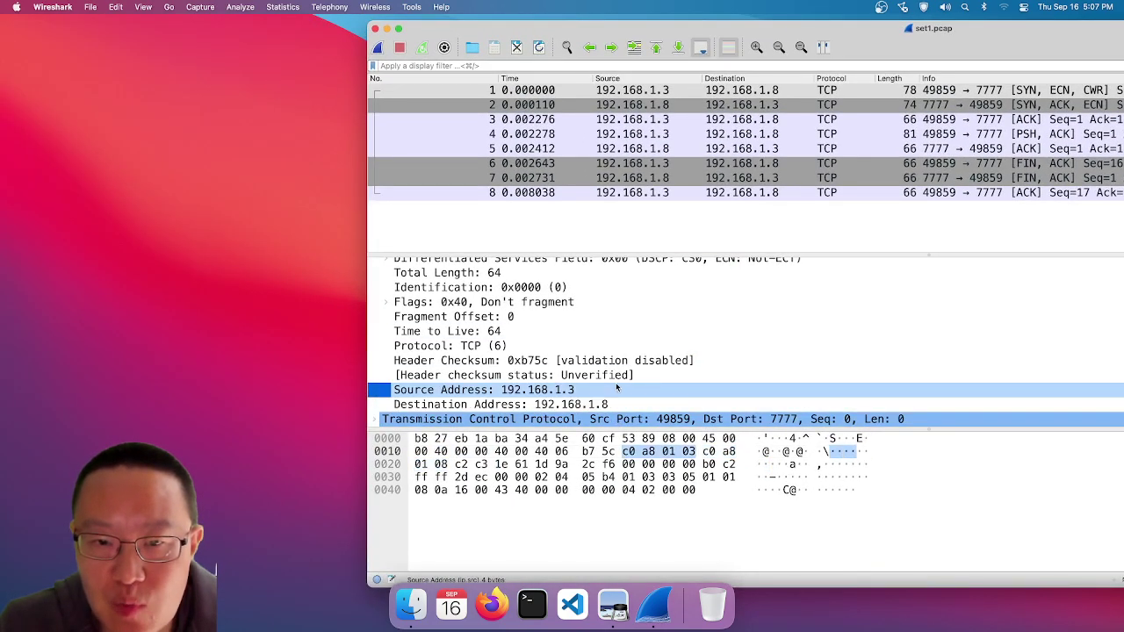
click(618, 402)
click(618, 391)
click(618, 375)
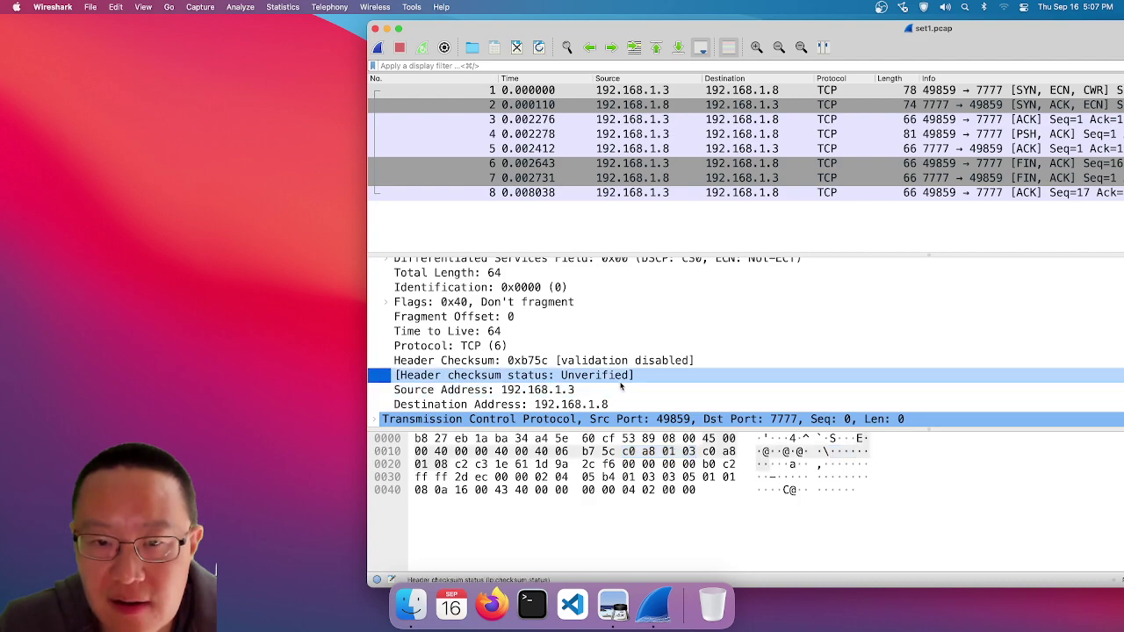
click(617, 403)
click(618, 391)
click(621, 405)
click(622, 391)
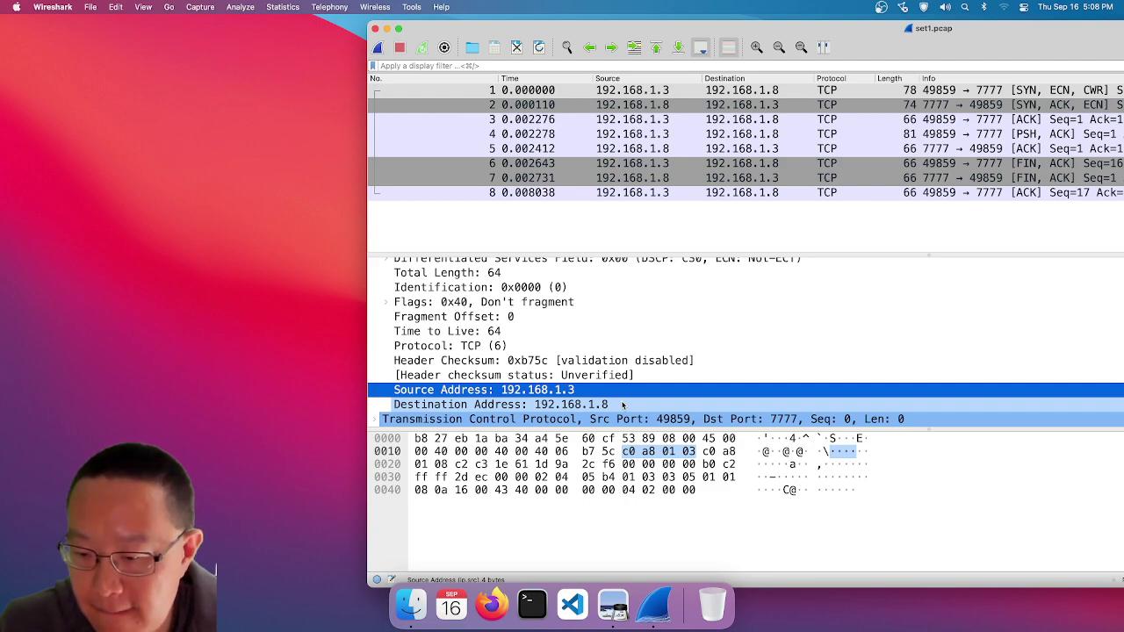
click(622, 405)
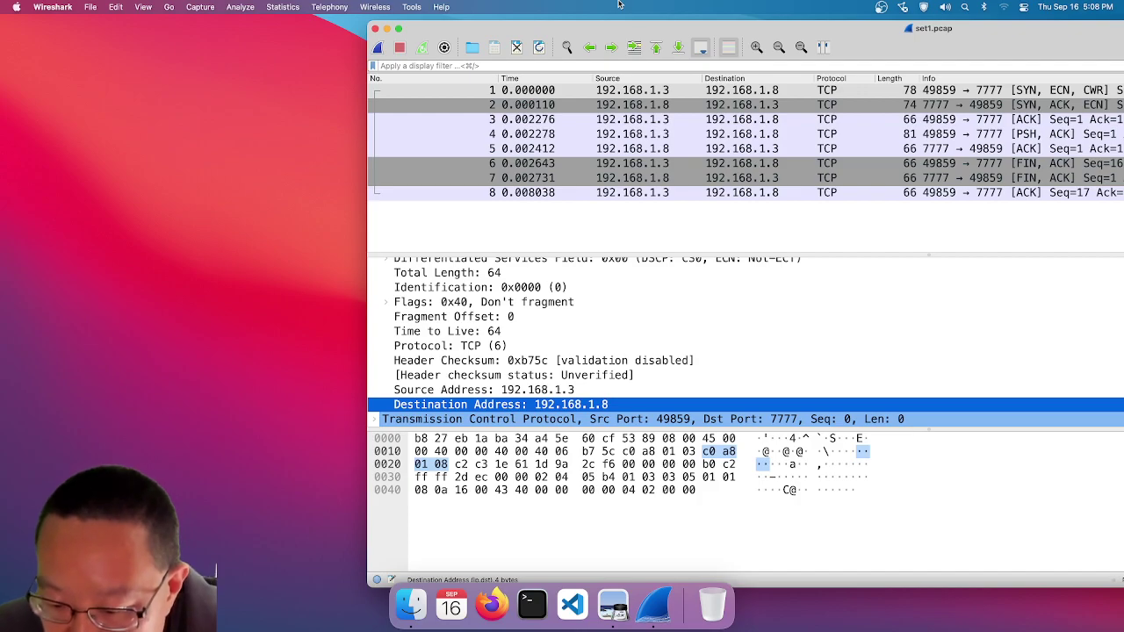
- Reposition the capture window, return to the start of packet 1's IPv4 header and collapse the Internet Protocol Version 4 layer
double_click(613, 32)
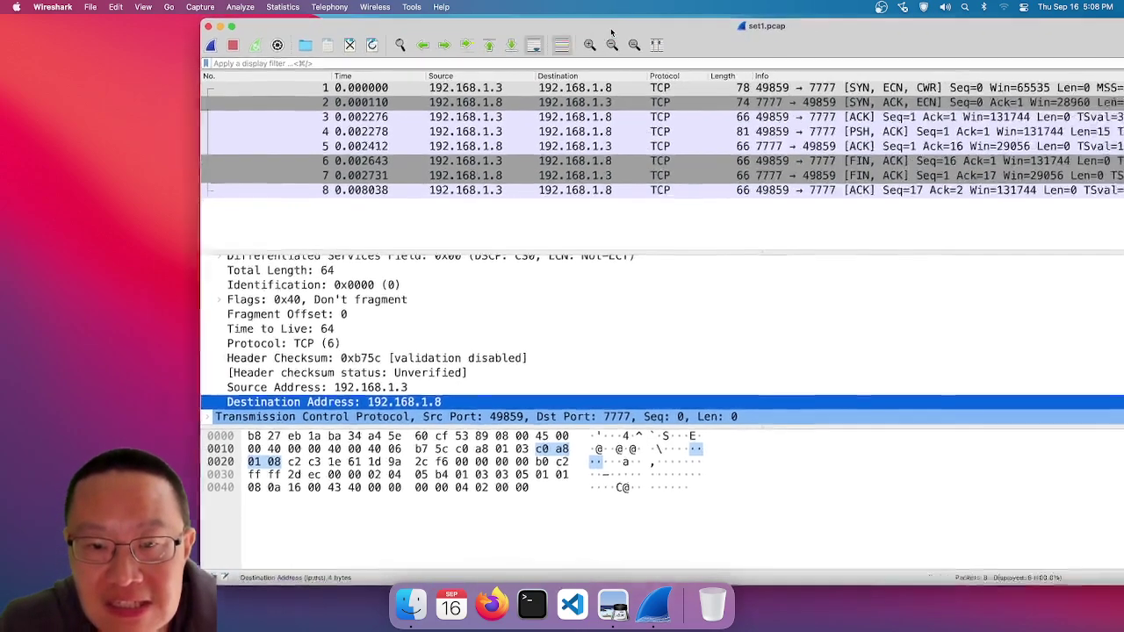
scroll(347, 303, up, 3)
click(109, 291)
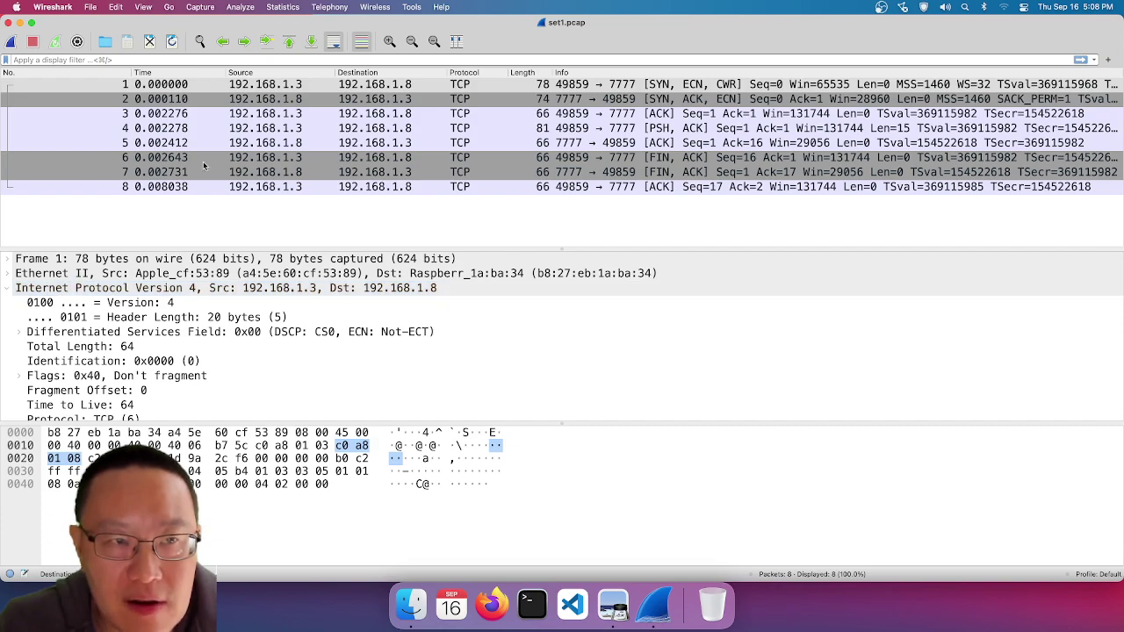
double_click(395, 29)
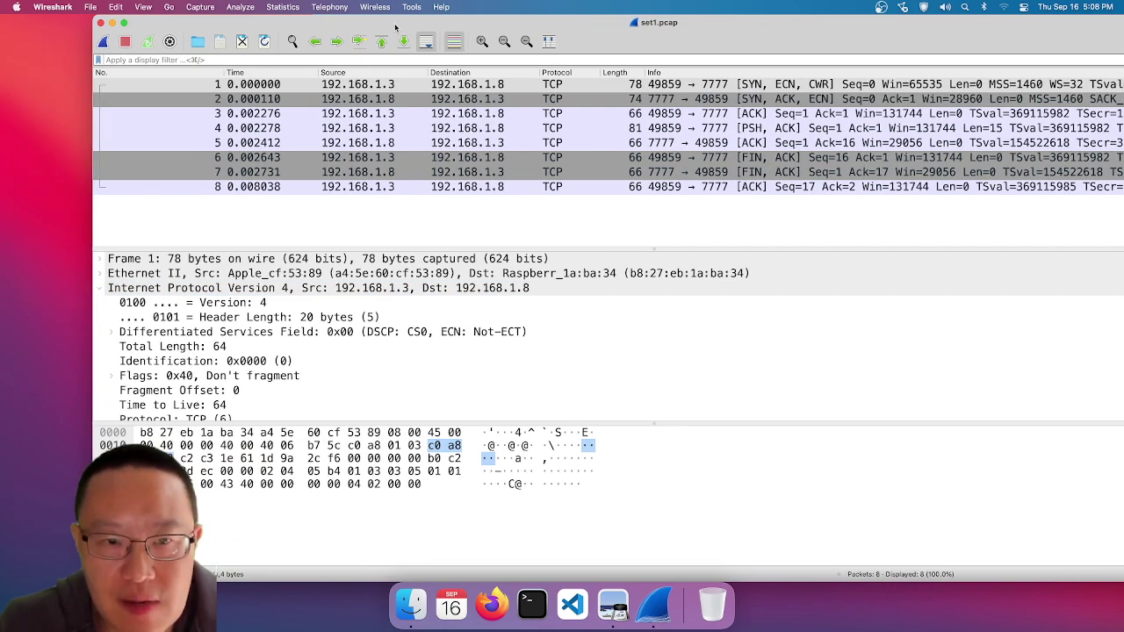
click(263, 317)
click(275, 290)
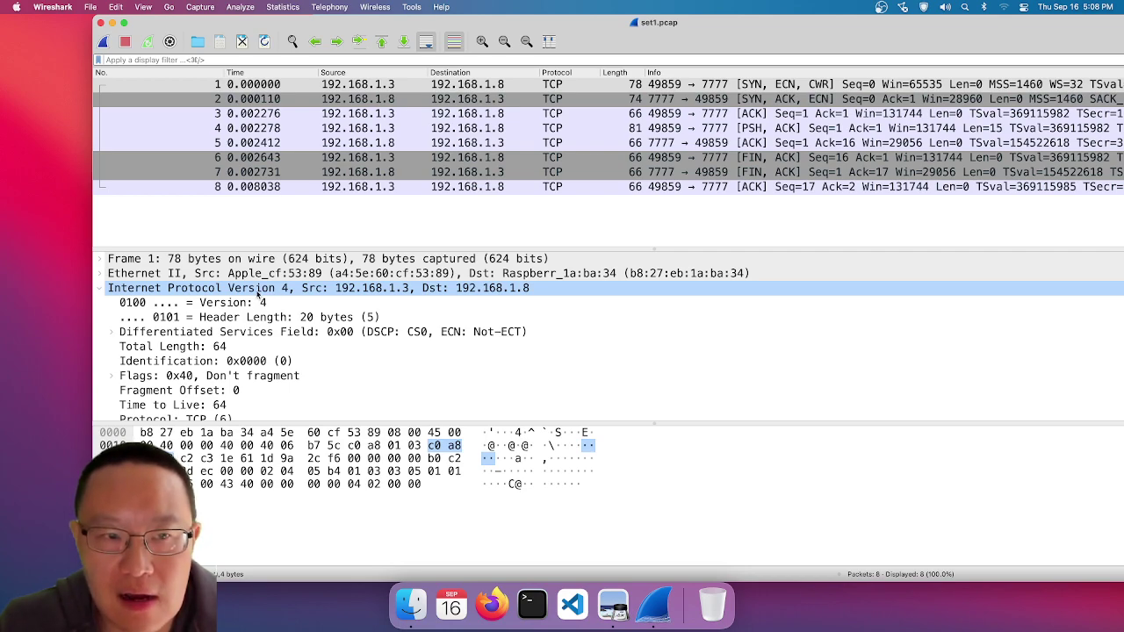
click(100, 288)
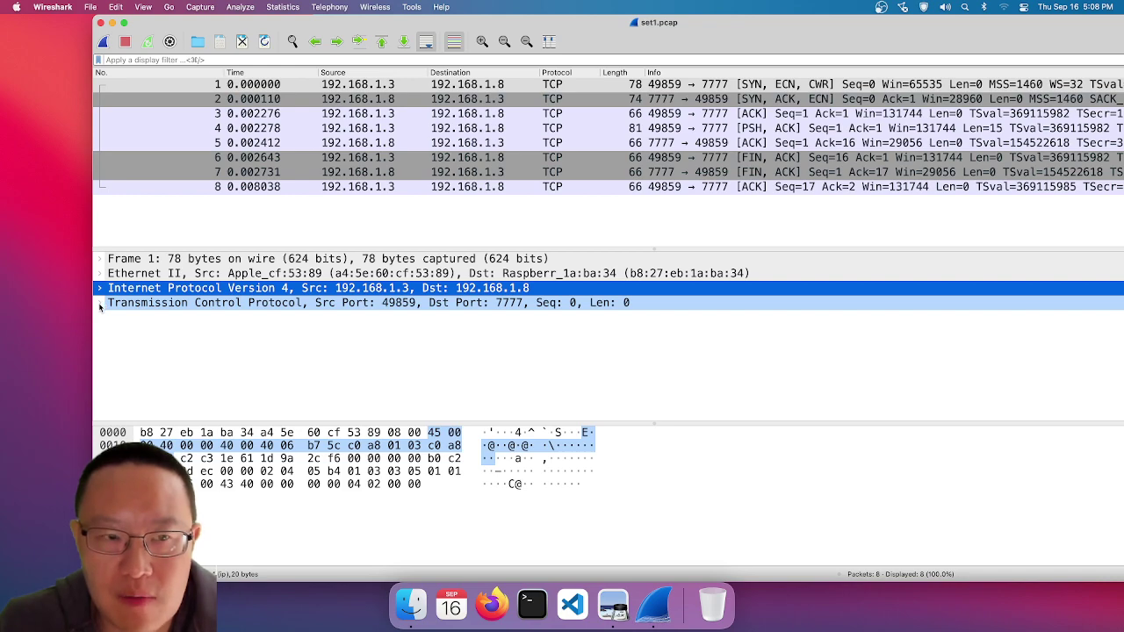
- Highlight packet 1's Transmission Control Protocol layer, and examine the destination and source MAC addresses in its Ethernet II layer before collapsing it
click(152, 302)
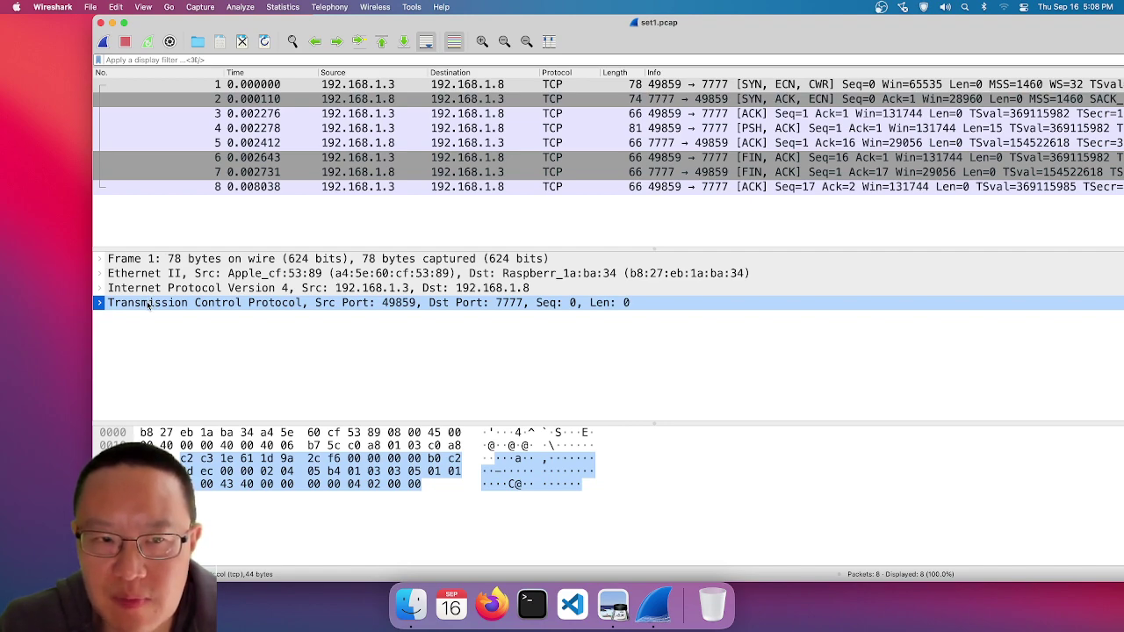
click(151, 302)
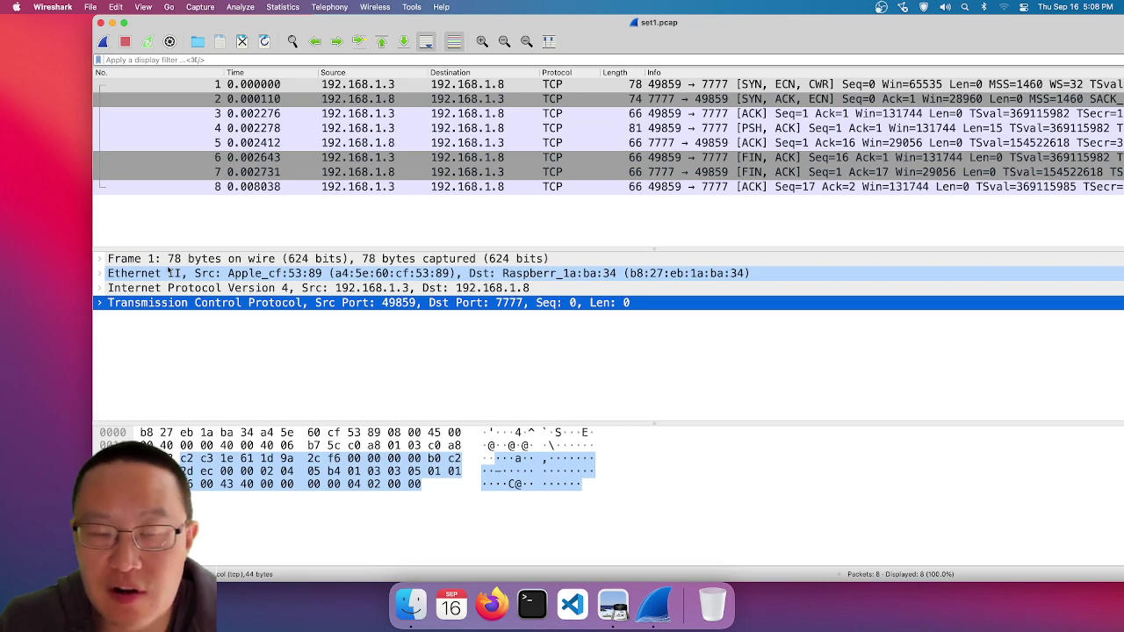
click(100, 273)
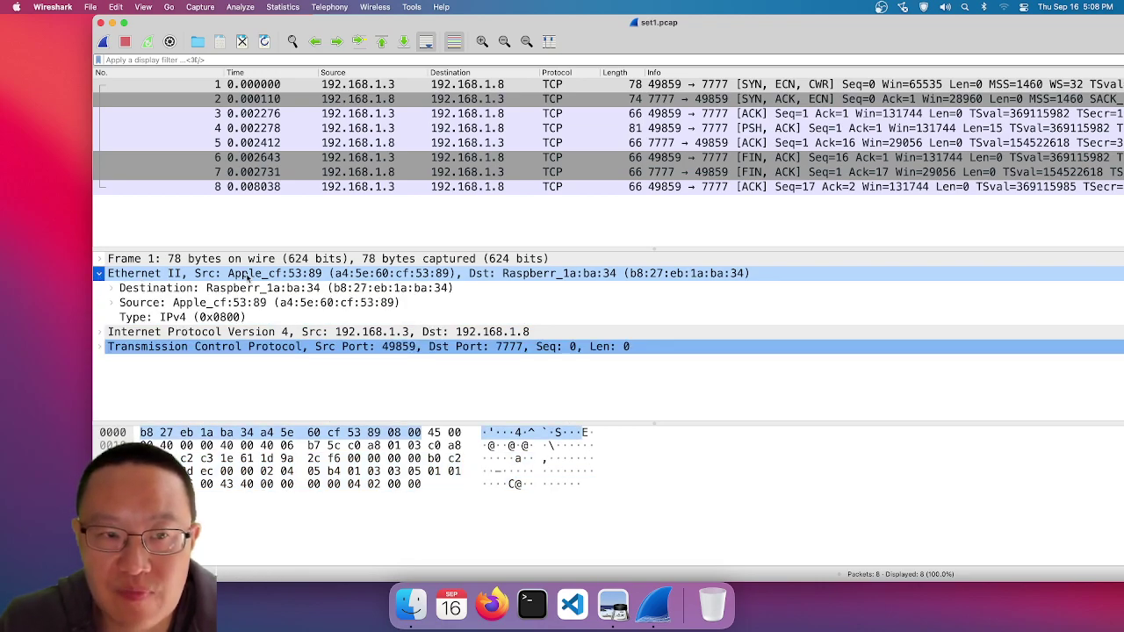
click(136, 275)
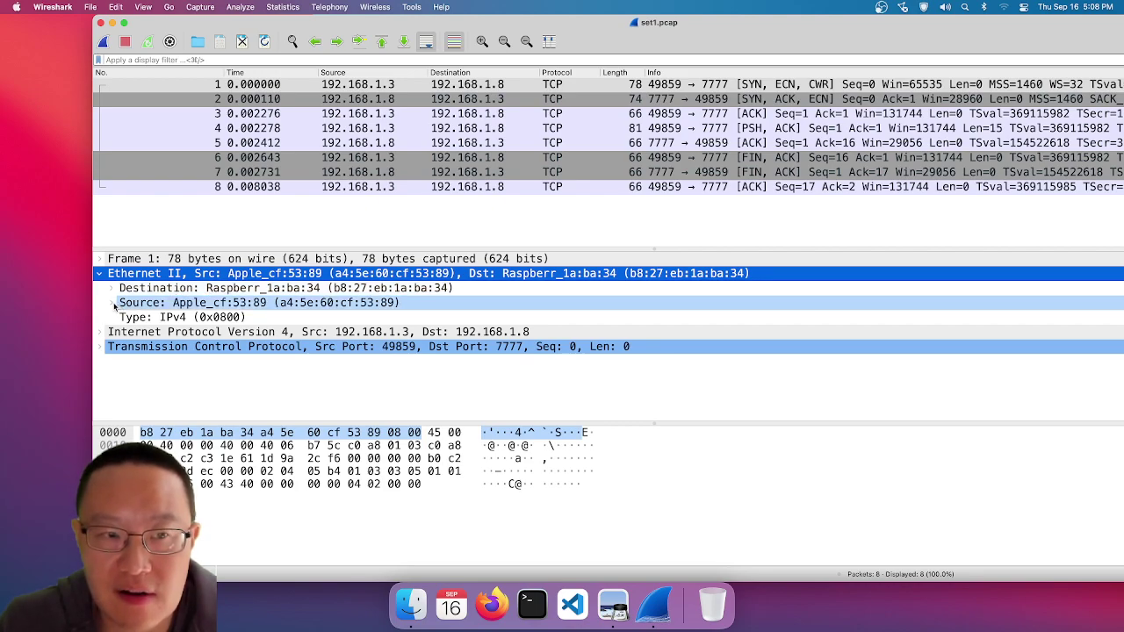
click(140, 288)
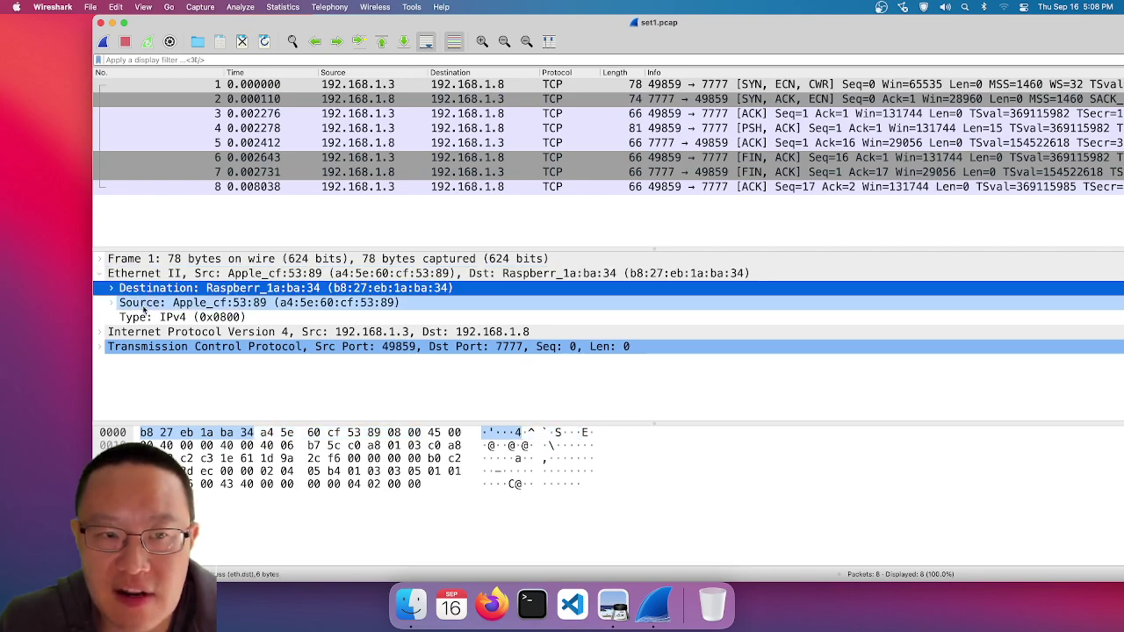
click(144, 305)
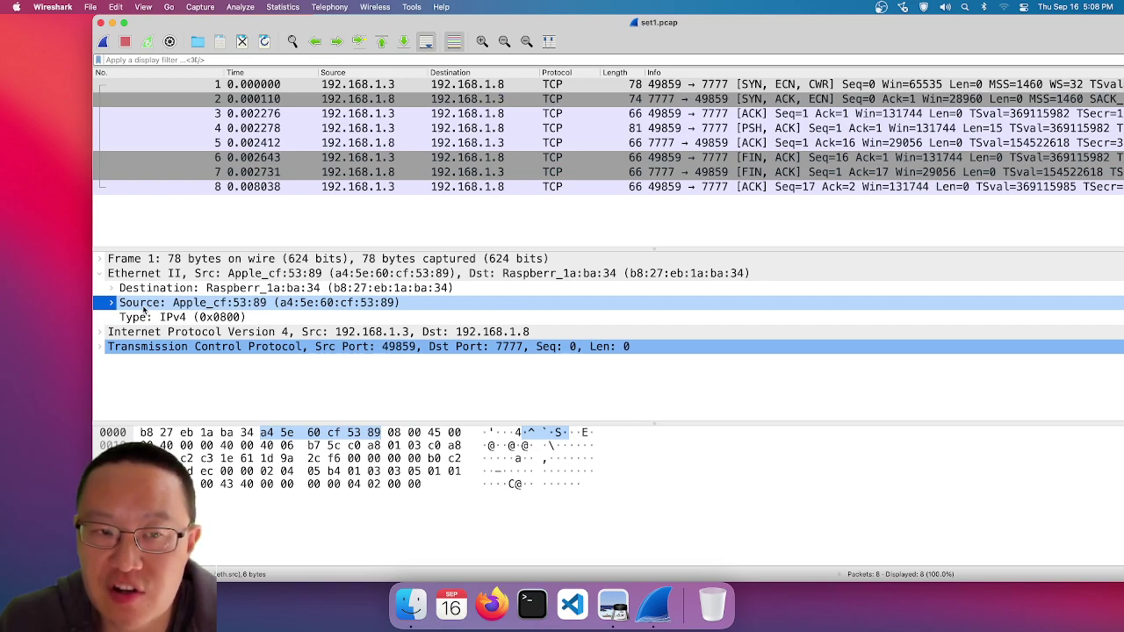
click(190, 307)
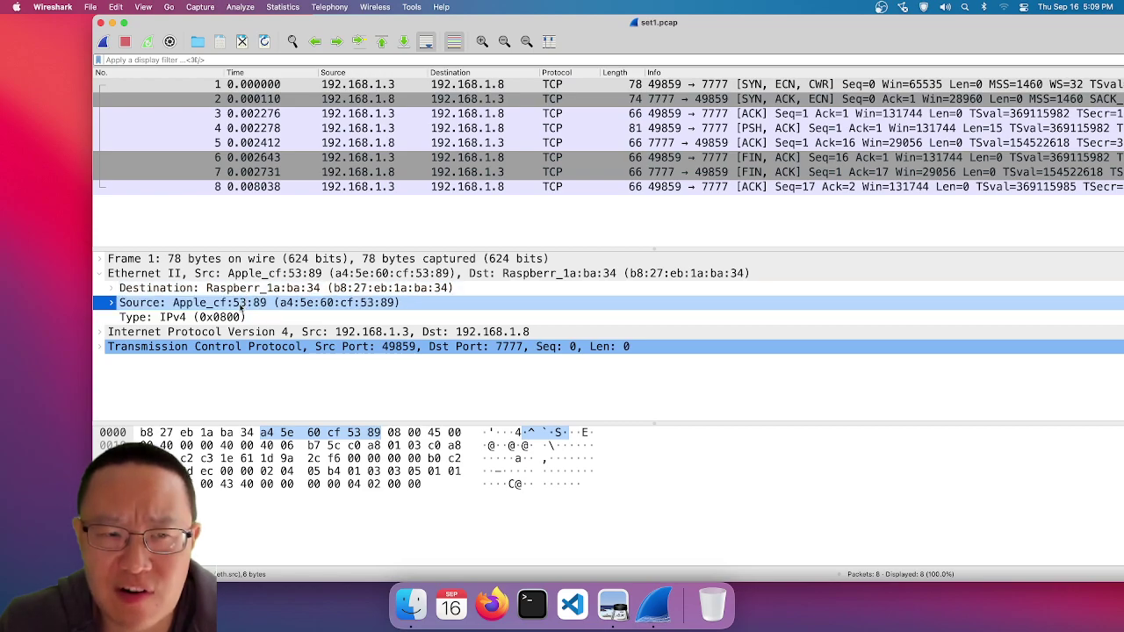
click(243, 290)
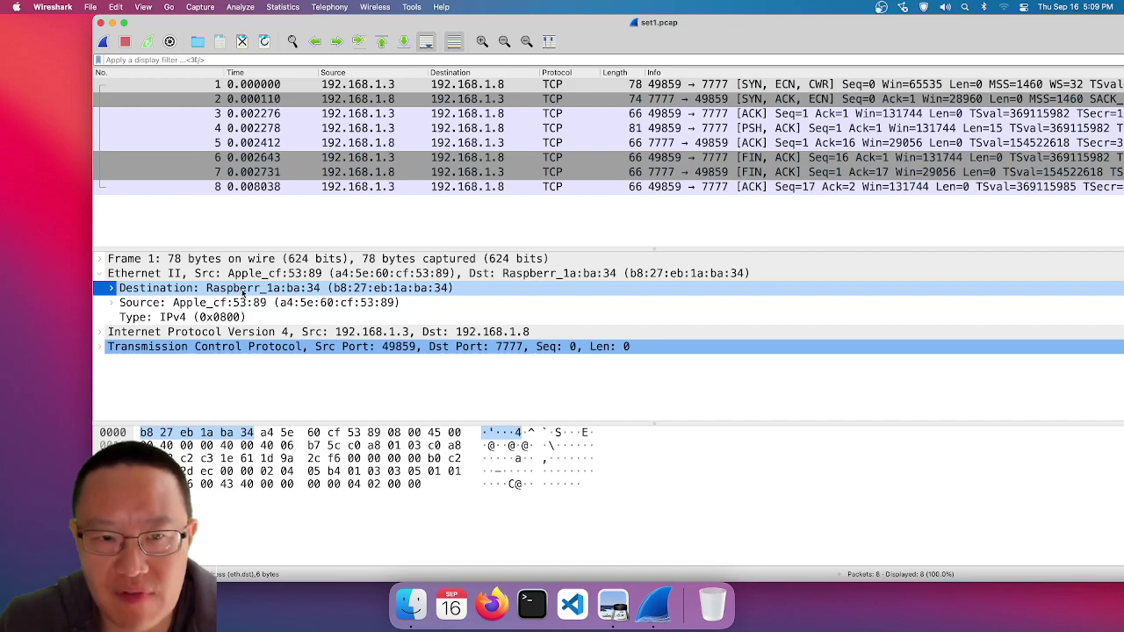
click(98, 273)
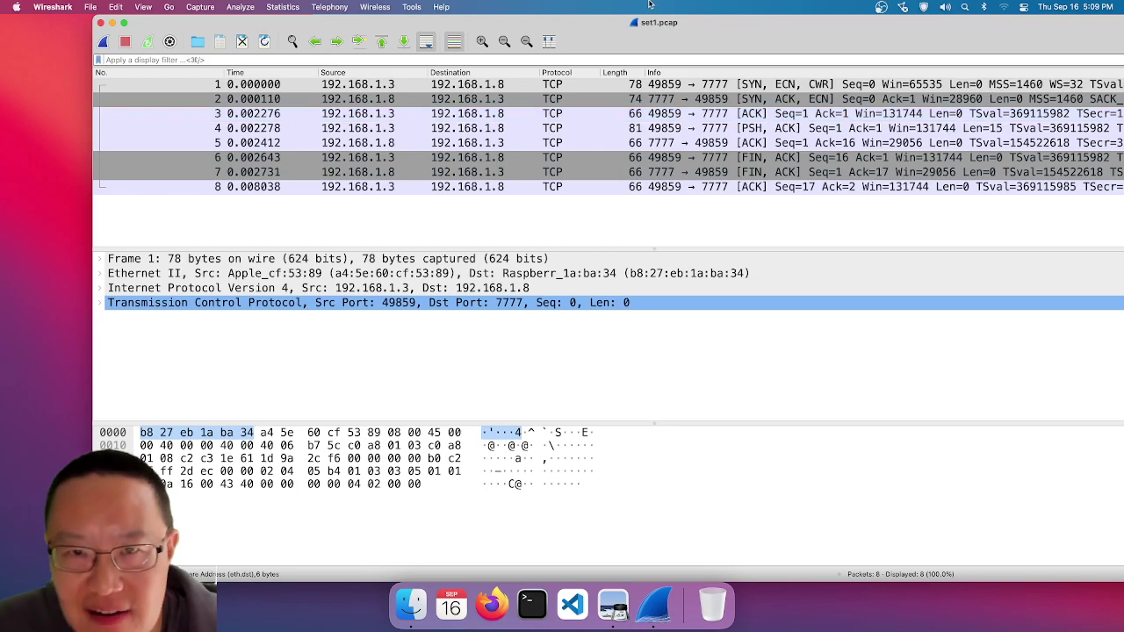
- Enlarge the set1.pcap window to the full screen width and check the Exercise 1 questions in the slide presentation
double_click(670, 22)
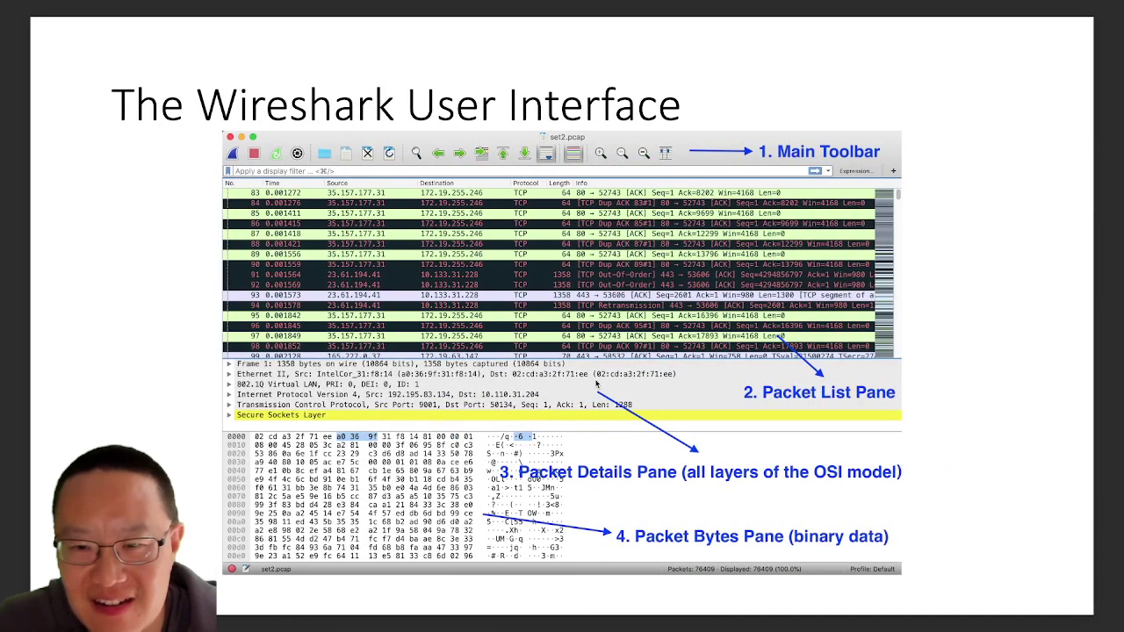
key(Right)
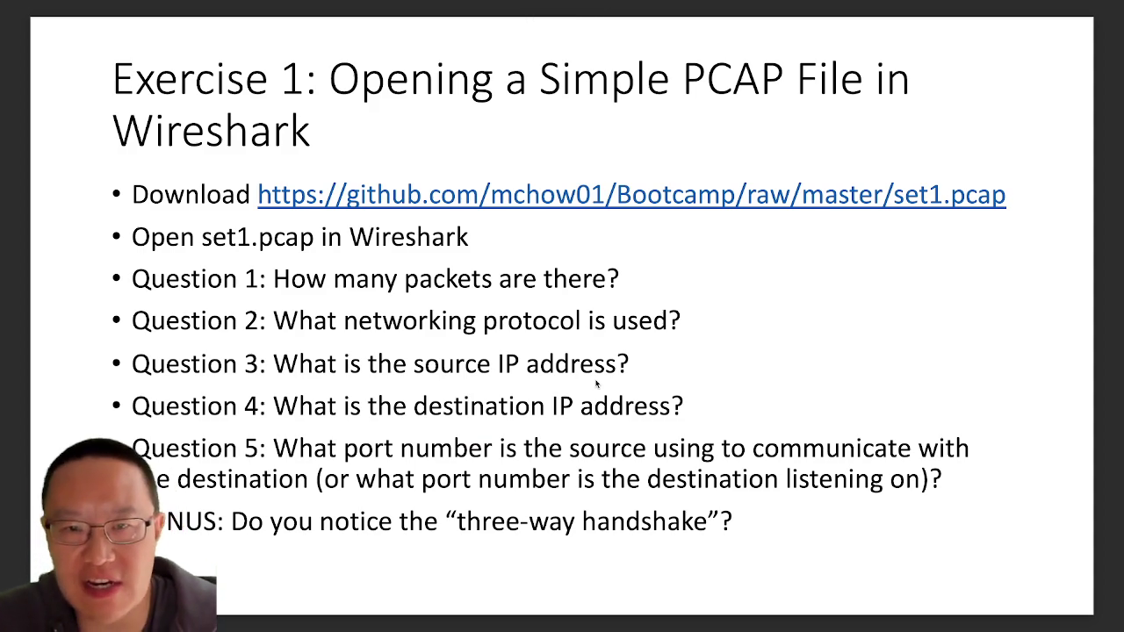
key(super+Tab)
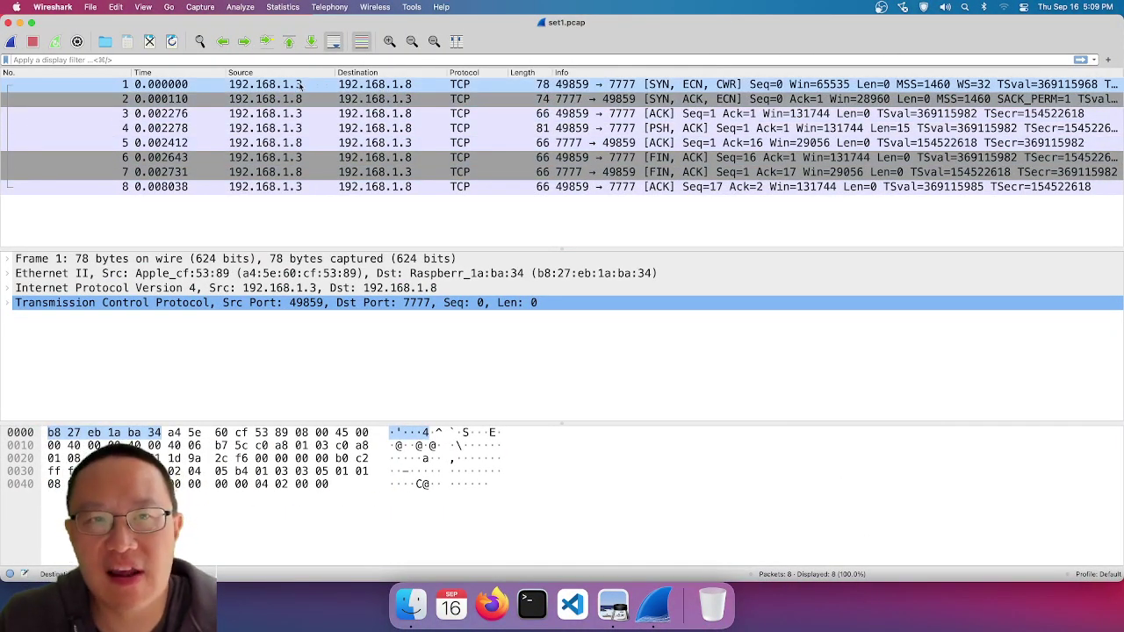
- Select packet 1 to read its addresses and ports, and compare them with the Exercise 1 questions on the slide
click(298, 99)
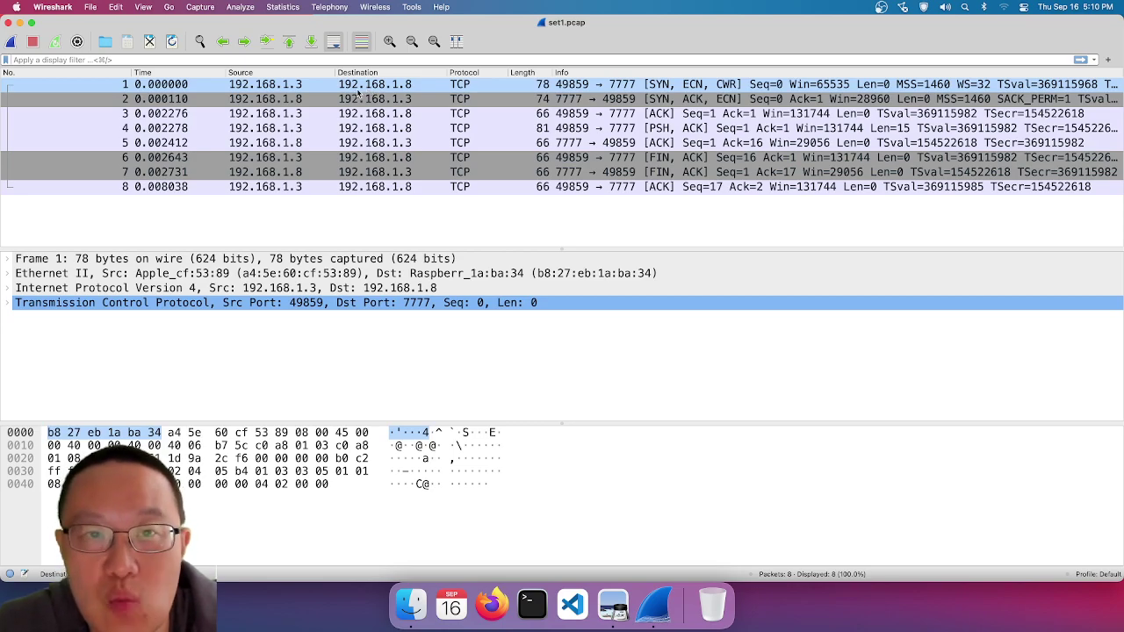
click(617, 88)
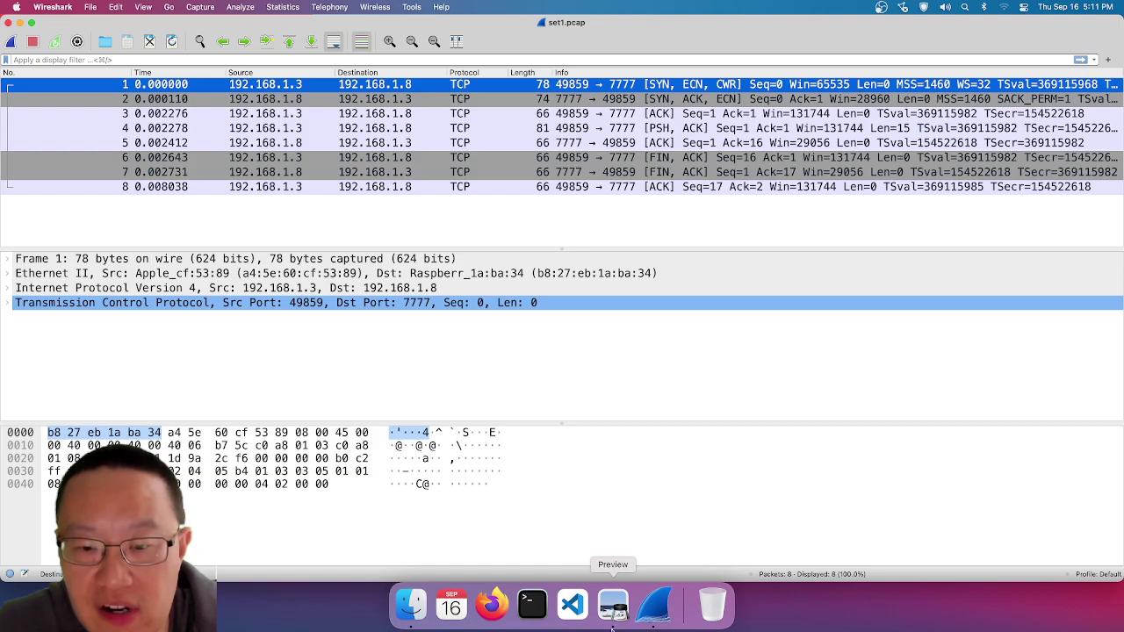
key(ctrl+Right)
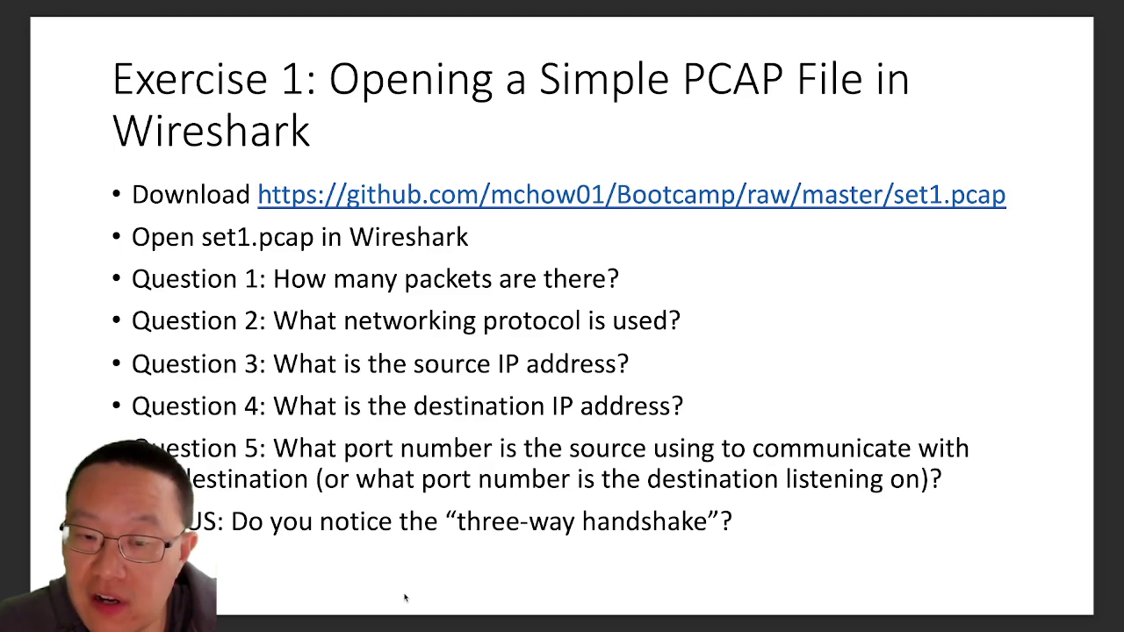
key(super+Tab)
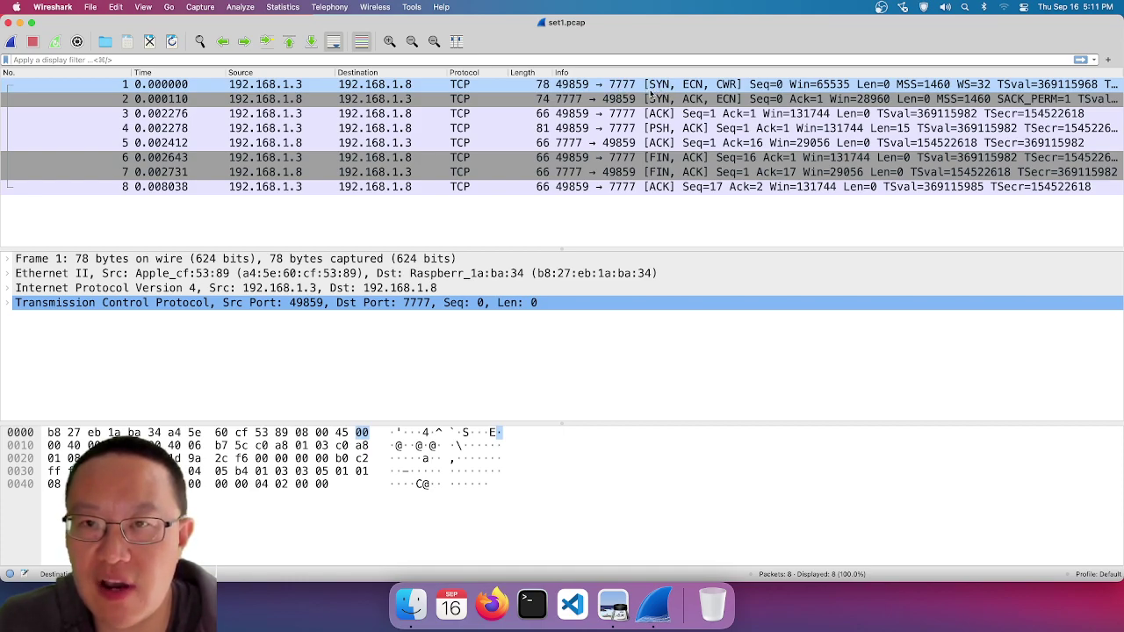
- Examine the three-way handshake by going through packets 1 to 3: SYN, SYN-ACK and ACK
click(657, 91)
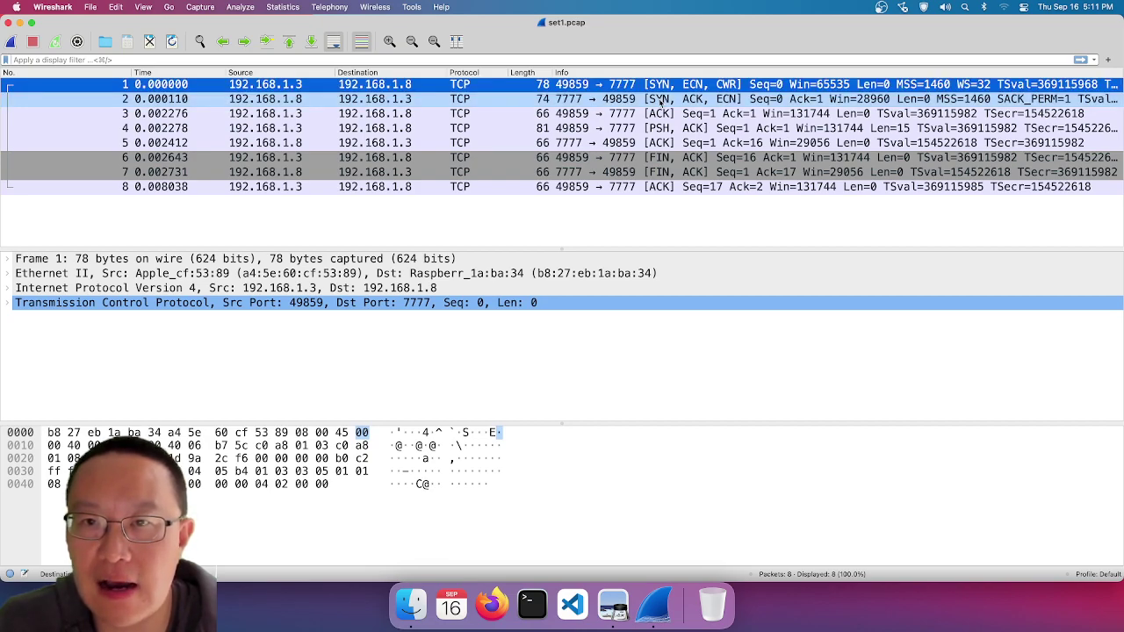
click(661, 99)
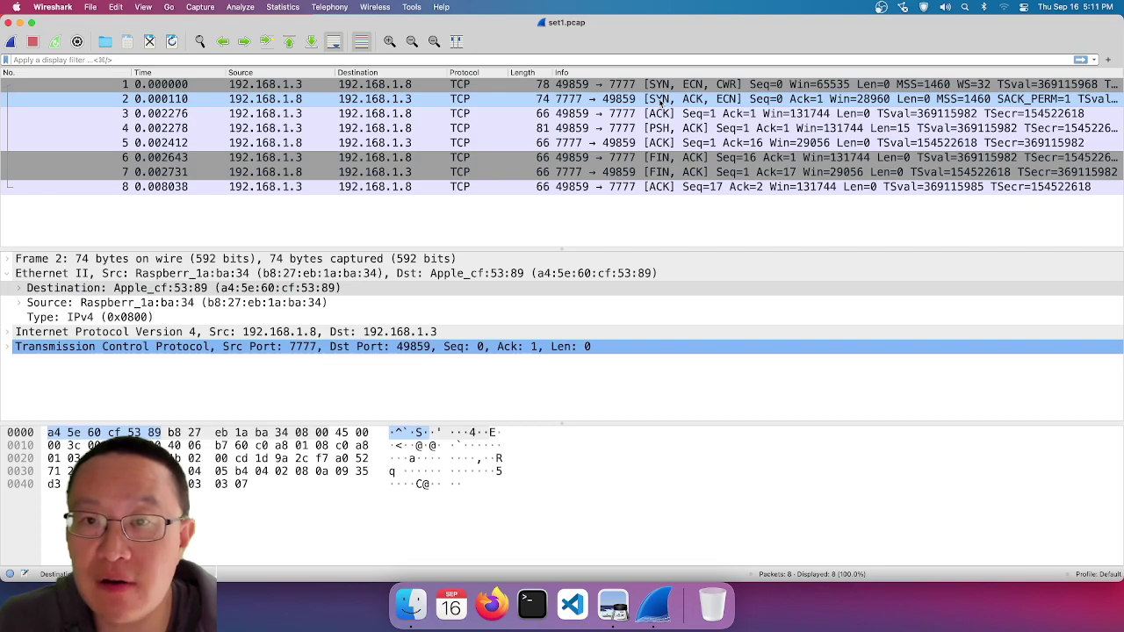
click(687, 114)
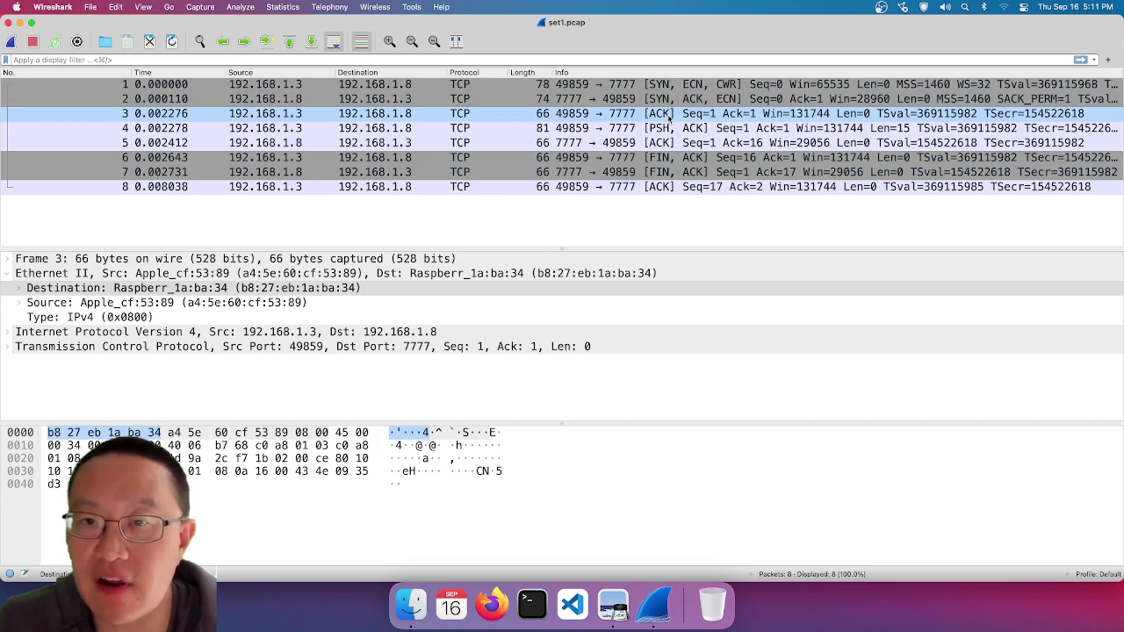
click(671, 85)
click(673, 99)
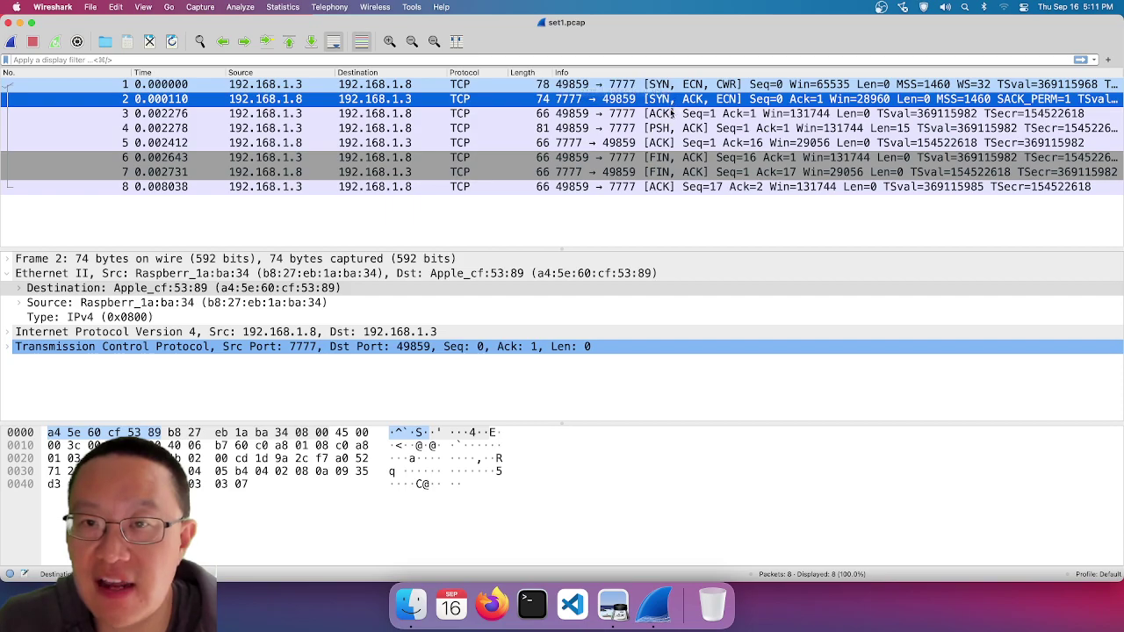
click(673, 114)
- Inspect the PSH, ACK data packet 4, the ACK packet 5 and the FIN, ACK packet 6
click(669, 128)
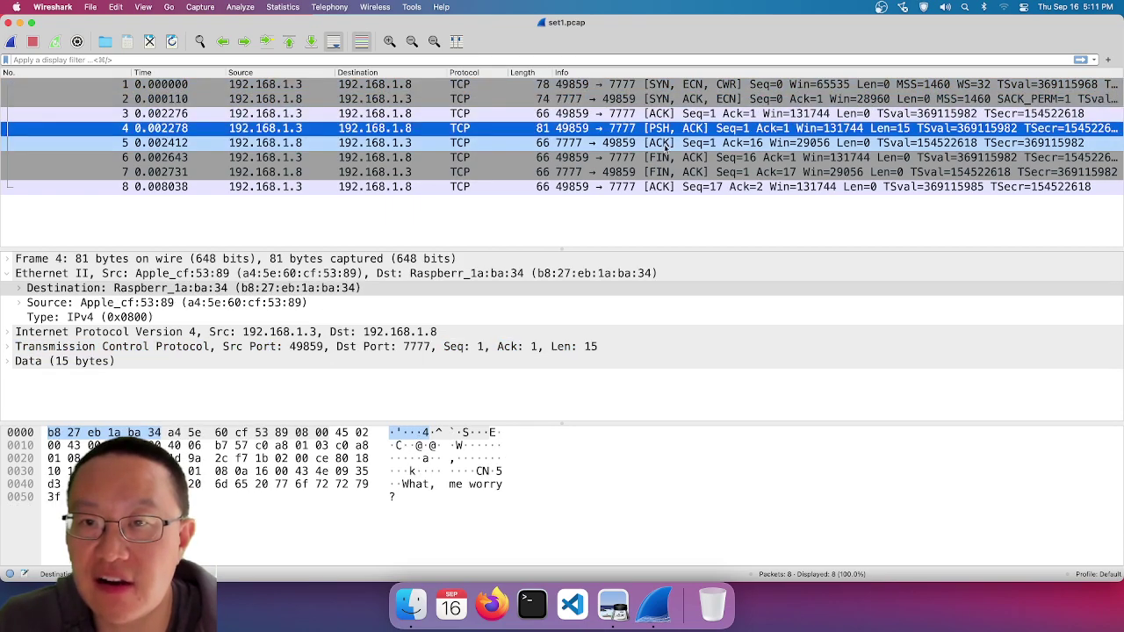
click(666, 146)
click(673, 157)
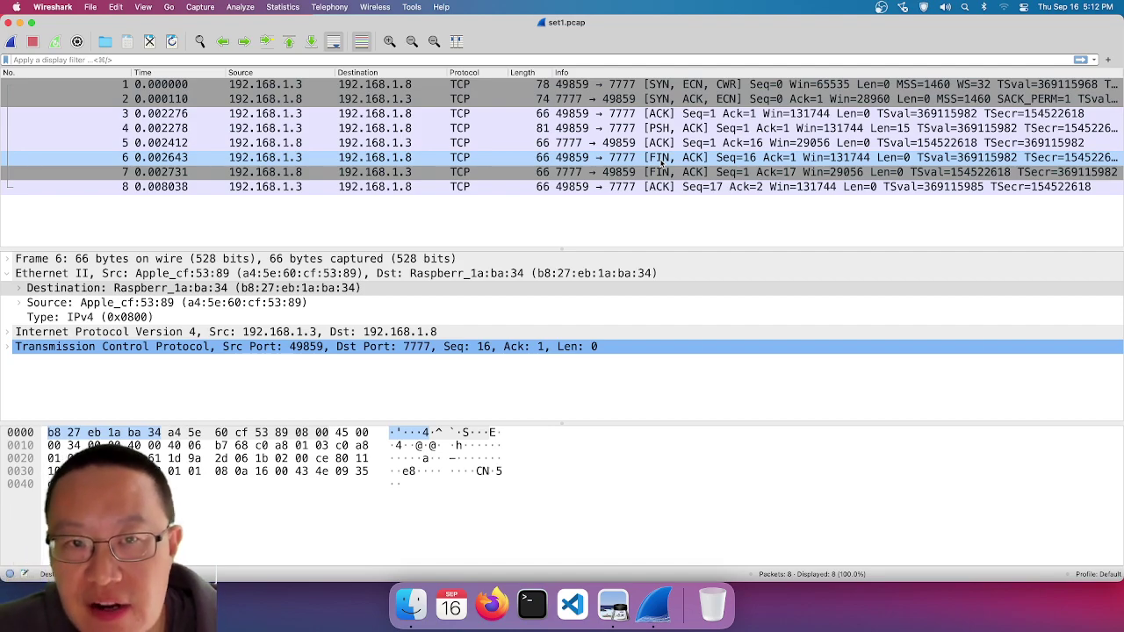
- Examine the connection teardown around packets 5 to 8, alternating between the FIN, ACK packets 6 and 7
click(662, 162)
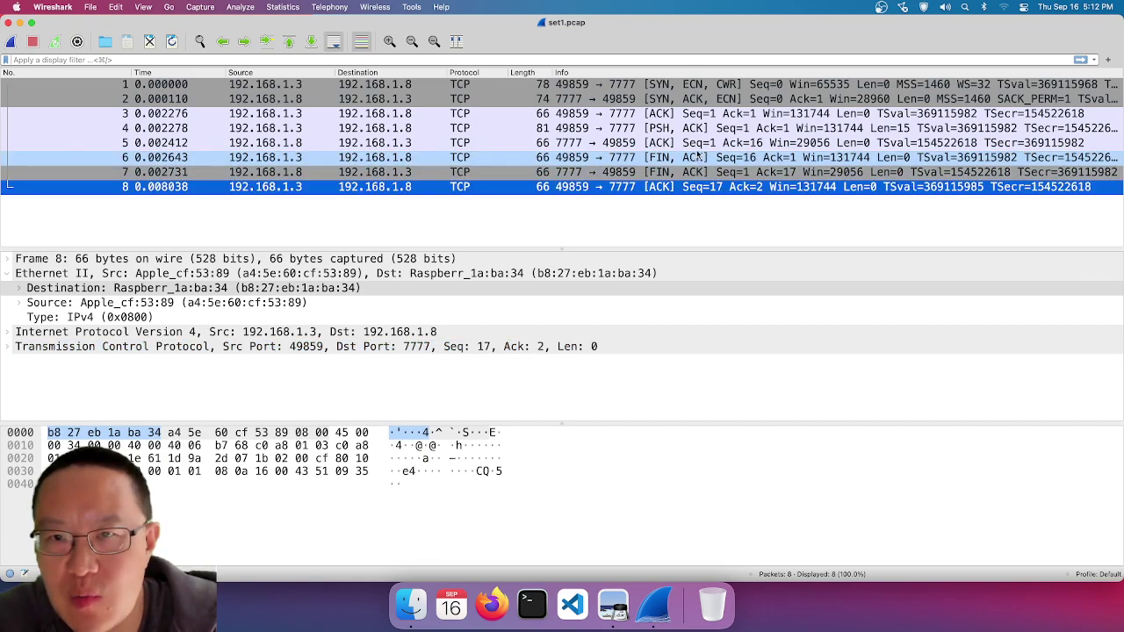
click(701, 143)
key(Down)
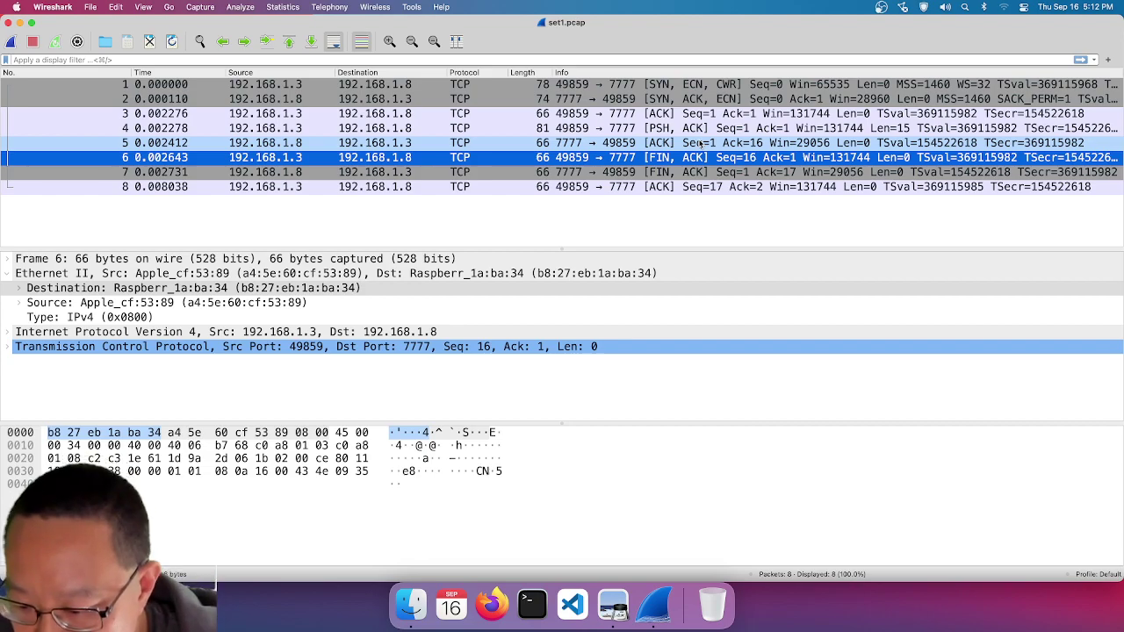
key(Down)
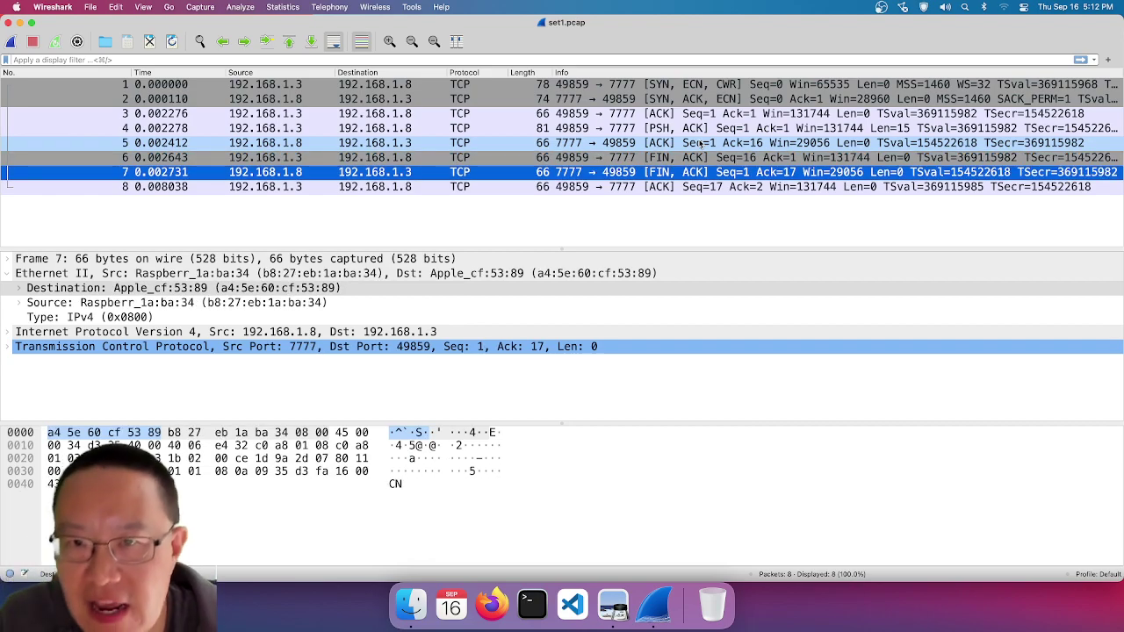
click(676, 161)
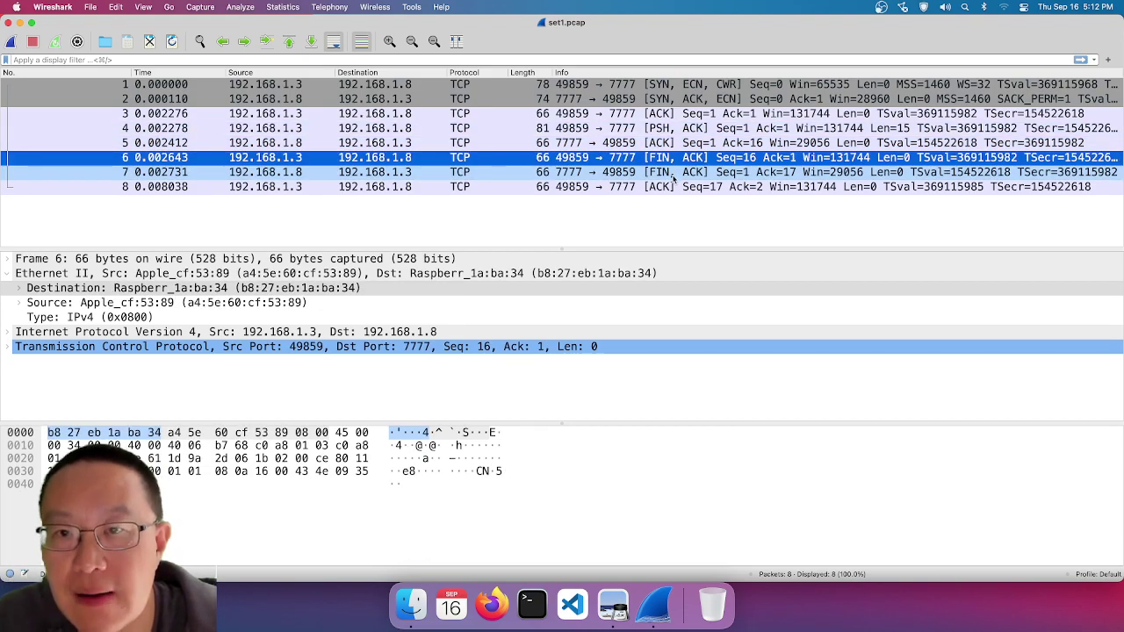
click(672, 176)
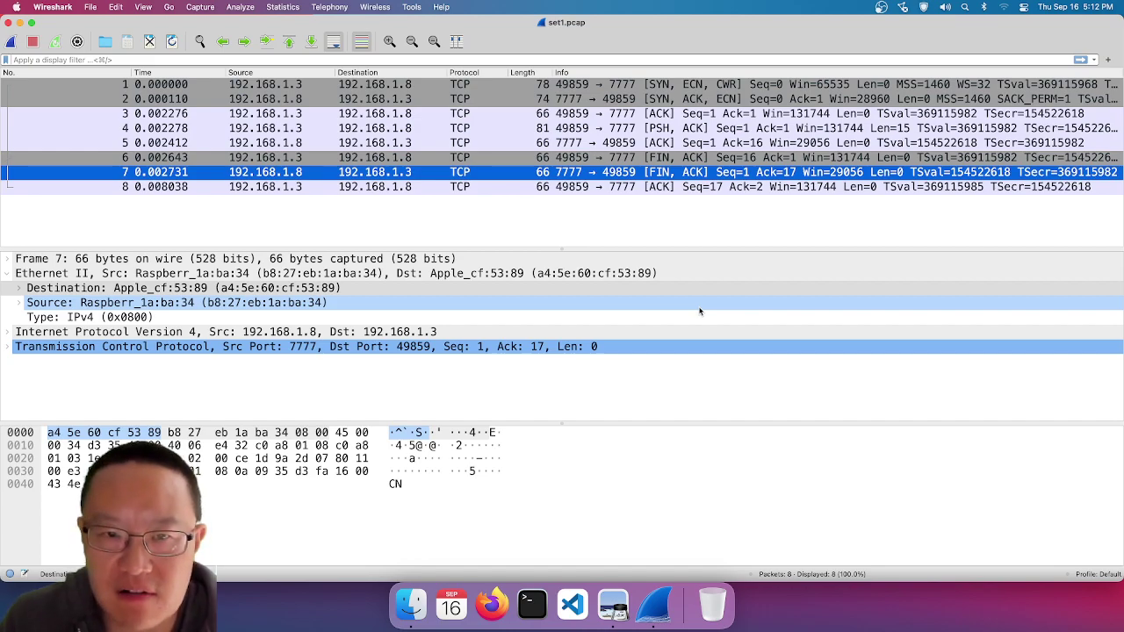
- Return to packet 1 and consult the "Reconstructing a Conversation in Wireshark" slide in the Preview presentation before coming back to the capture
key(Up)
key(Up)
key(Up)
key(Up)
key(Up)
key(Up)
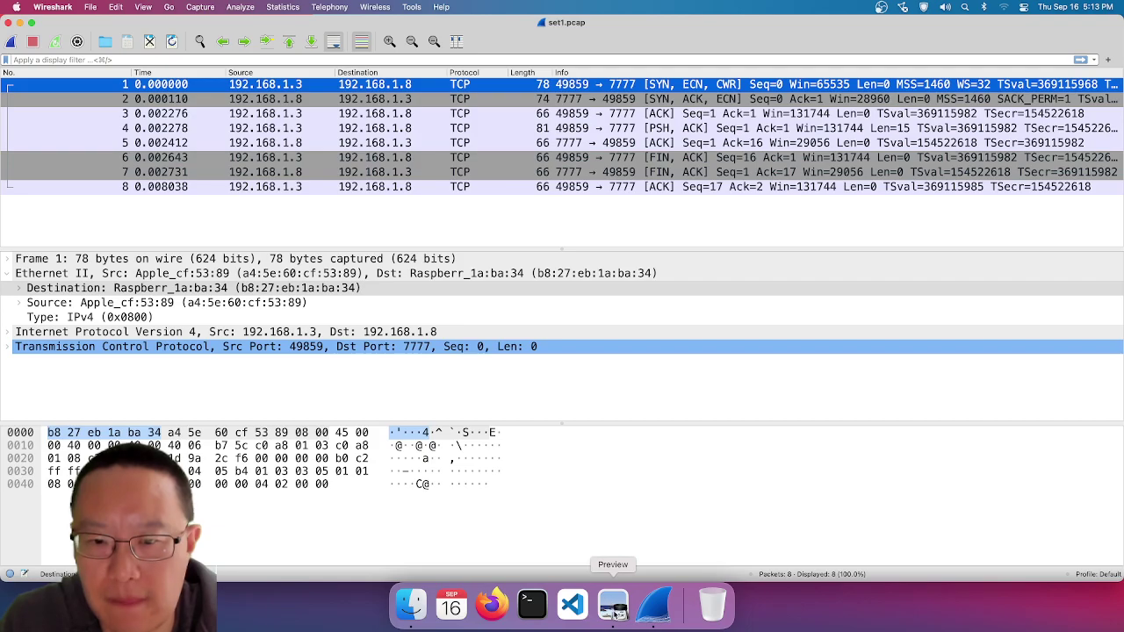
click(613, 605)
key(Right)
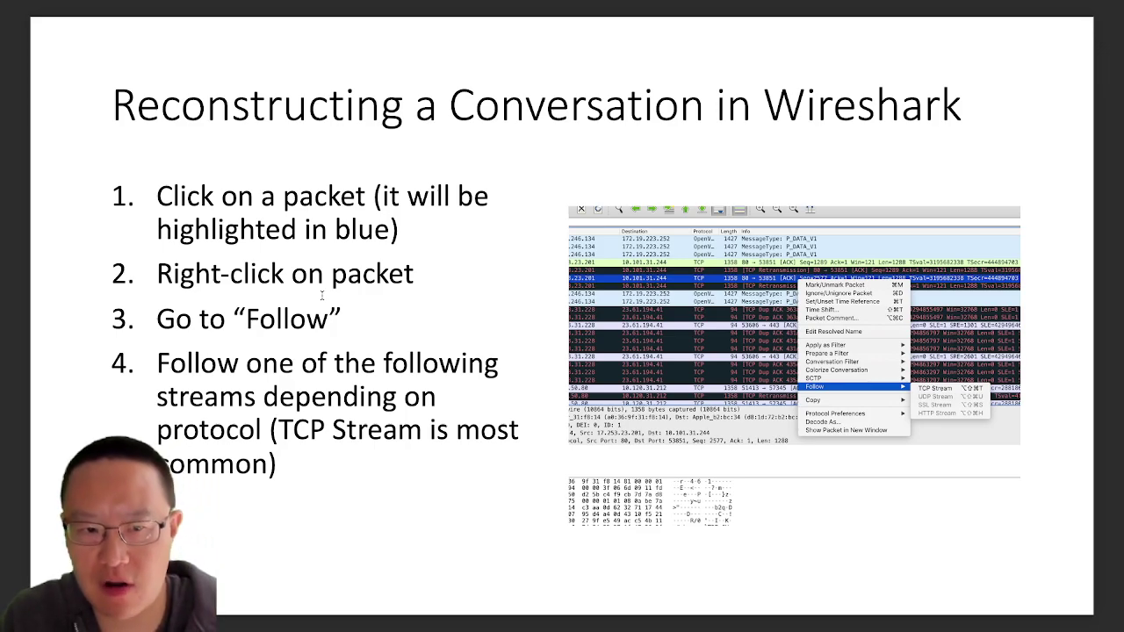
key(ctrl+Left)
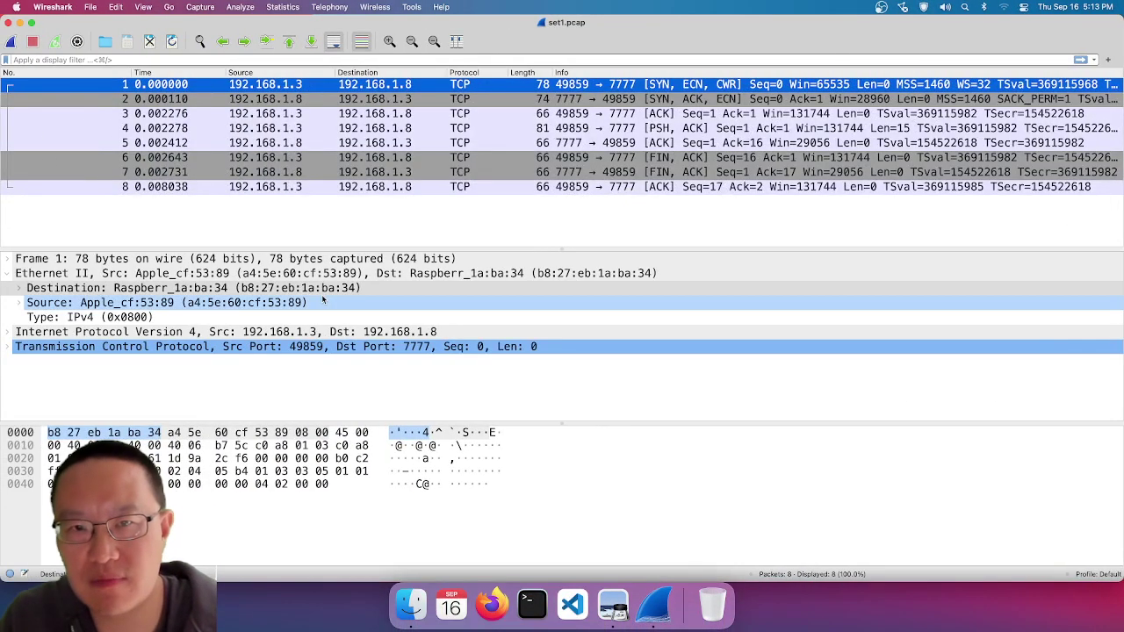
- Follow the TCP stream of packet 5 to reconstruct its conversation
click(484, 143)
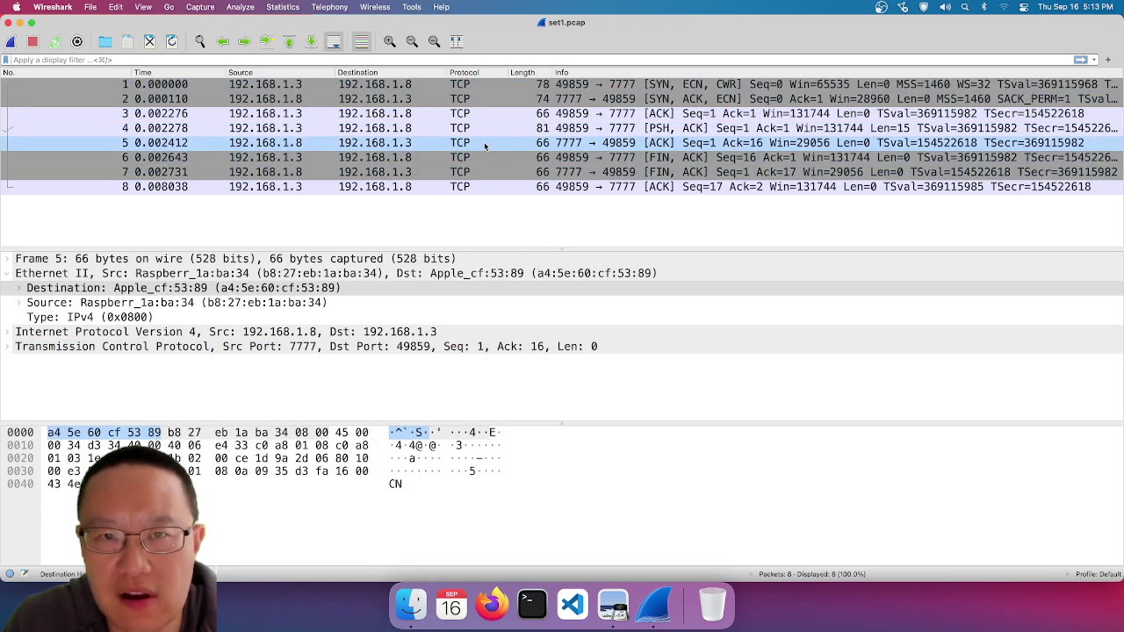
right_click(485, 145)
mouse_move(544, 281)
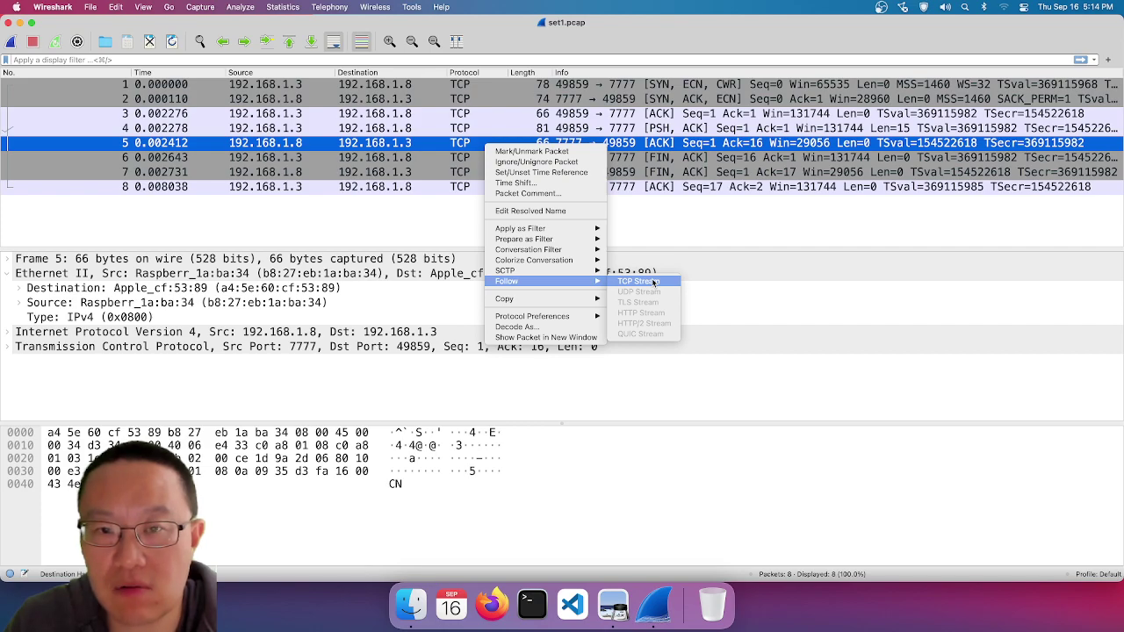
click(653, 282)
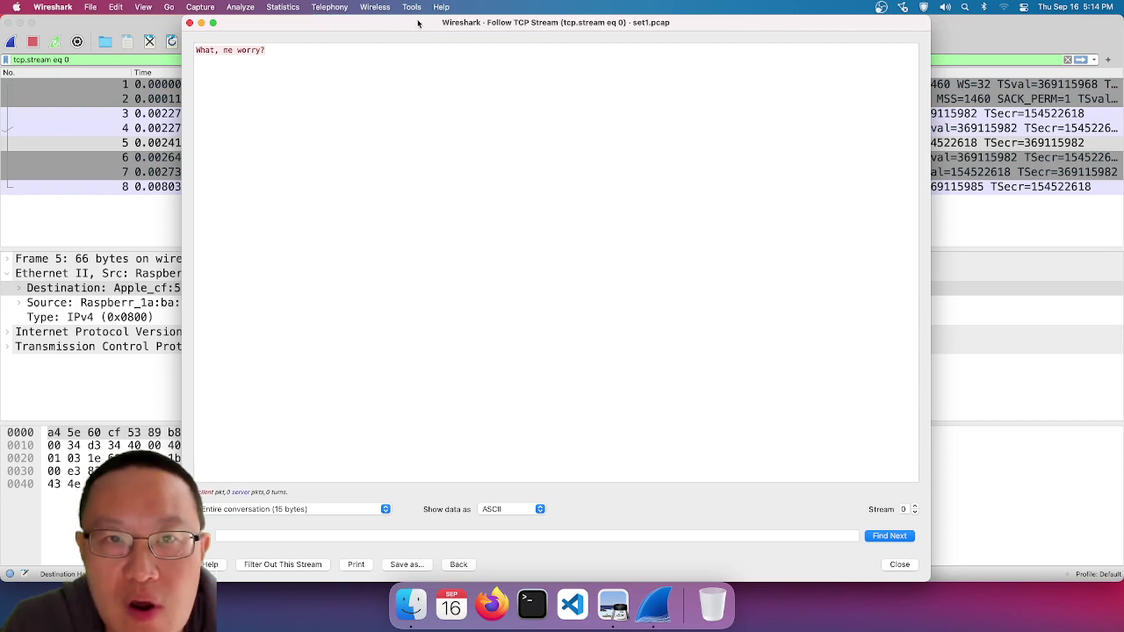
- Move the Follow TCP Stream window aside and try to change the stream number
drag(418, 24, 518, 4)
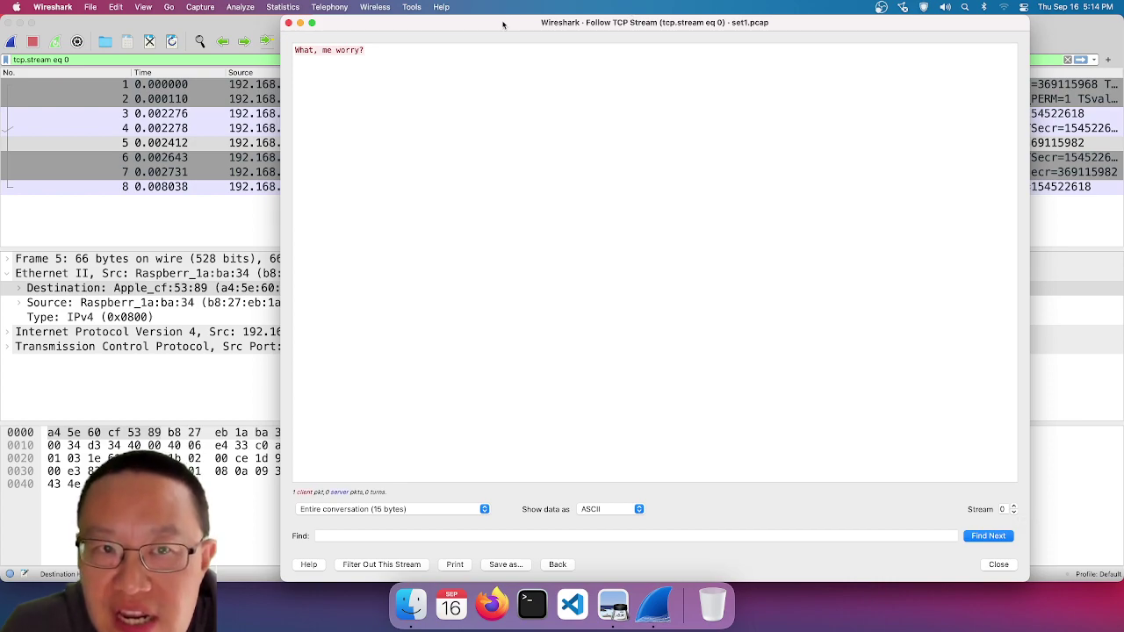
click(1012, 508)
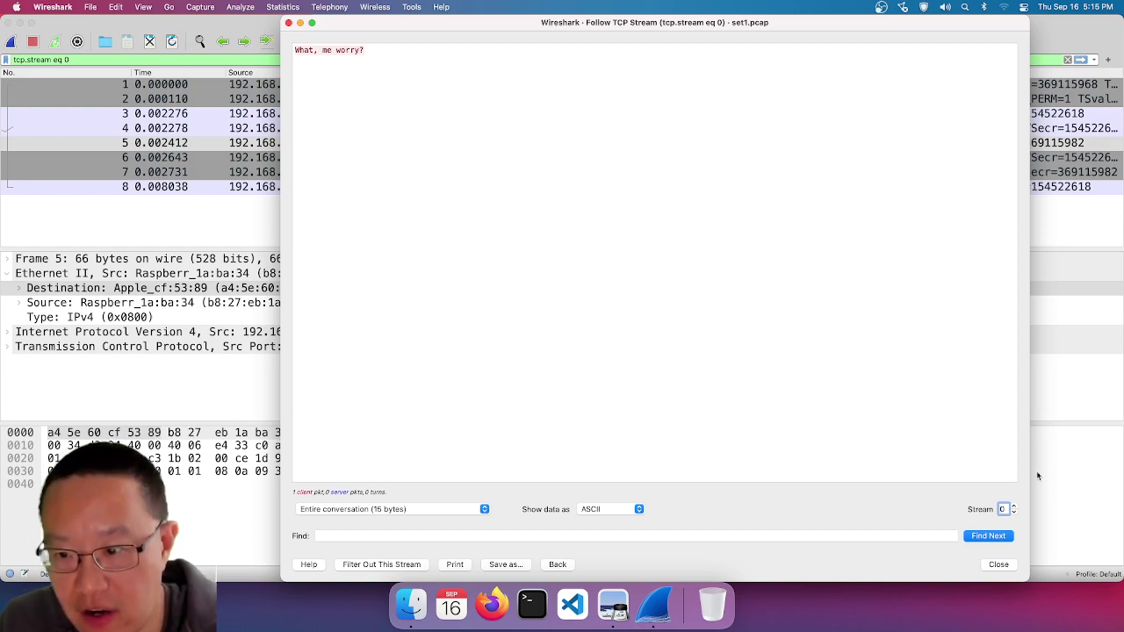
- Close the Follow TCP Stream window and advance the Preview presentation to the "Exercise 2: Extracting Pictures" slide
click(999, 565)
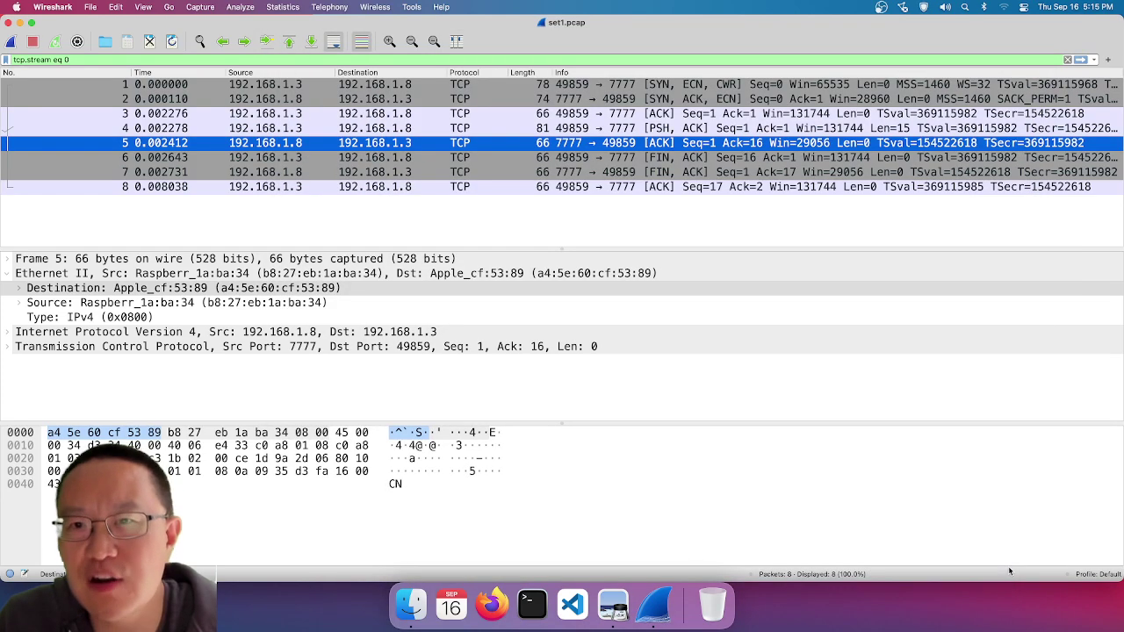
click(461, 232)
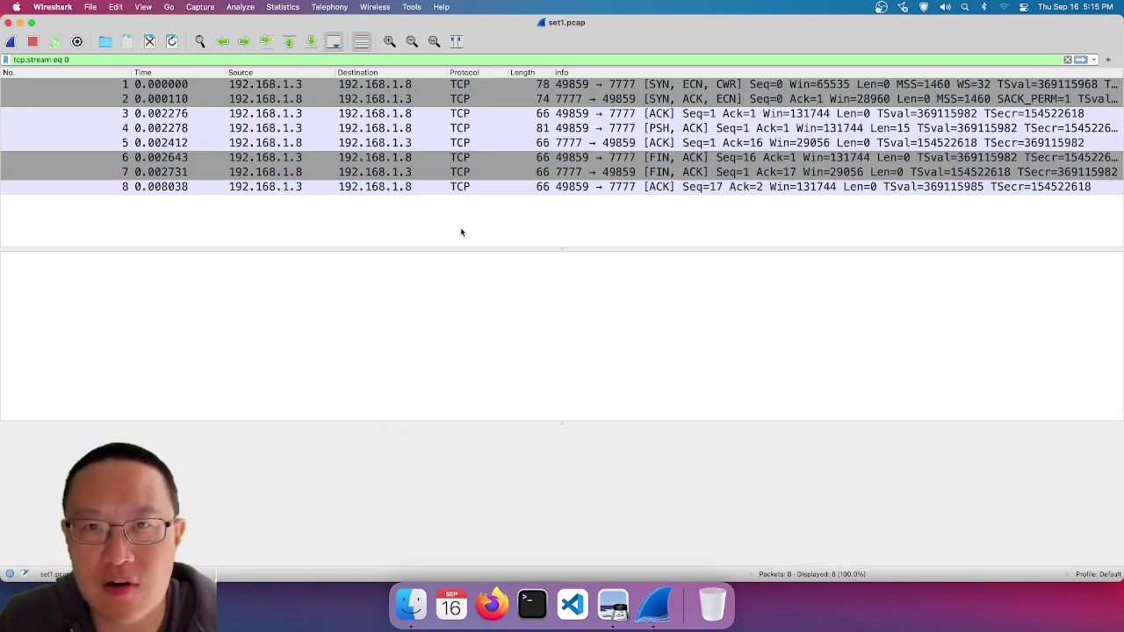
click(615, 605)
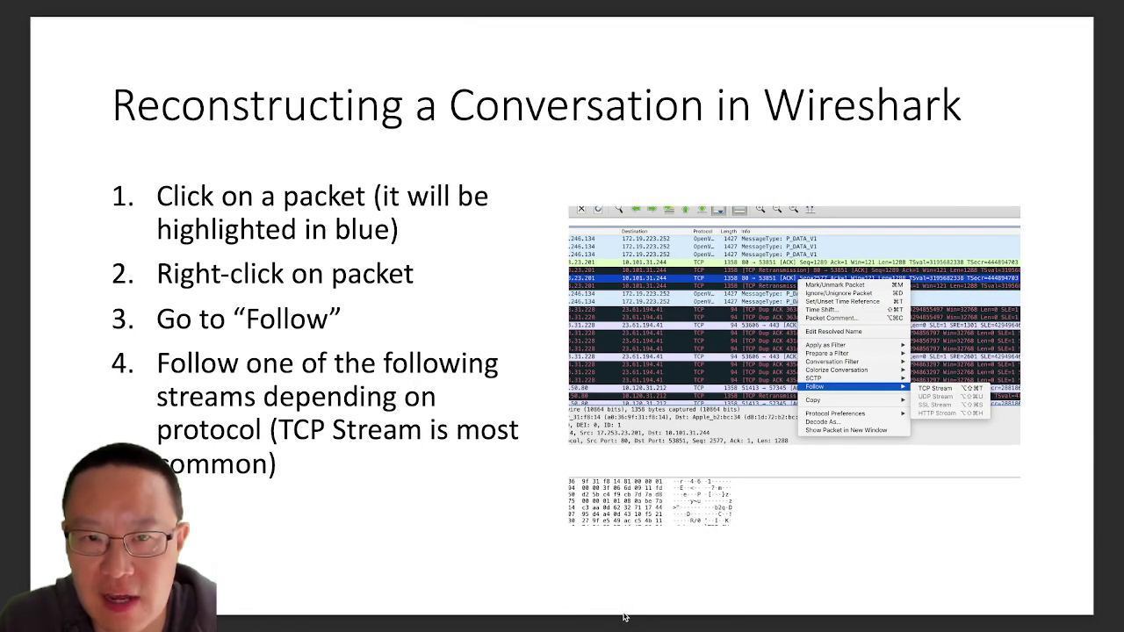
key(Right)
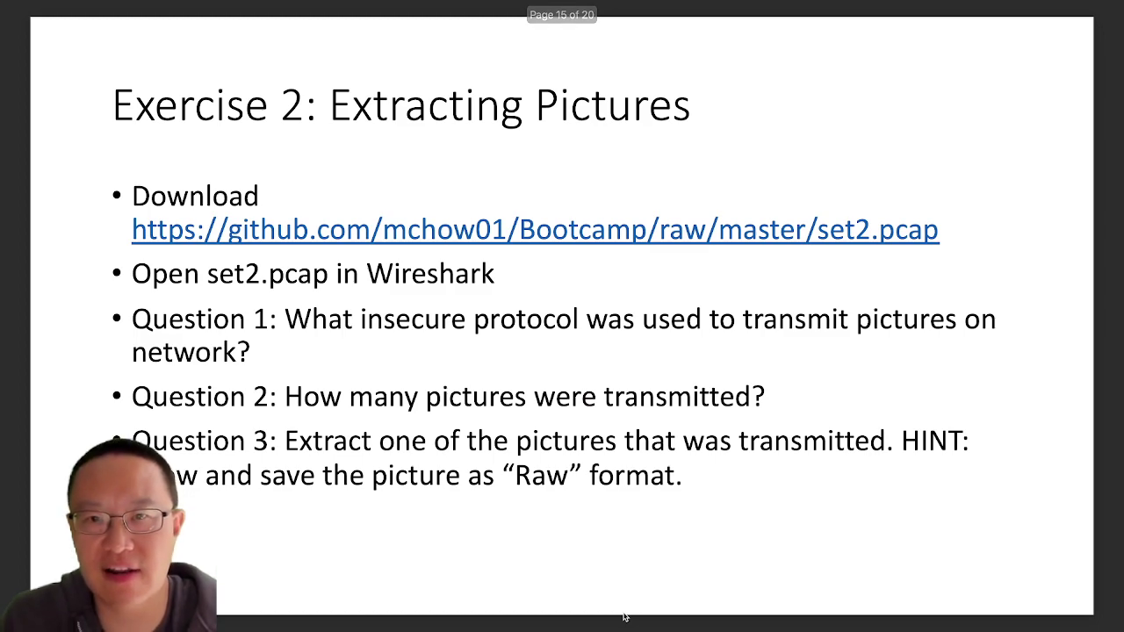
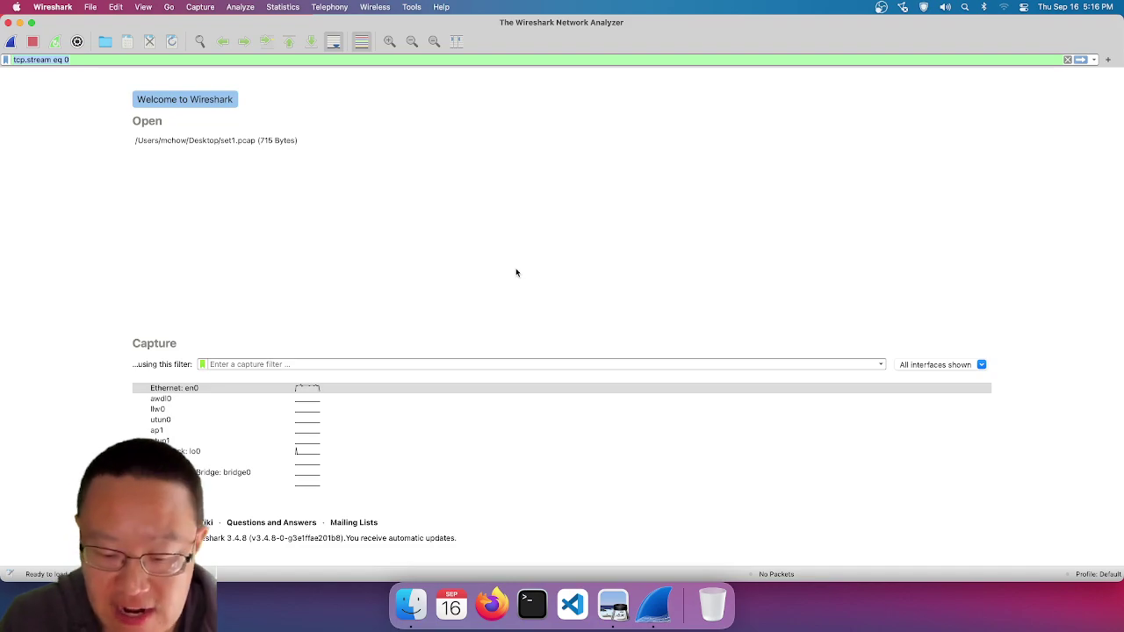
- Remove set1.pcap from the recent capture files on the Wireshark welcome screen
key(super+o)
click(717, 343)
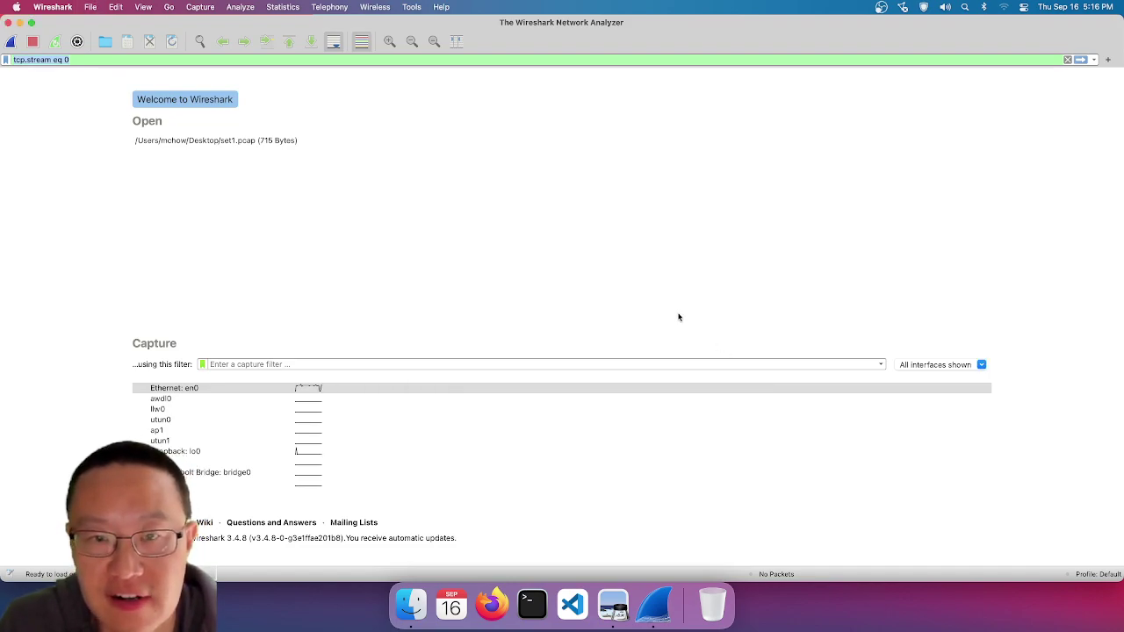
right_click(226, 140)
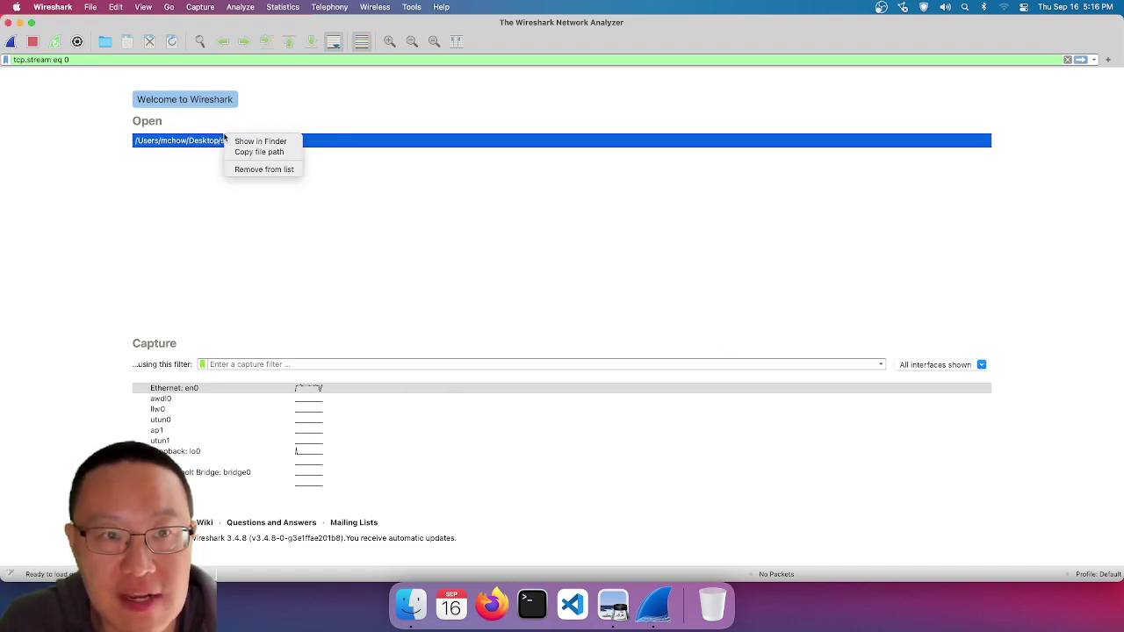
click(256, 168)
- Open the capture file set2.pcap from the Bootcamp folder in Documents
key(super+o)
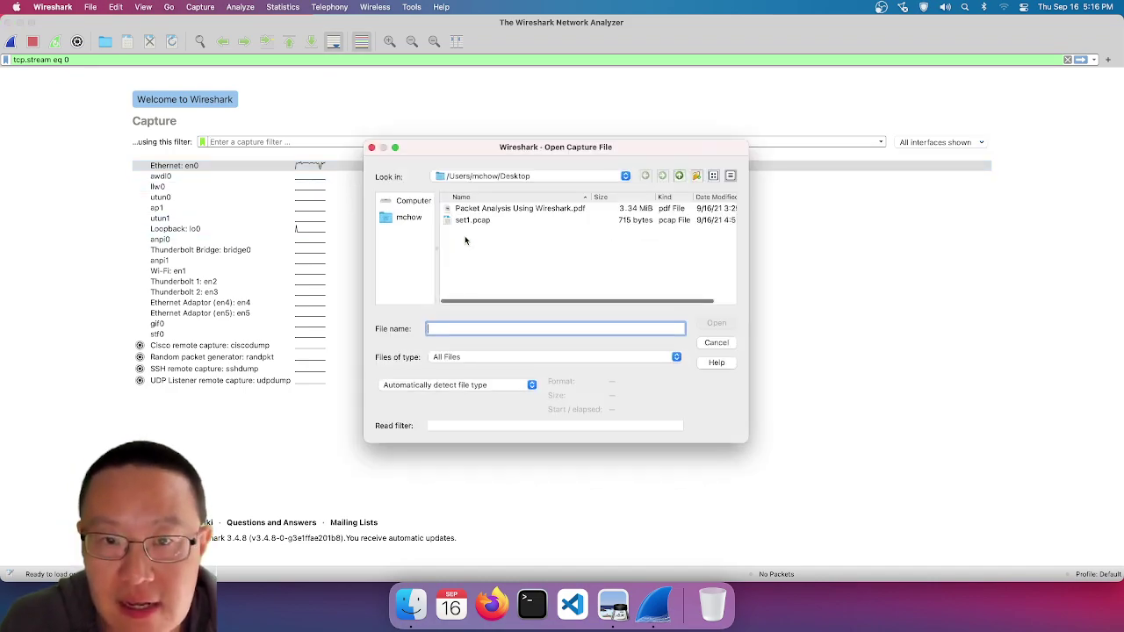
click(506, 176)
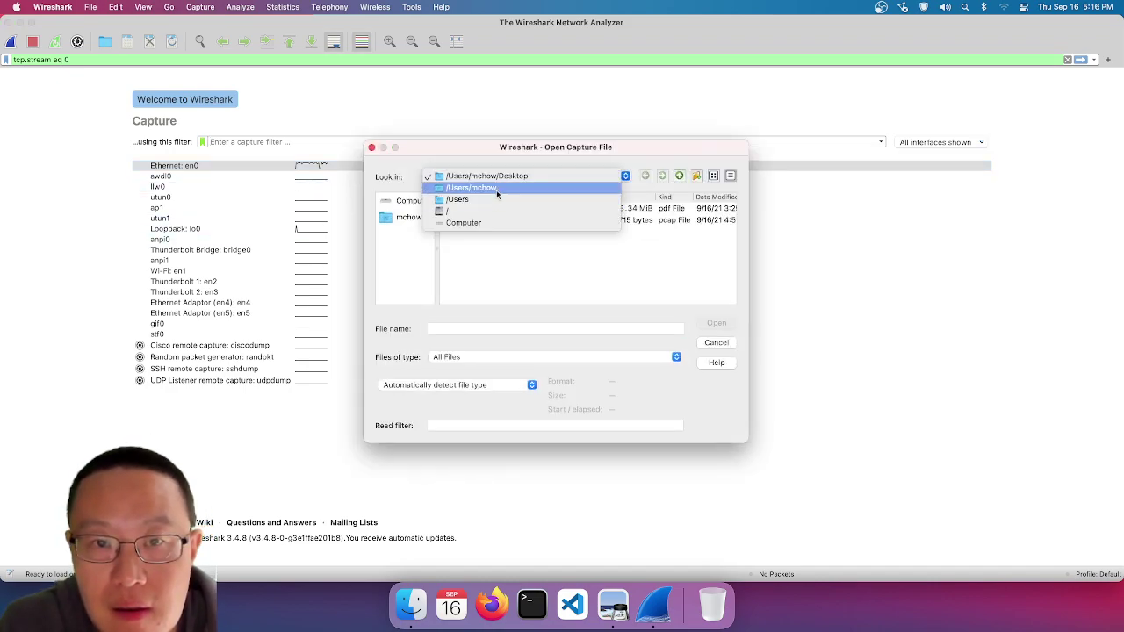
click(500, 188)
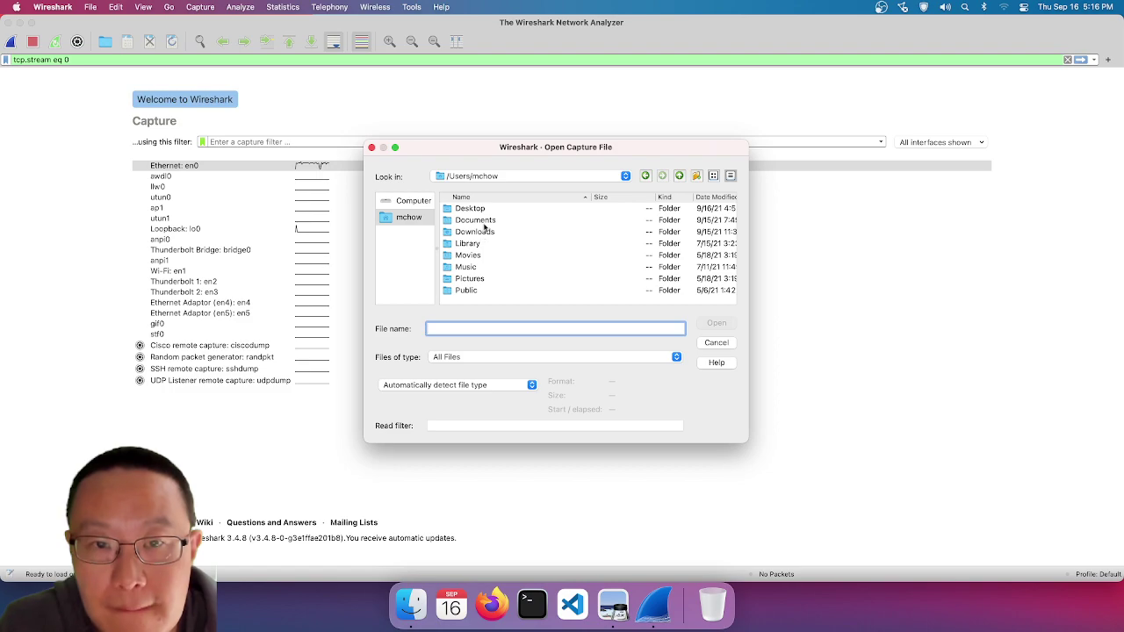
double_click(485, 222)
double_click(483, 211)
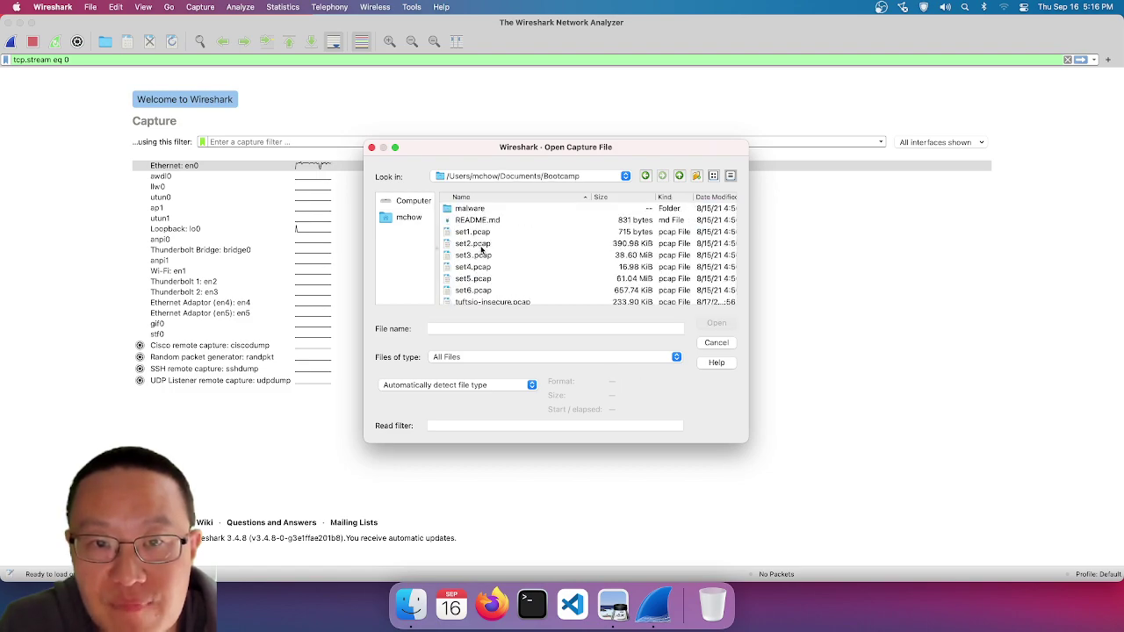
click(481, 245)
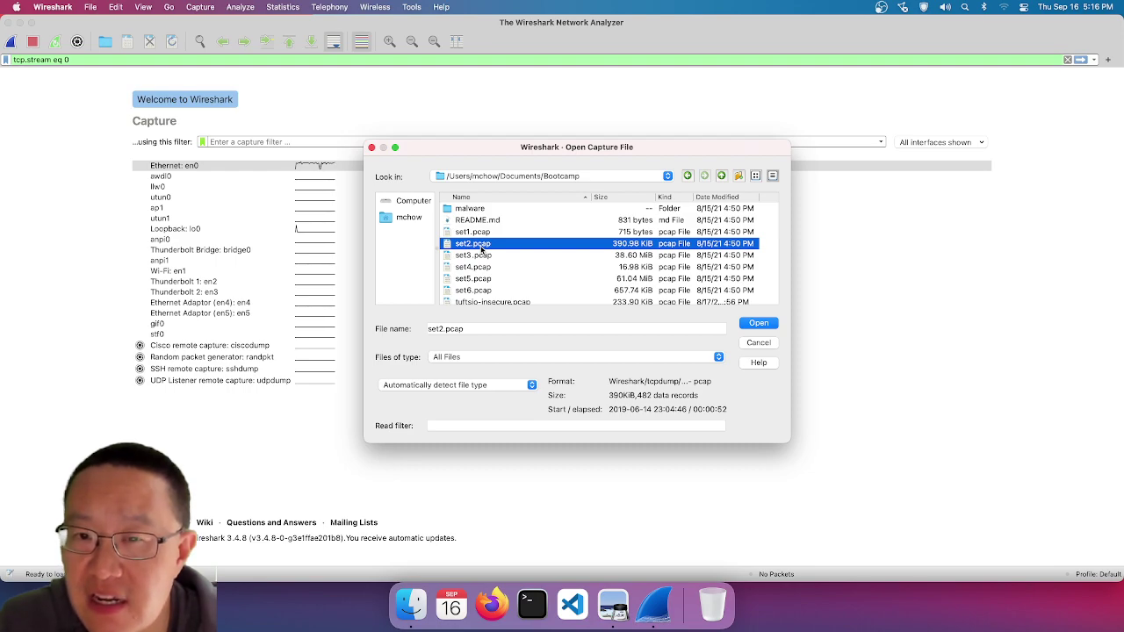
double_click(481, 247)
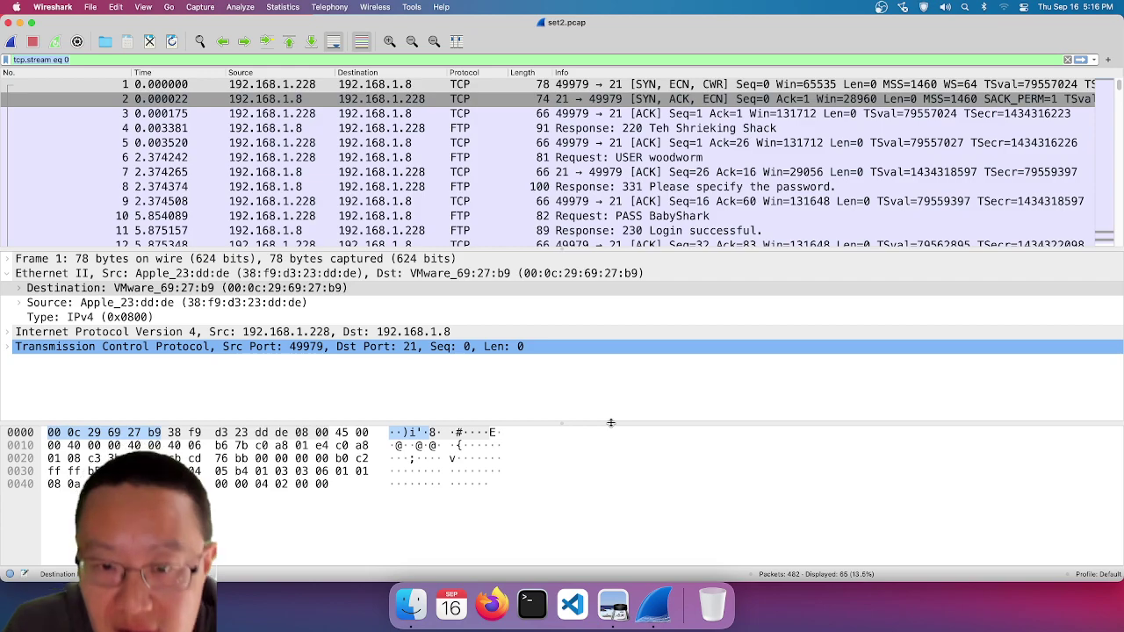
- Enlarge the packet list area and clear the leftover display filter tcp.stream eq 0
drag(613, 423, 611, 471)
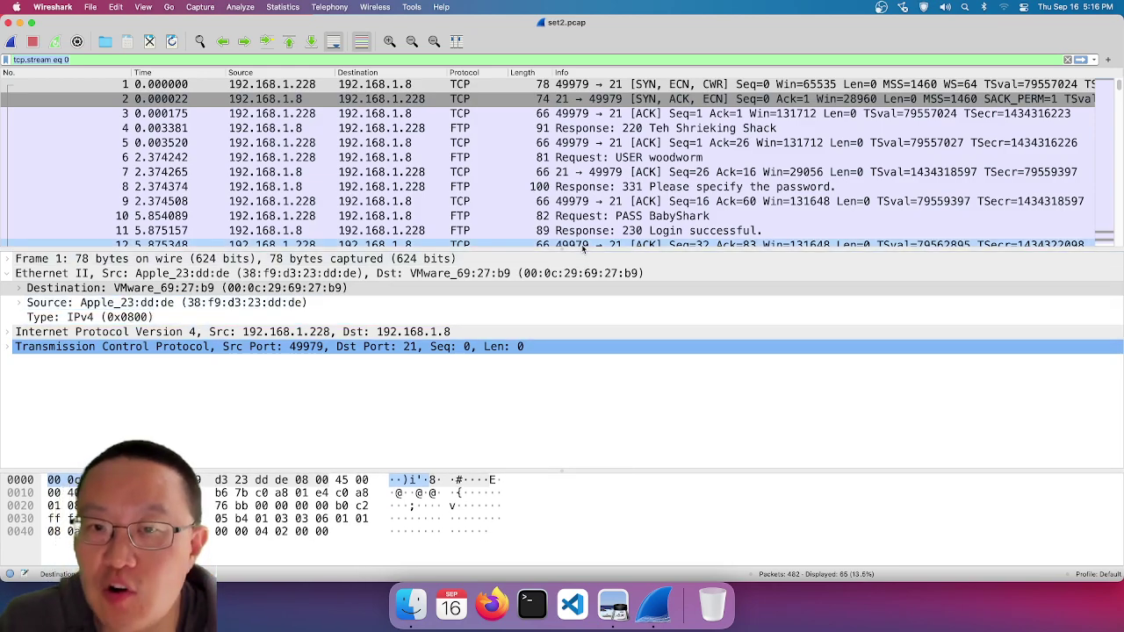
drag(581, 249, 583, 314)
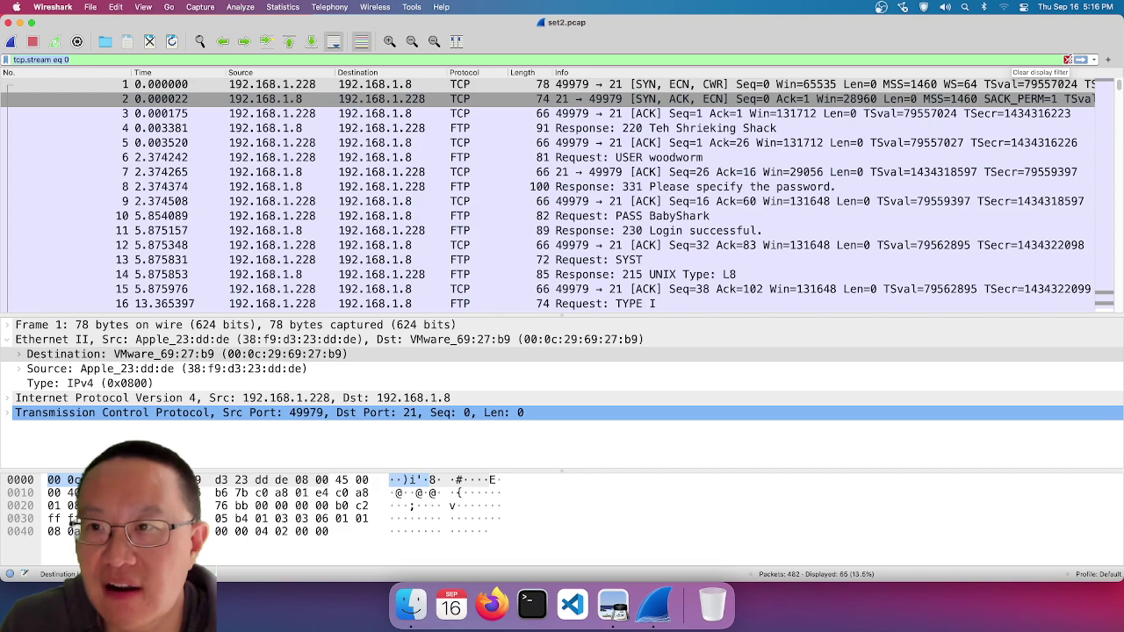
click(1067, 60)
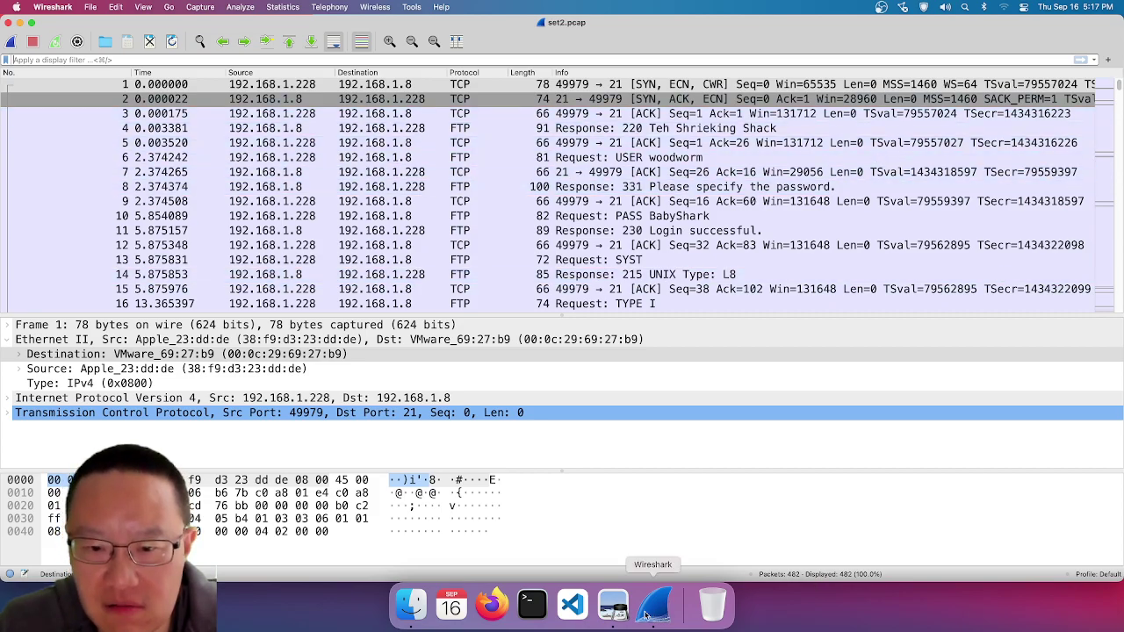
- Consult the Exercise 2 slide in Preview, then examine the last packets of set2.pcap in Wireshark for picture transfers
click(613, 604)
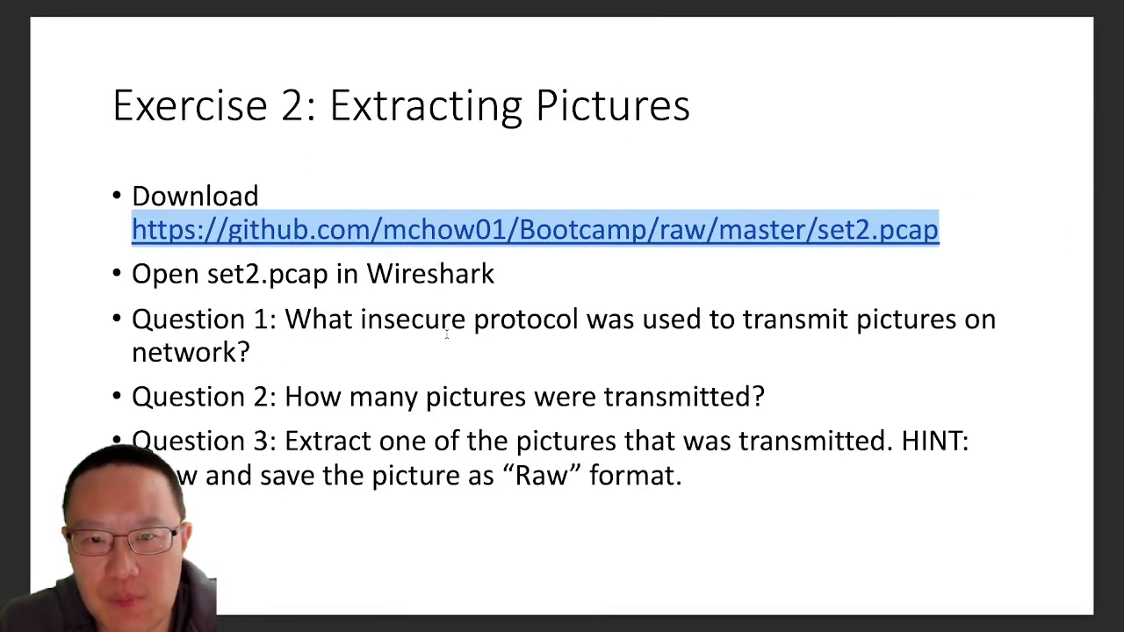
key(super+Tab)
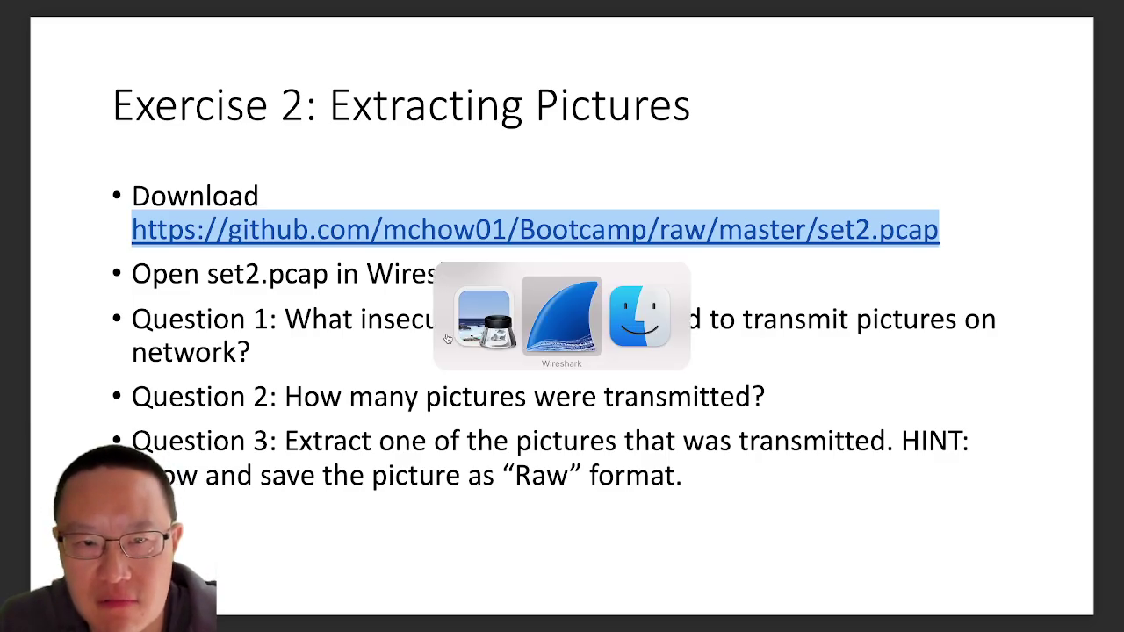
drag(1119, 88, 1090, 327)
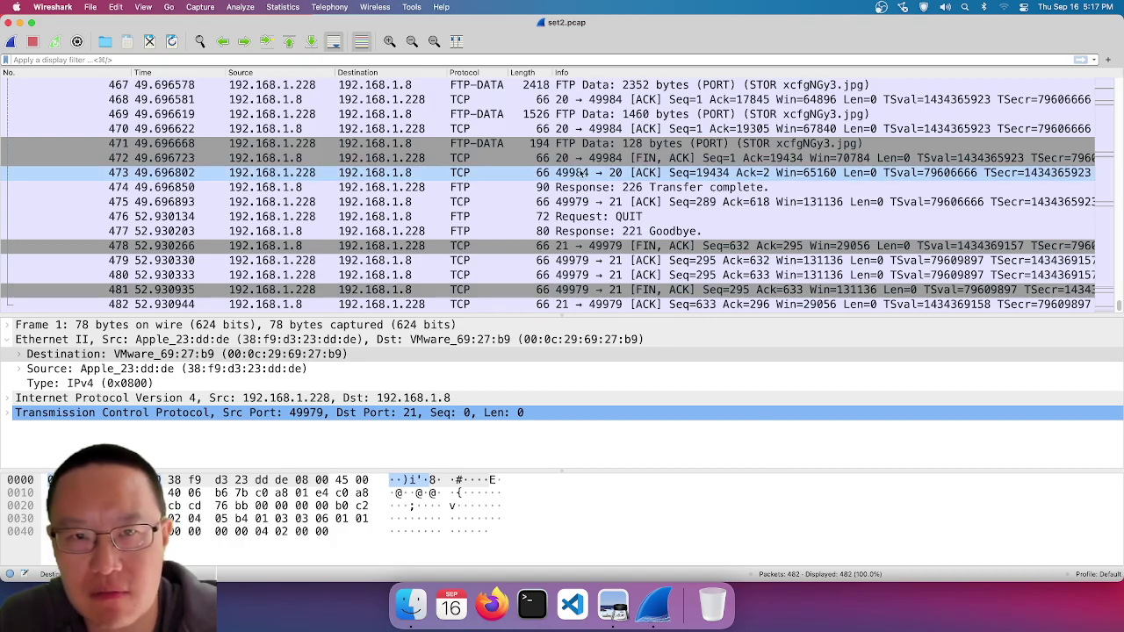
scroll(580, 173, up, 3)
scroll(580, 172, up, 20)
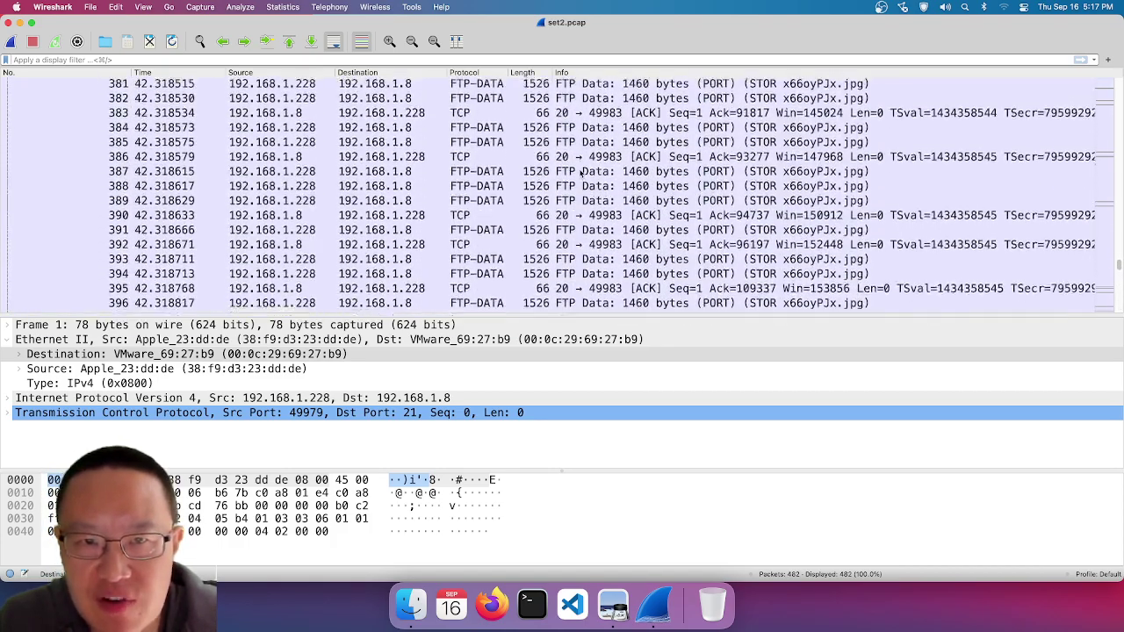
- Recheck the Exercise 2 questions in Preview and examine the protocols in the Wireshark capture back up to packet 1
click(625, 601)
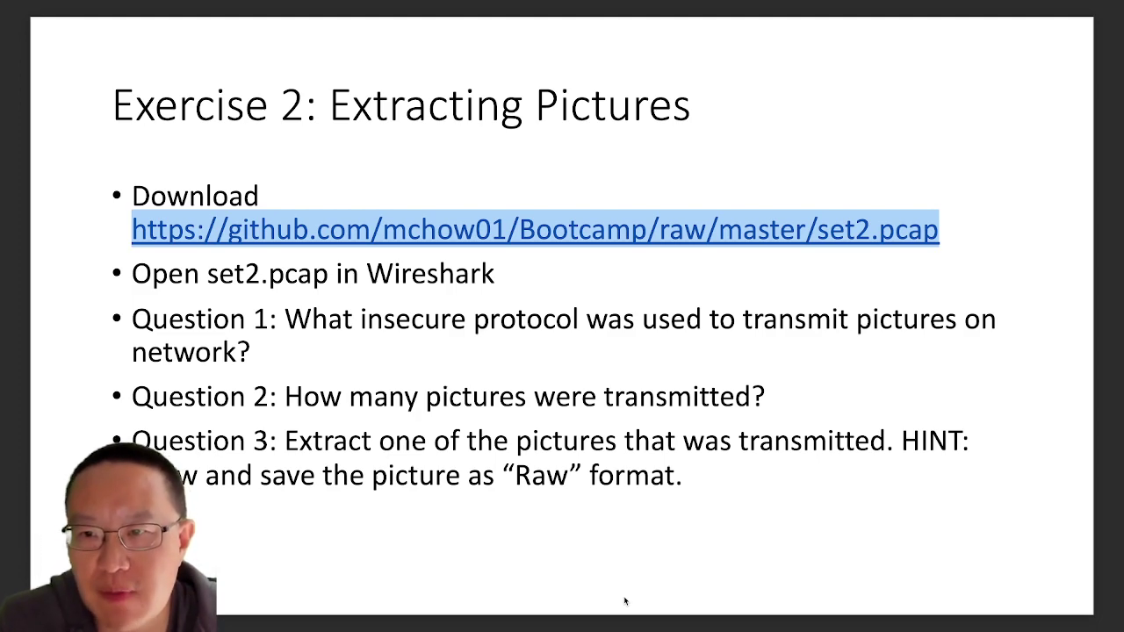
key(super+Tab)
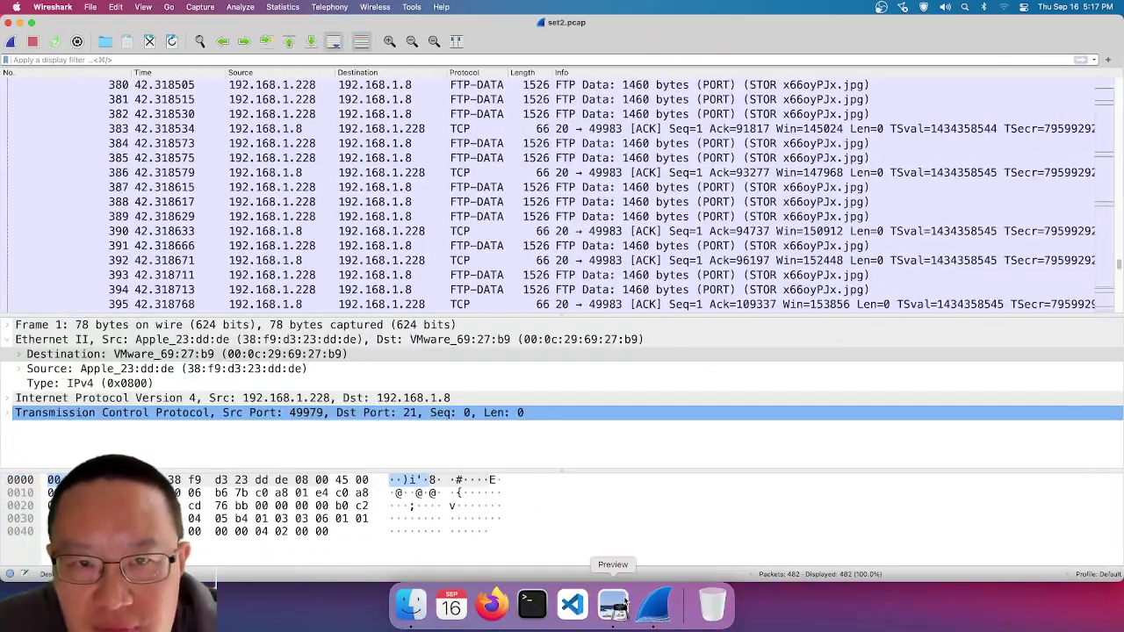
scroll(483, 149, up, 12)
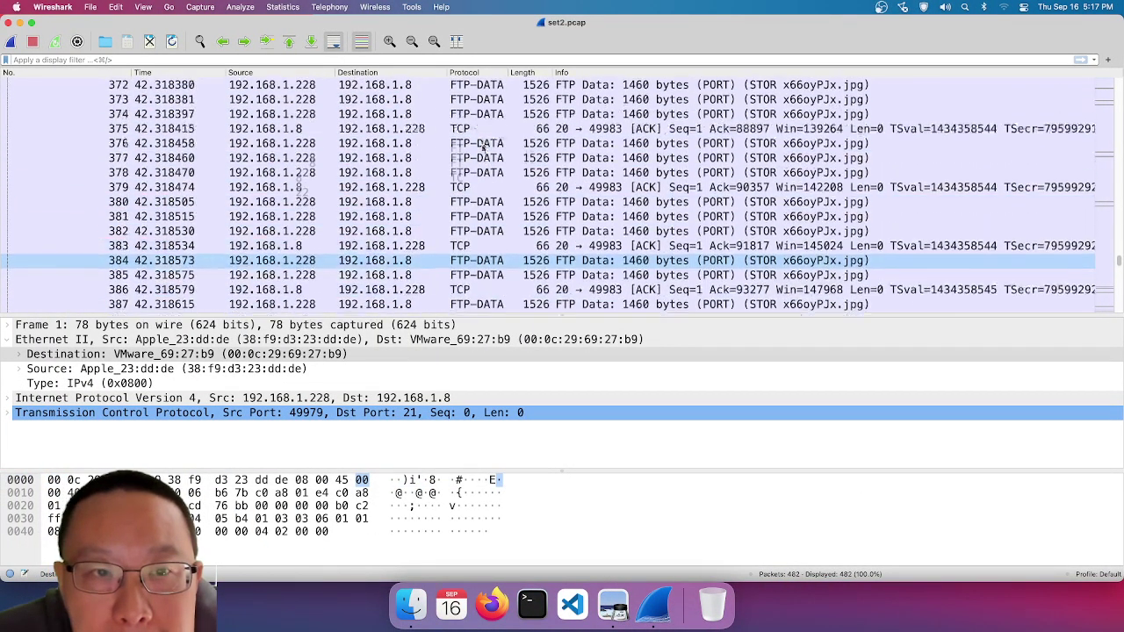
scroll(483, 149, up, 7)
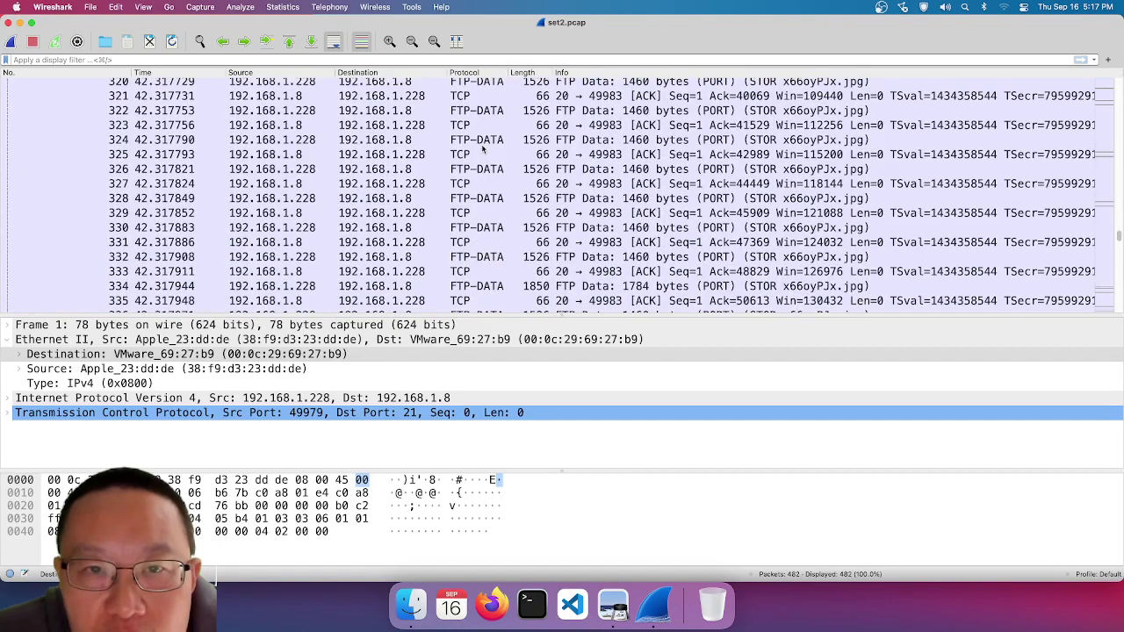
scroll(482, 150, up, 2)
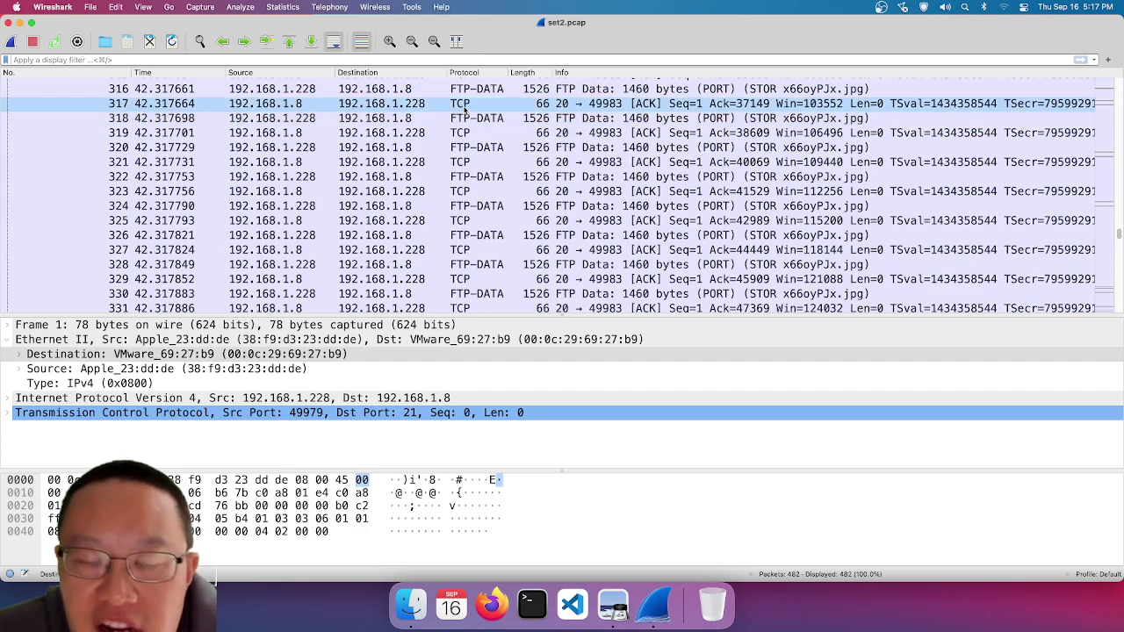
scroll(465, 110, up, 20)
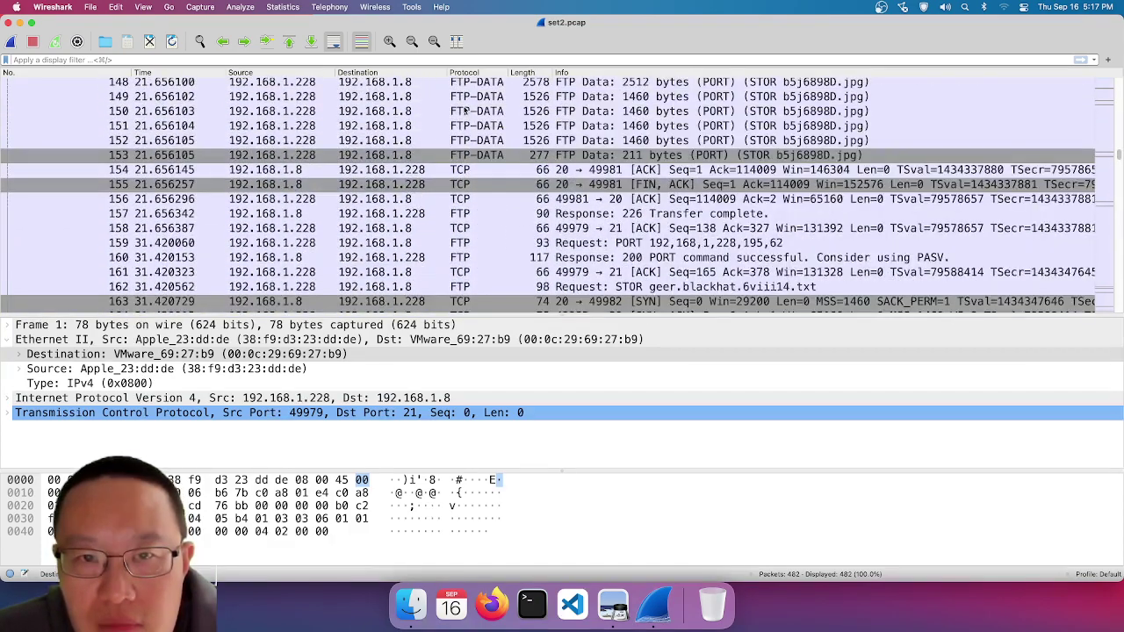
scroll(466, 110, up, 14)
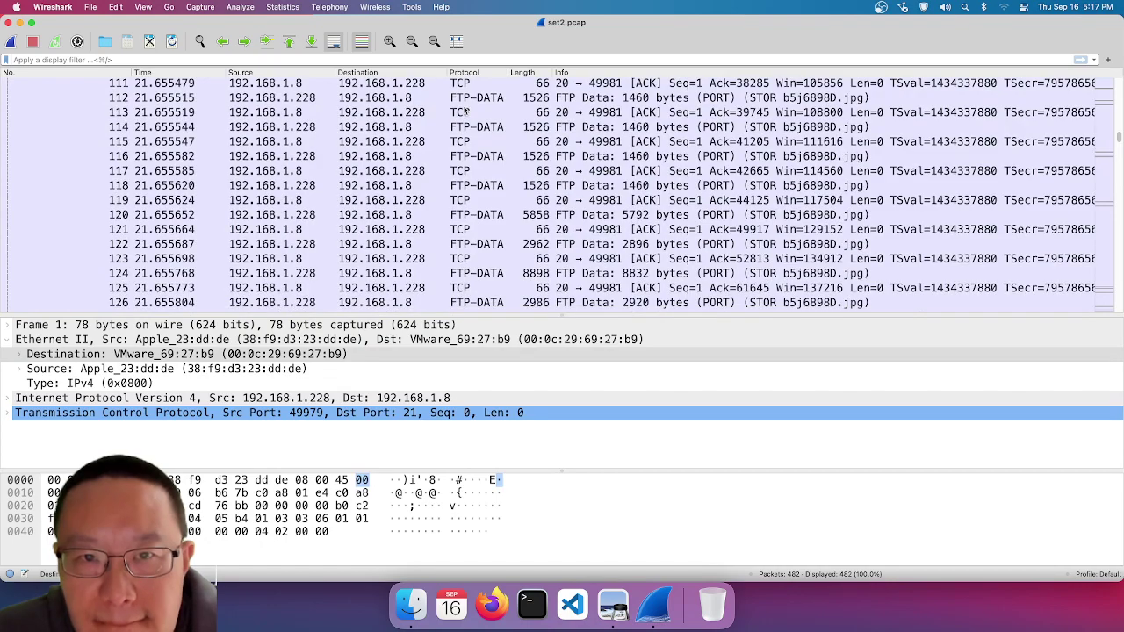
scroll(465, 109, up, 8)
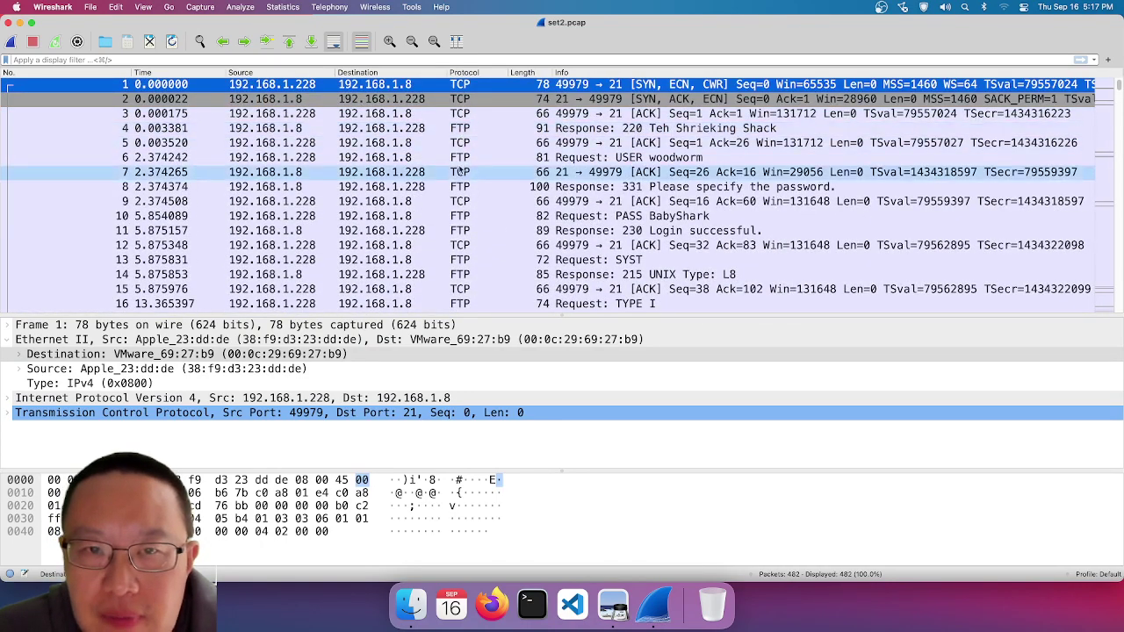
- Select packet 53, the FTP PORT request following the 1bBC3oWu.jpg transfer, and inspect its details
scroll(465, 230, down, 6)
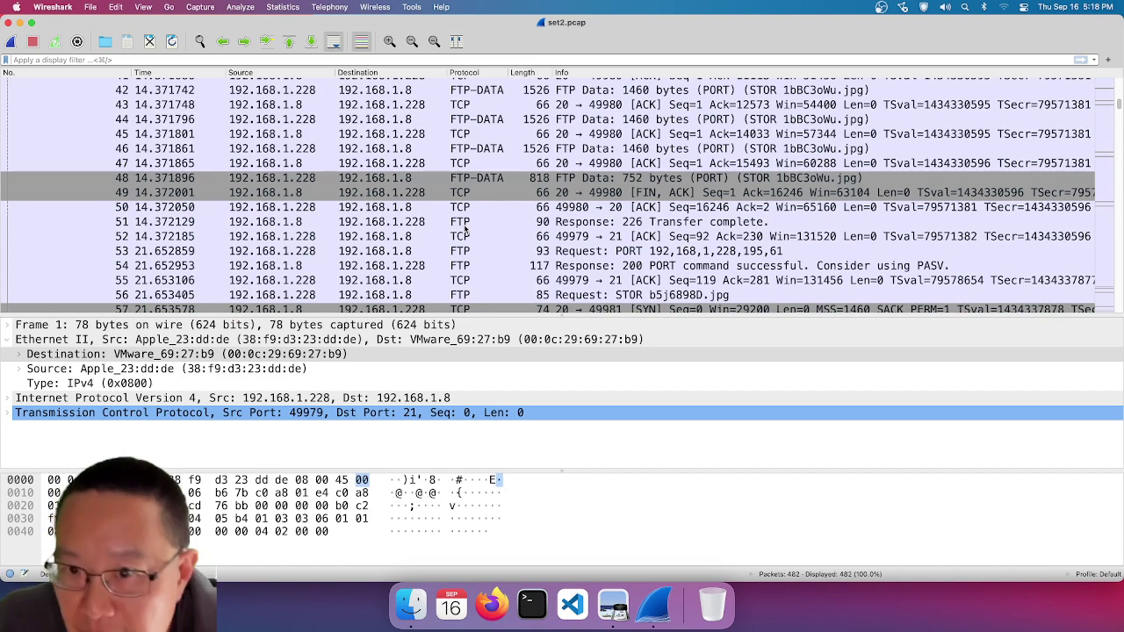
click(461, 251)
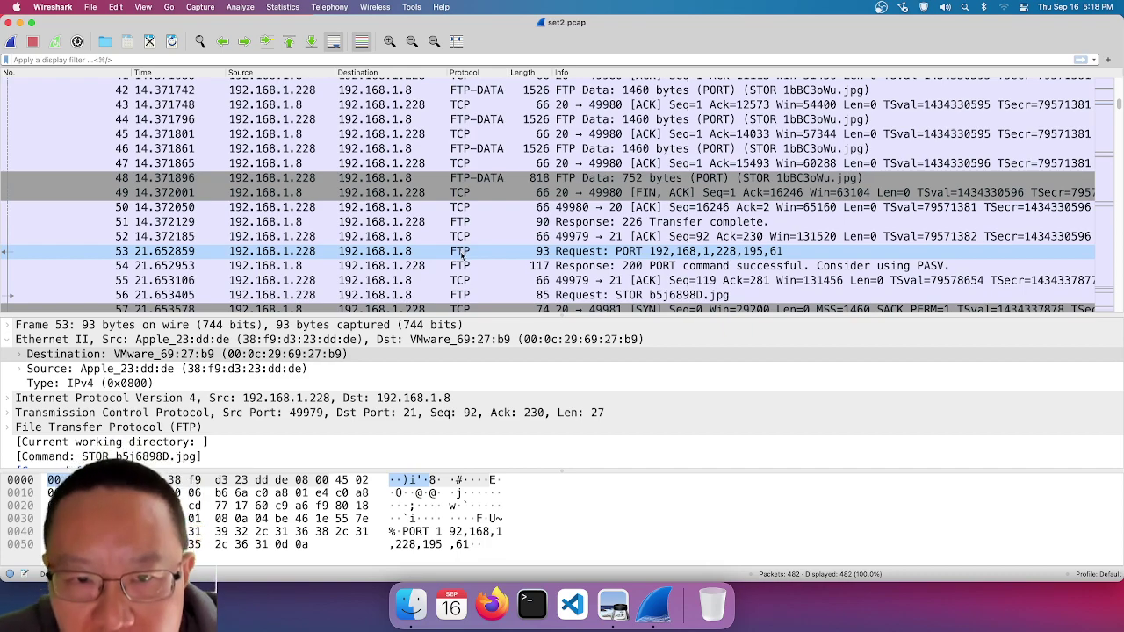
click(461, 252)
click(332, 460)
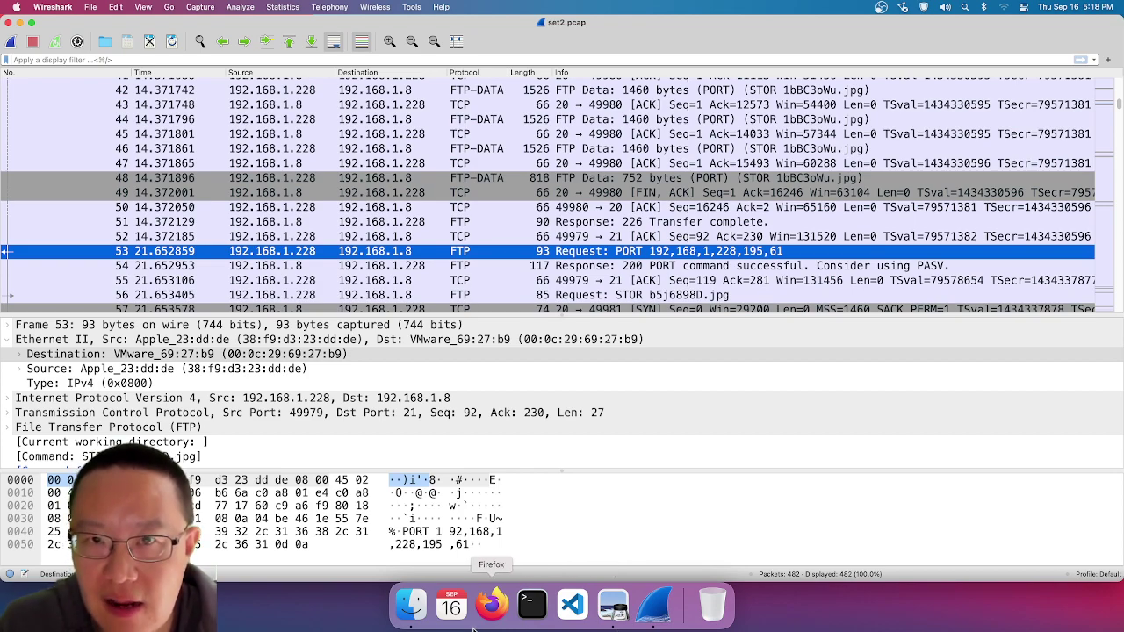
- Review the Exercise 2 questions on the Preview slide once more and return to the Wireshark capture
click(962, 7)
click(963, 7)
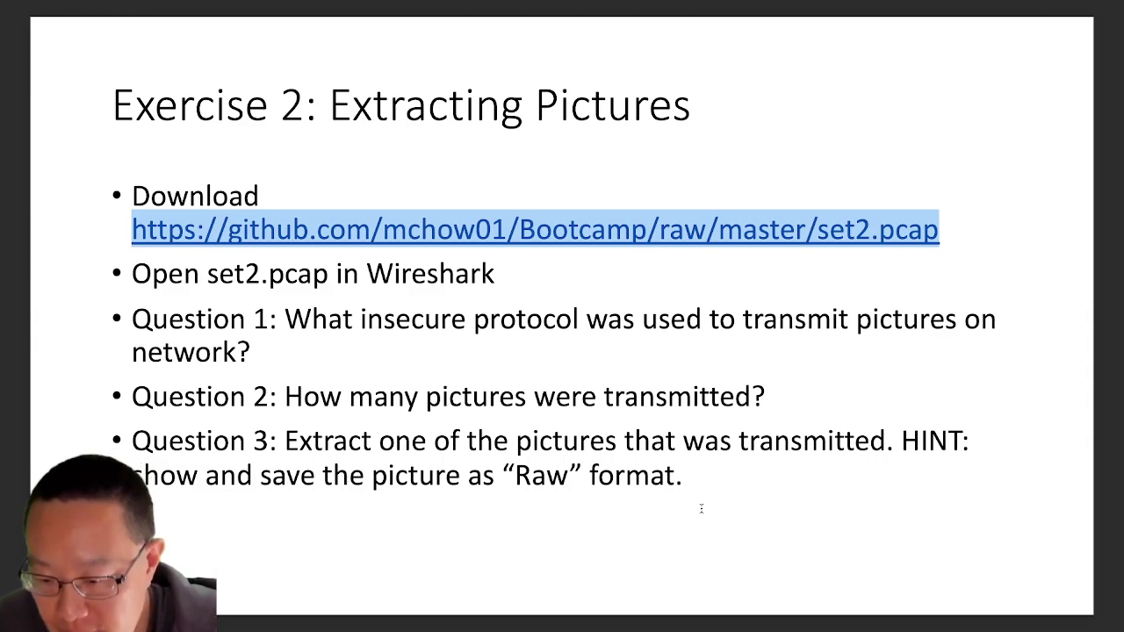
key(super+Tab)
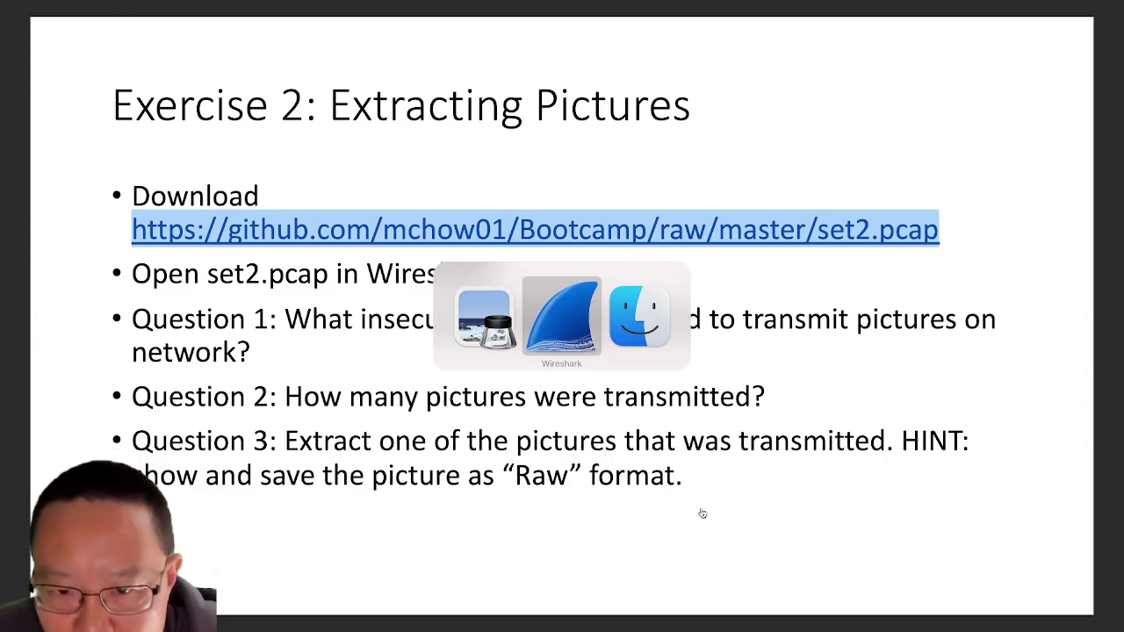
- Follow the TCP stream of packet 4, the FTP 220 response at the start of the capture
scroll(621, 191, up, 14)
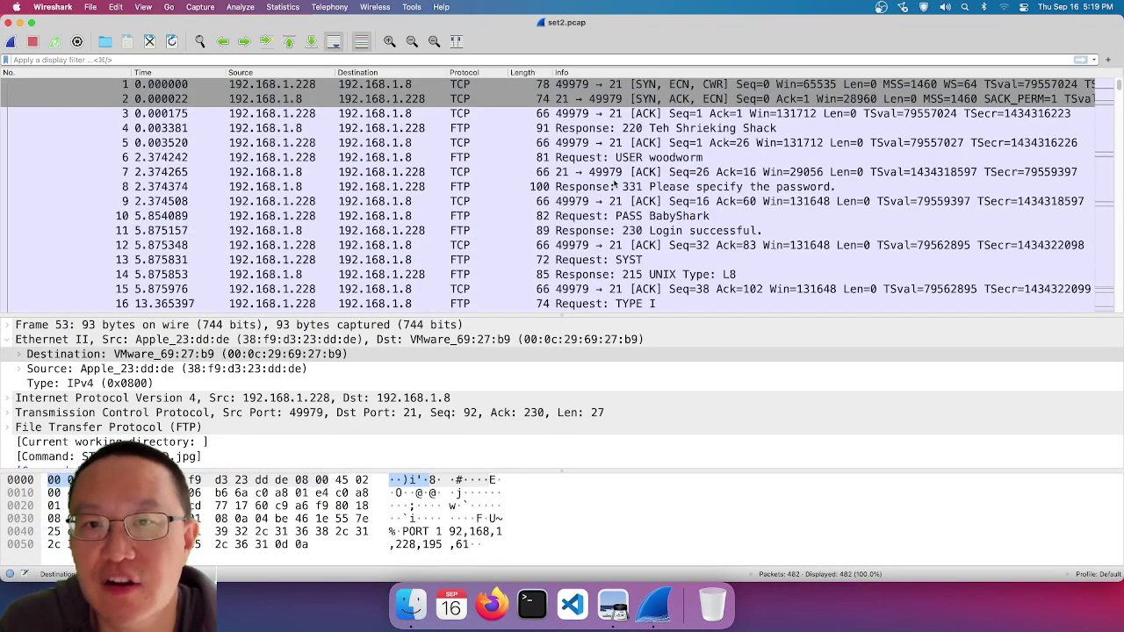
right_click(589, 132)
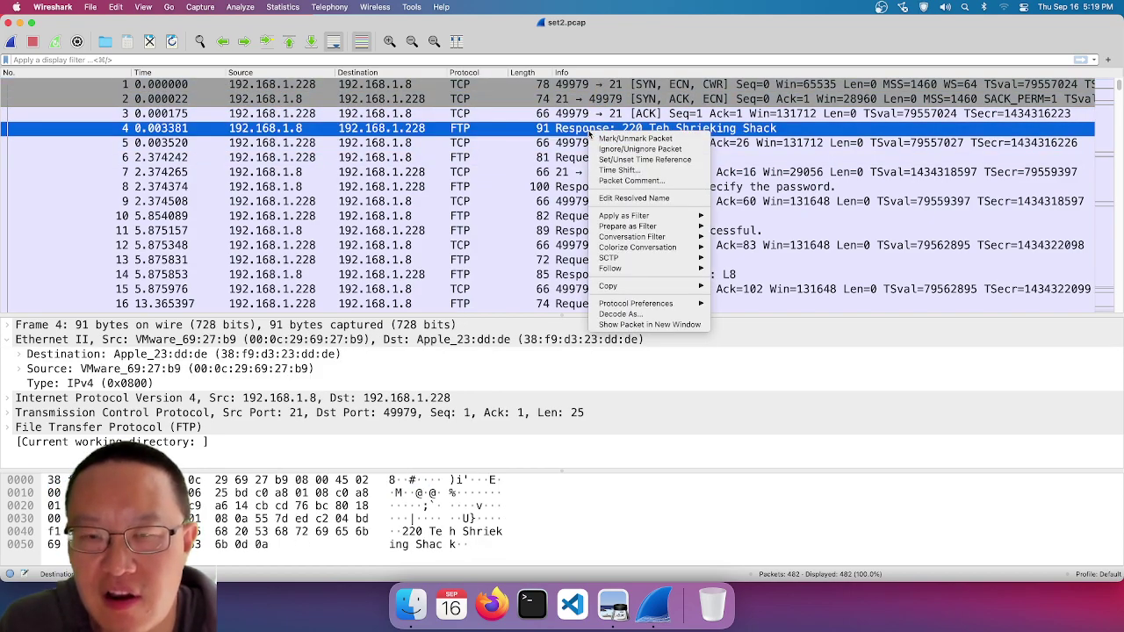
mouse_move(653, 270)
click(740, 271)
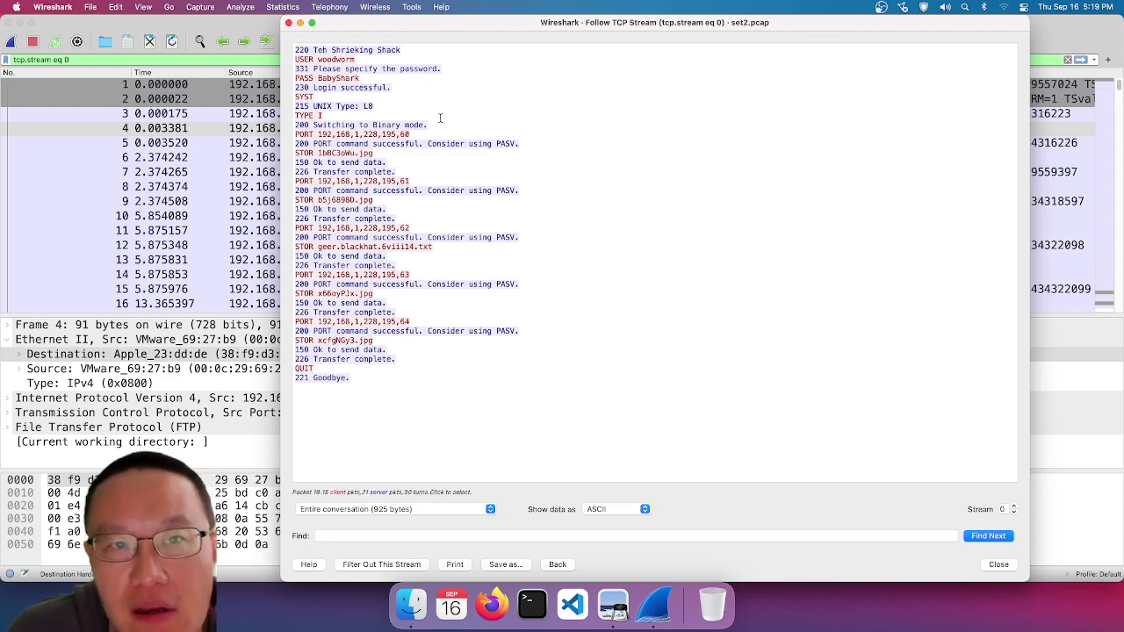
- Highlight the USER and PASS lines in the stream 0 conversation and look over the FTP commands alongside the packet list
drag(356, 60, 286, 59)
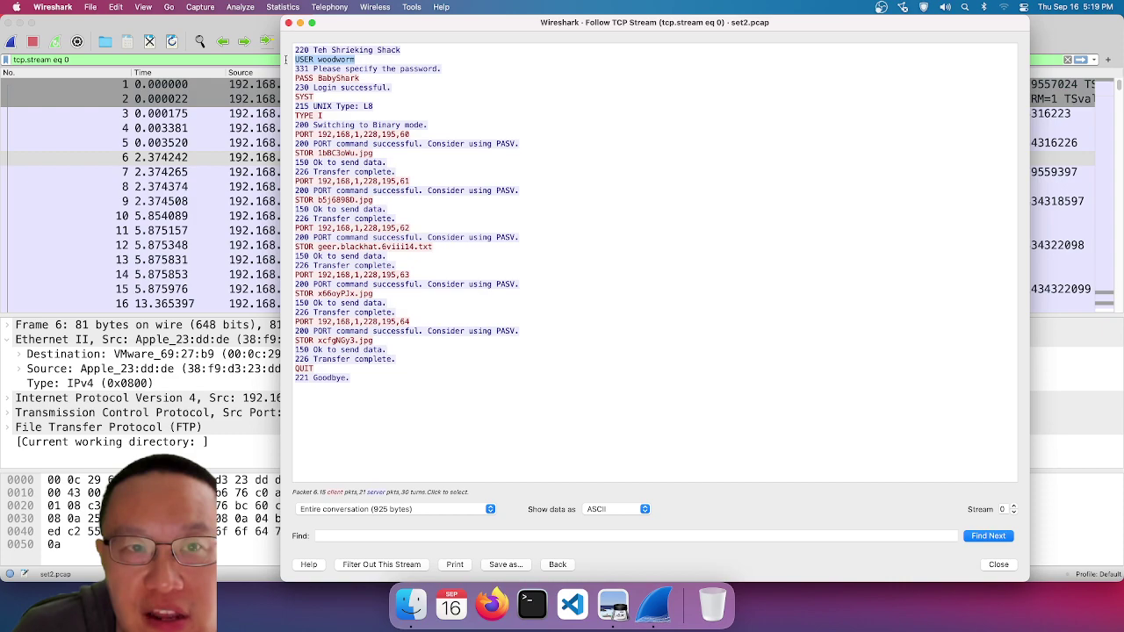
drag(360, 78, 293, 79)
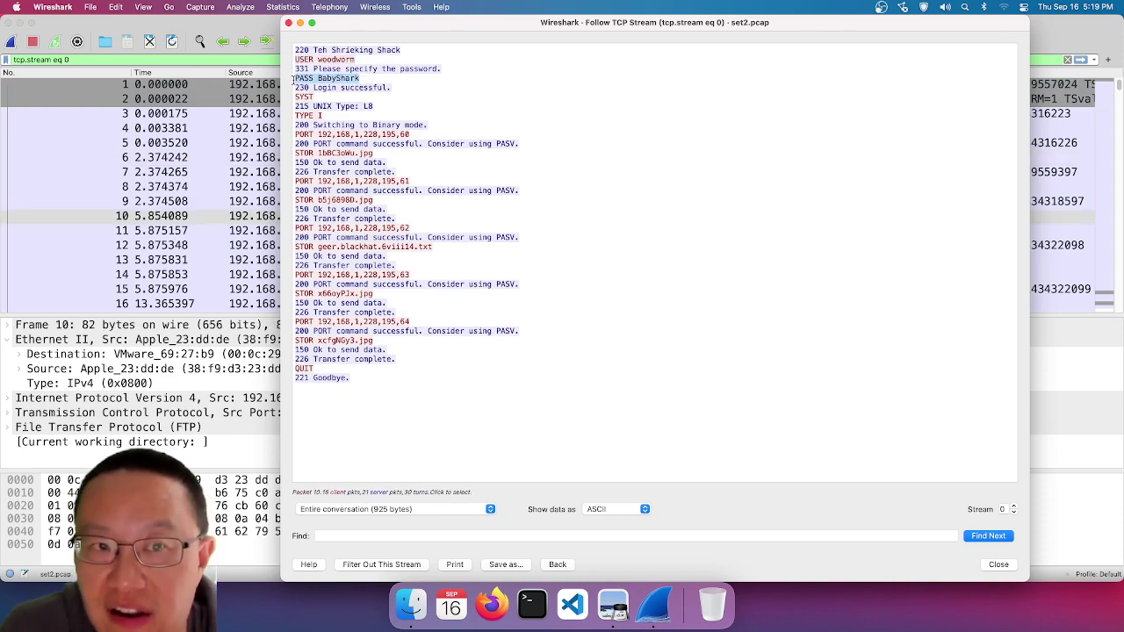
drag(409, 21, 432, 167)
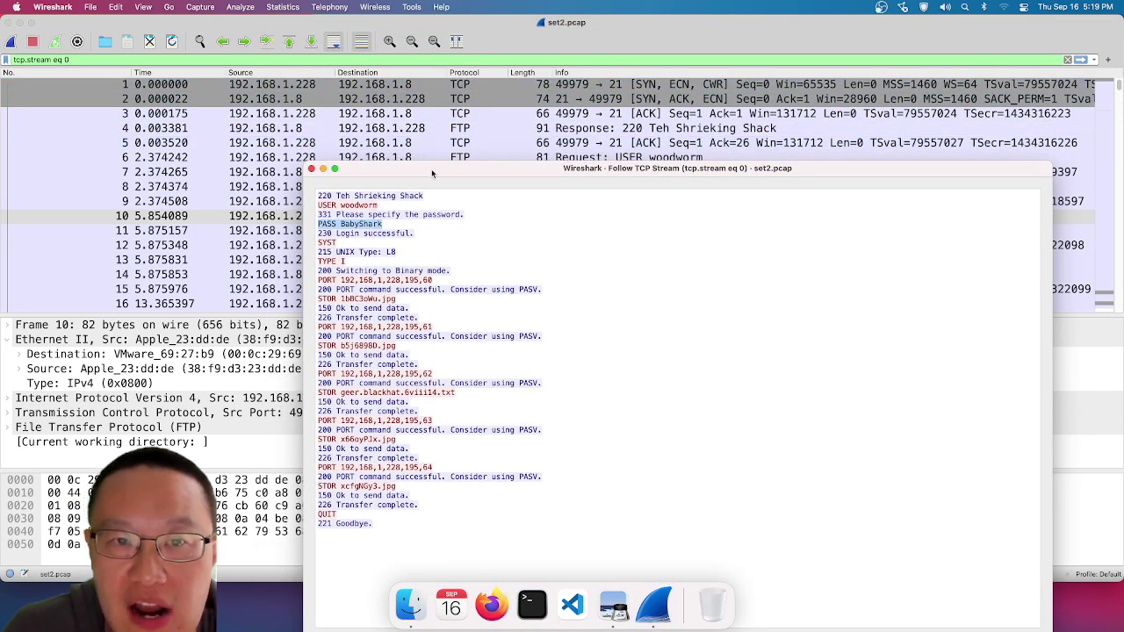
drag(435, 169, 417, 22)
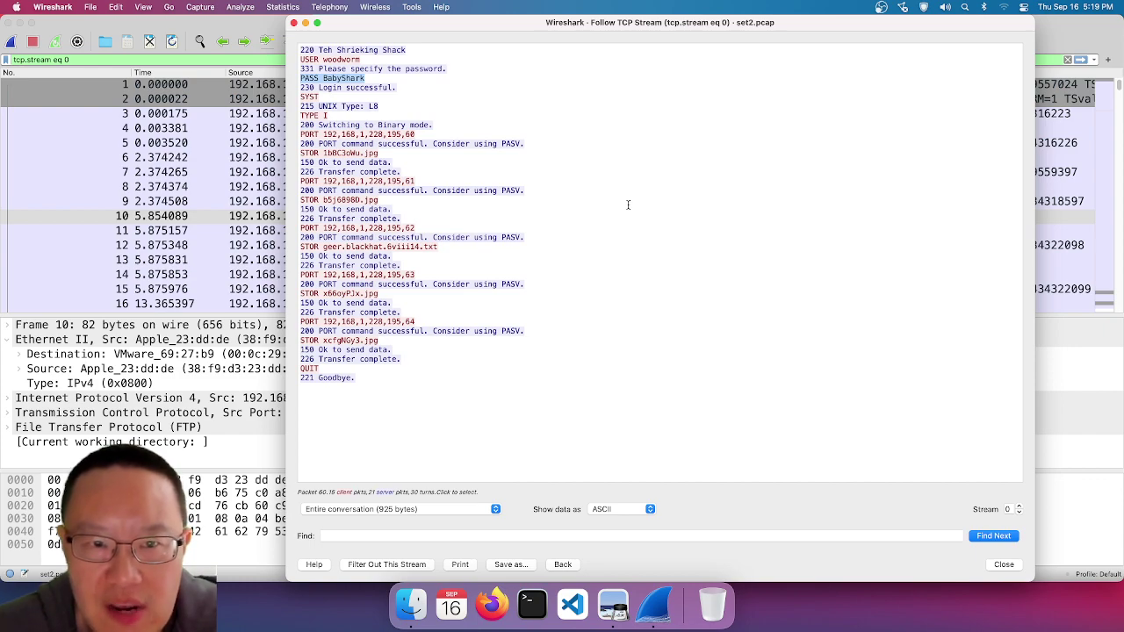
- Switch the followed conversation to stream 1, look through its JPEG data, and move on to stream 2
click(1020, 507)
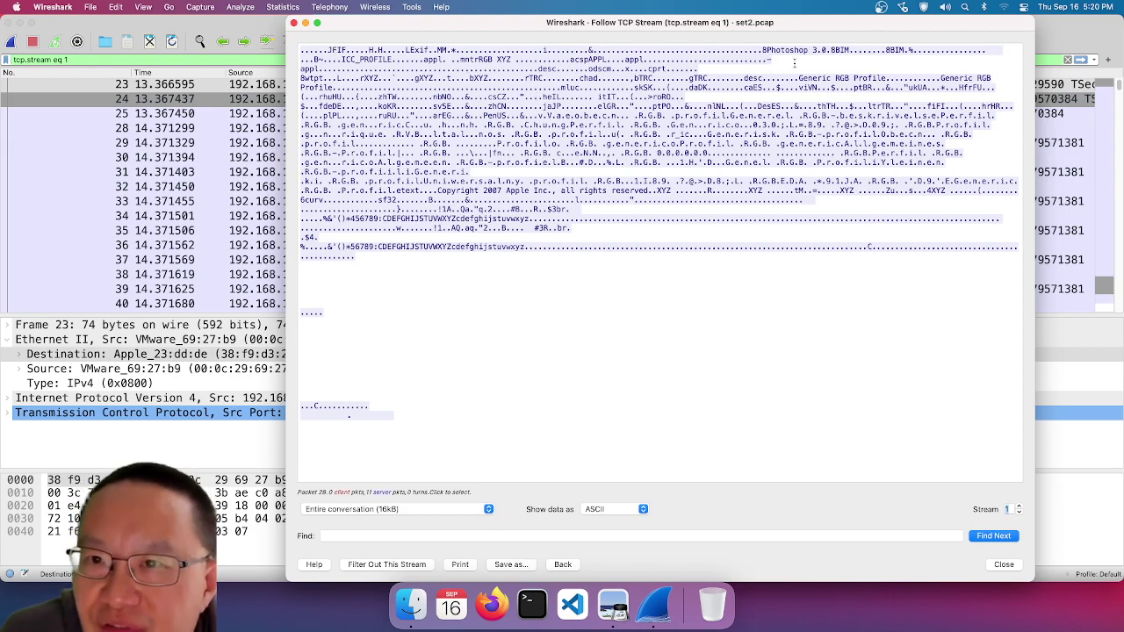
scroll(744, 292, down, 10)
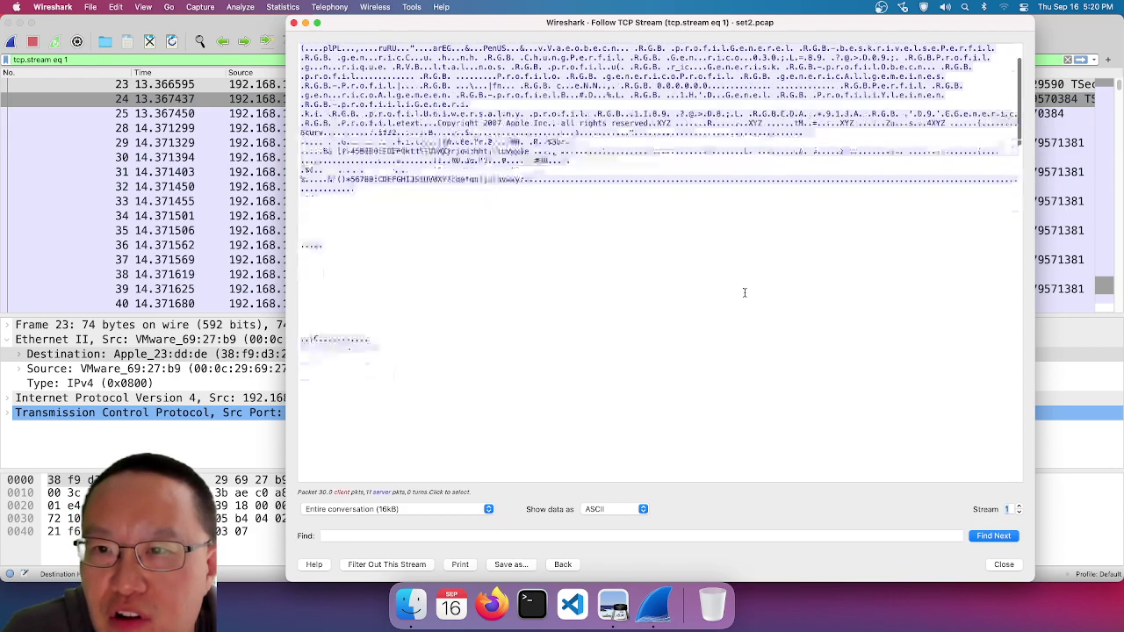
scroll(744, 292, down, 10)
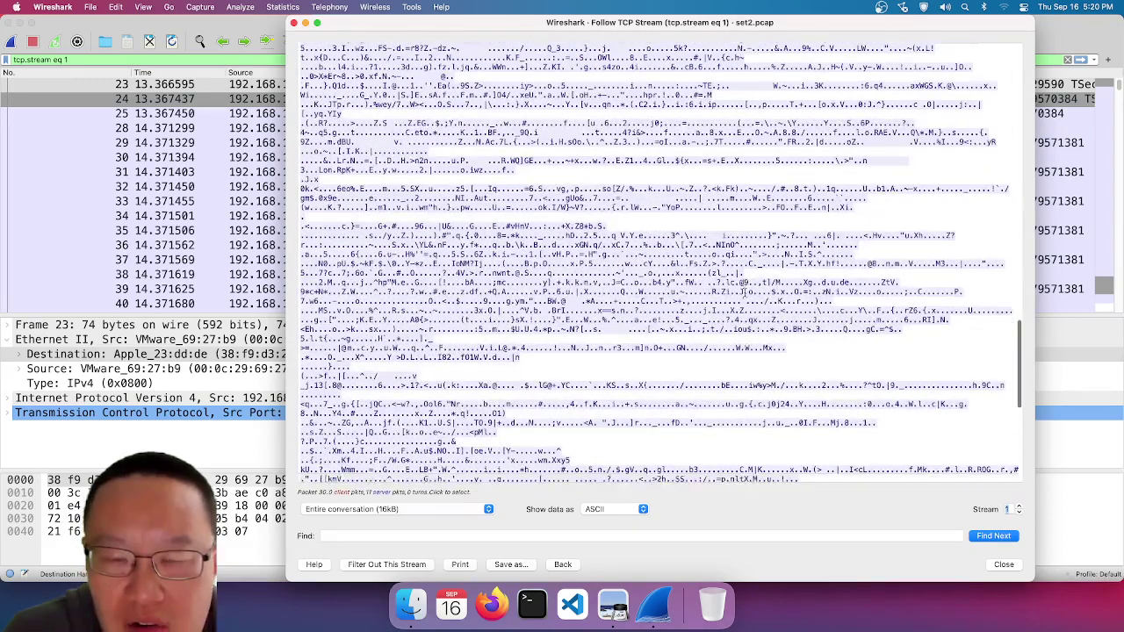
click(1018, 508)
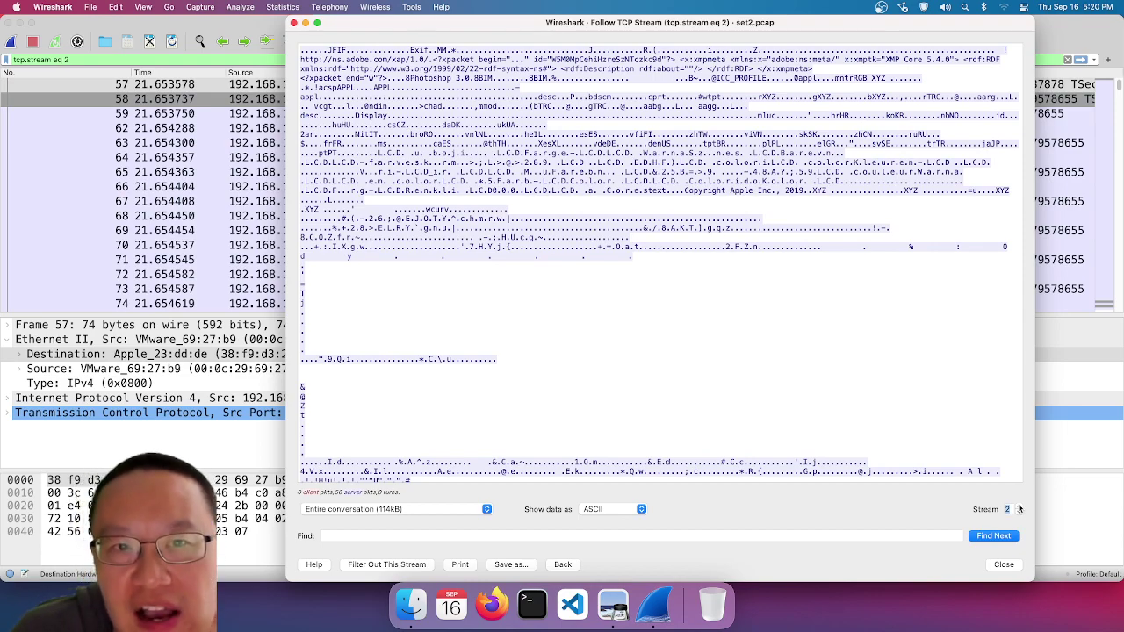
- Switch to stream 3 and look through the transmitted text document down to its end
click(1019, 508)
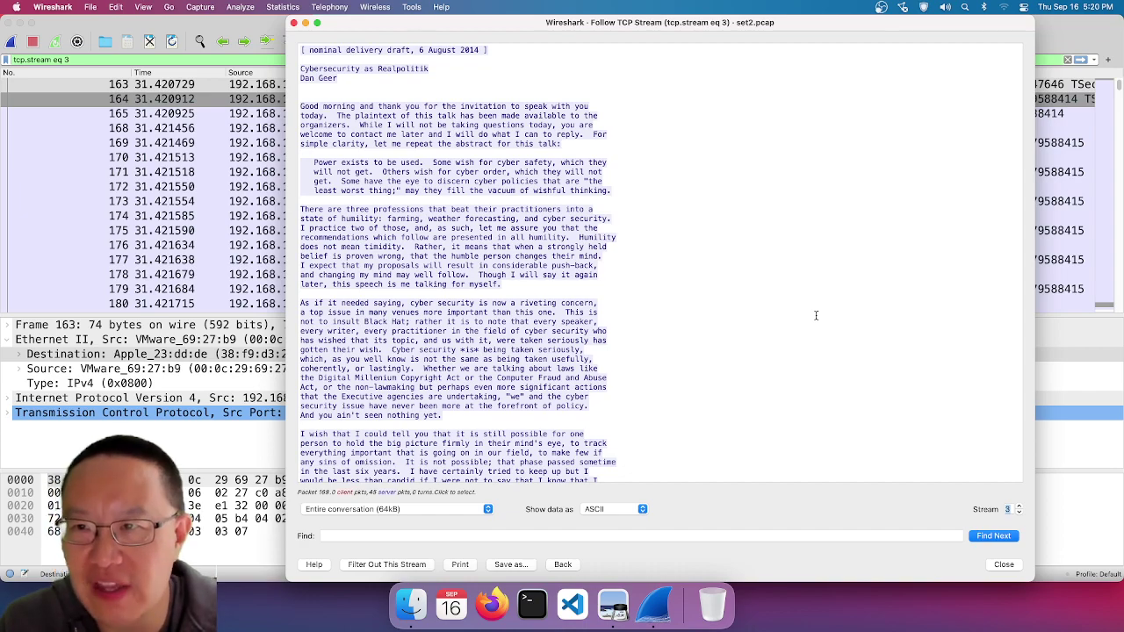
scroll(816, 316, down, 1)
scroll(815, 315, up, 1)
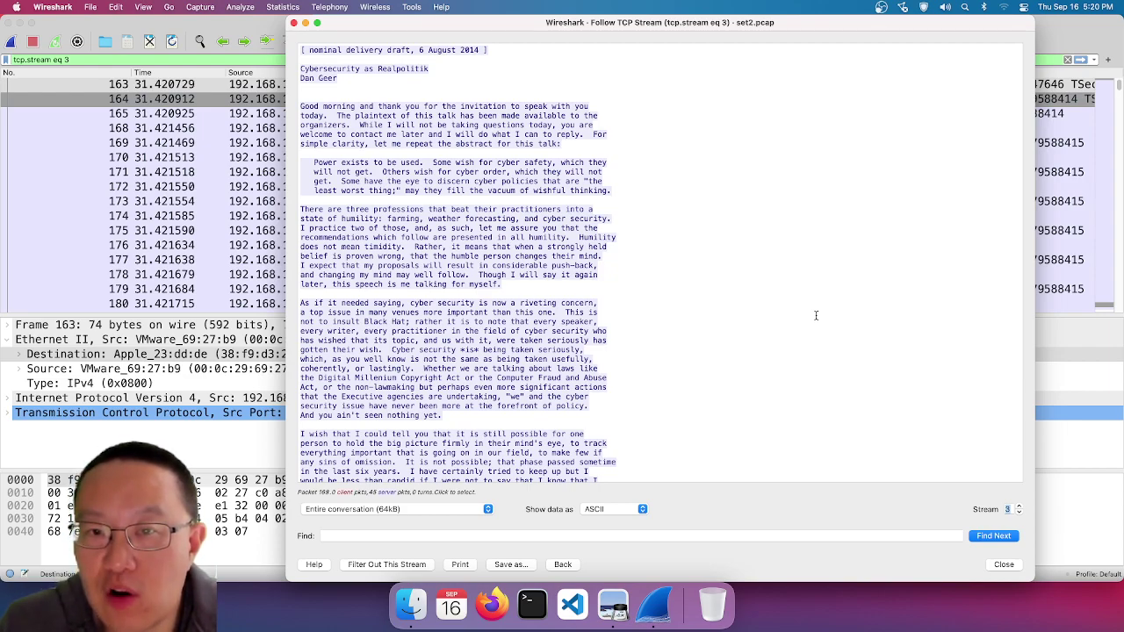
scroll(815, 315, down, 20)
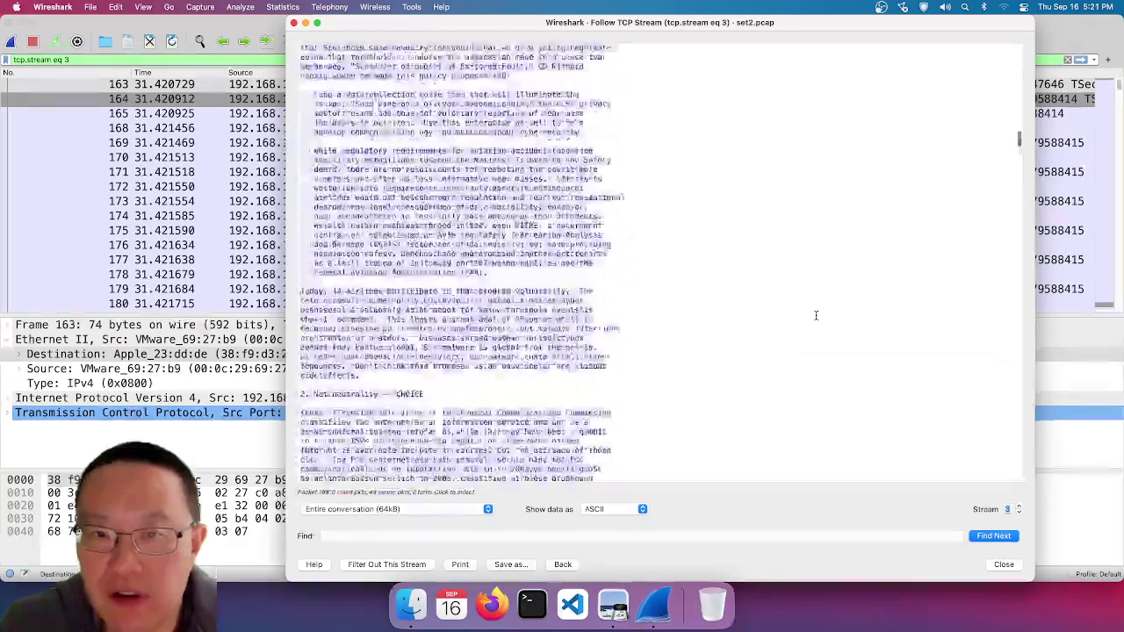
scroll(816, 316, down, 20)
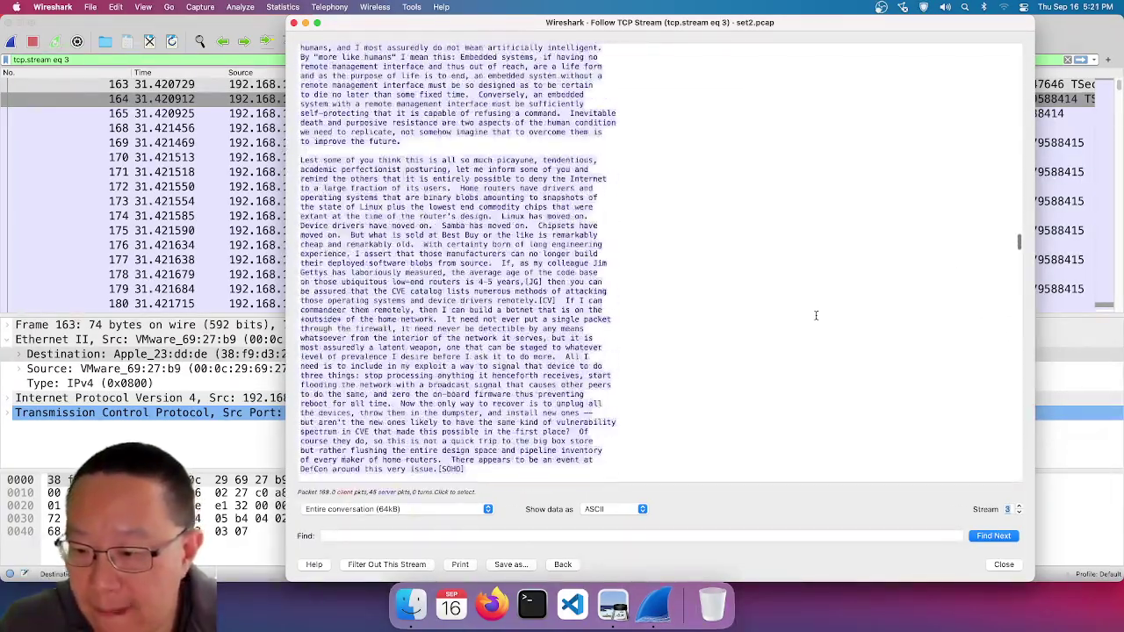
scroll(815, 315, down, 20)
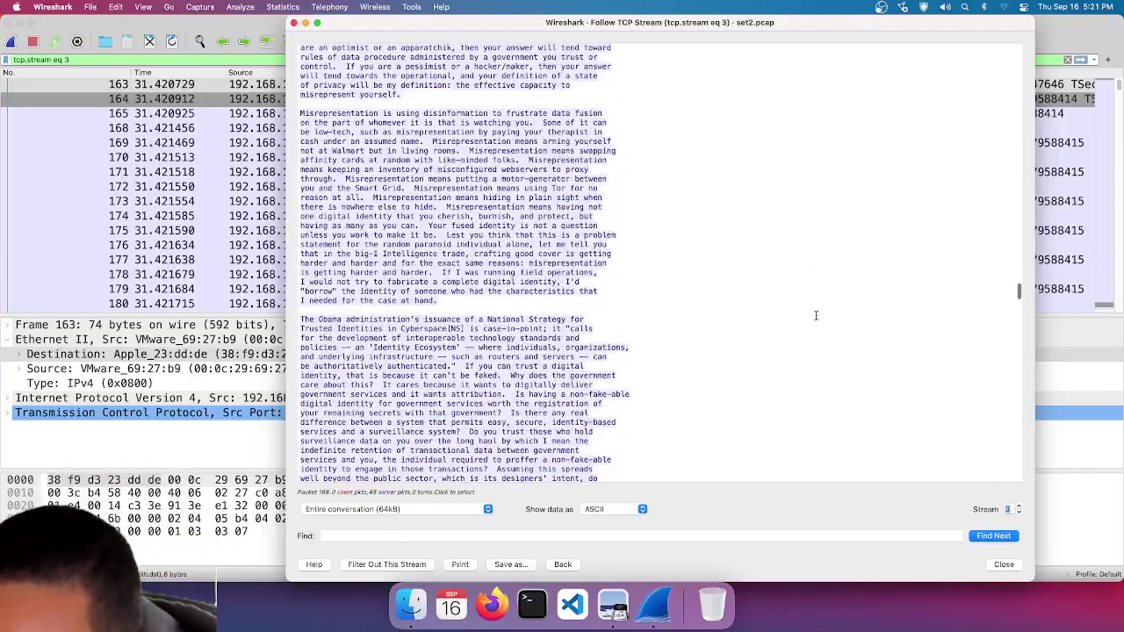
scroll(815, 315, down, 20)
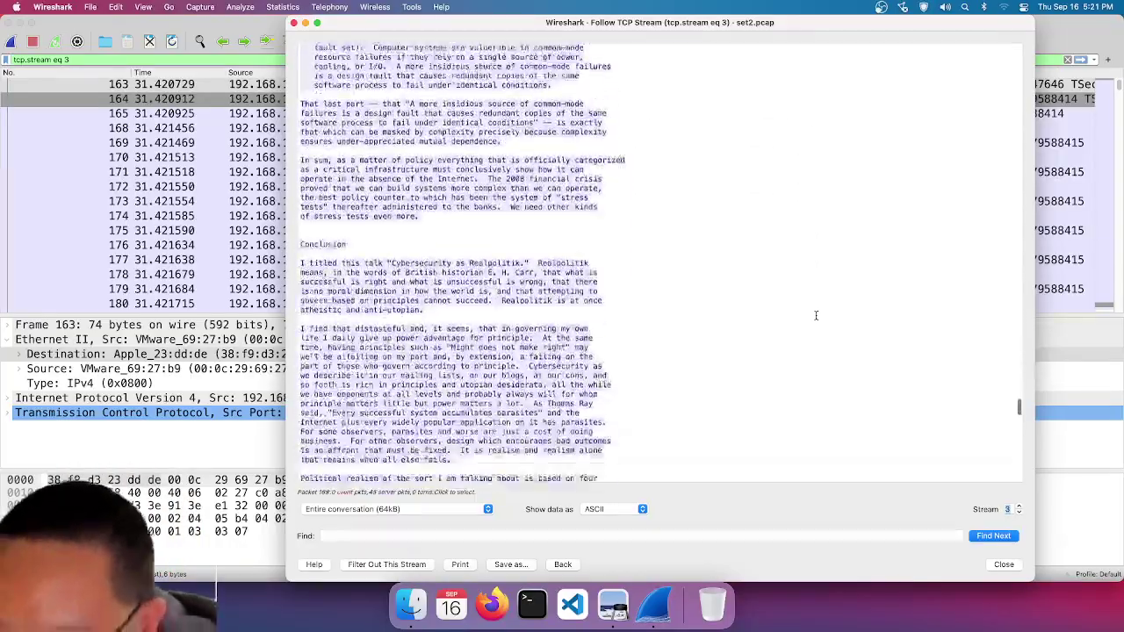
scroll(816, 315, down, 15)
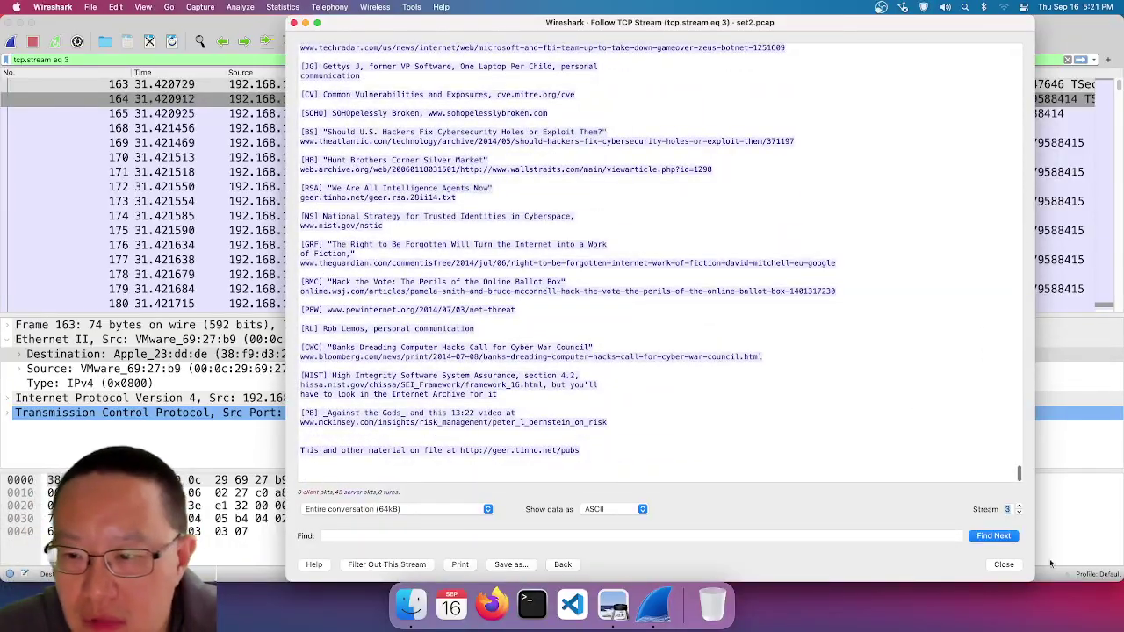
- Close the stream window, clear the display filter and follow the TCP stream of packet 3
click(1004, 564)
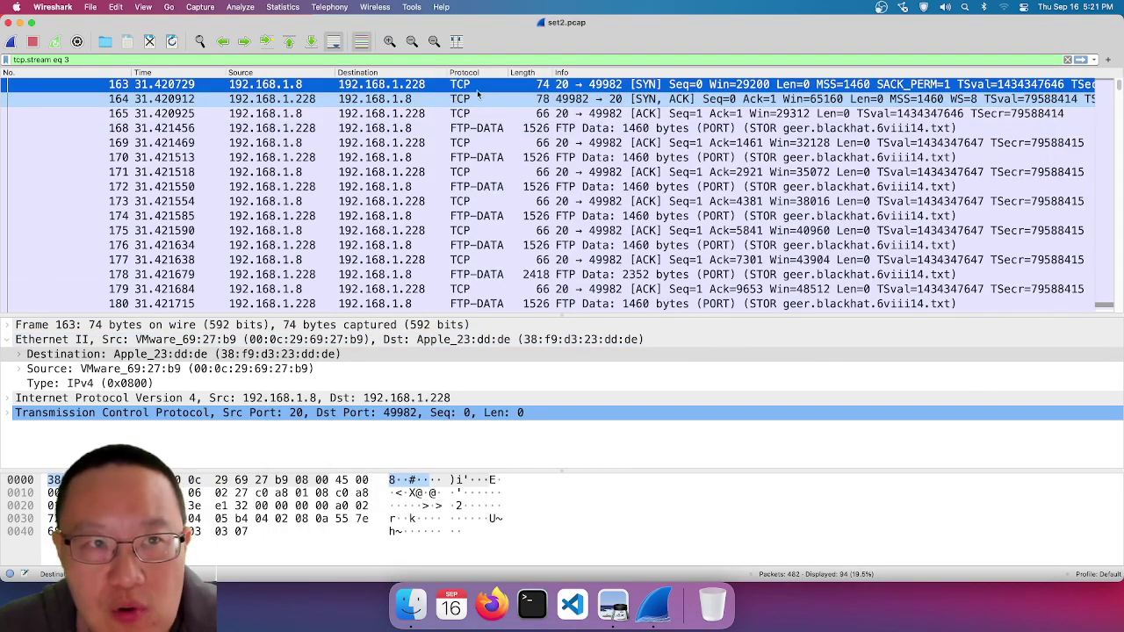
click(1066, 60)
scroll(410, 176, up, 15)
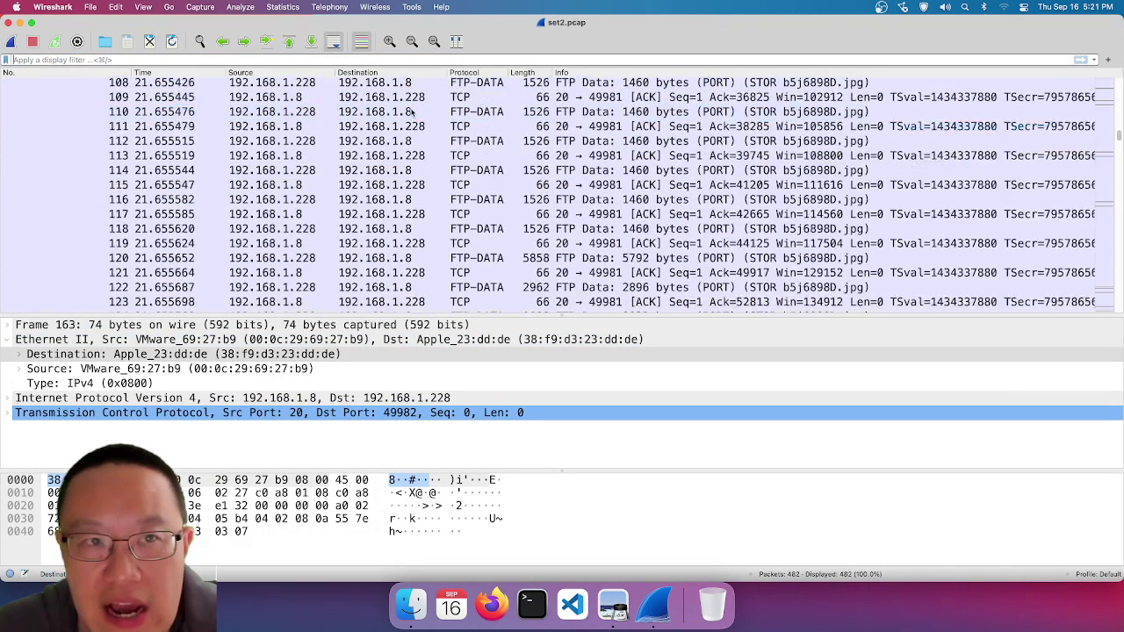
right_click(402, 113)
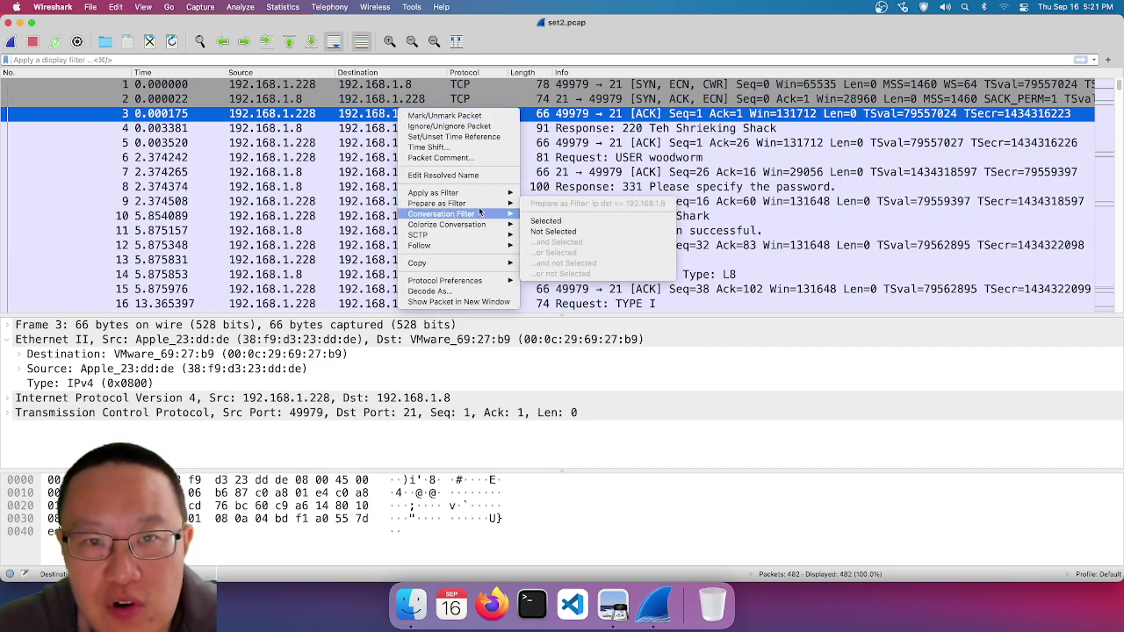
mouse_move(478, 245)
click(553, 246)
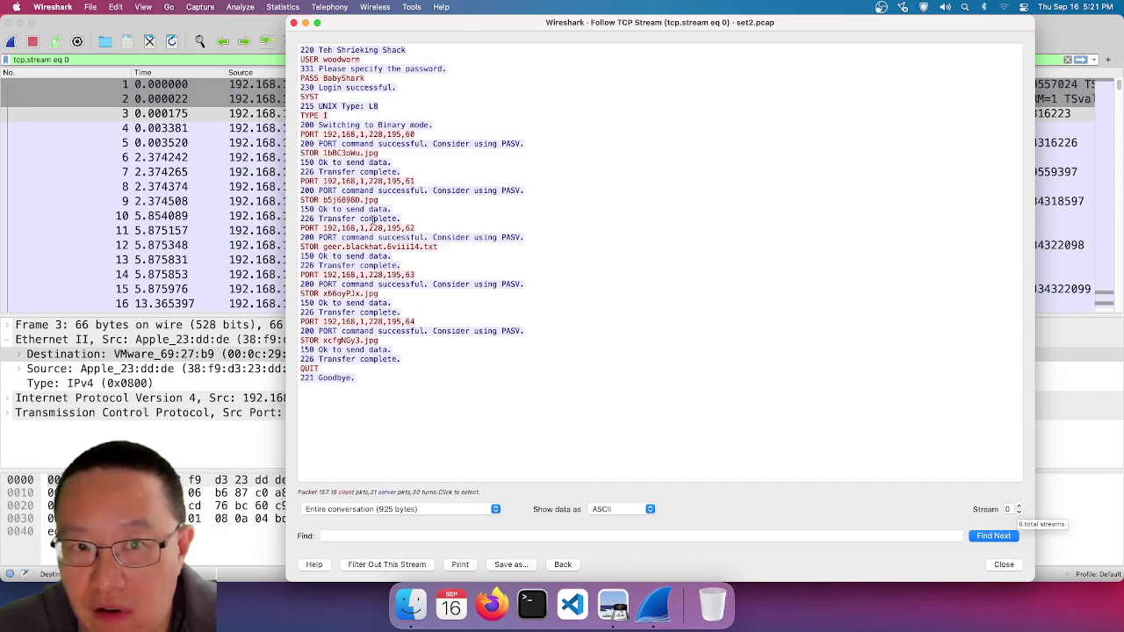
- Compare the JPEG data of streams 1 and 2, then switch to stream 3 and view its text to the end
click(1019, 507)
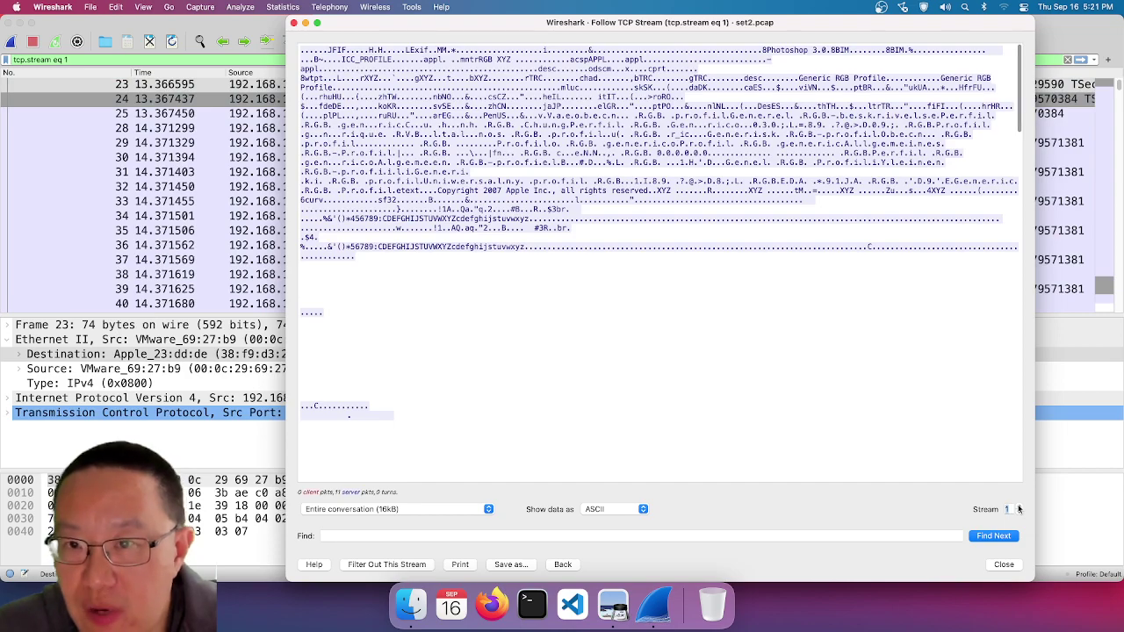
click(1019, 506)
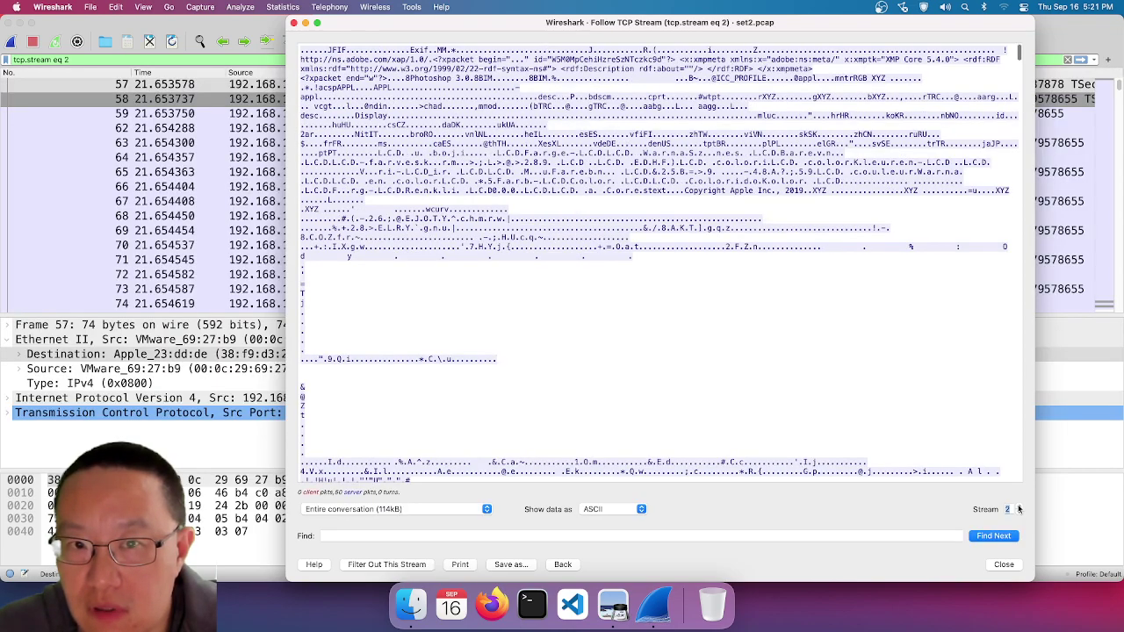
click(1020, 515)
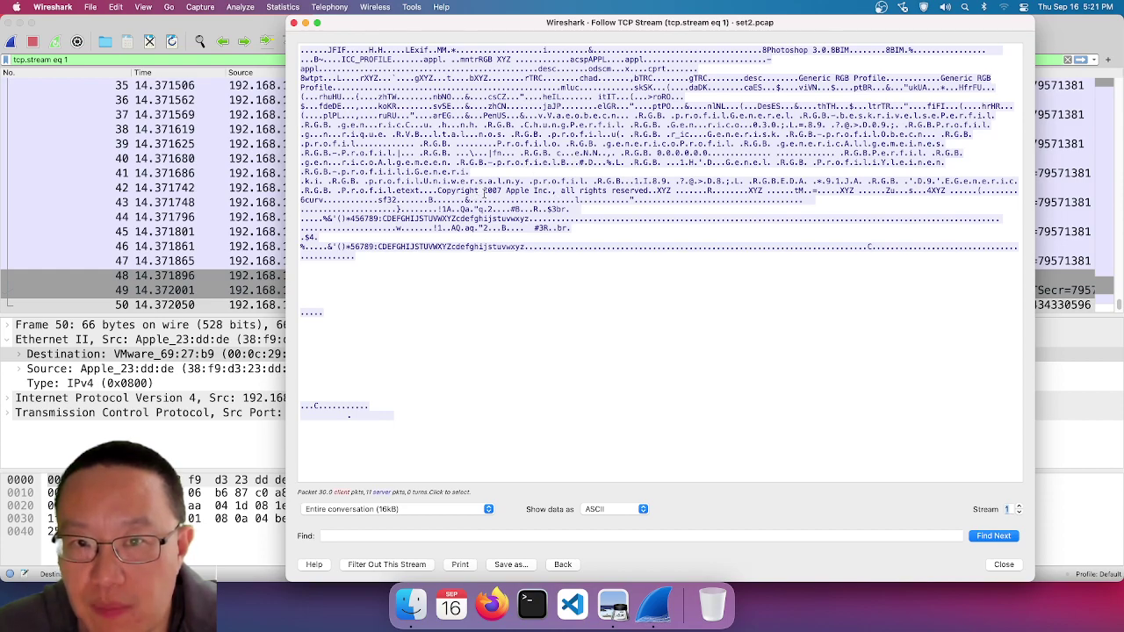
click(1020, 506)
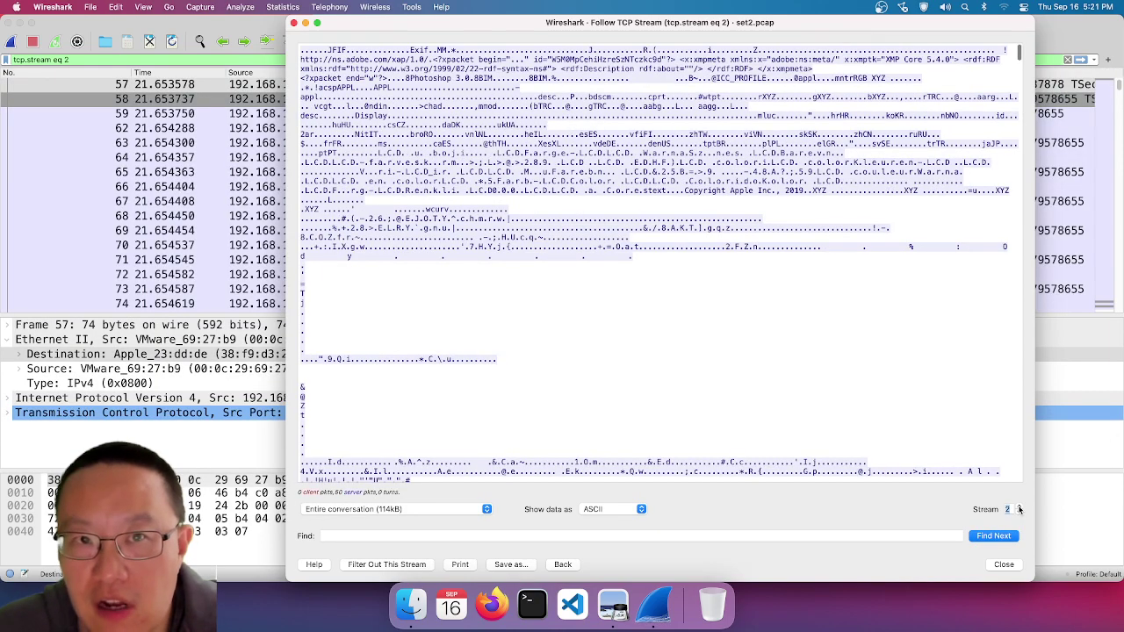
click(1019, 507)
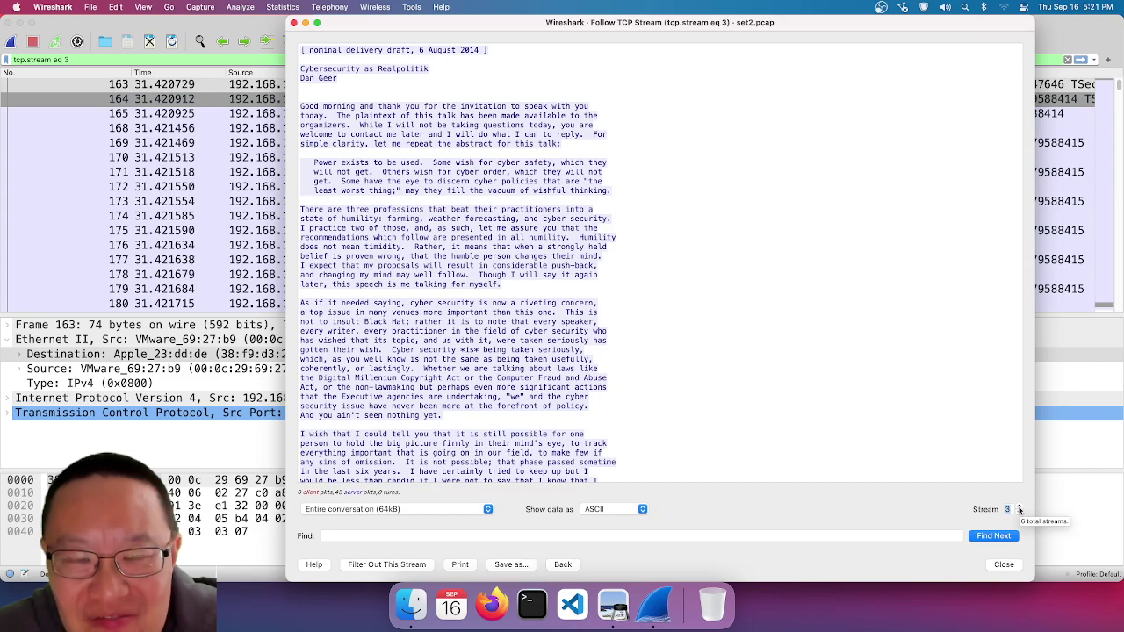
scroll(966, 263, down, 15)
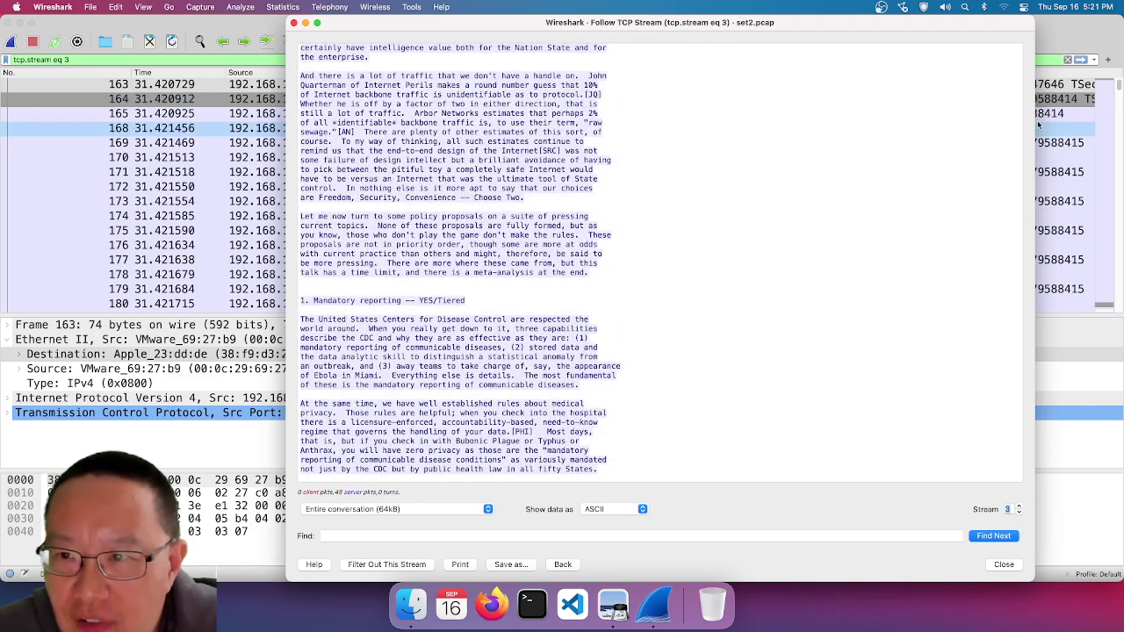
drag(1020, 114, 1010, 479)
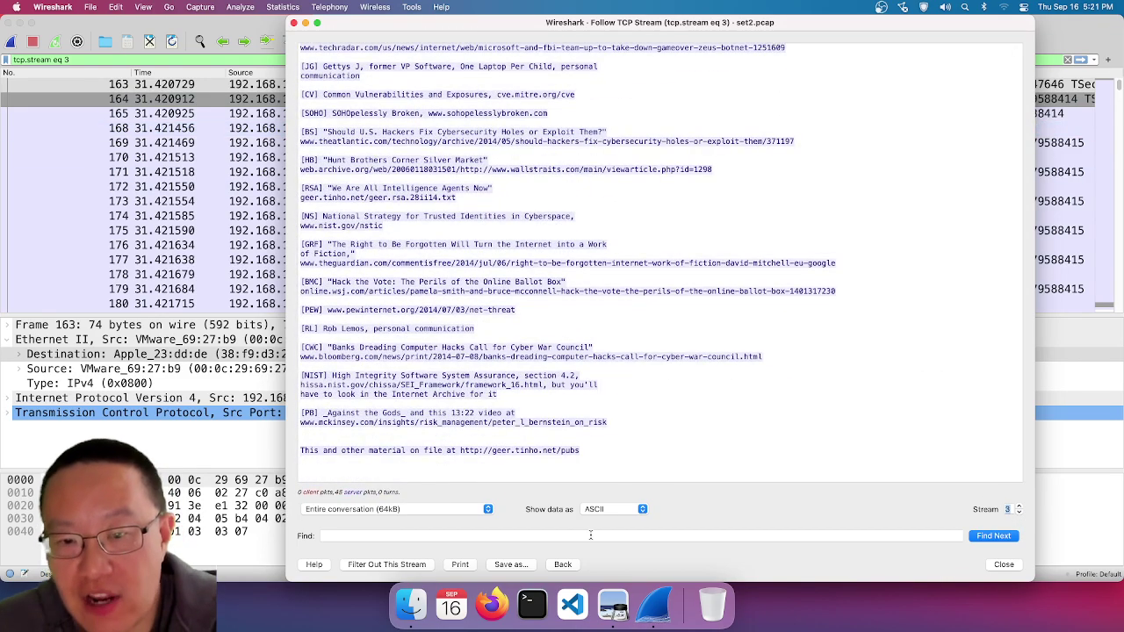
- Start saving the content of stream 3 to a file and choose the Desktop as its folder
click(520, 567)
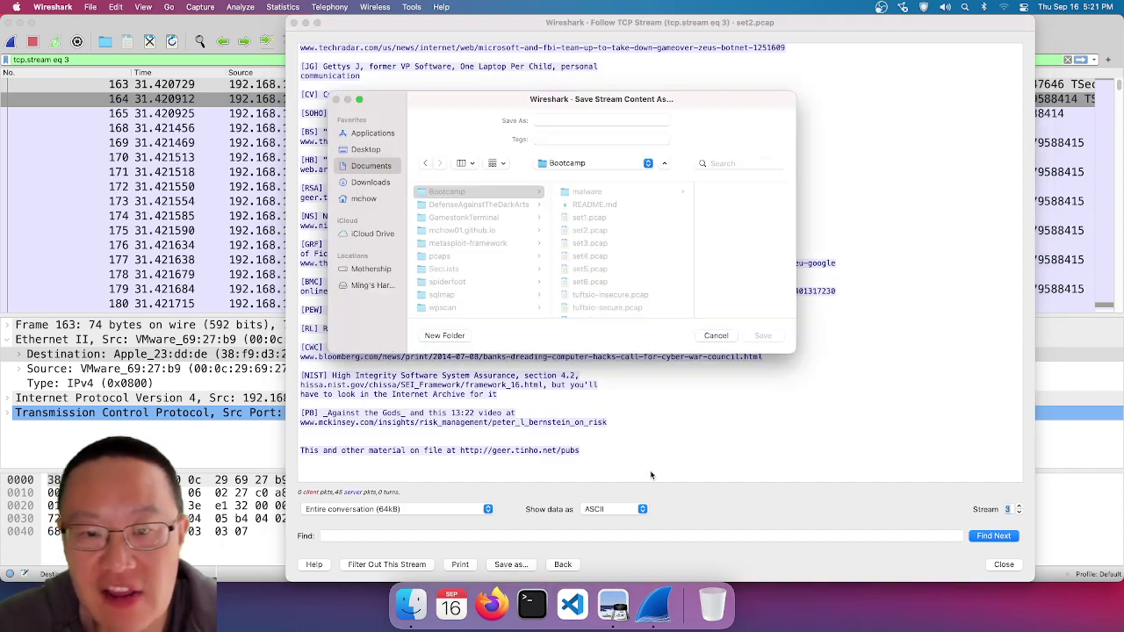
click(366, 150)
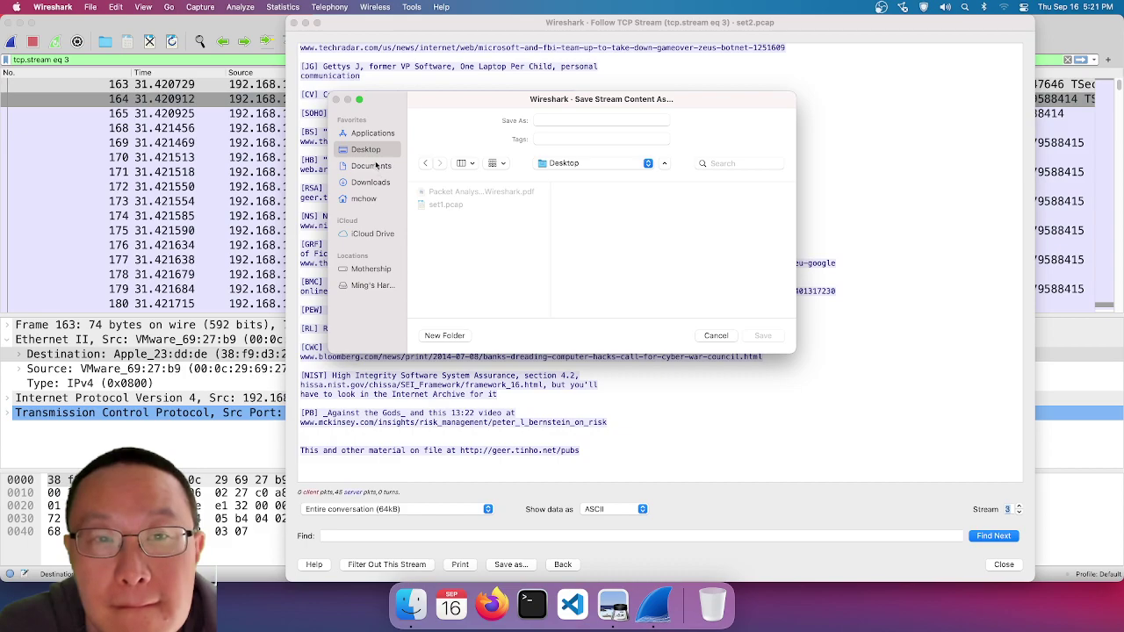
click(374, 166)
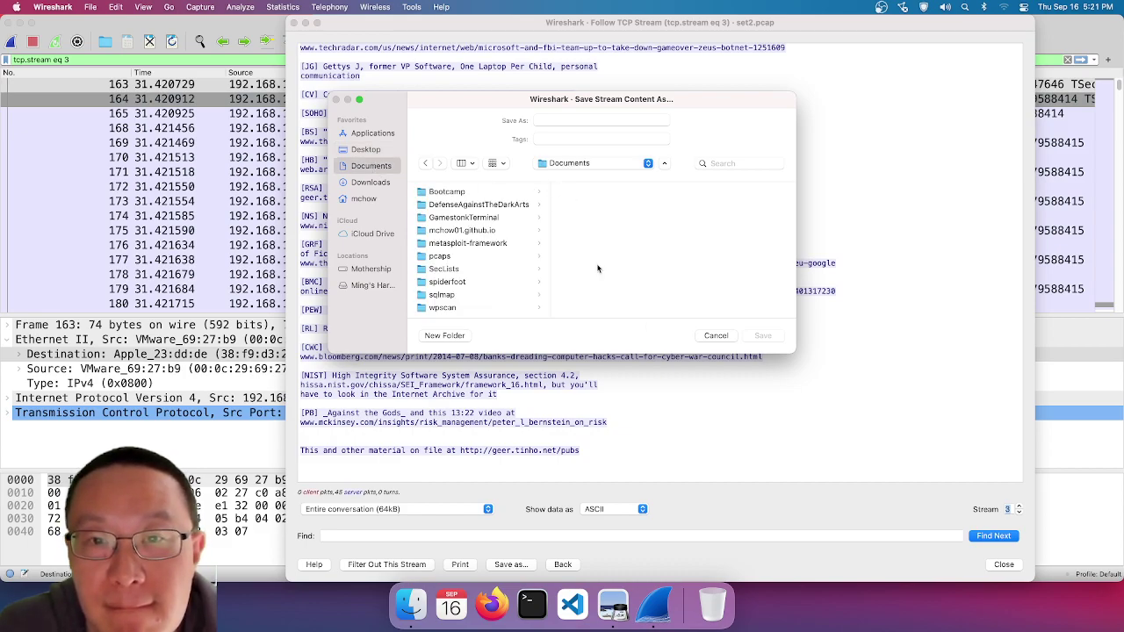
click(593, 164)
click(592, 166)
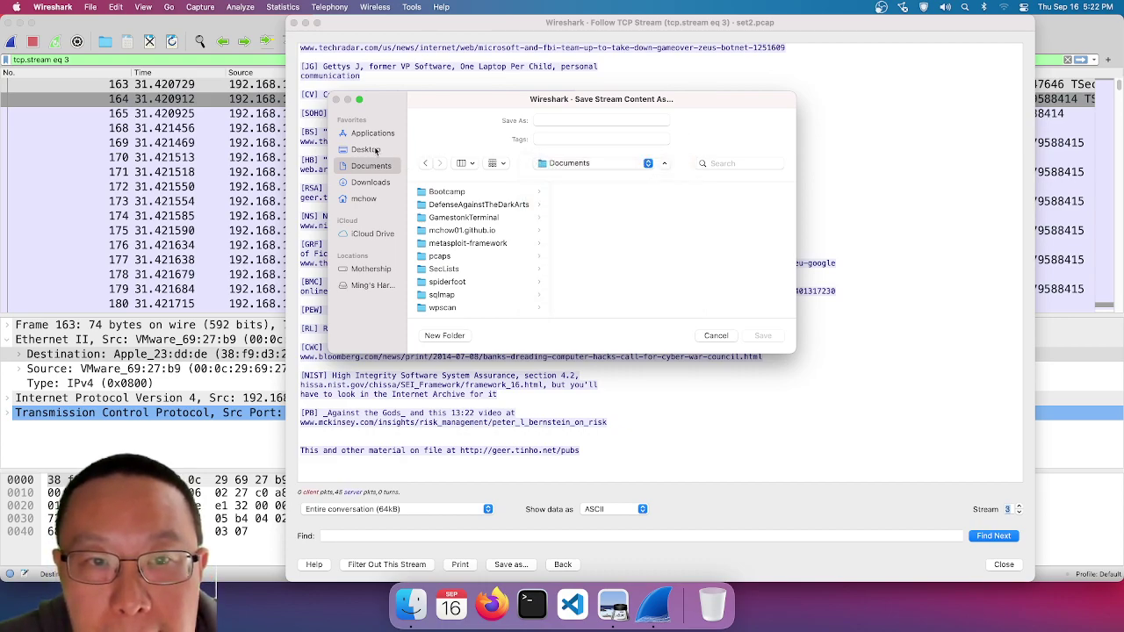
click(604, 115)
text(sys)
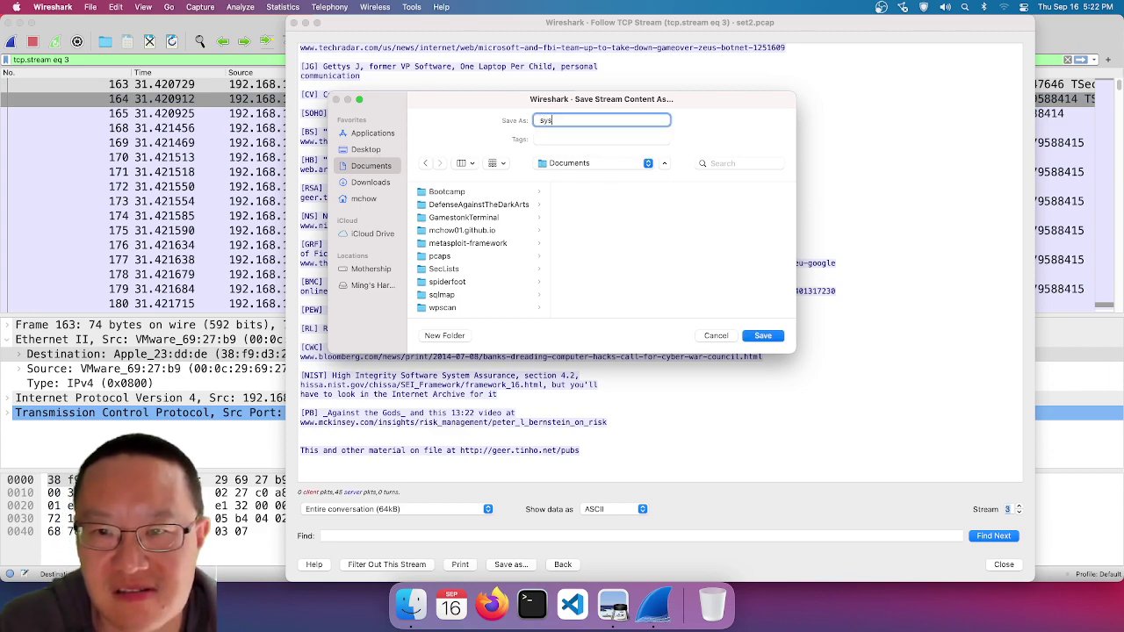
click(374, 150)
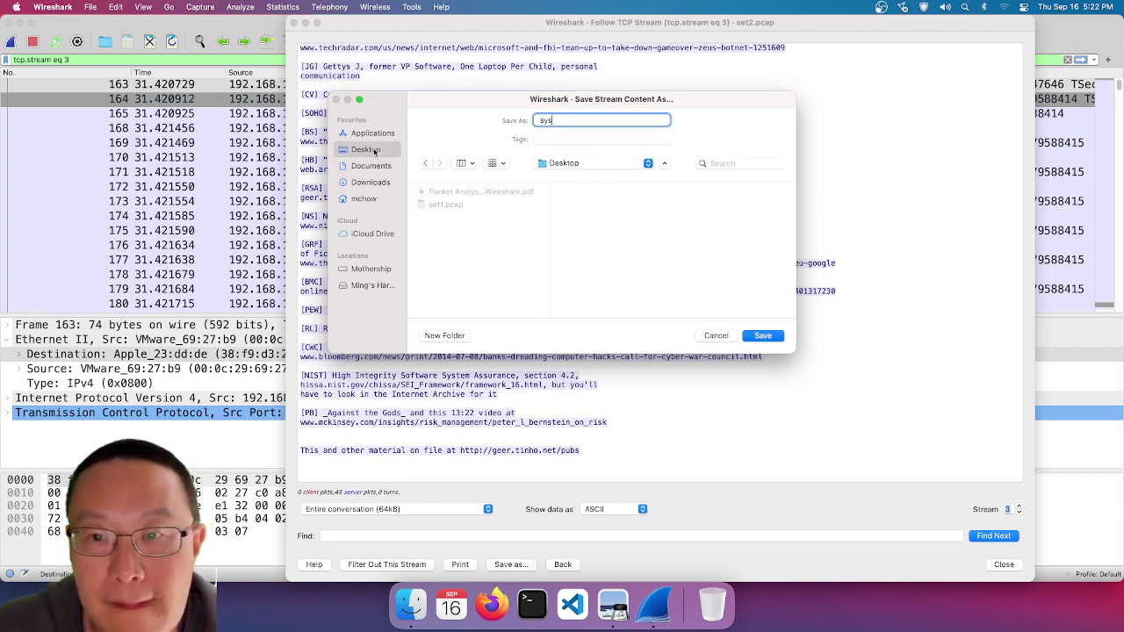
- Name the stream content file keynote.txt and save it
text(ad)
key(BackSpace)
key(BackSpace)
key(BackSpace)
key(BackSpace)
key(BackSpace)
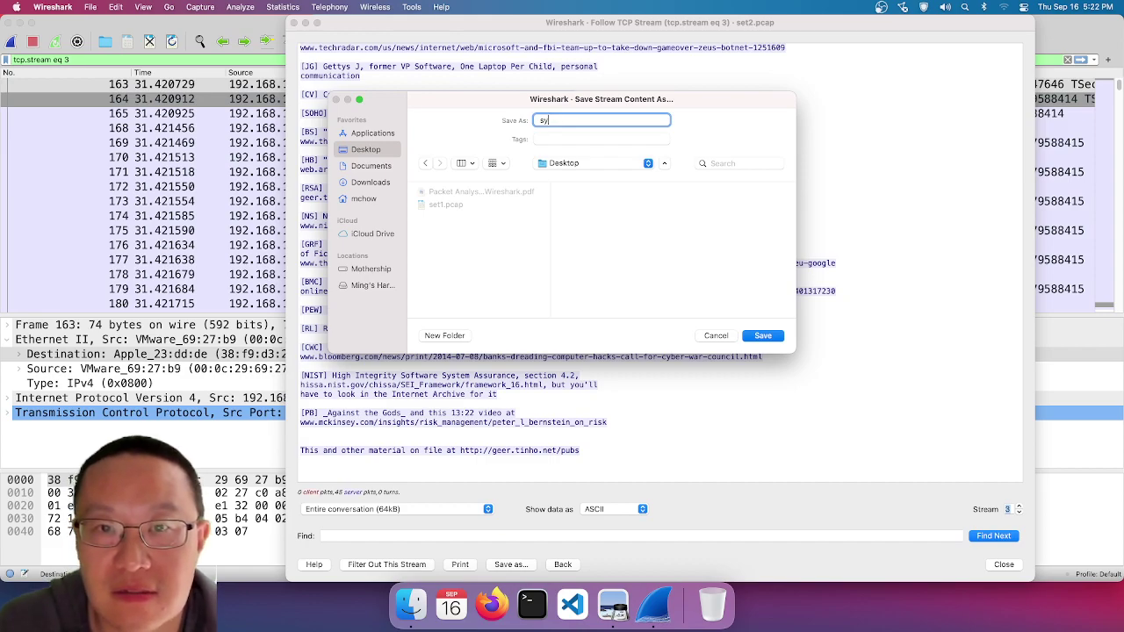
text(key)
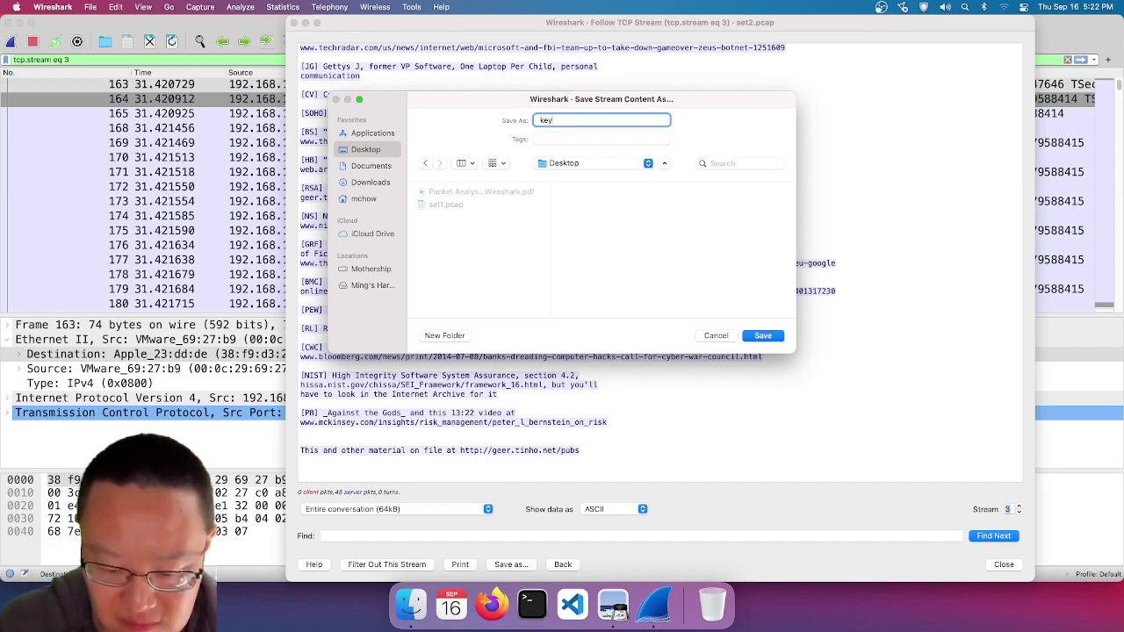
text(note.txt)
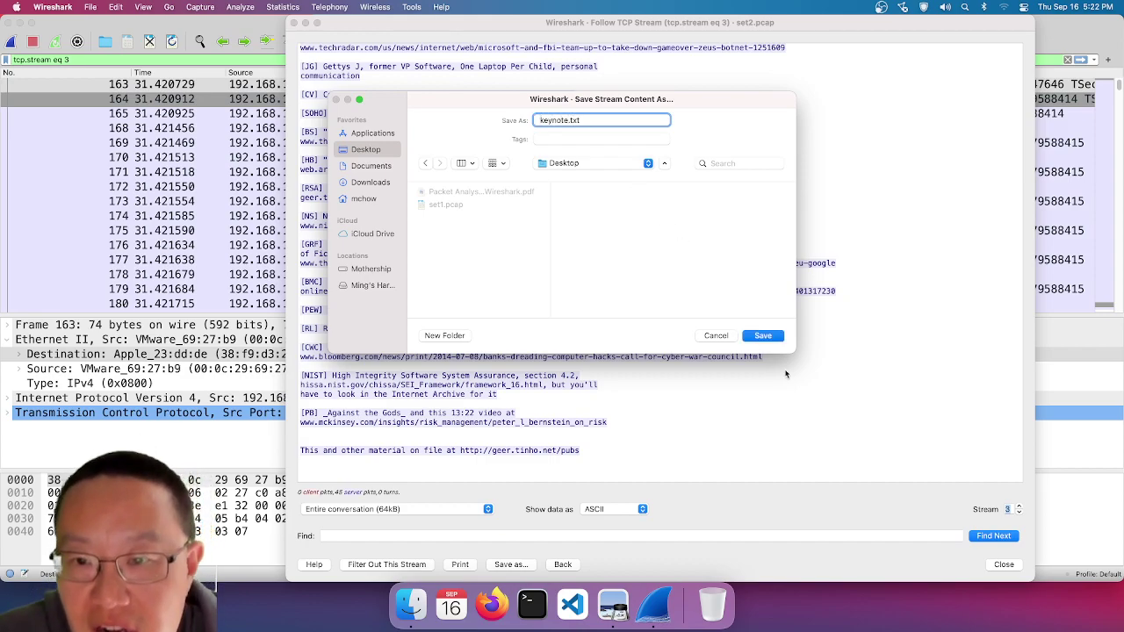
click(763, 335)
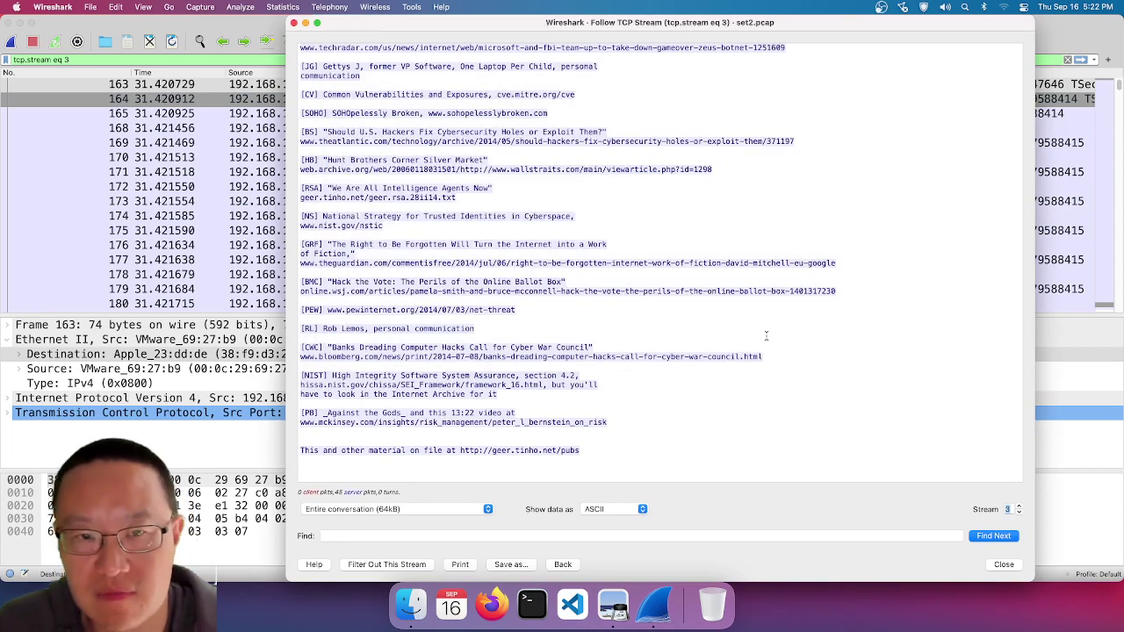
- Step through streams 4 and 5 to view their JPEG data, and return to the FTP commands in stream 0
click(1019, 507)
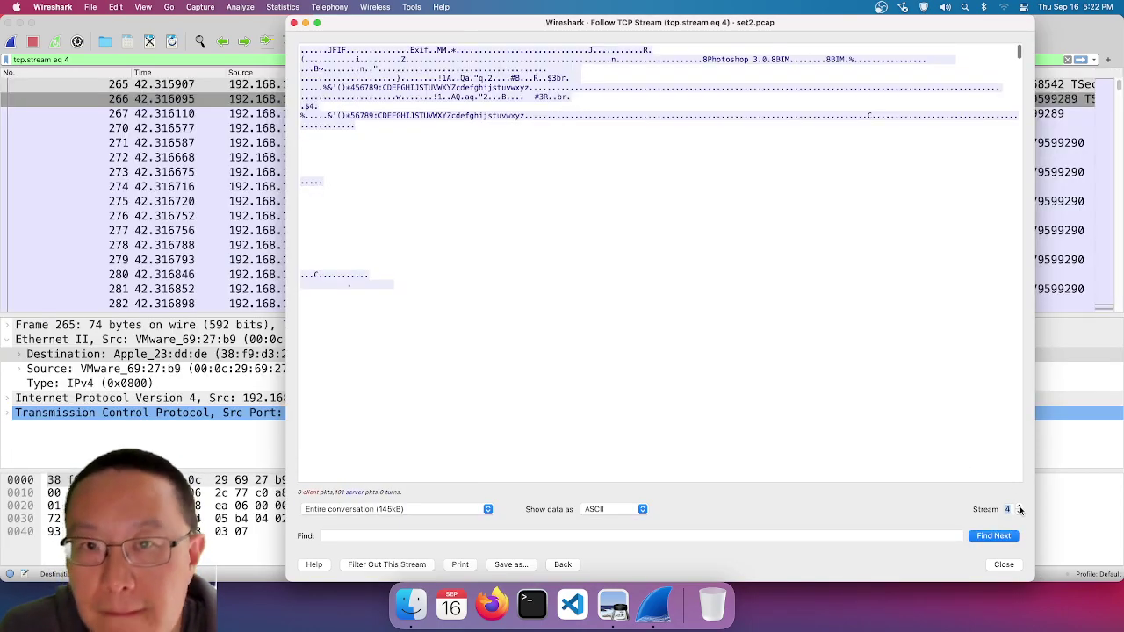
click(1020, 507)
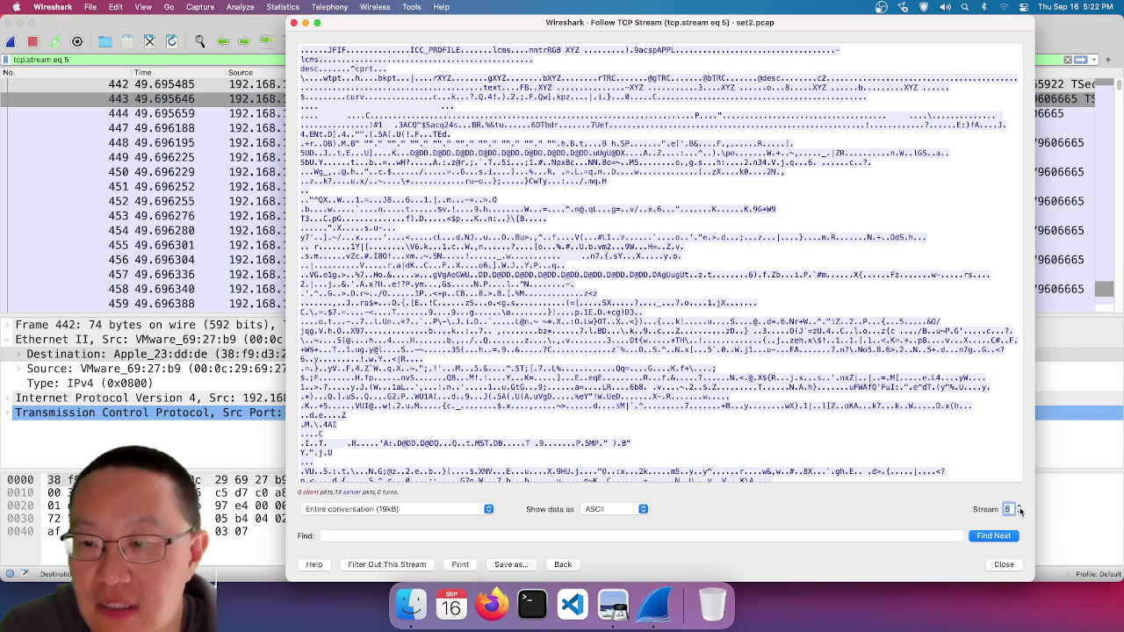
click(1019, 513)
click(1020, 513)
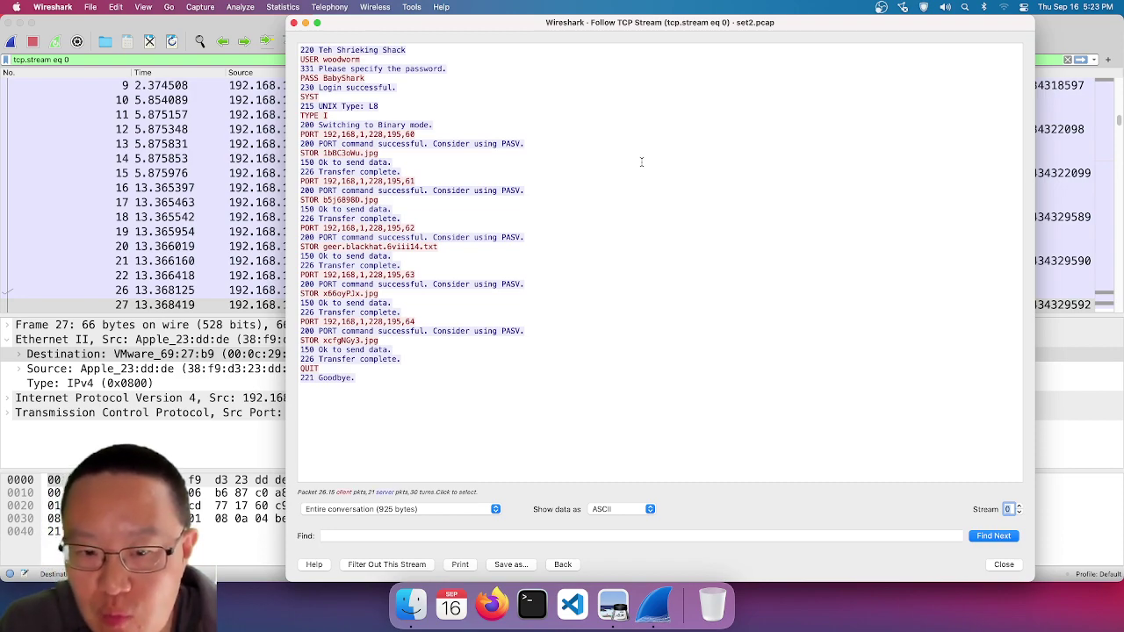
- Find and open the Brave browser
click(966, 7)
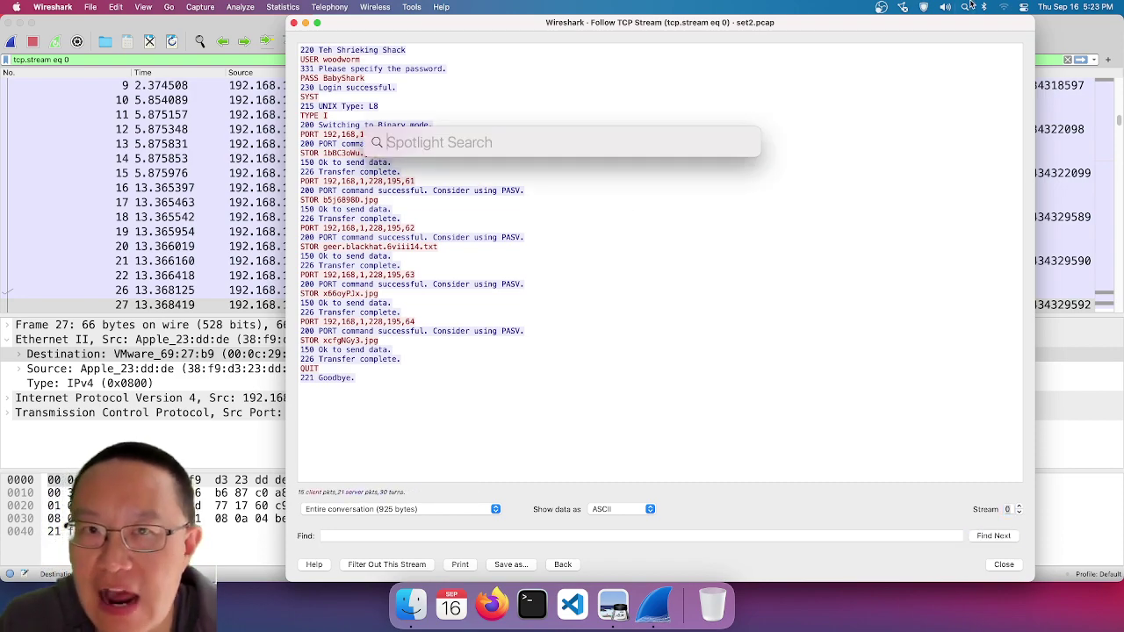
text(messages)
key(Escape)
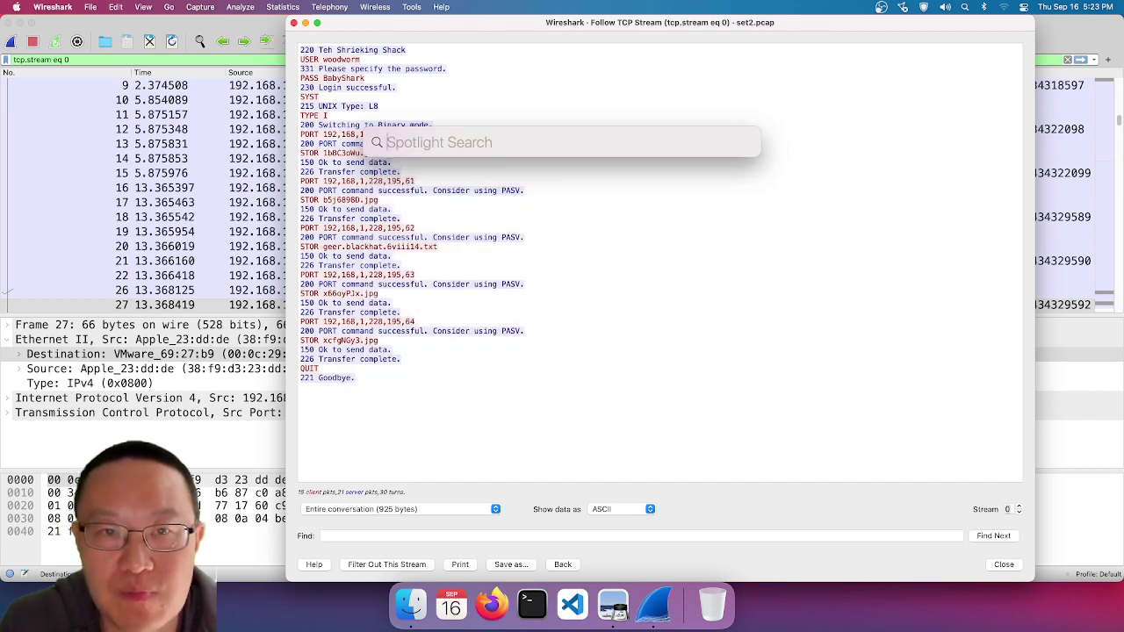
text(brave)
key(Return)
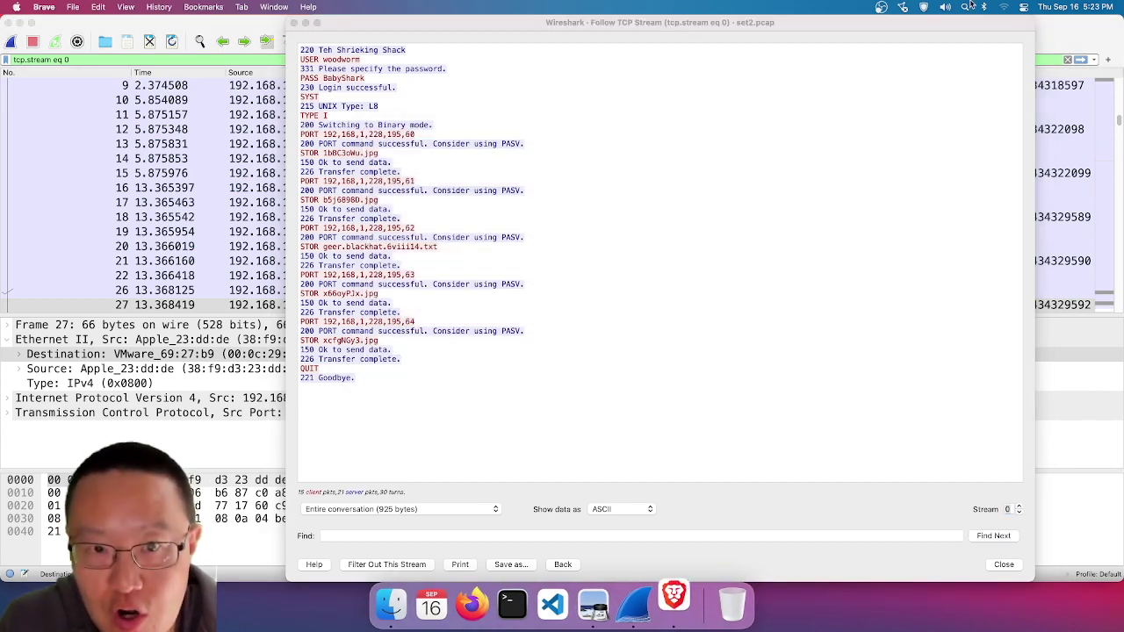
- Search the web for "wireshark stream" and open the Wireshark guide page "7.2. Following Protocol Streams"
text(wireshark)
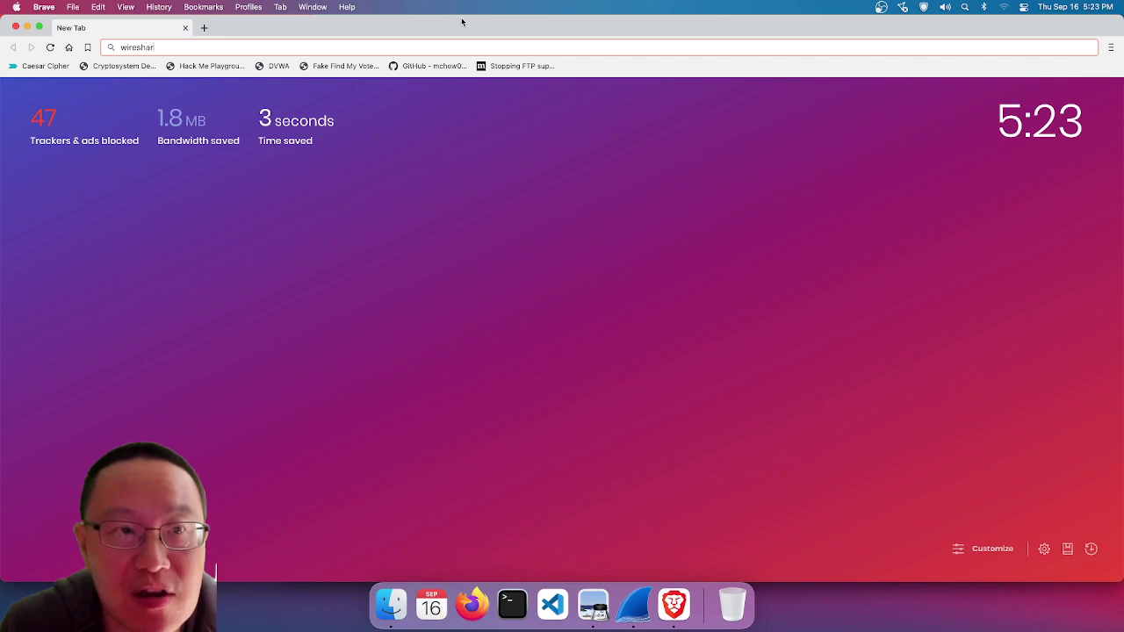
text( dr)
key(BackSpace)
key(BackSpace)
text(stream,)
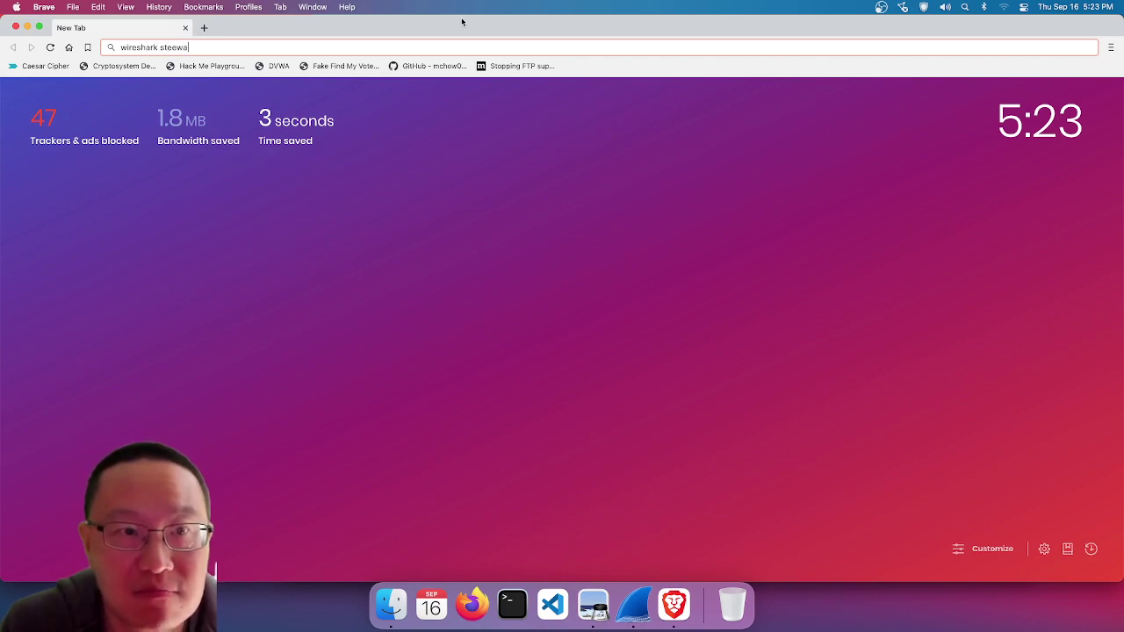
key(Return)
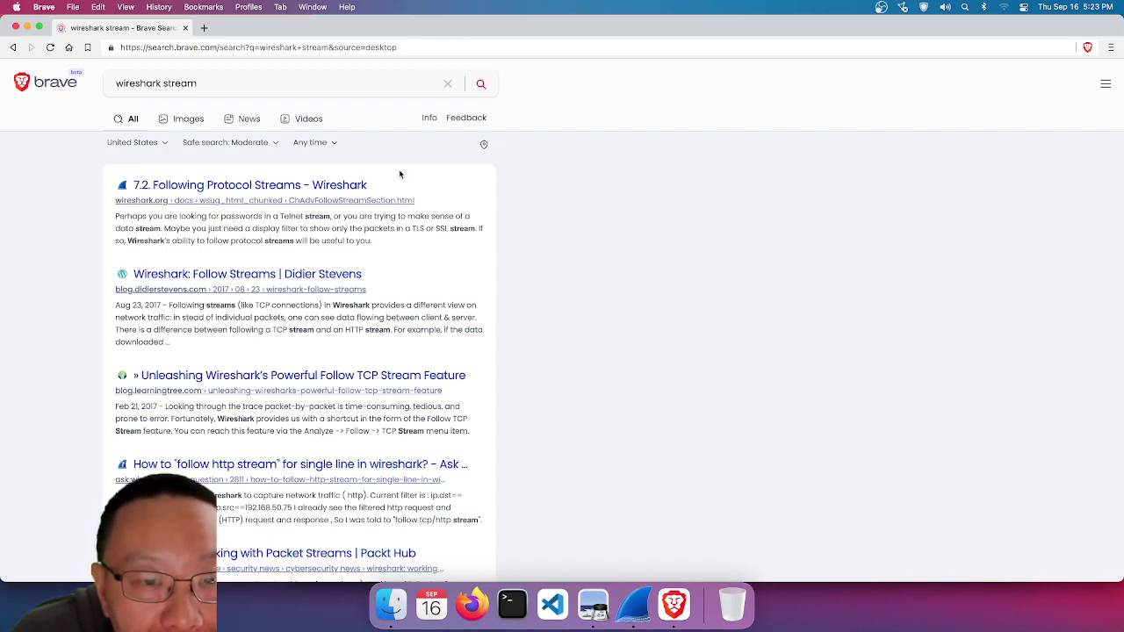
click(353, 185)
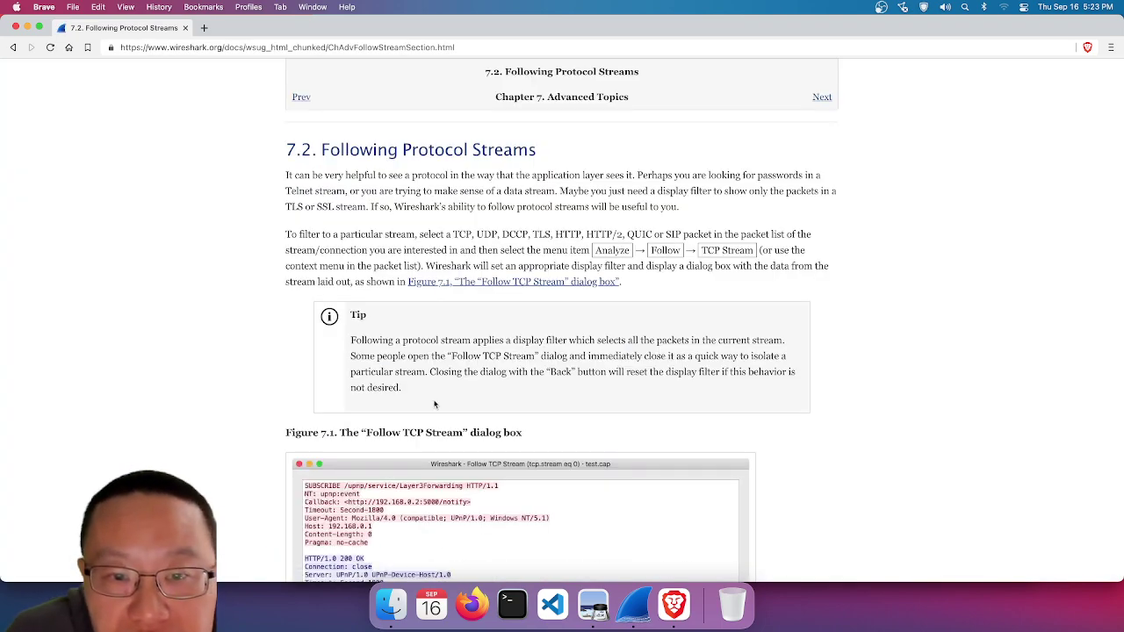
- Look through the guide's data format descriptions and search the page for "number"
scroll(433, 404, down, 5)
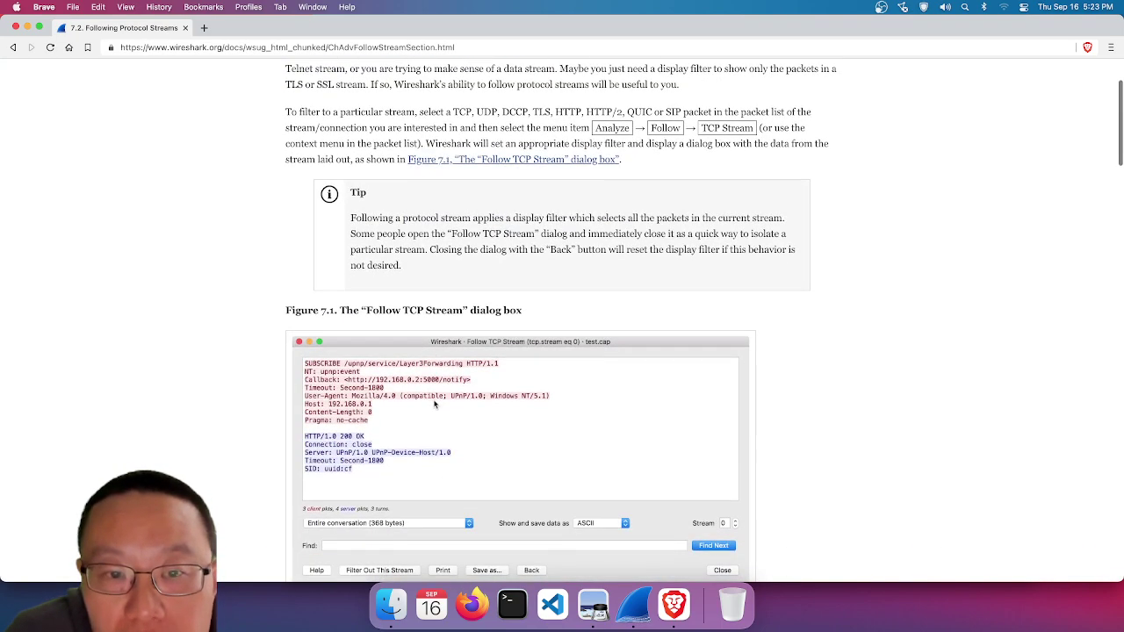
scroll(434, 404, down, 13)
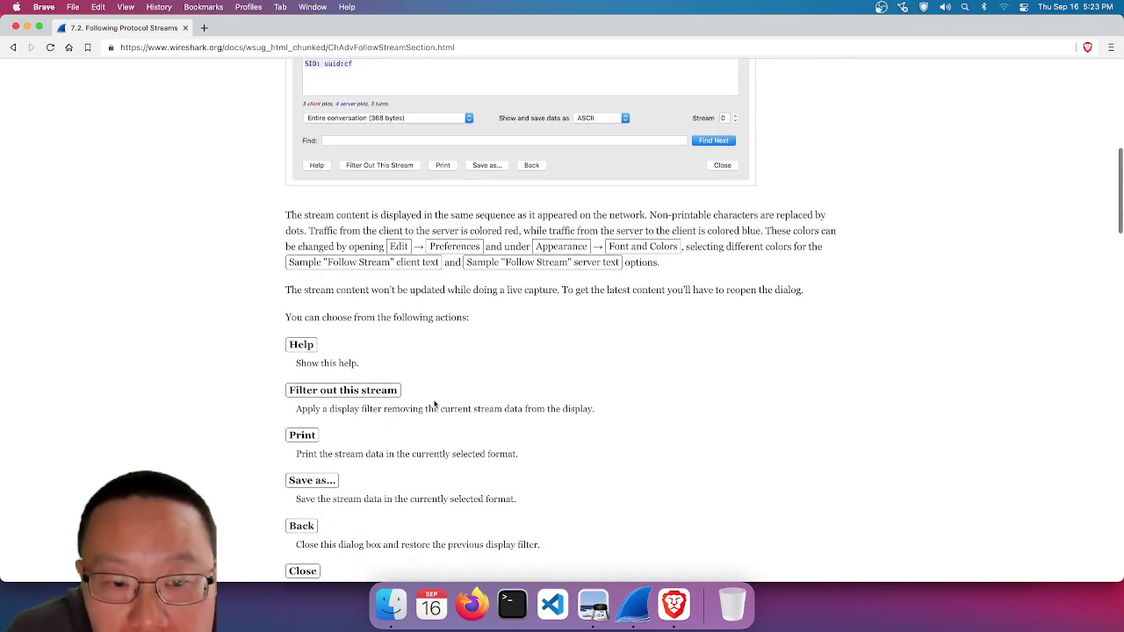
scroll(434, 404, down, 15)
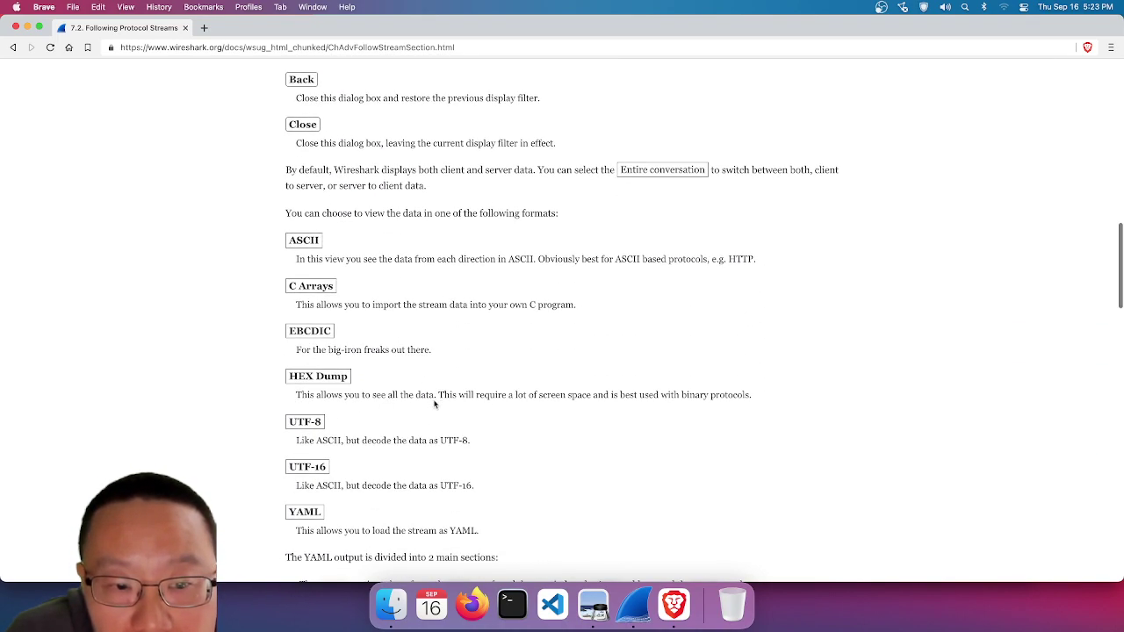
key(super+f)
text(numbe)
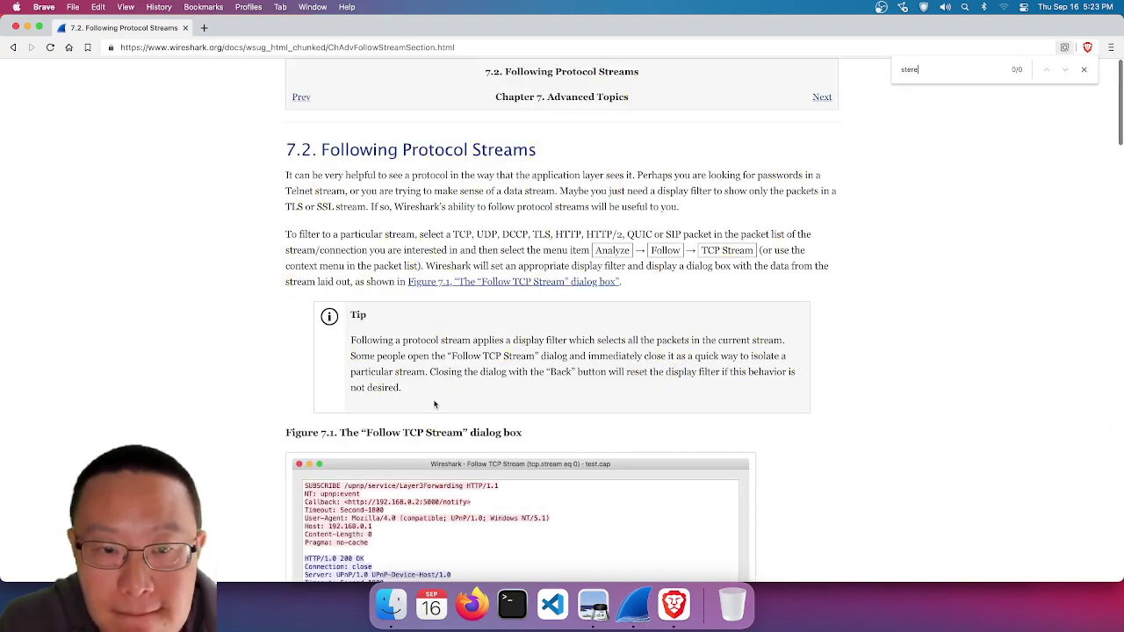
text(r)
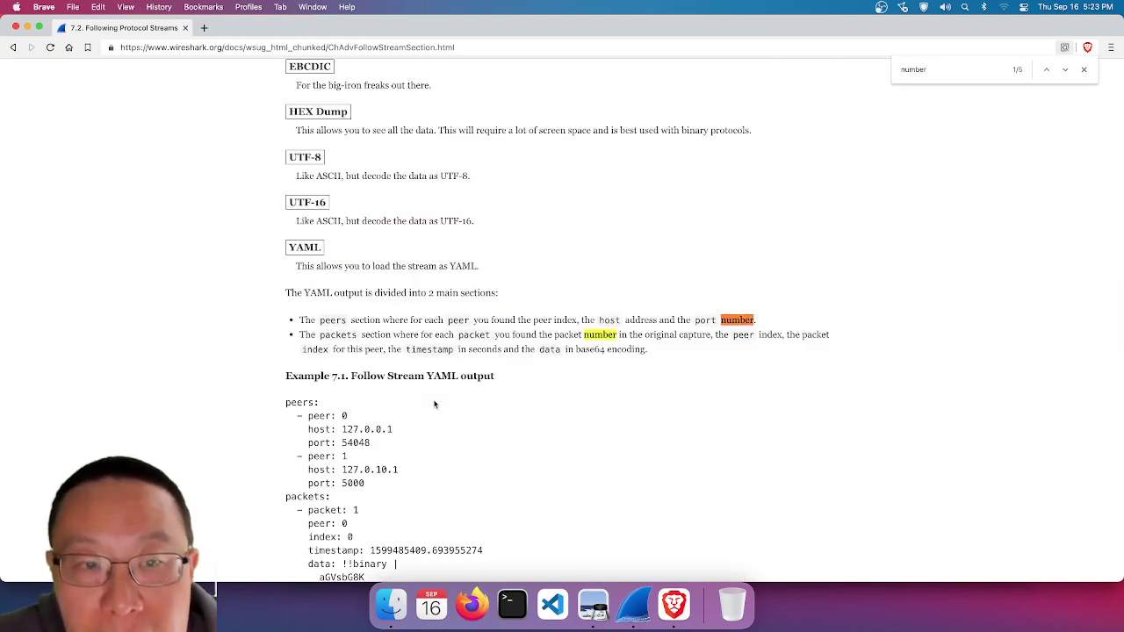
- Read the guide page from its start through the HTTP/2 stream section for stream numbering, and go back to the search results
scroll(433, 402, up, 20)
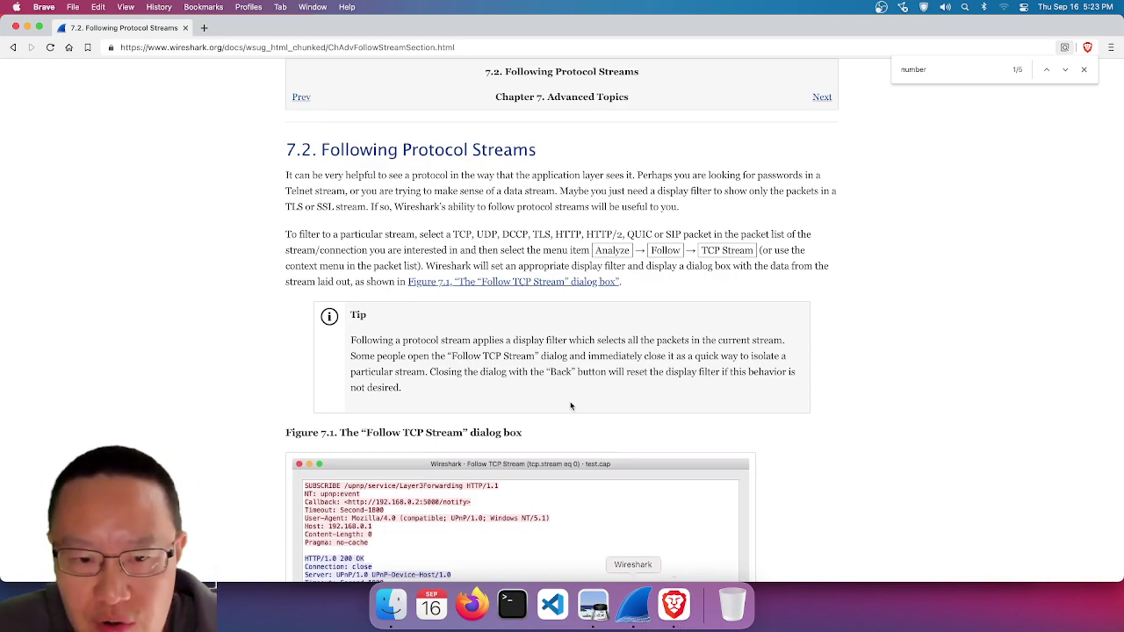
scroll(543, 384, down, 1)
scroll(543, 383, down, 5)
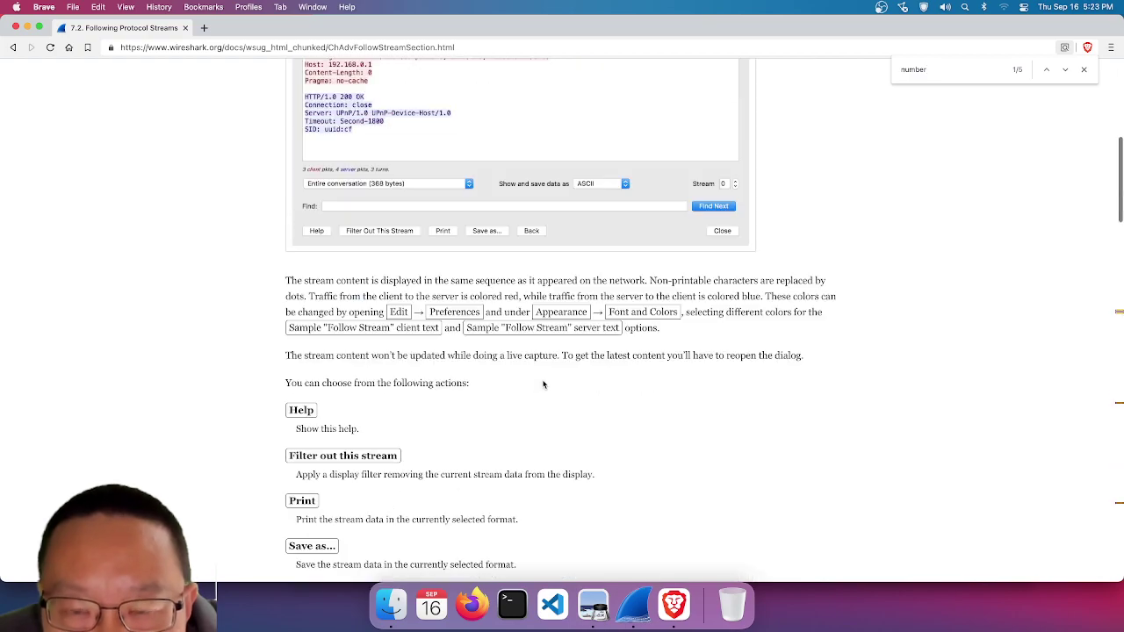
scroll(542, 384, down, 4)
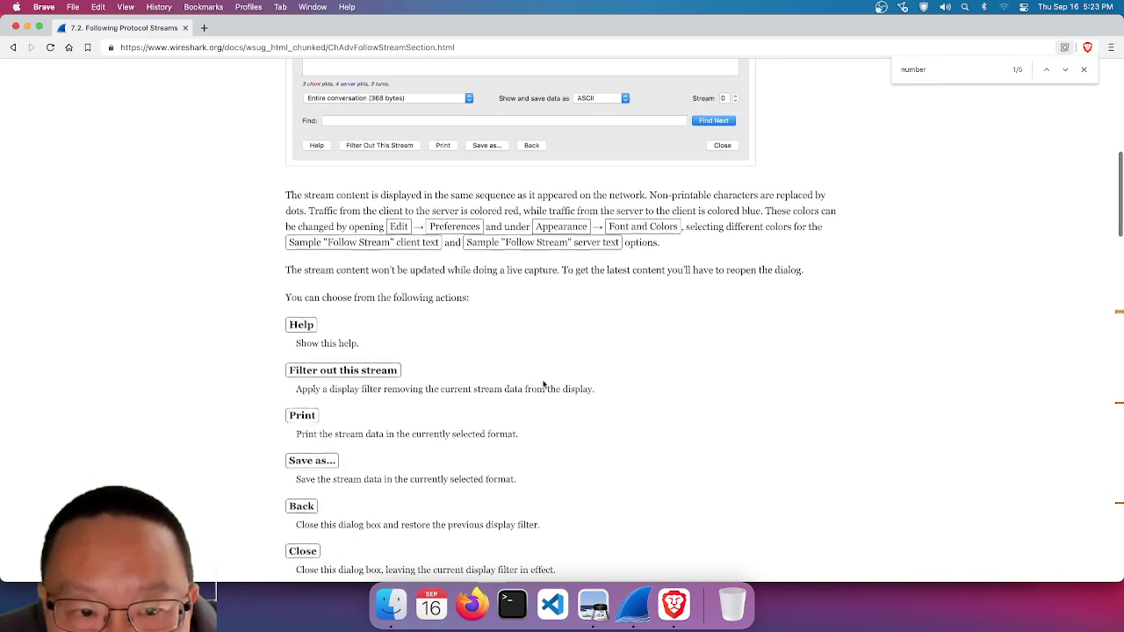
scroll(542, 384, down, 20)
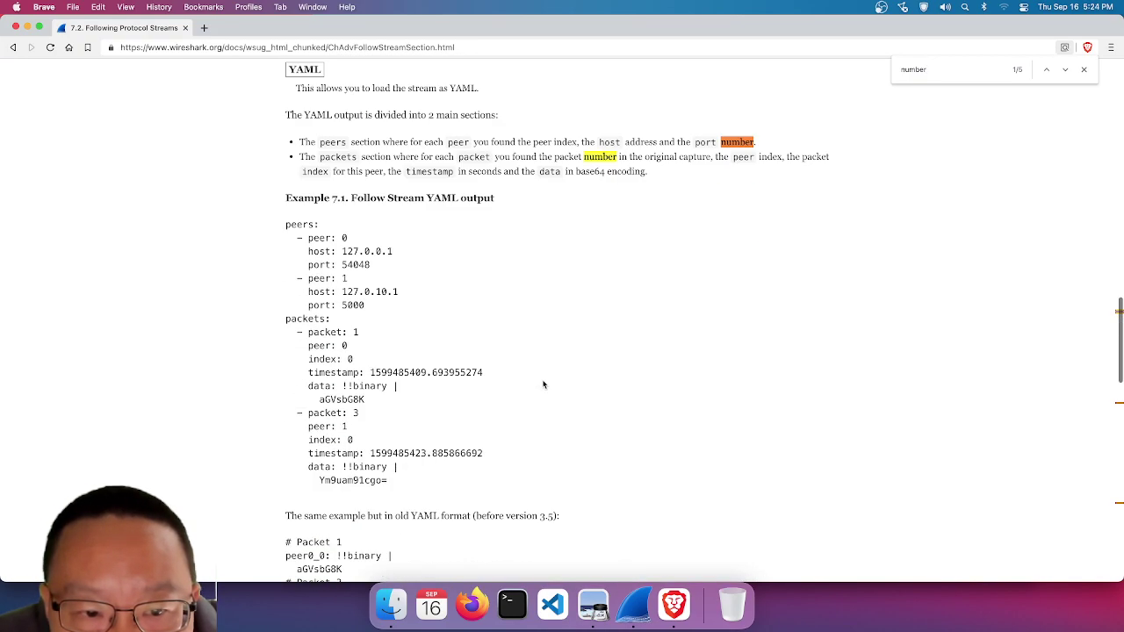
scroll(543, 384, down, 1)
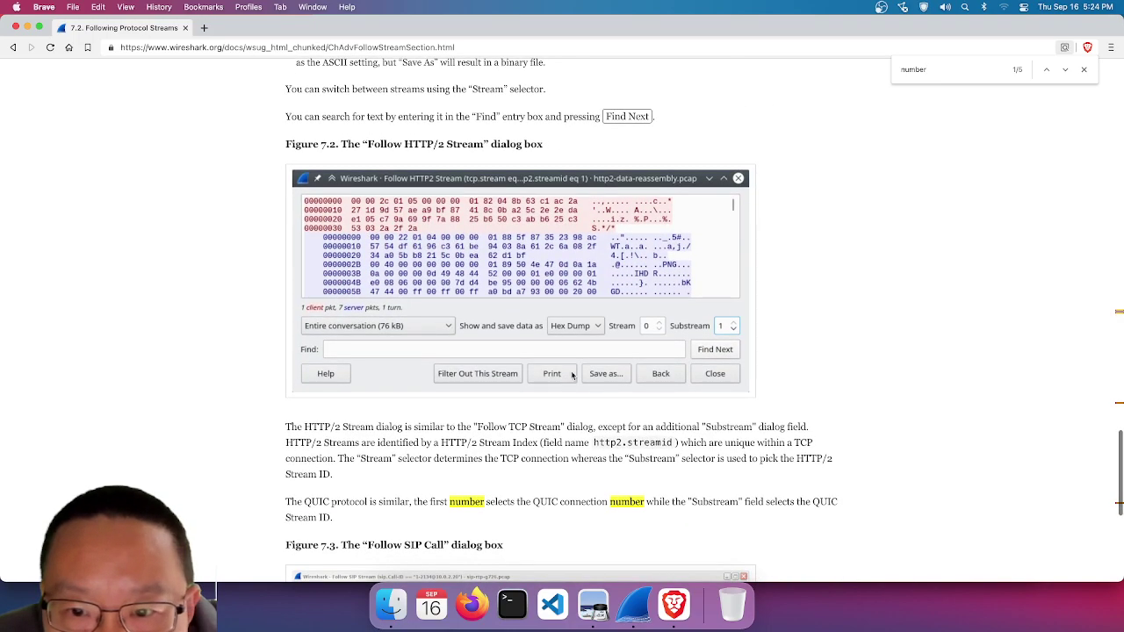
scroll(640, 413, down, 1)
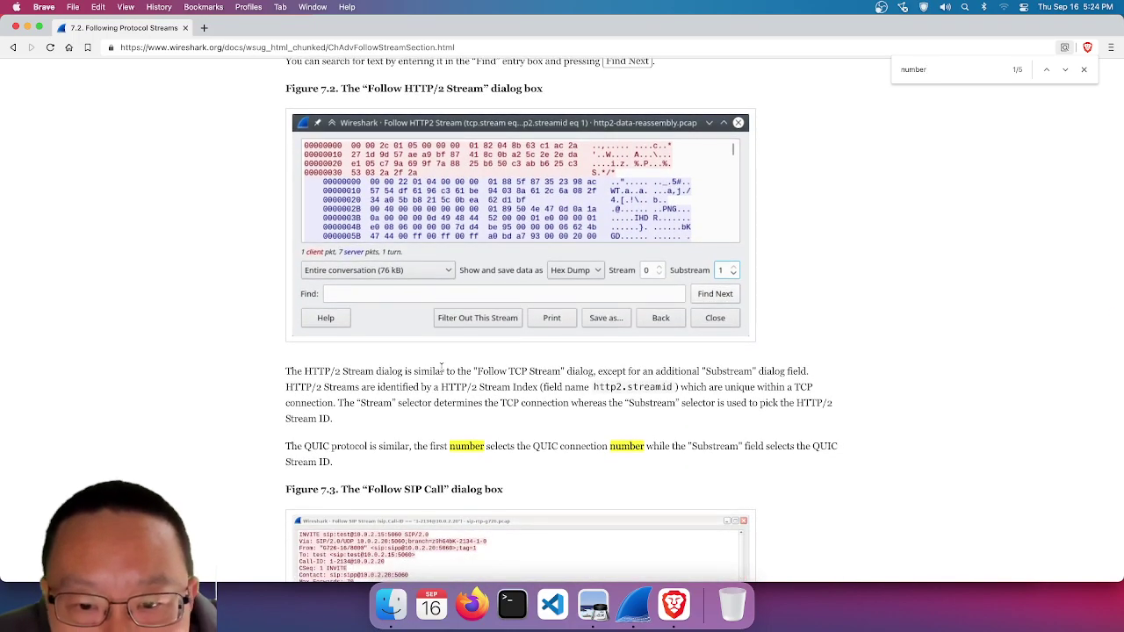
click(11, 48)
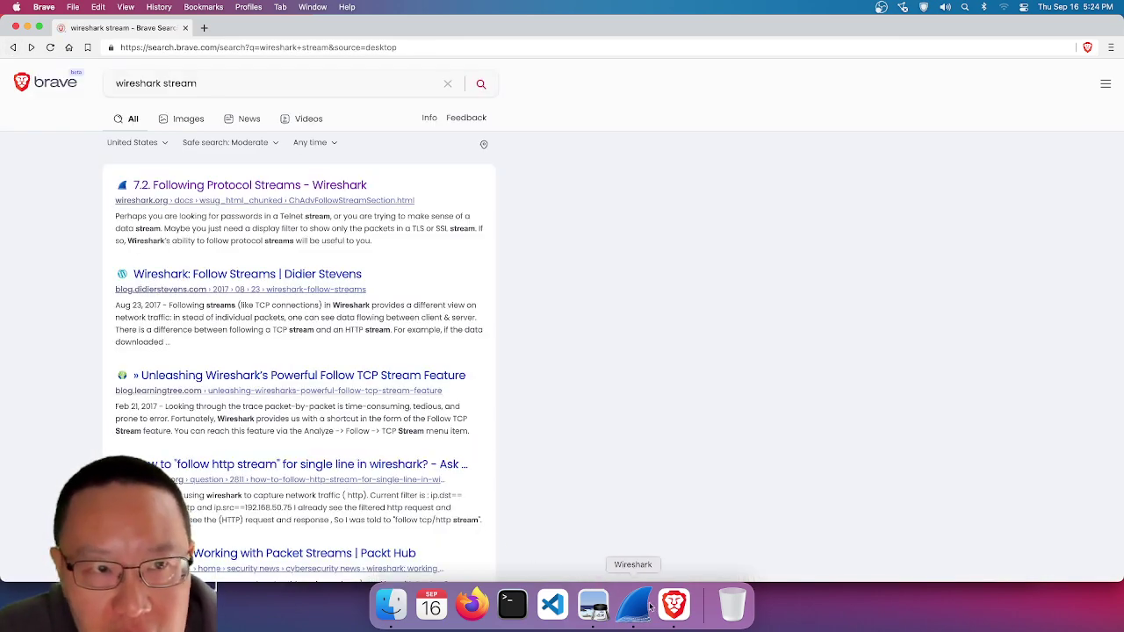
- Switch back to Wireshark, close the stream window and clear the display filter to browse all packets
click(650, 606)
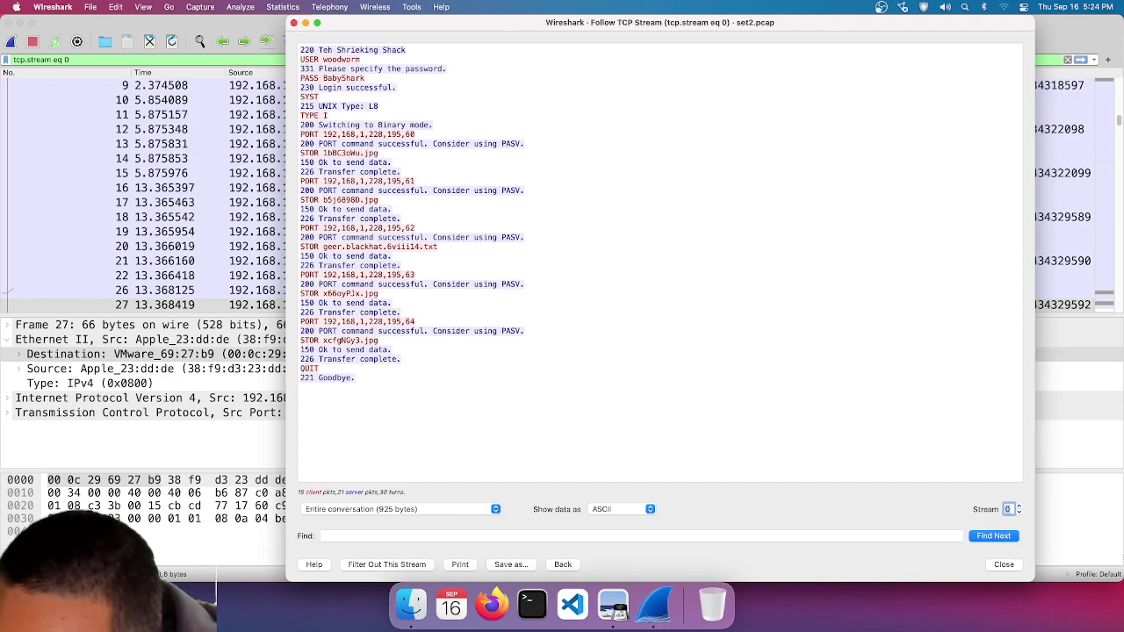
click(1003, 565)
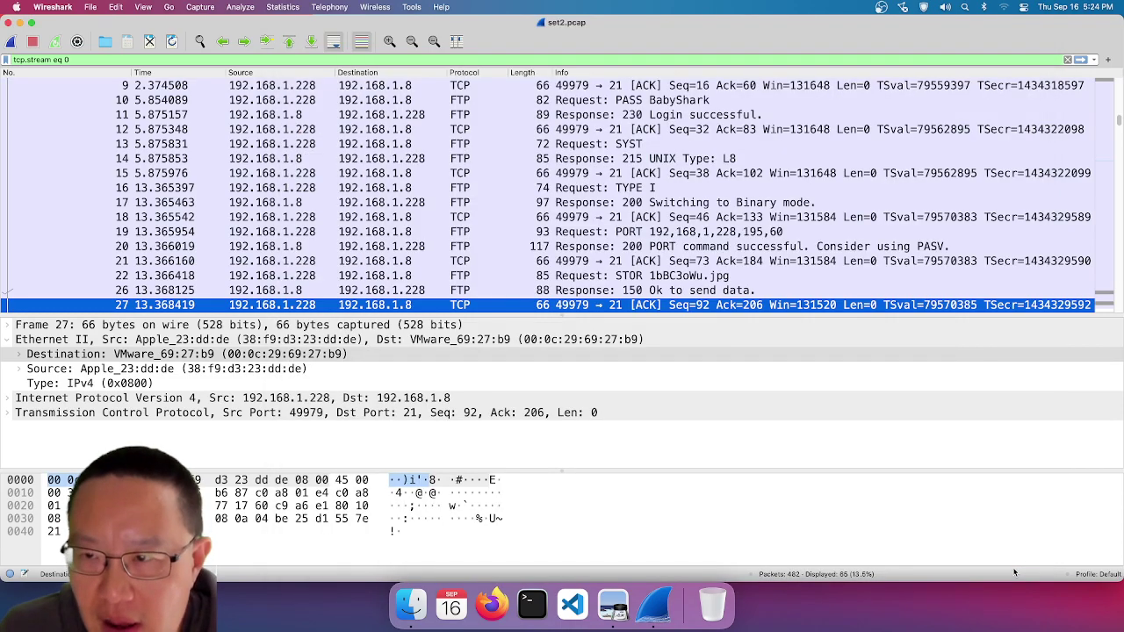
click(1067, 60)
scroll(871, 217, down, 20)
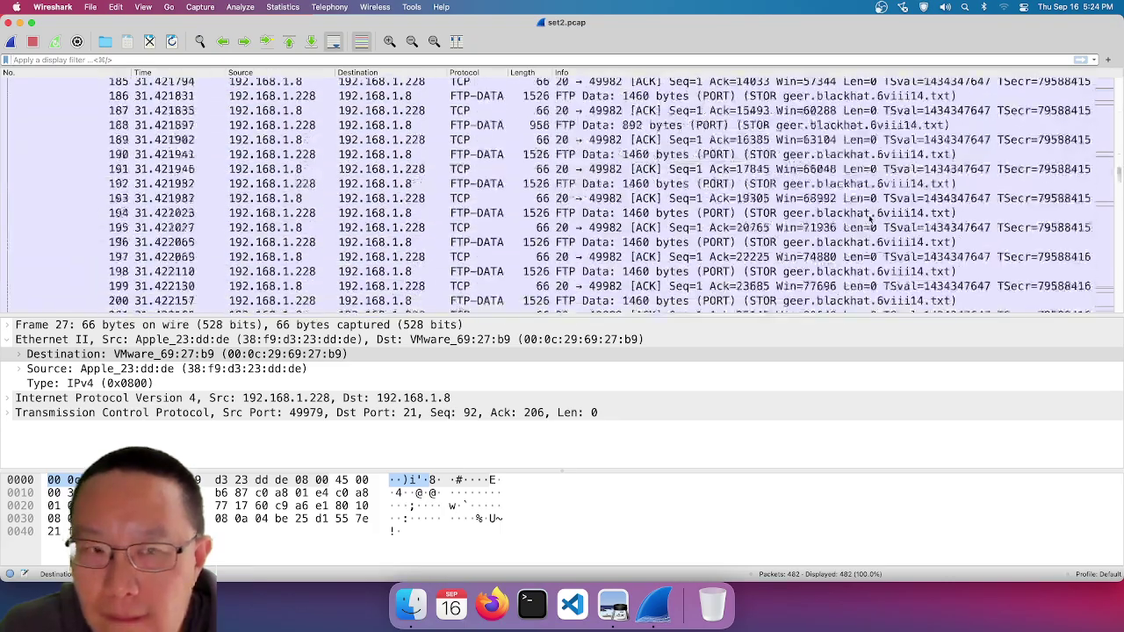
- Look through the unfiltered packet list of set2.pcap from the first packet to the last for the FTP sessions and file transfers
scroll(870, 219, down, 5)
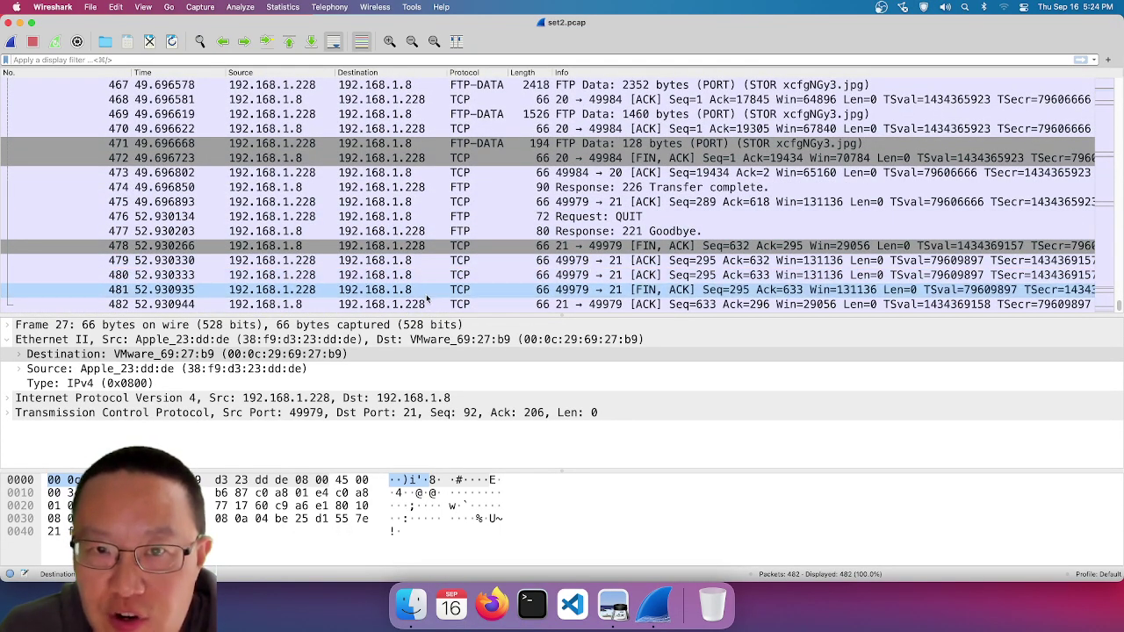
scroll(430, 306, up, 20)
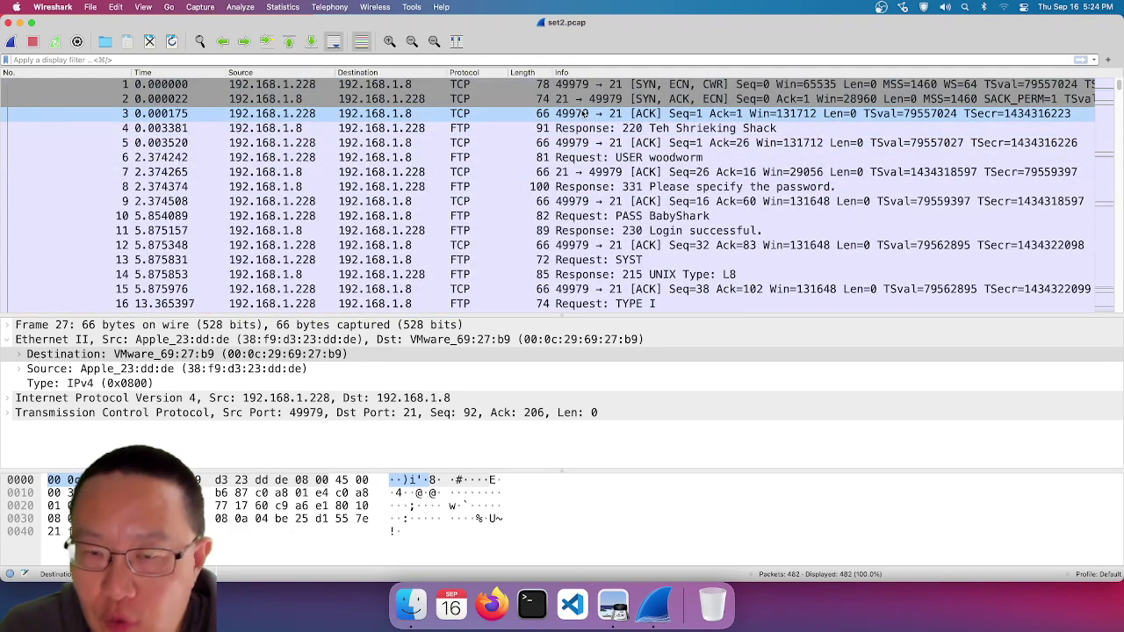
right_click(584, 113)
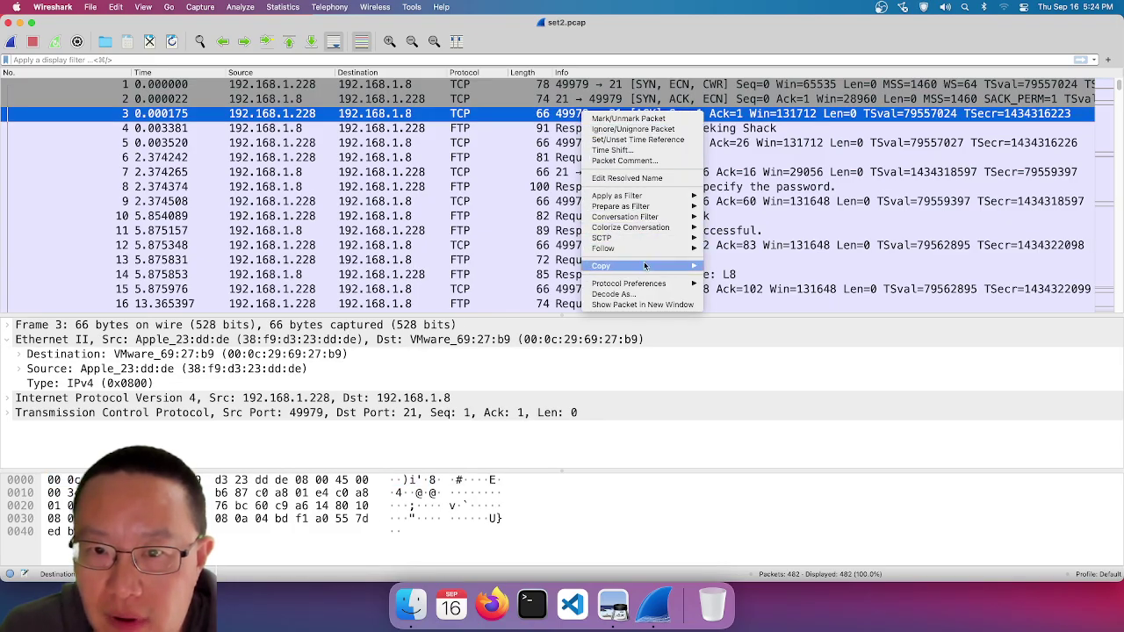
mouse_move(646, 253)
key(Escape)
scroll(439, 249, down, 20)
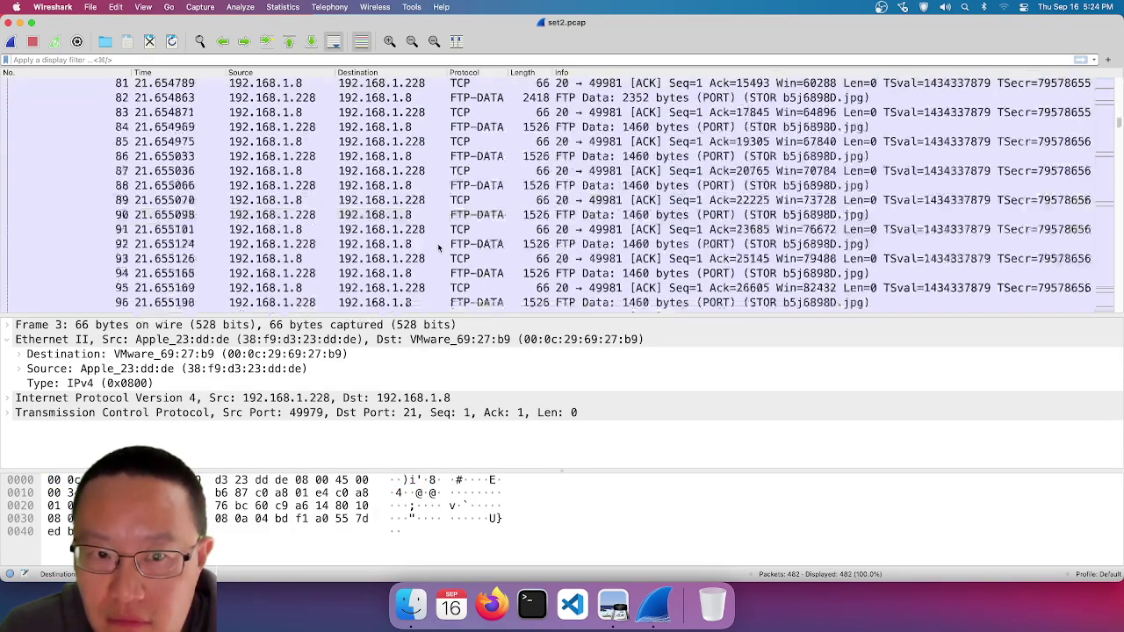
scroll(438, 248, down, 6)
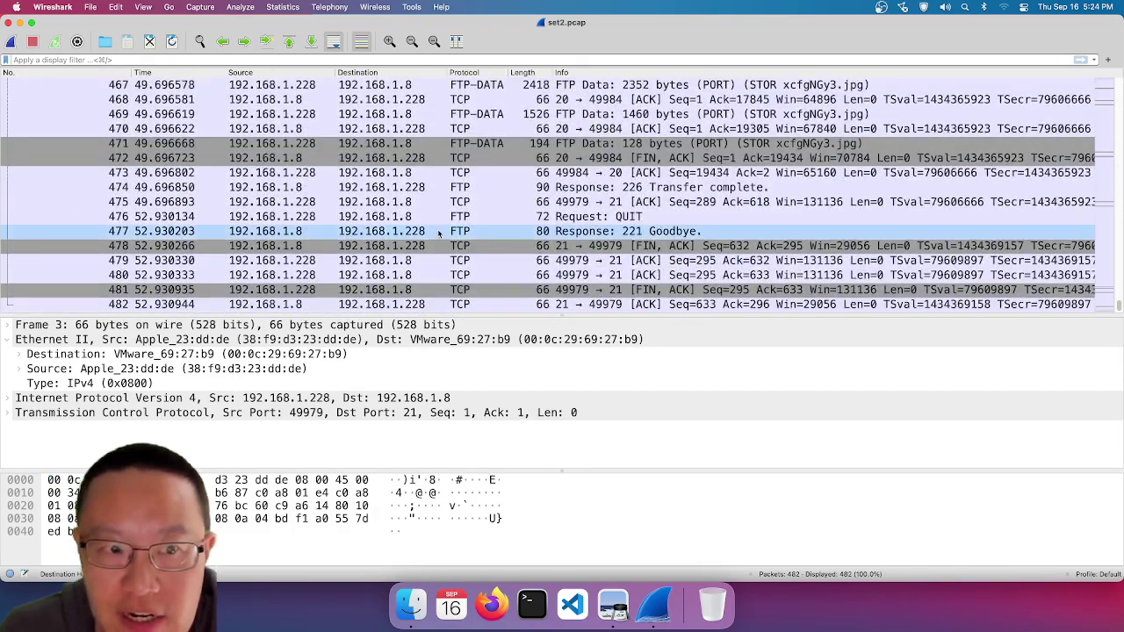
scroll(440, 219, up, 18)
scroll(439, 184, up, 14)
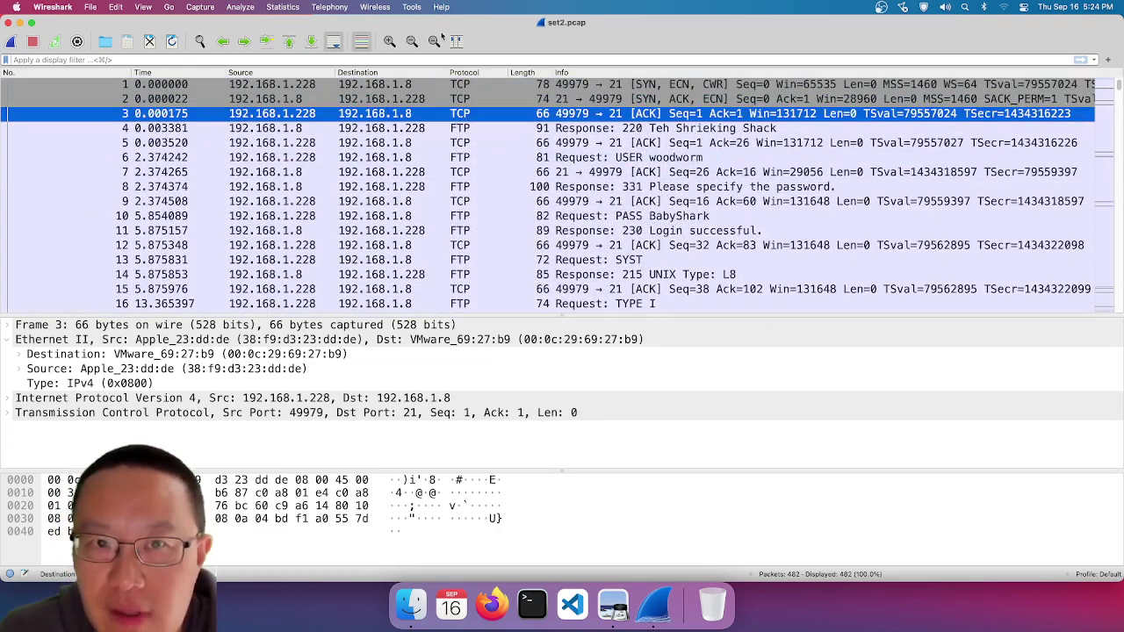
- Follow the TCP stream of the first packet in the capture
right_click(446, 83)
mouse_move(520, 224)
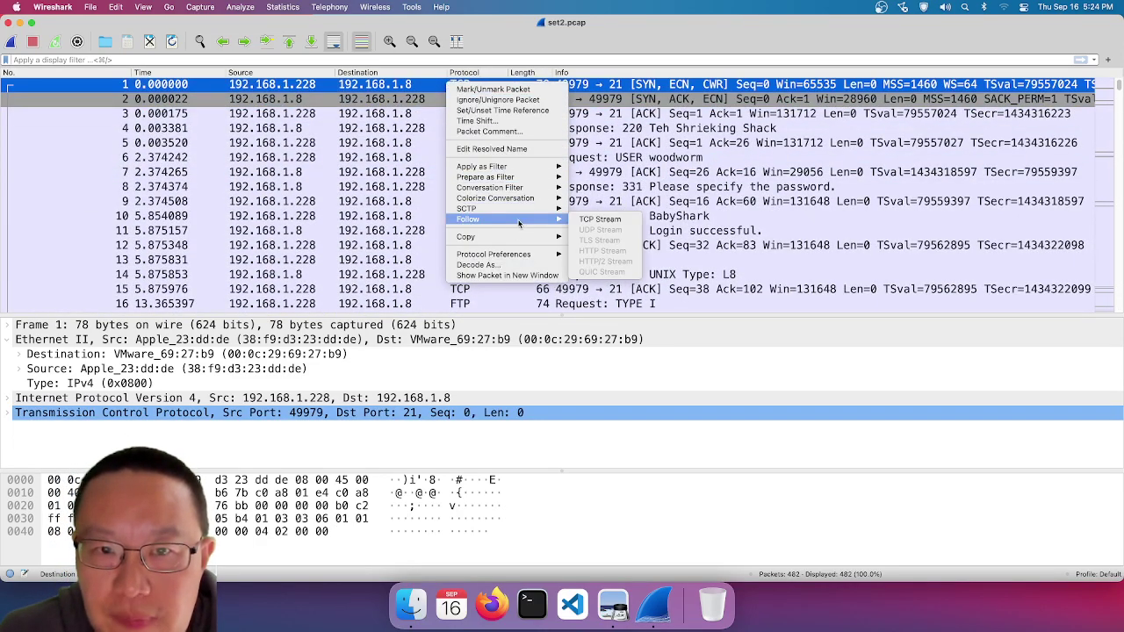
click(585, 225)
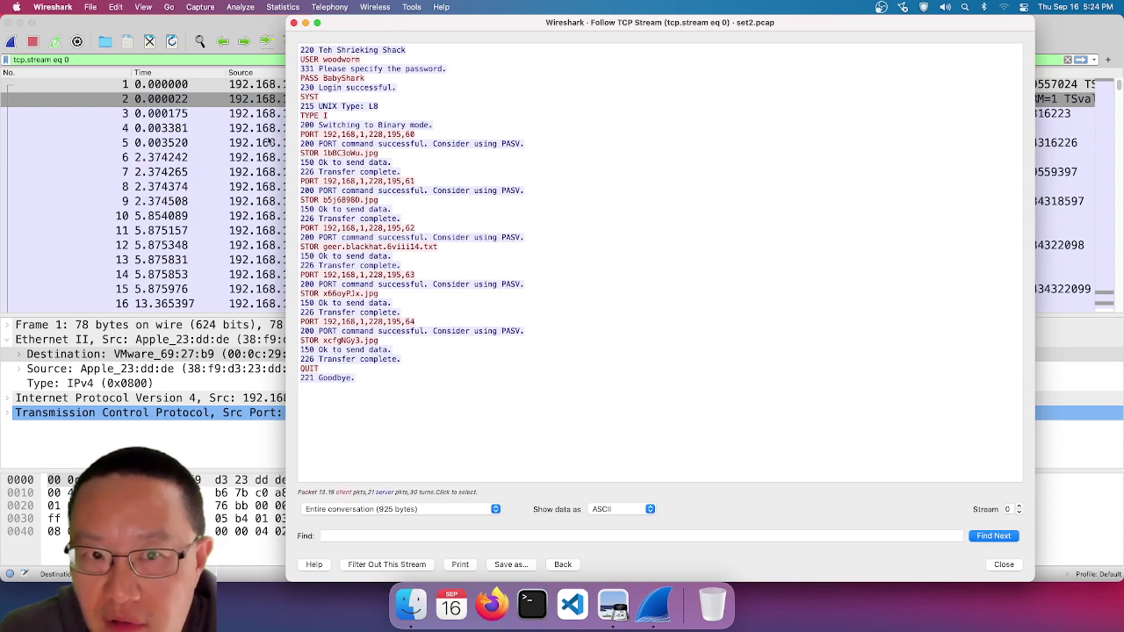
- Examine which packet numbers belong to TCP stream 0 in the filtered packet list, and check the stream selector for the total number of streams
scroll(239, 206, down, 1)
scroll(240, 206, down, 15)
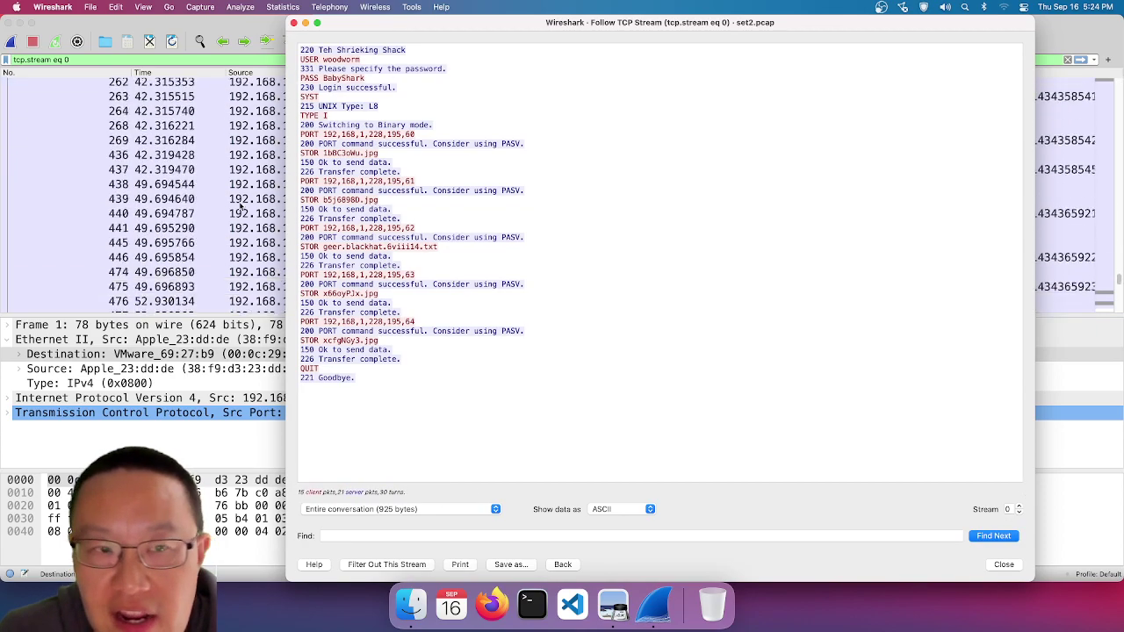
scroll(240, 206, up, 15)
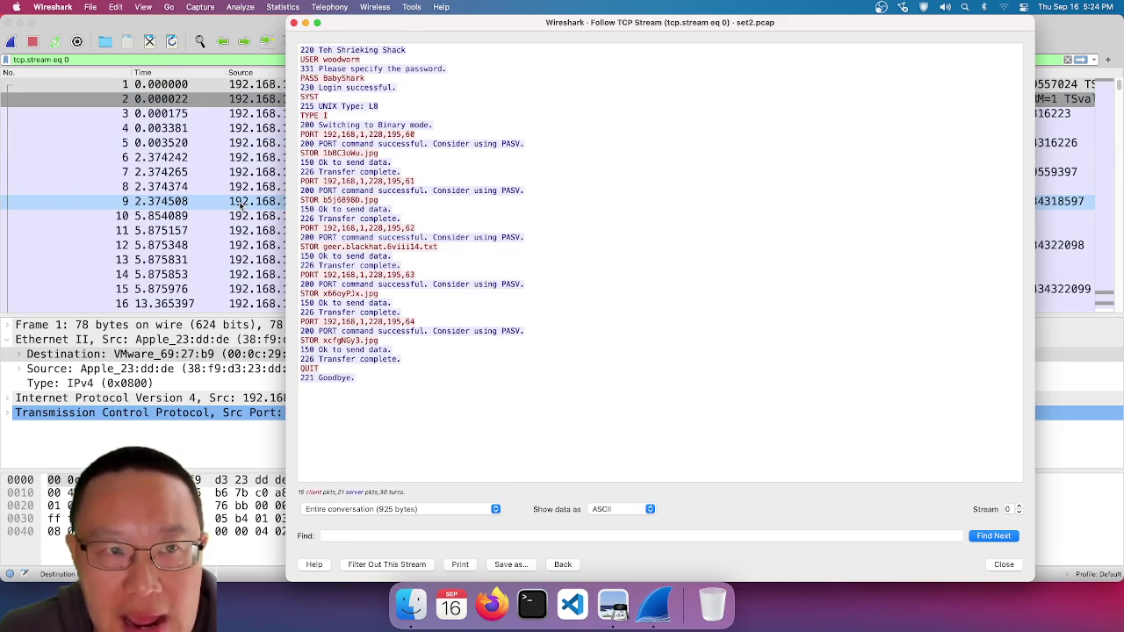
scroll(194, 238, down, 15)
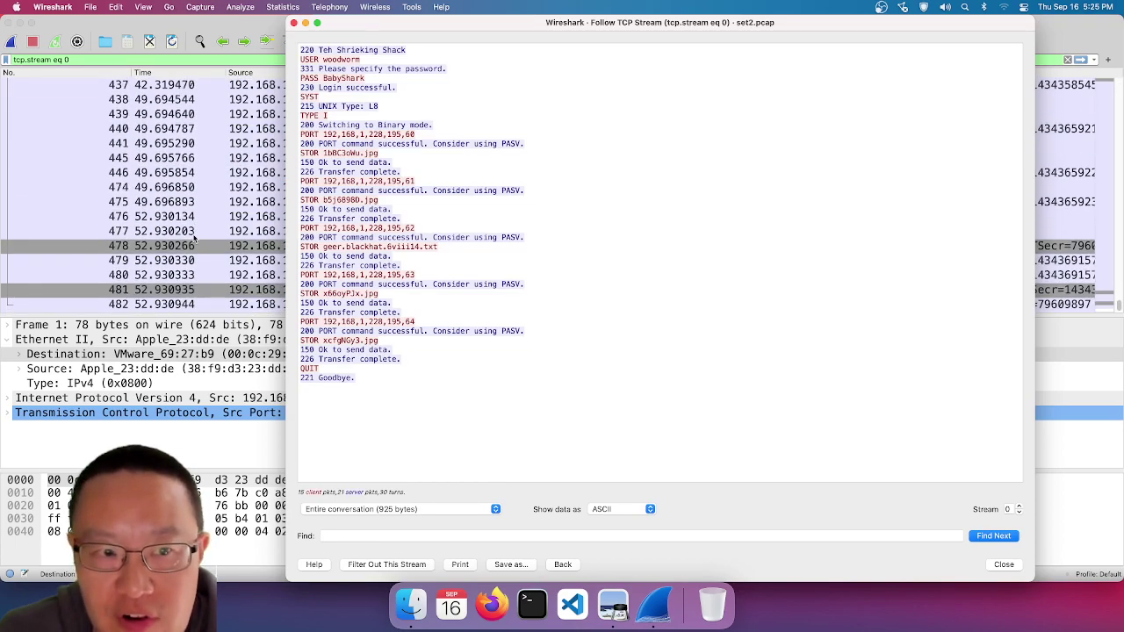
scroll(194, 237, up, 10)
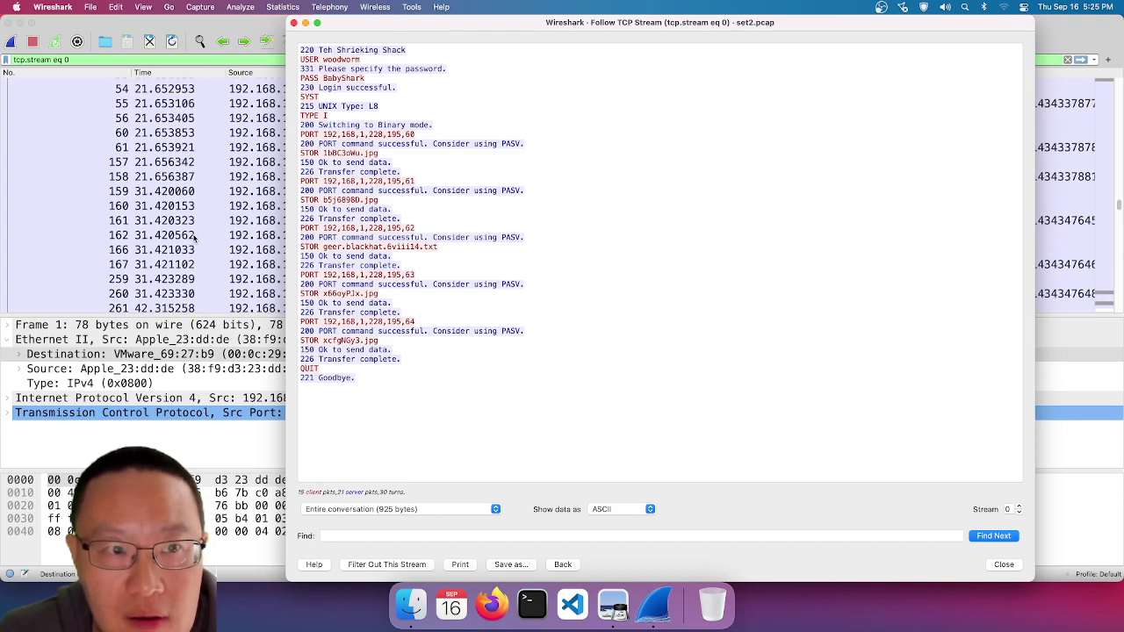
scroll(194, 237, down, 1)
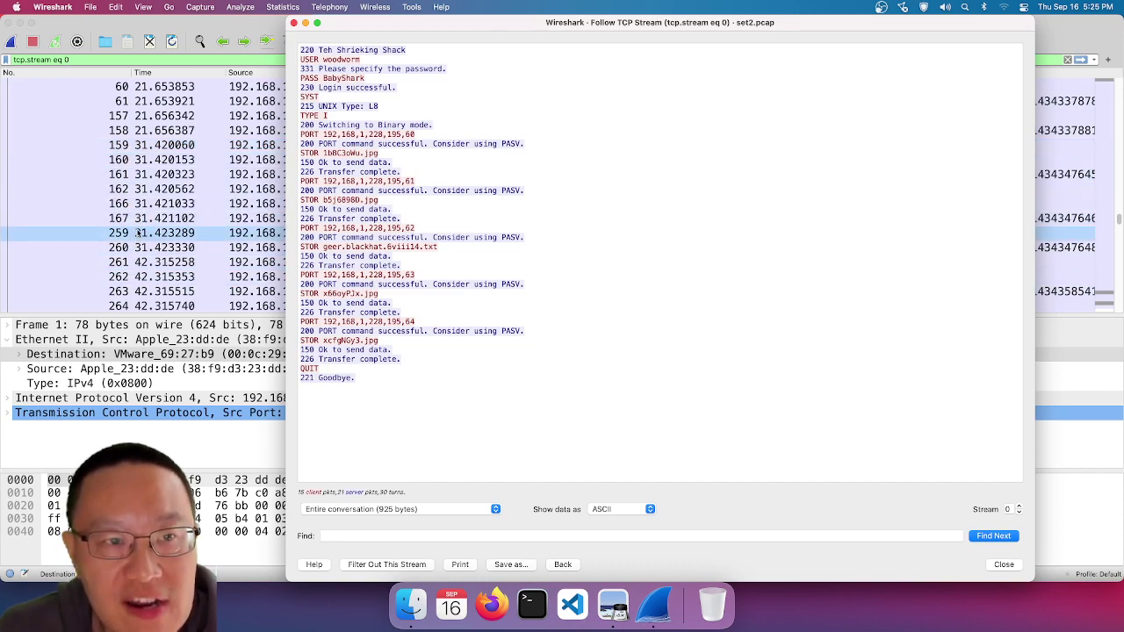
scroll(176, 251, down, 10)
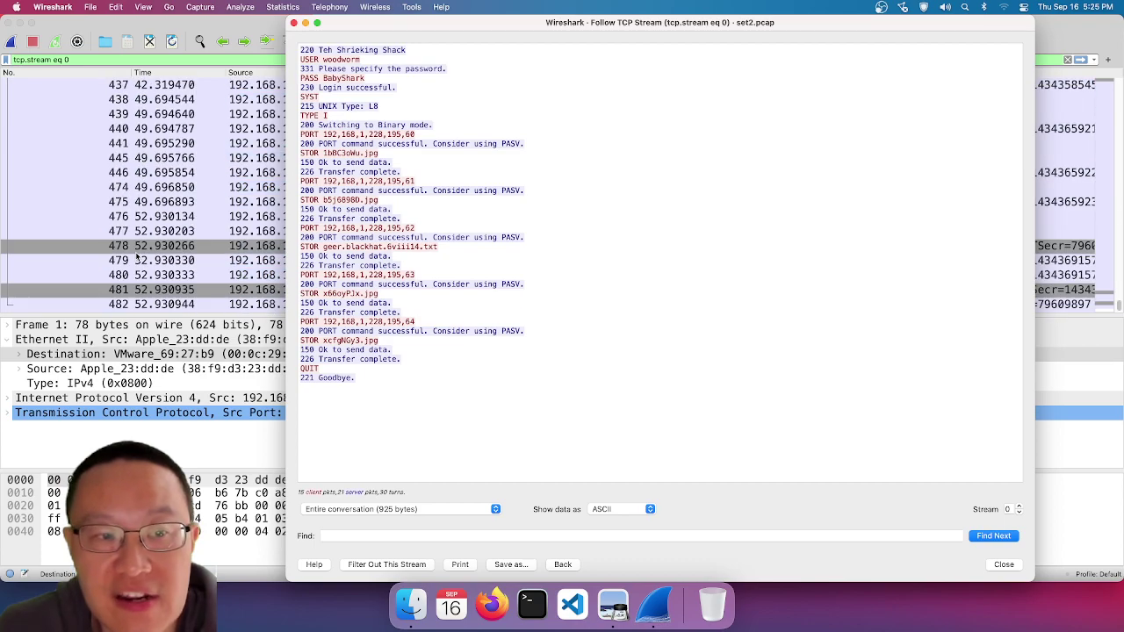
scroll(175, 211, up, 3)
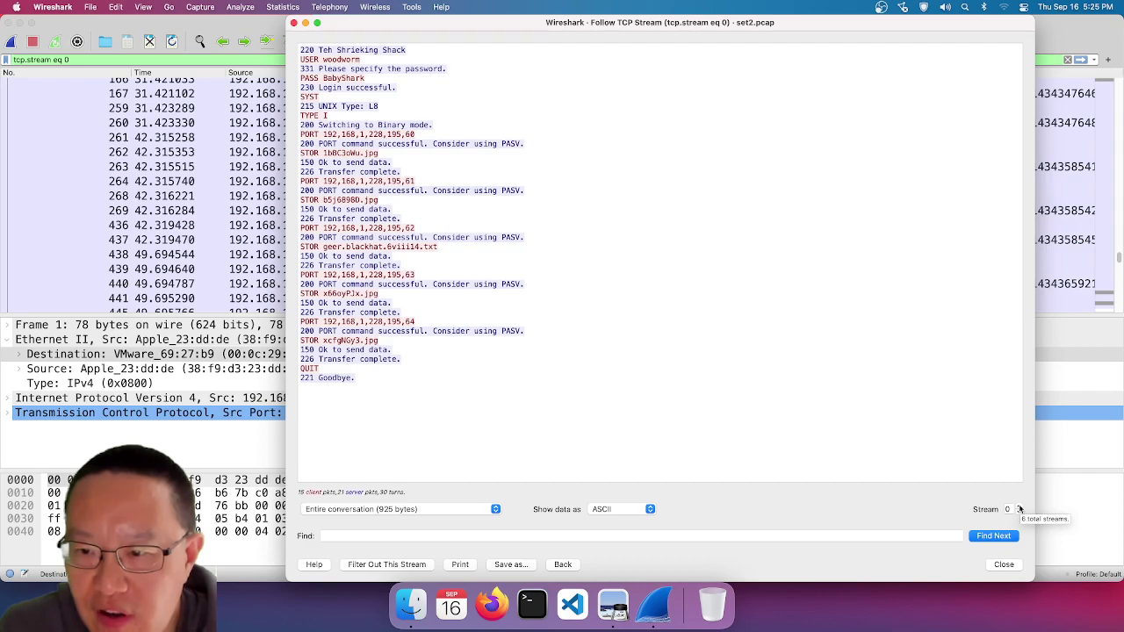
- Examine TCP streams 1 through 4 one after another, including the packets belonging to each stream
click(1020, 508)
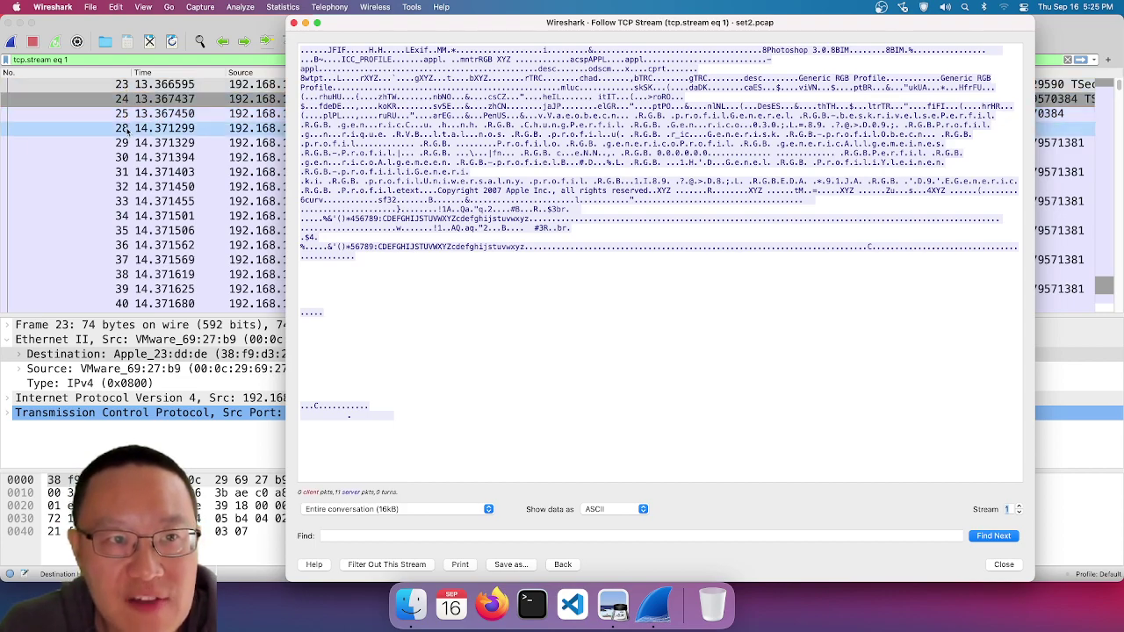
scroll(134, 194, down, 5)
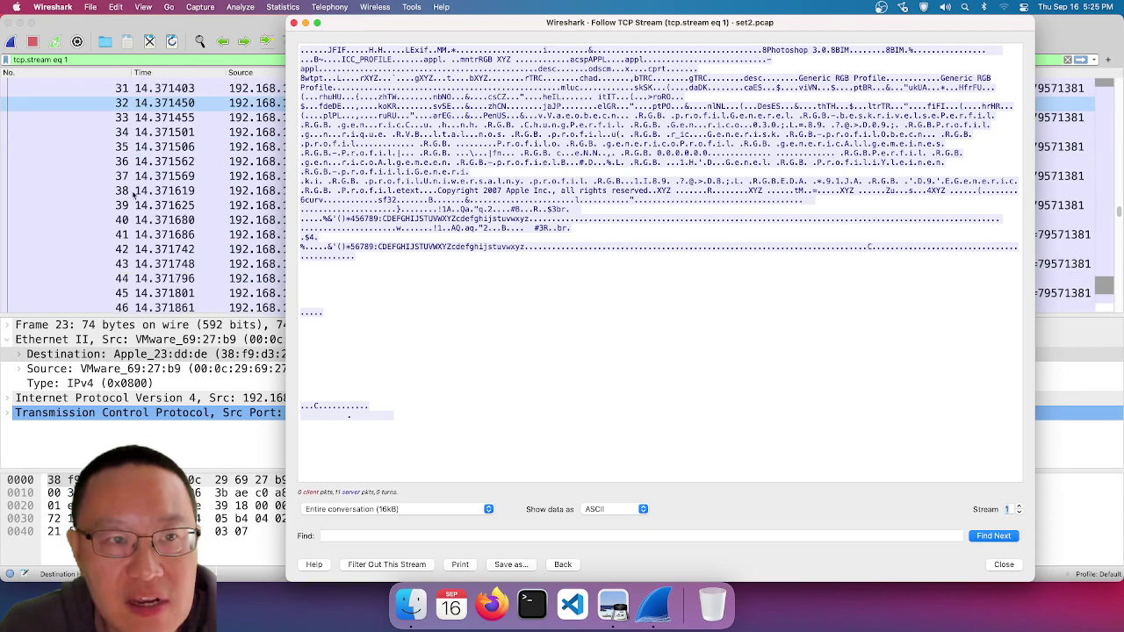
click(1019, 506)
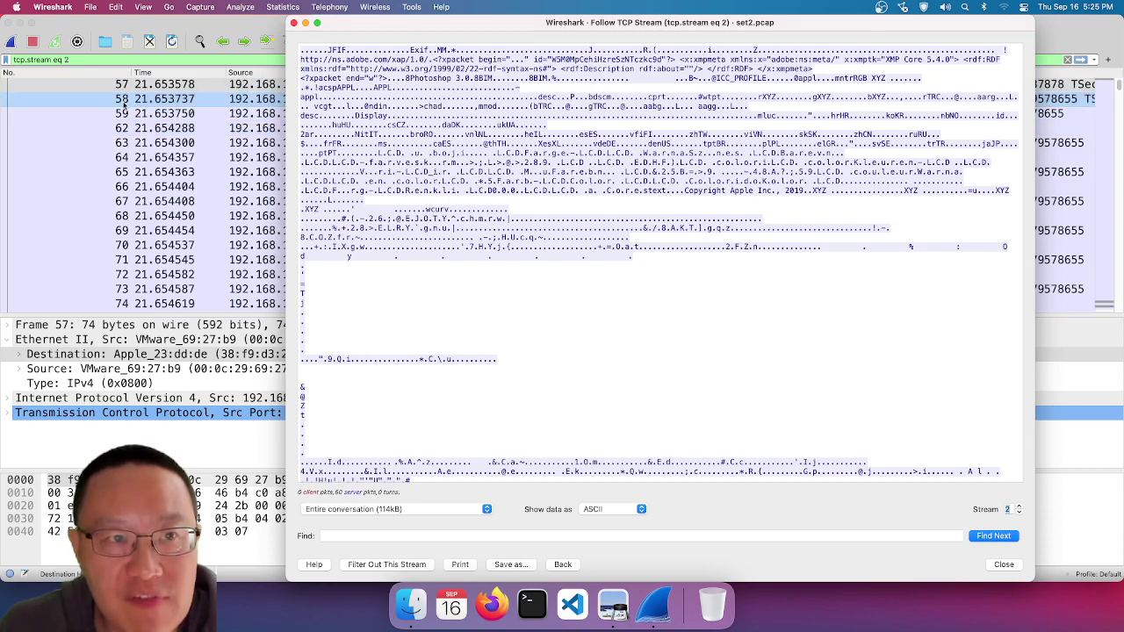
scroll(126, 123, down, 20)
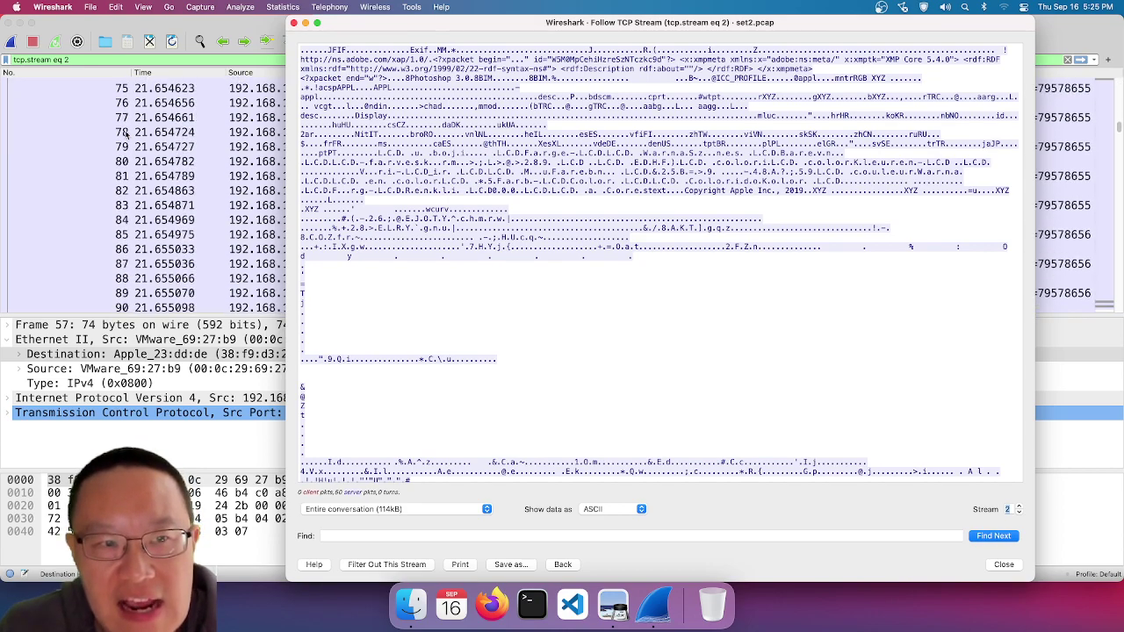
scroll(125, 134, down, 2)
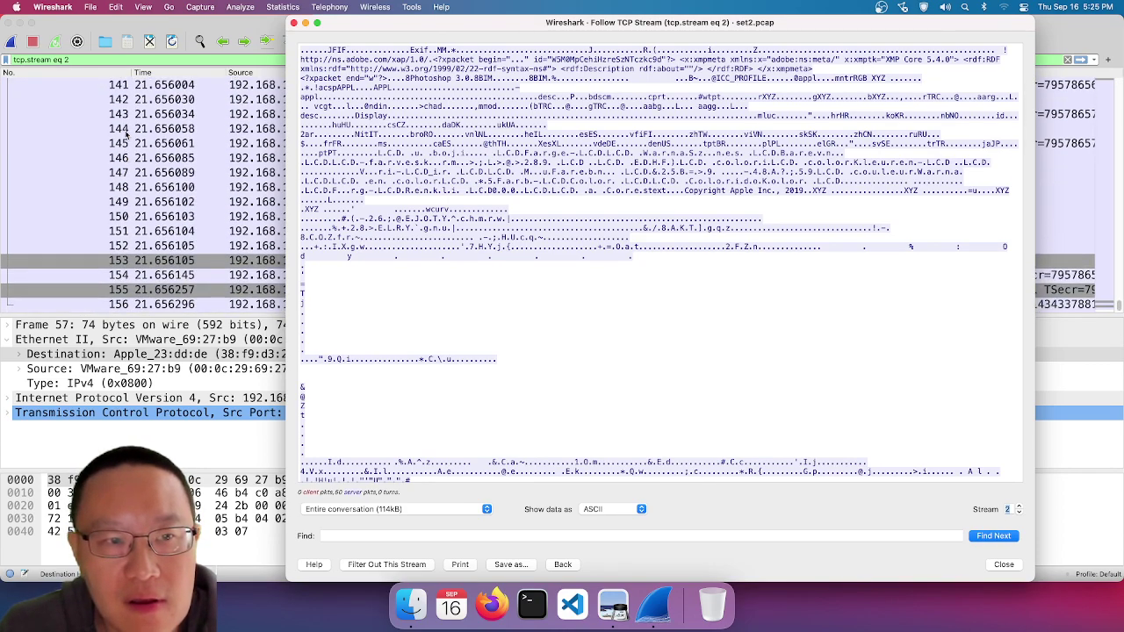
click(1018, 507)
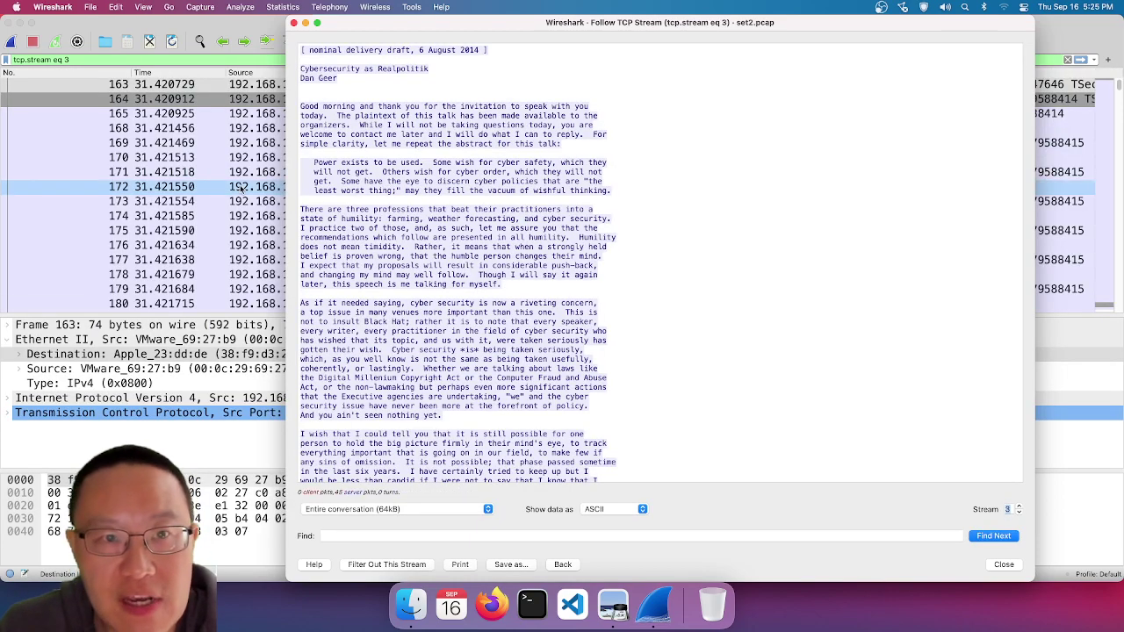
scroll(243, 189, down, 15)
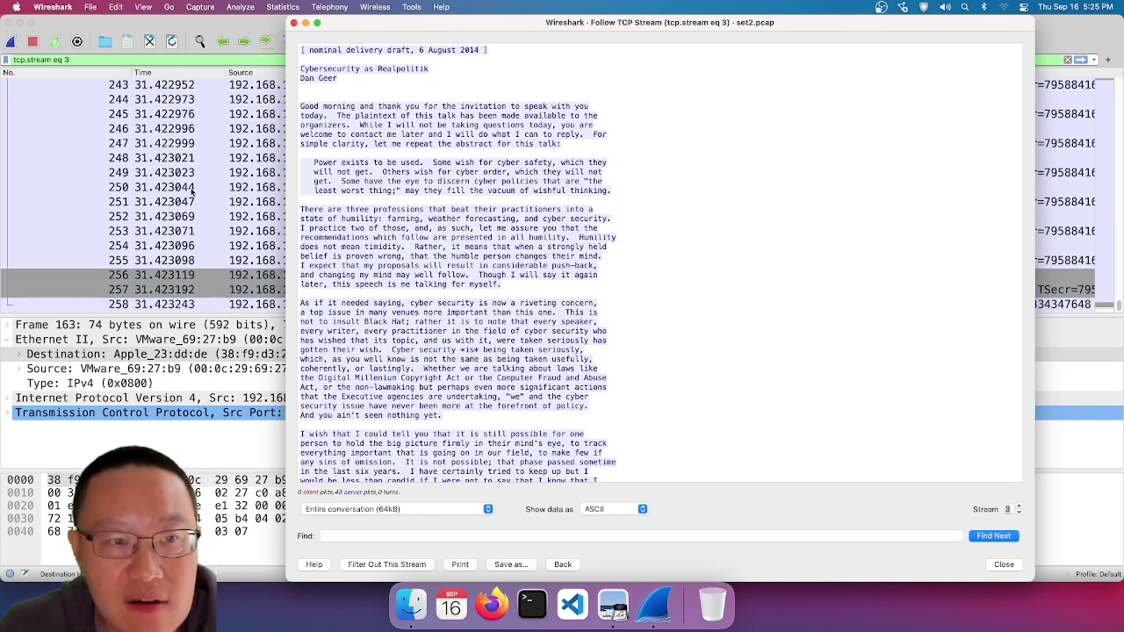
click(1019, 505)
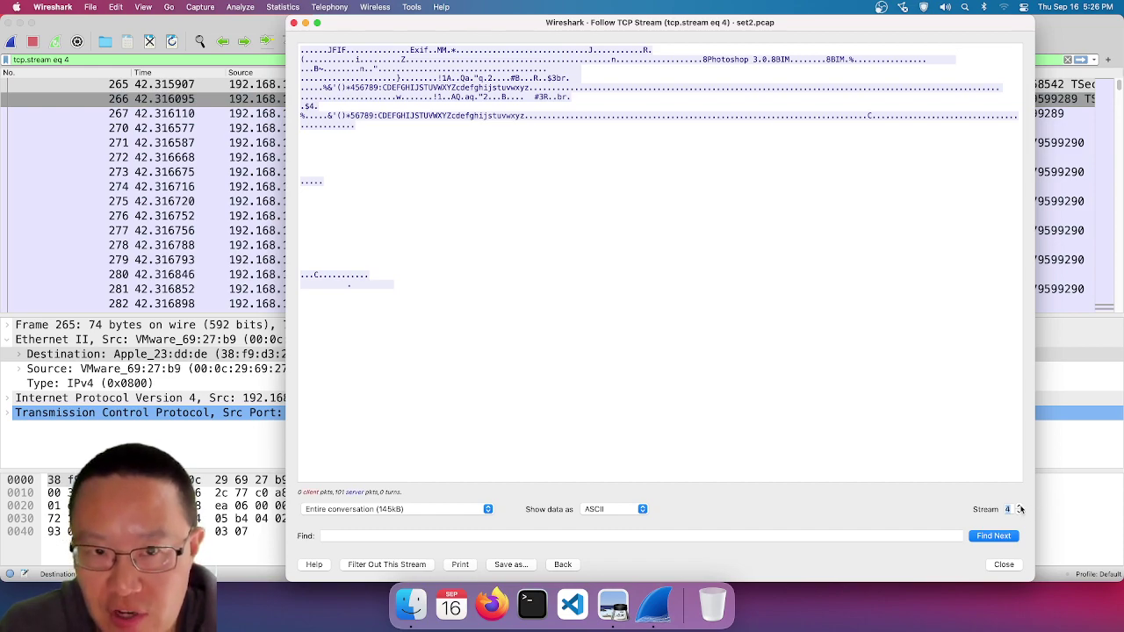
- Go back to TCP stream 1 and save its ASCII content to the Desktop as output1
click(1020, 513)
click(1019, 513)
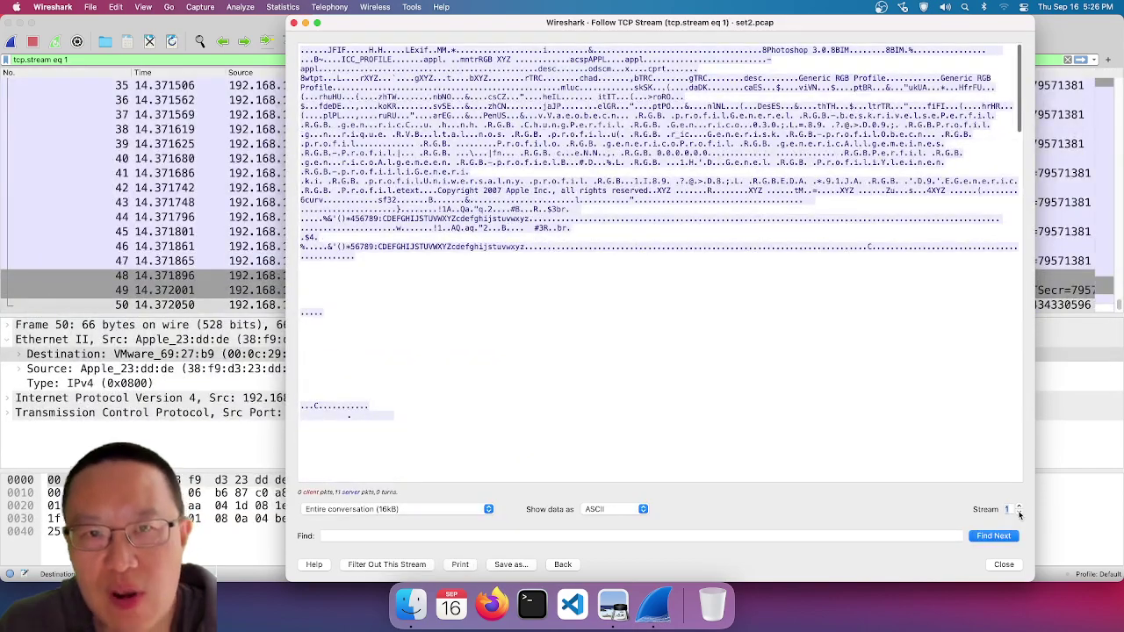
click(1019, 513)
click(1019, 507)
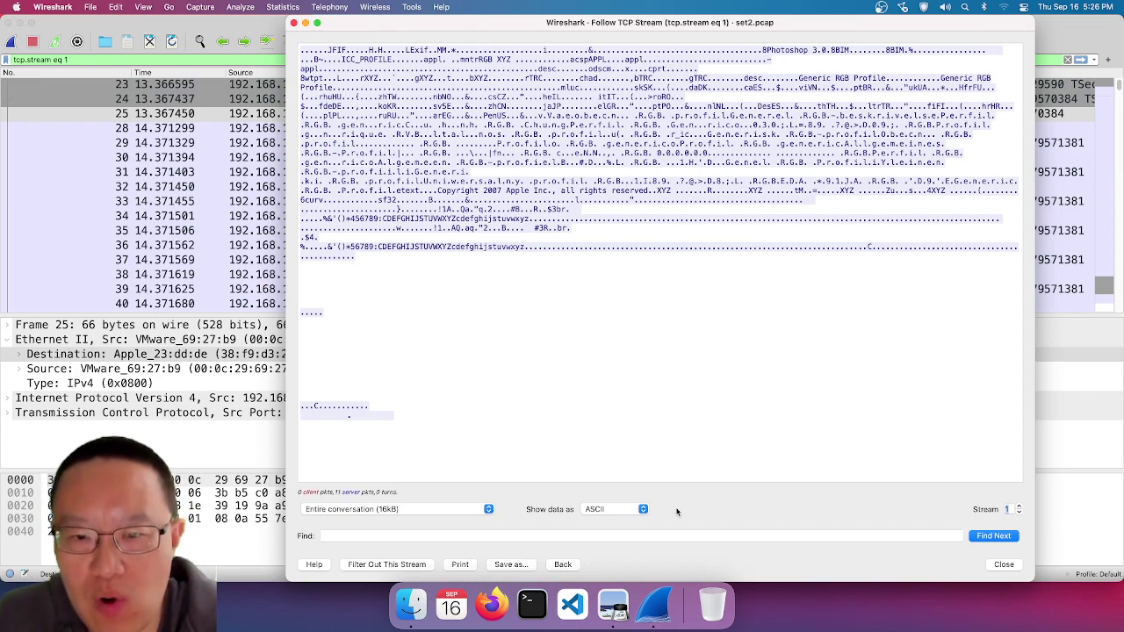
click(513, 567)
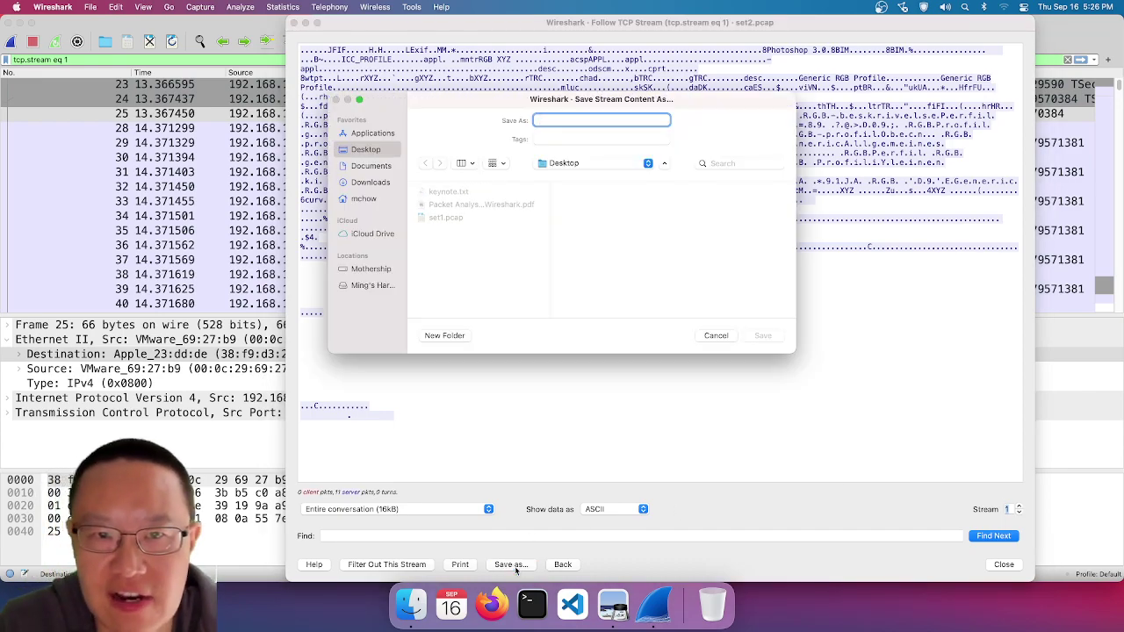
text(output1)
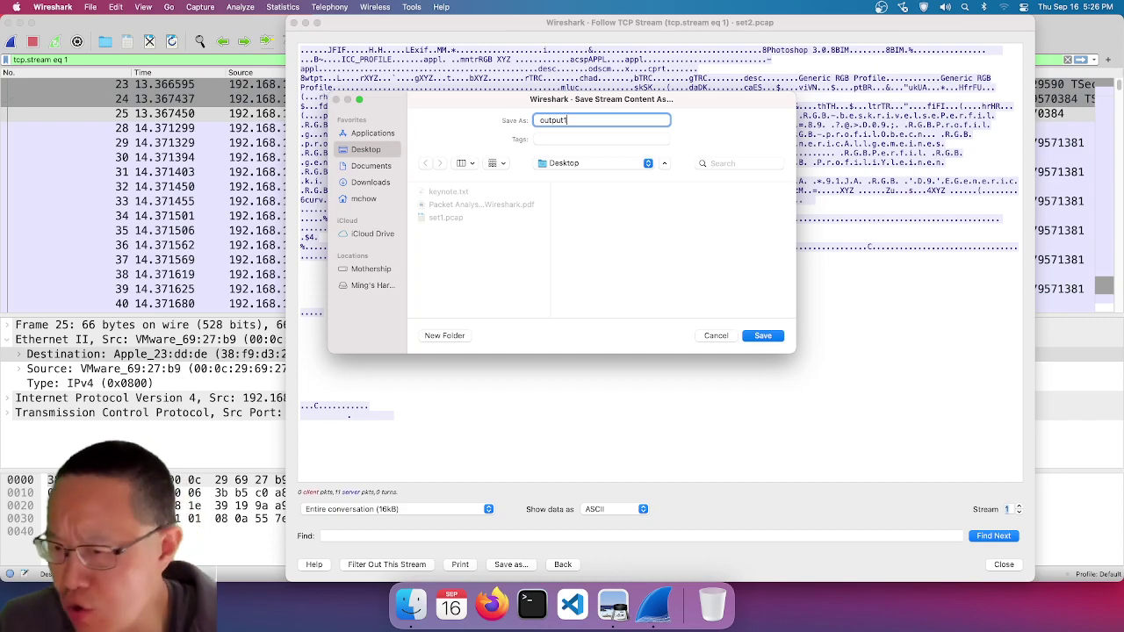
key(Return)
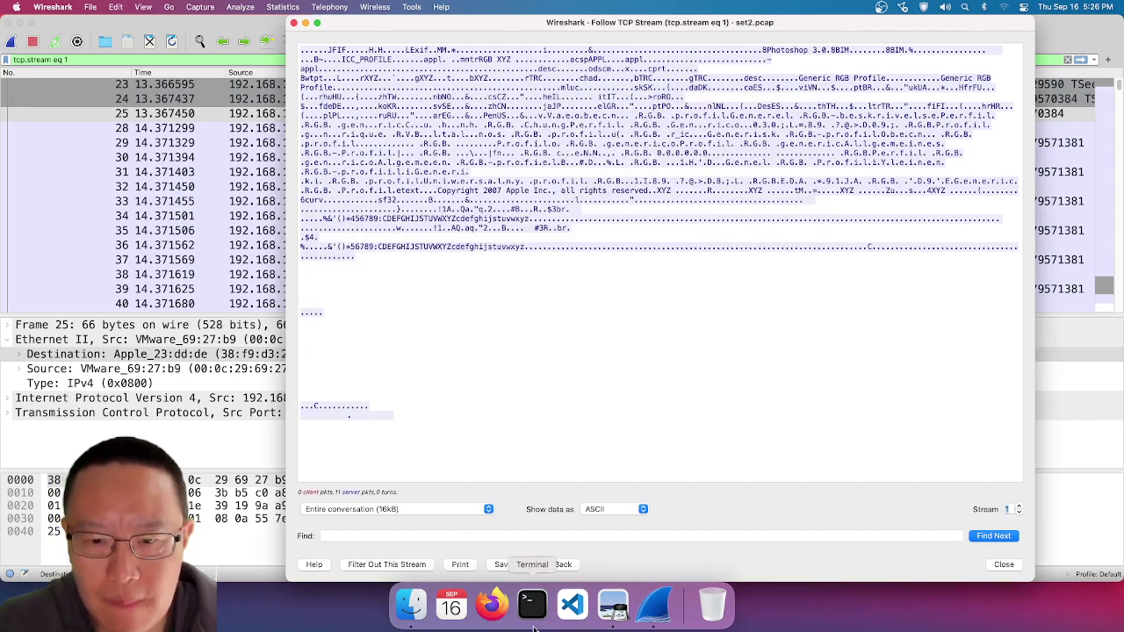
- Switch to Visual Studio Code, open keynote.txt from the Desktop, read through to its end and close it
click(559, 617)
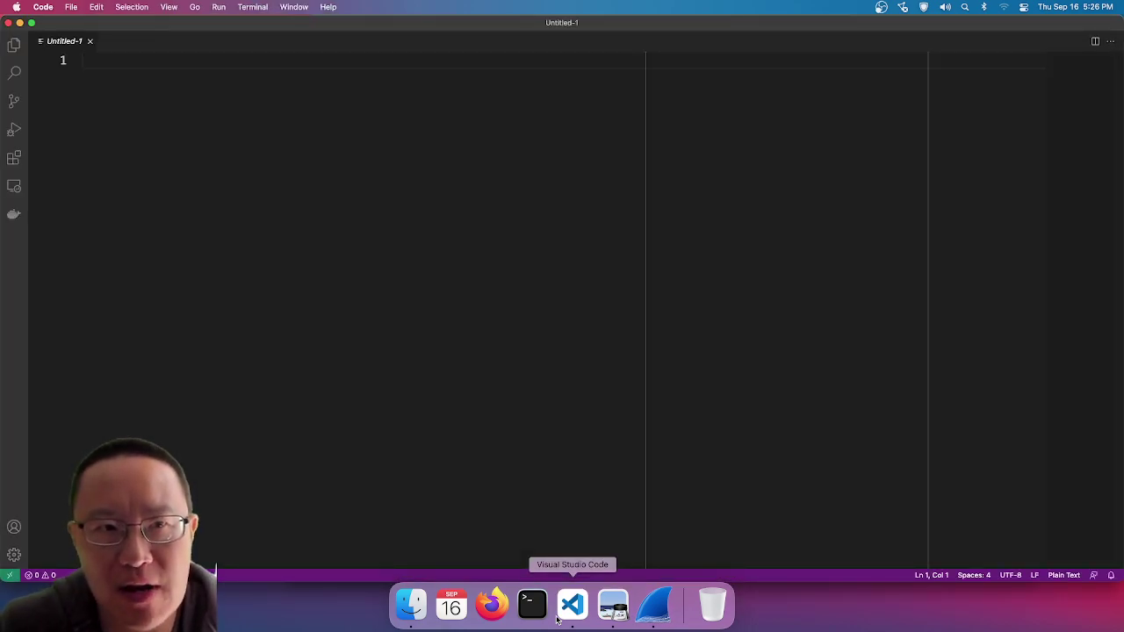
key(super+o)
click(390, 227)
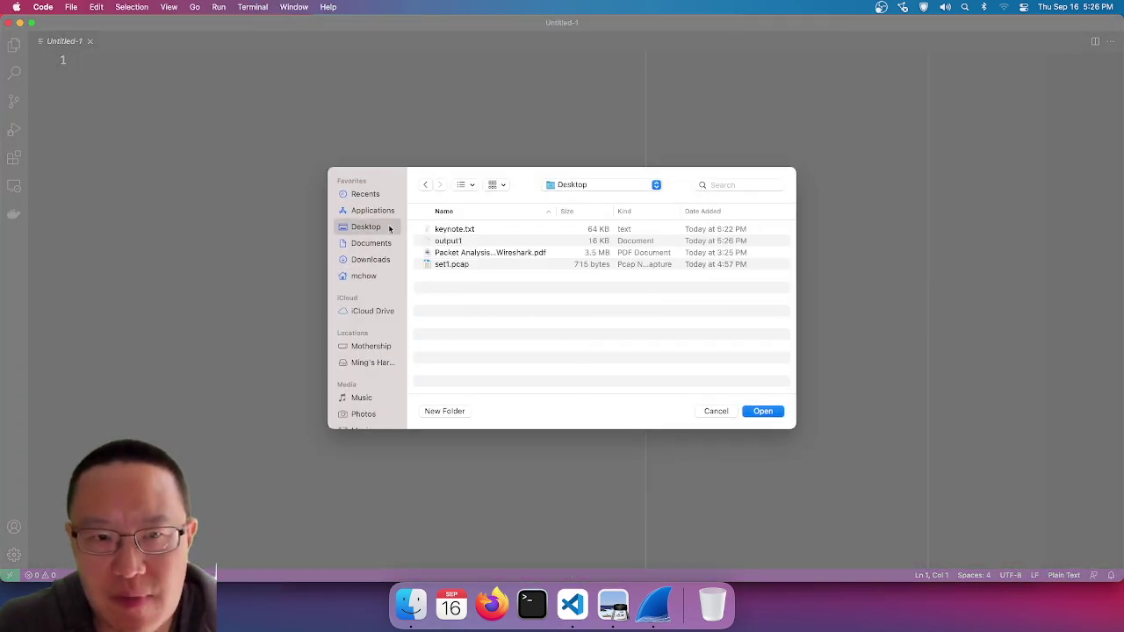
double_click(453, 229)
scroll(452, 303, down, 15)
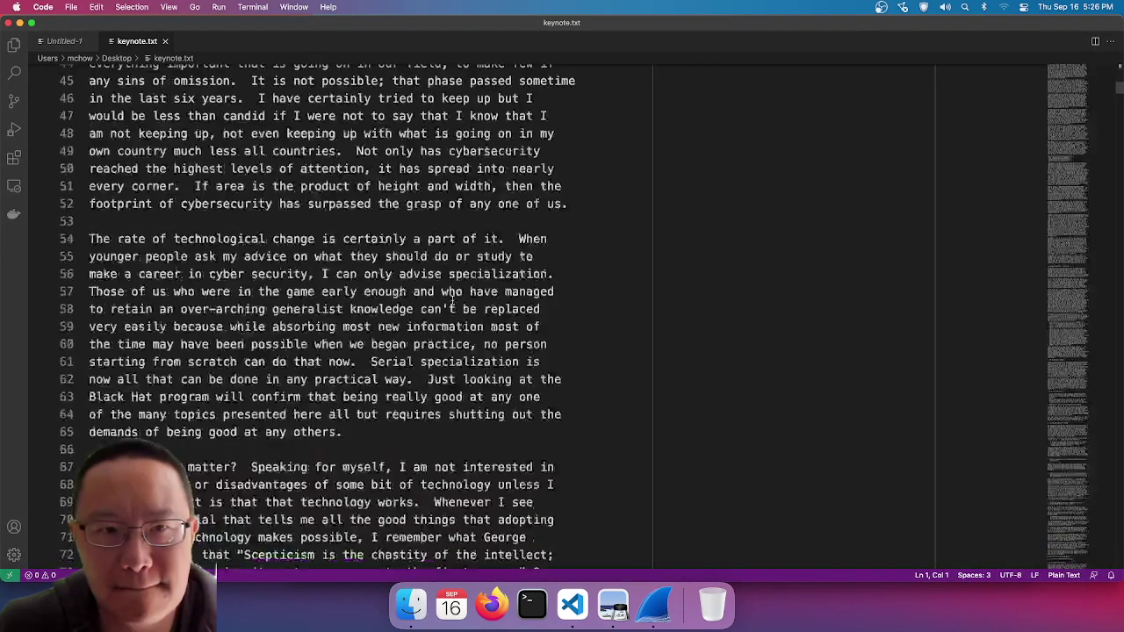
scroll(452, 303, down, 20)
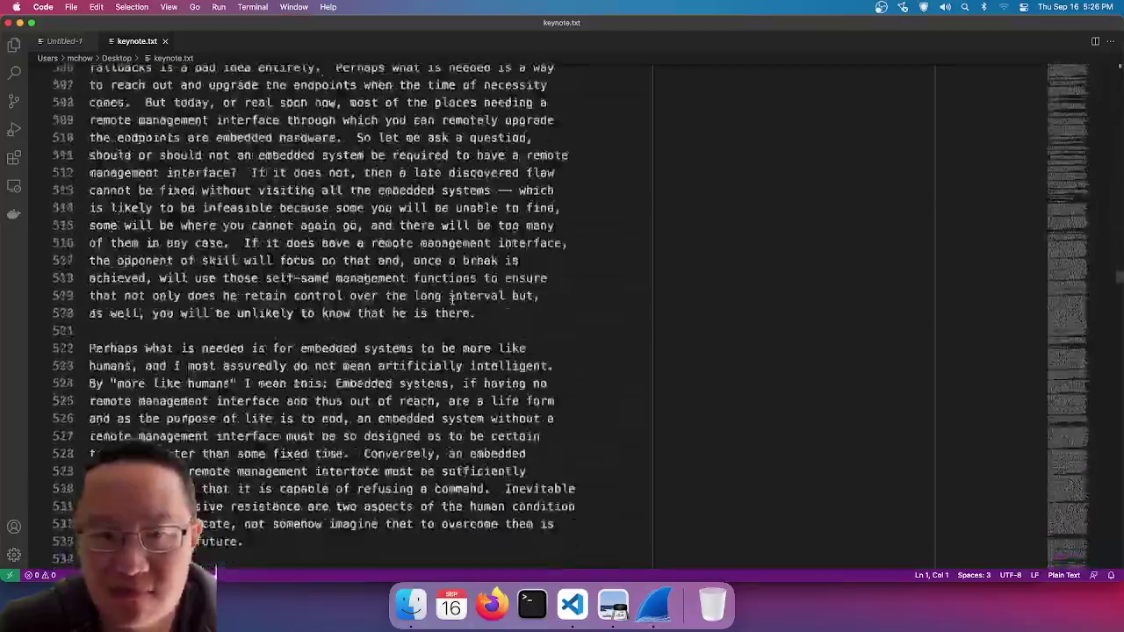
scroll(452, 299, down, 20)
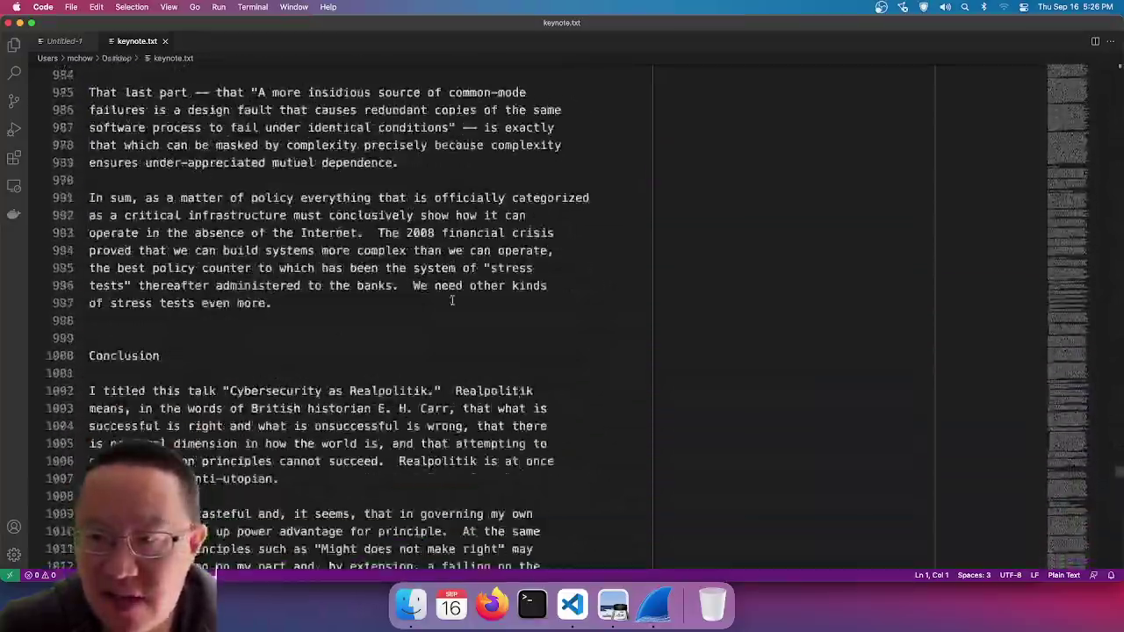
scroll(452, 301, down, 20)
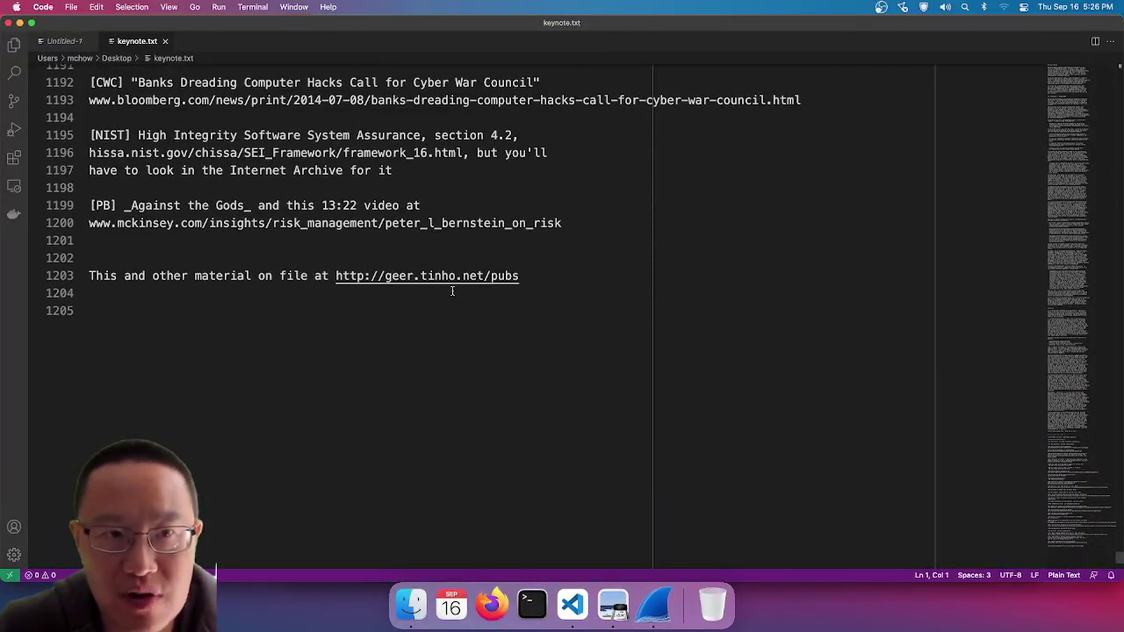
click(164, 40)
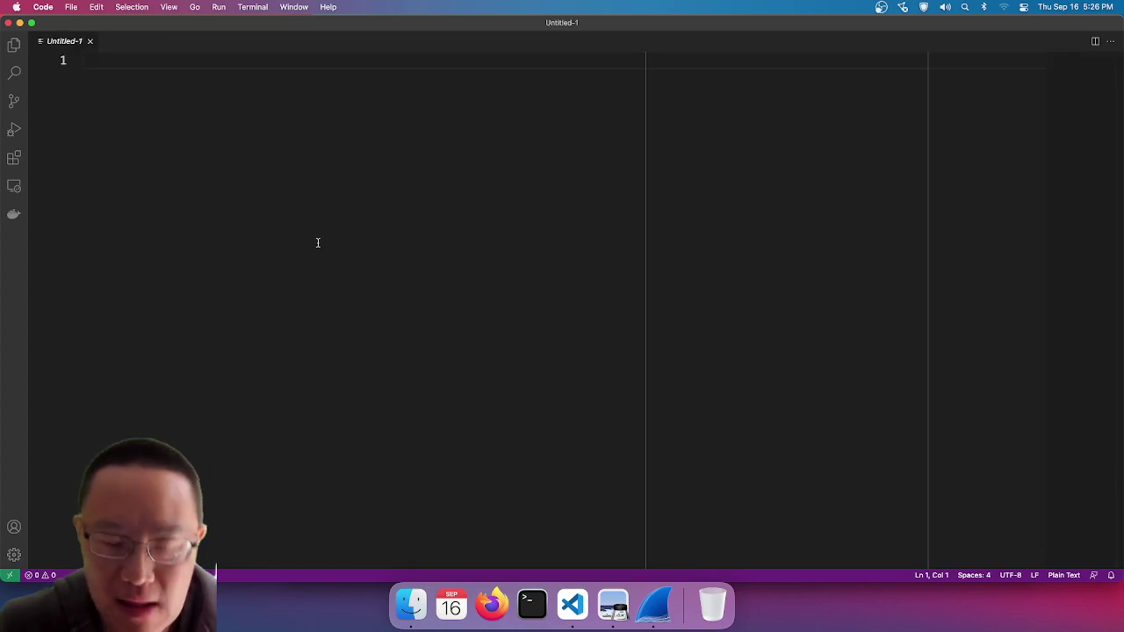
- Open output1 from the Desktop, inspect its content from start to end and close the file
key(super+o)
double_click(469, 242)
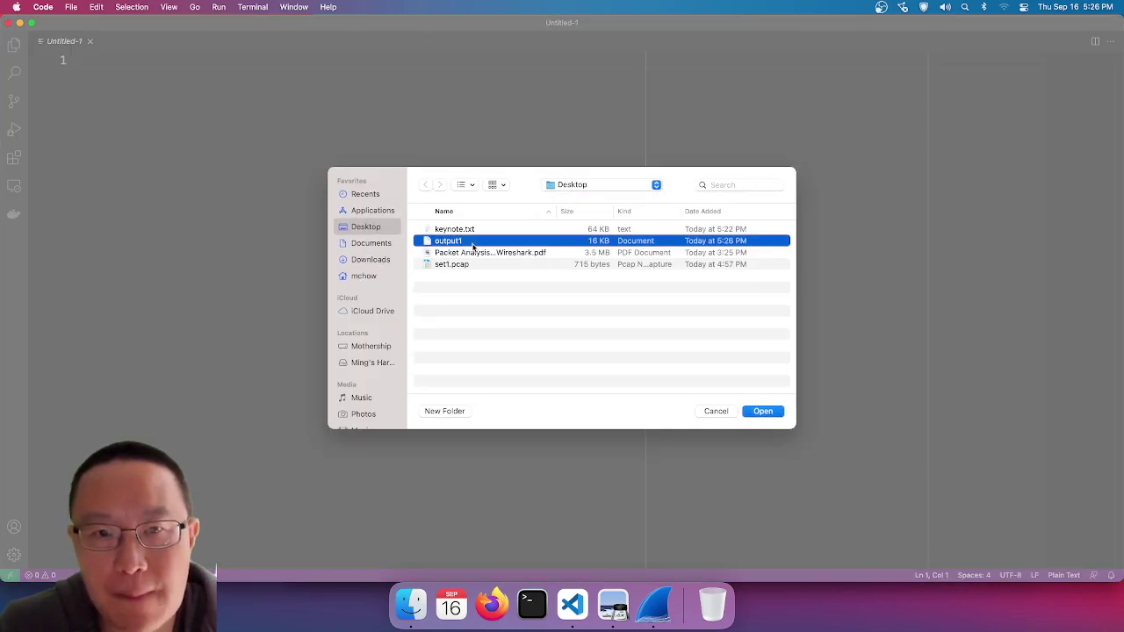
scroll(472, 244, down, 20)
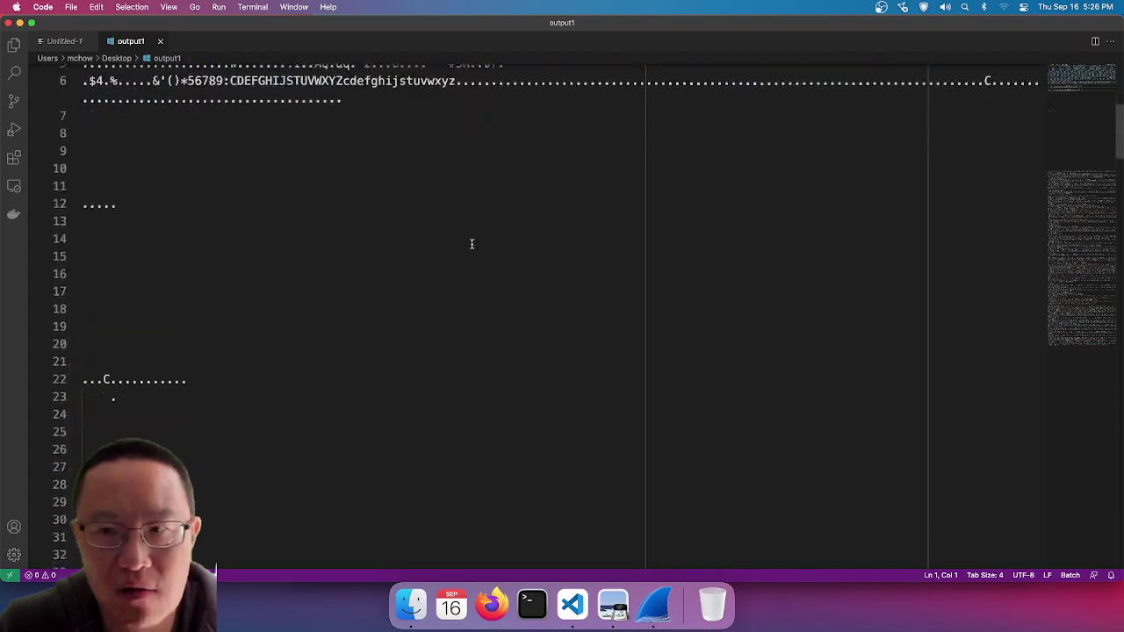
scroll(471, 244, up, 5)
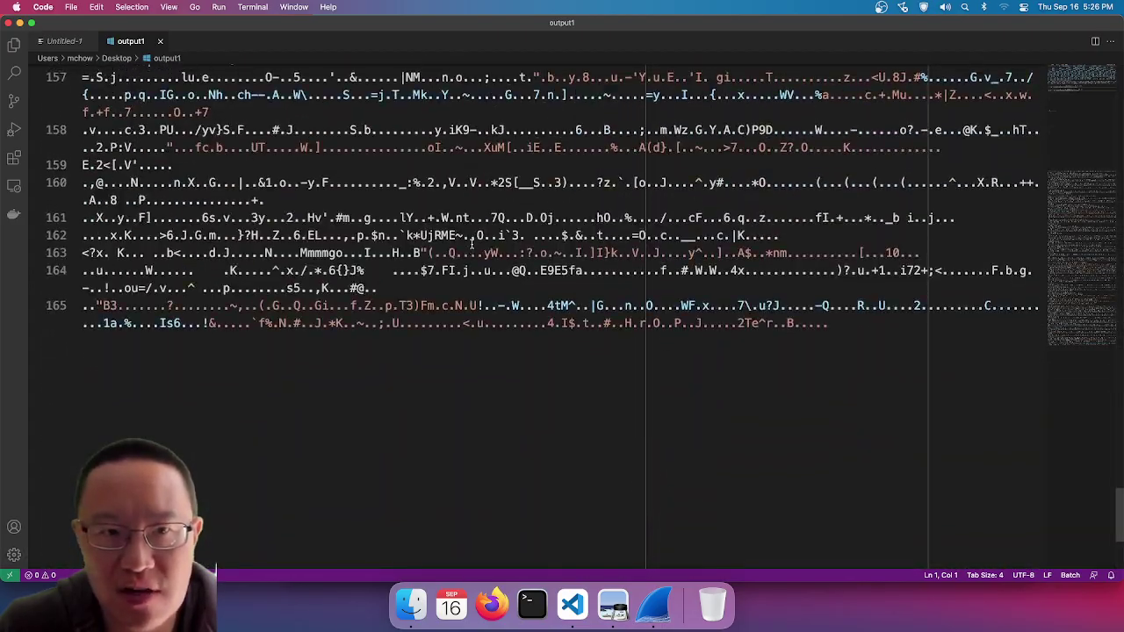
scroll(472, 244, up, 20)
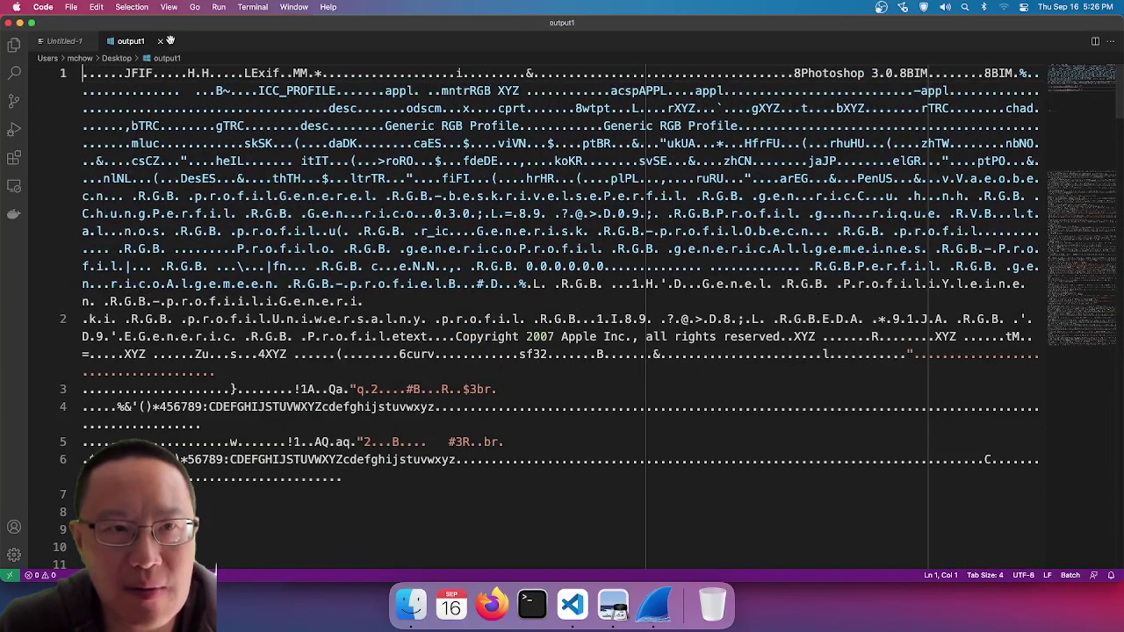
scroll(308, 291, down, 20)
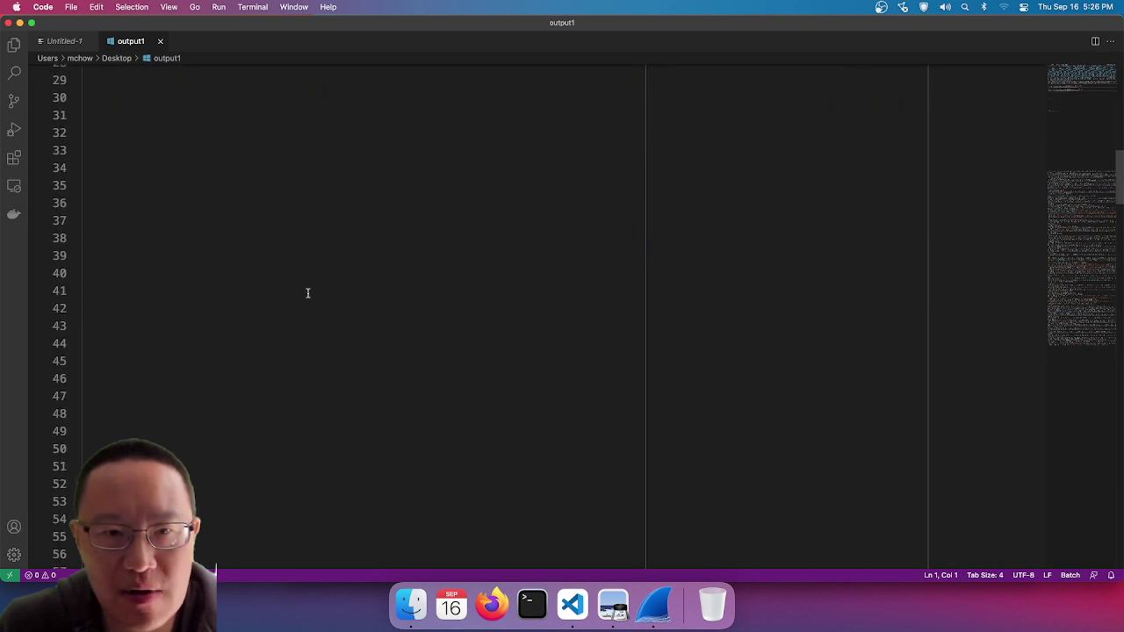
click(160, 40)
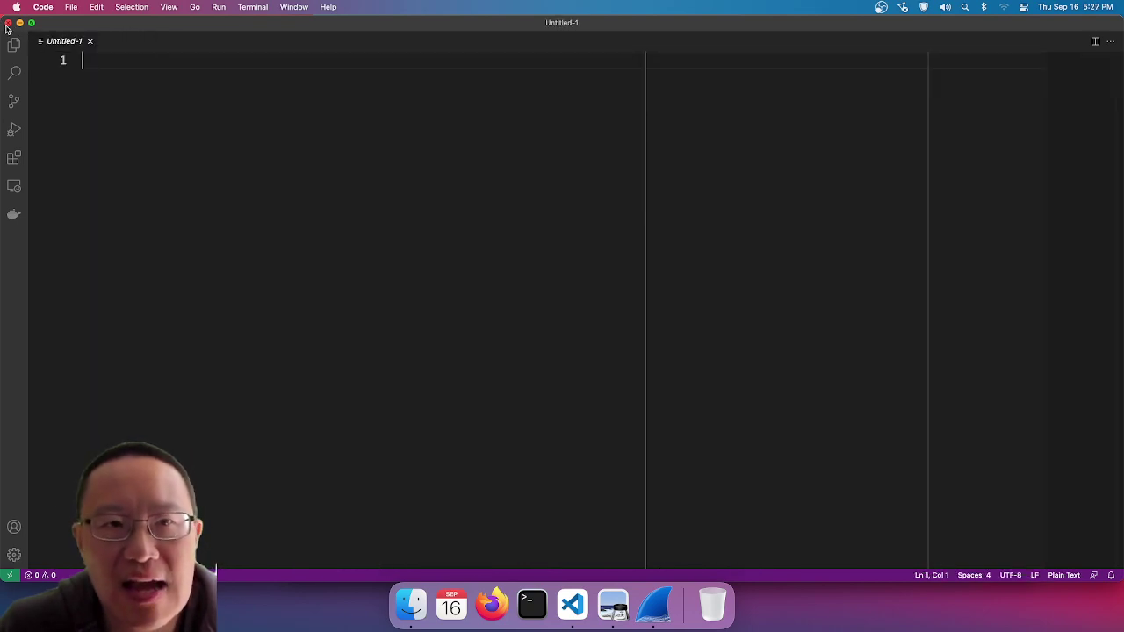
- Switch back to Wireshark, minimize its main capture window and select the output1 file on the desktop
click(64, 5)
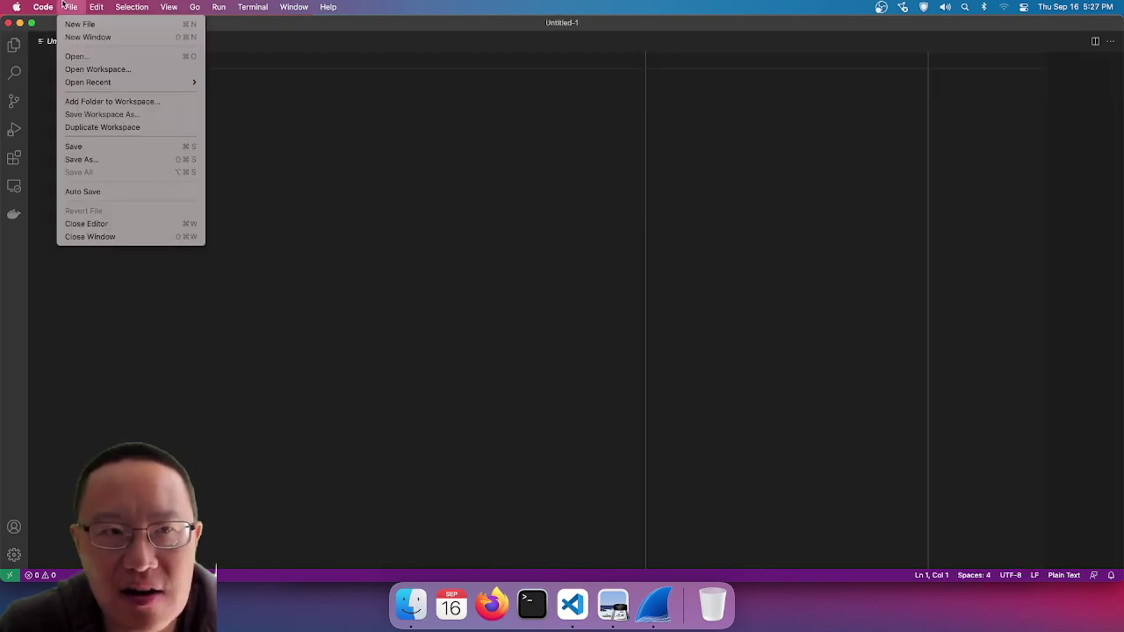
click(64, 5)
key(super+Tab)
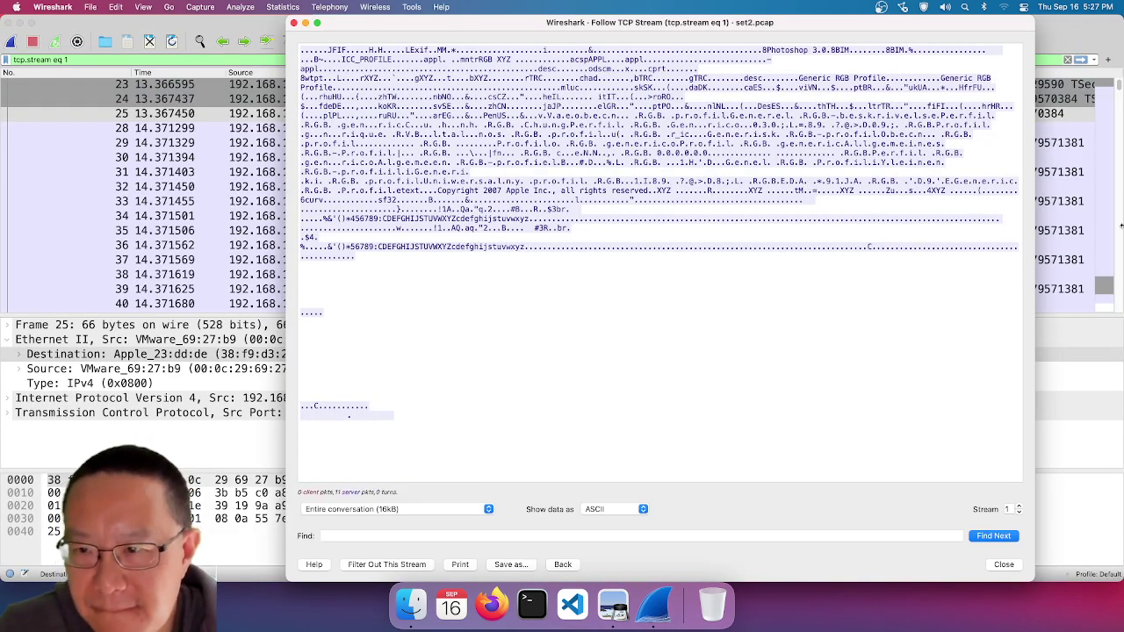
click(17, 22)
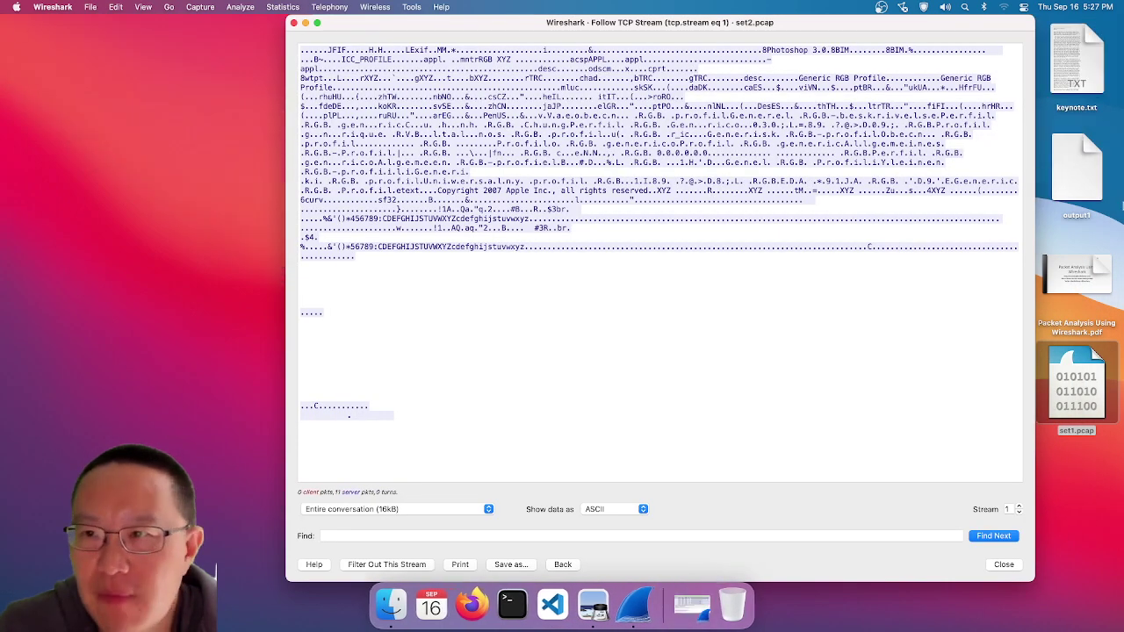
mouse_move(1097, 272)
click(1077, 171)
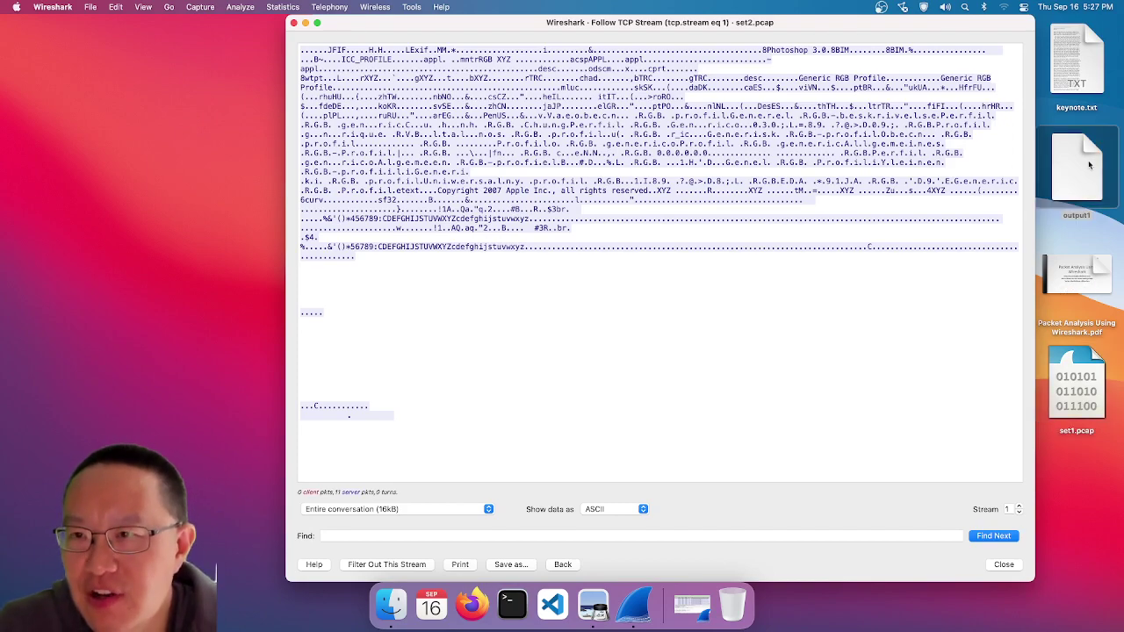
- Switch to Terminal and change the working directory to ~/Desktop
click(511, 606)
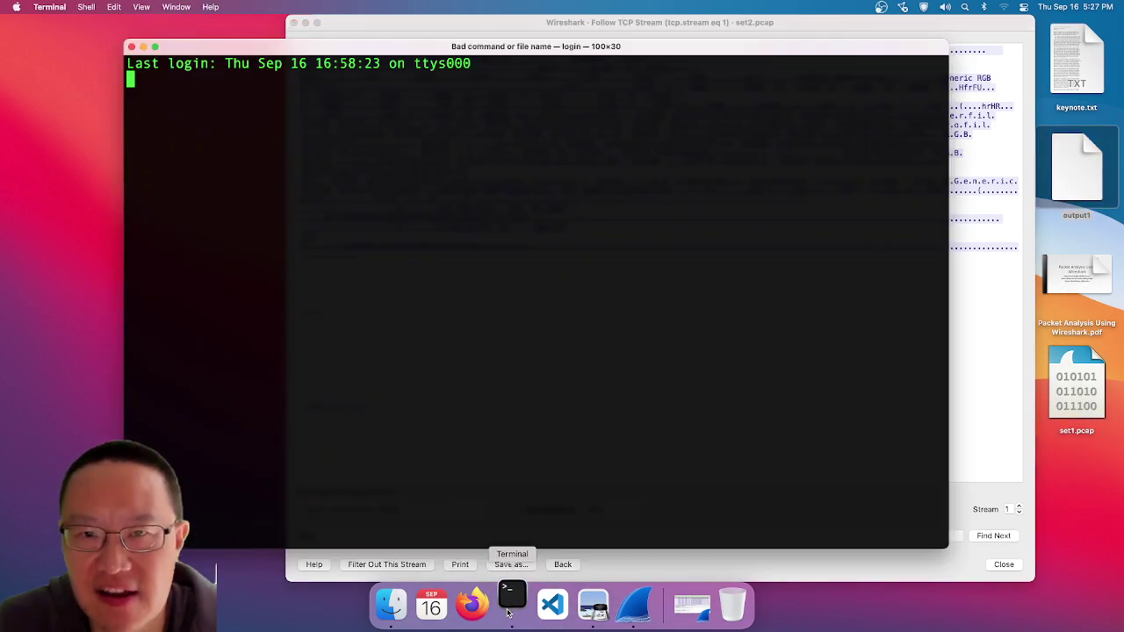
text(cd ~/Deksto)
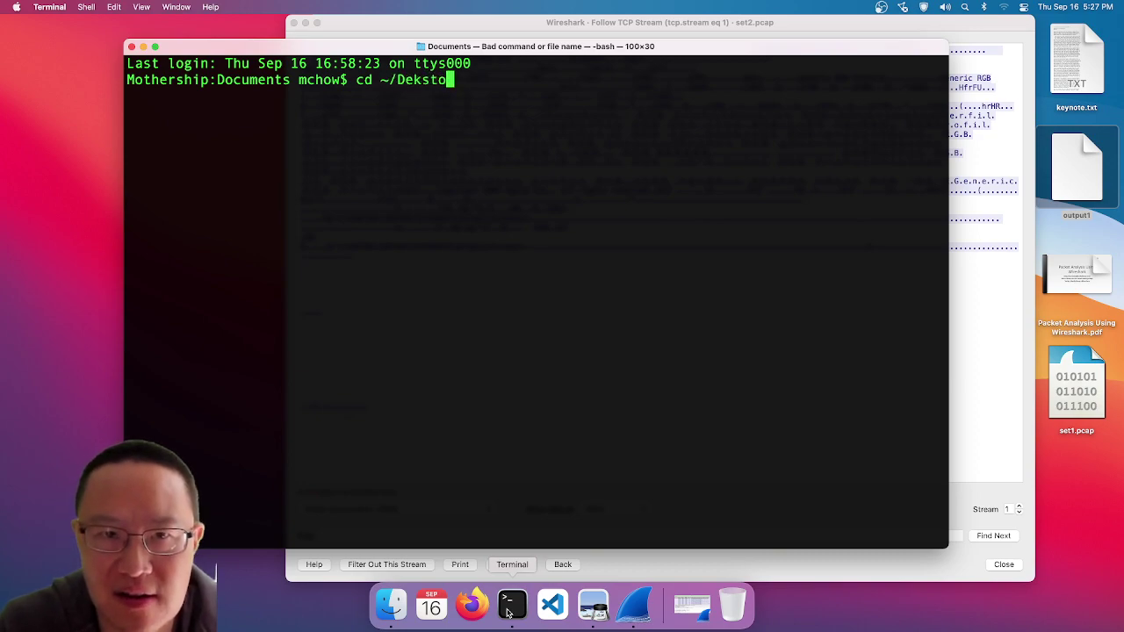
key(BackSpace)
key(BackSpace)
key(BackSpace)
key(BackSpace)
text(sktop)
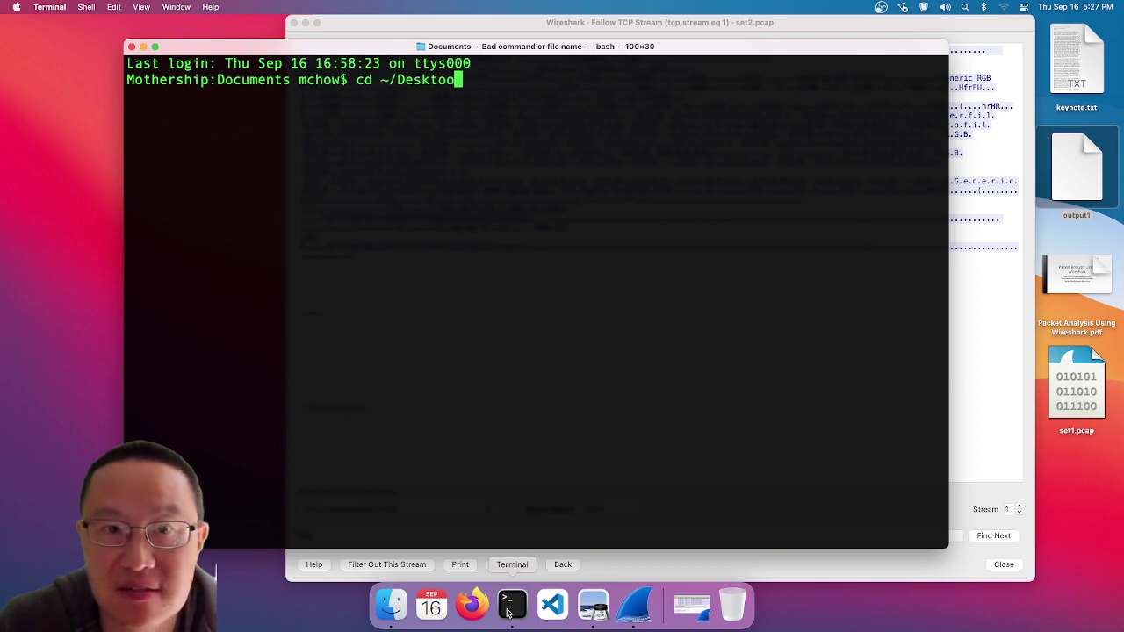
key(Return)
- List the Desktop's files and check the file type of output1 with the file command
text(ls)
key(Return)
text(file output1)
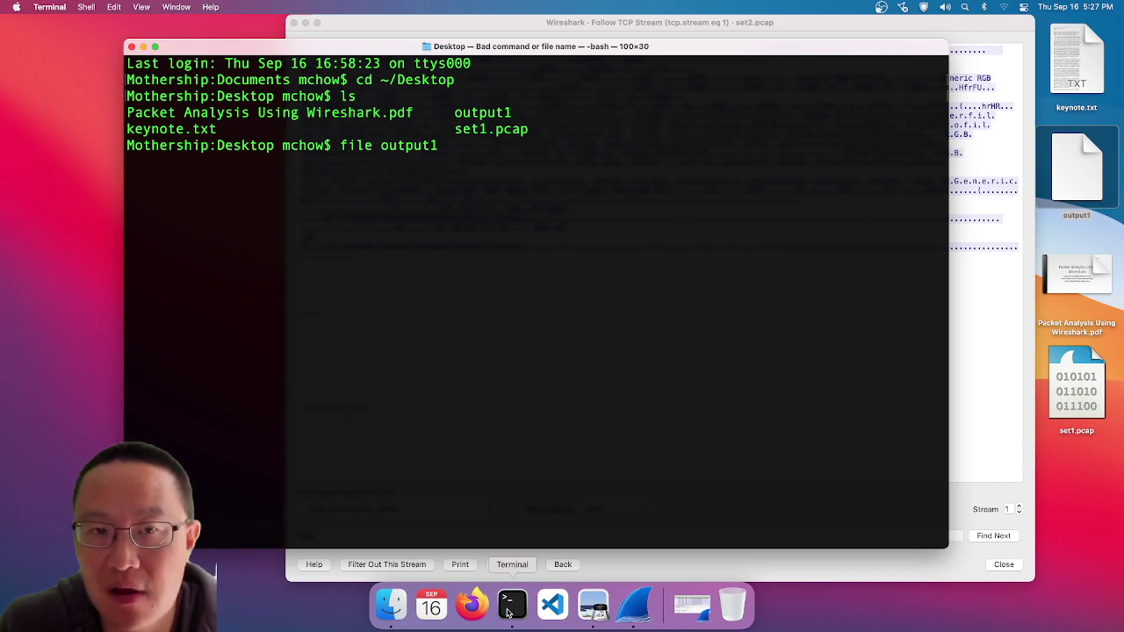
key(Return)
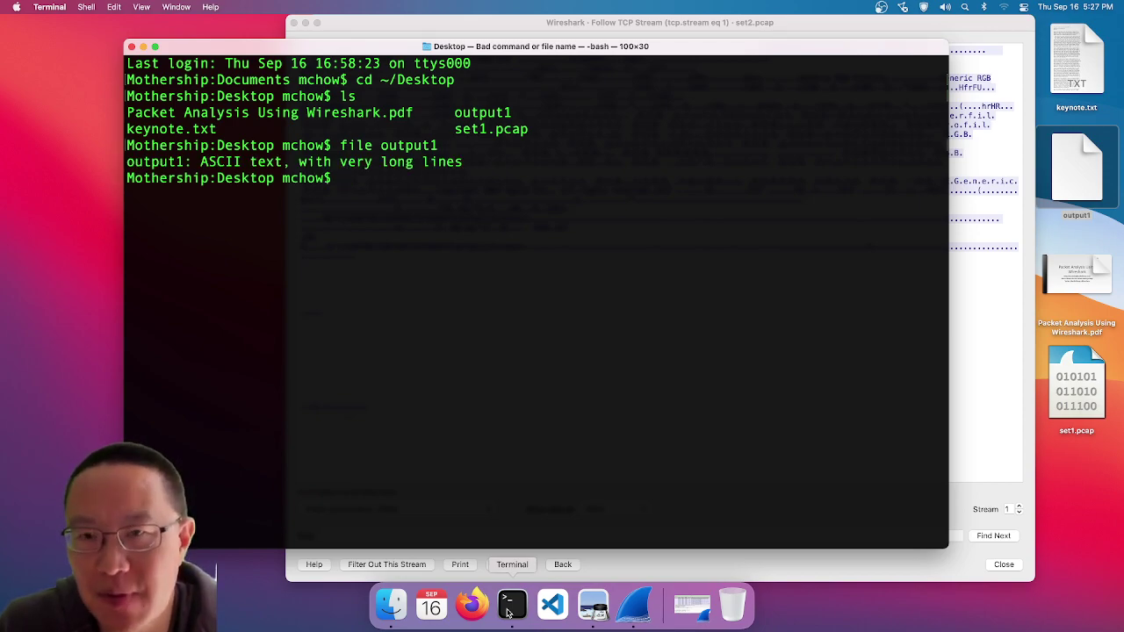
- Switch to Wireshark's Follow TCP Stream window and show the data of stream 1 as Raw
click(1005, 393)
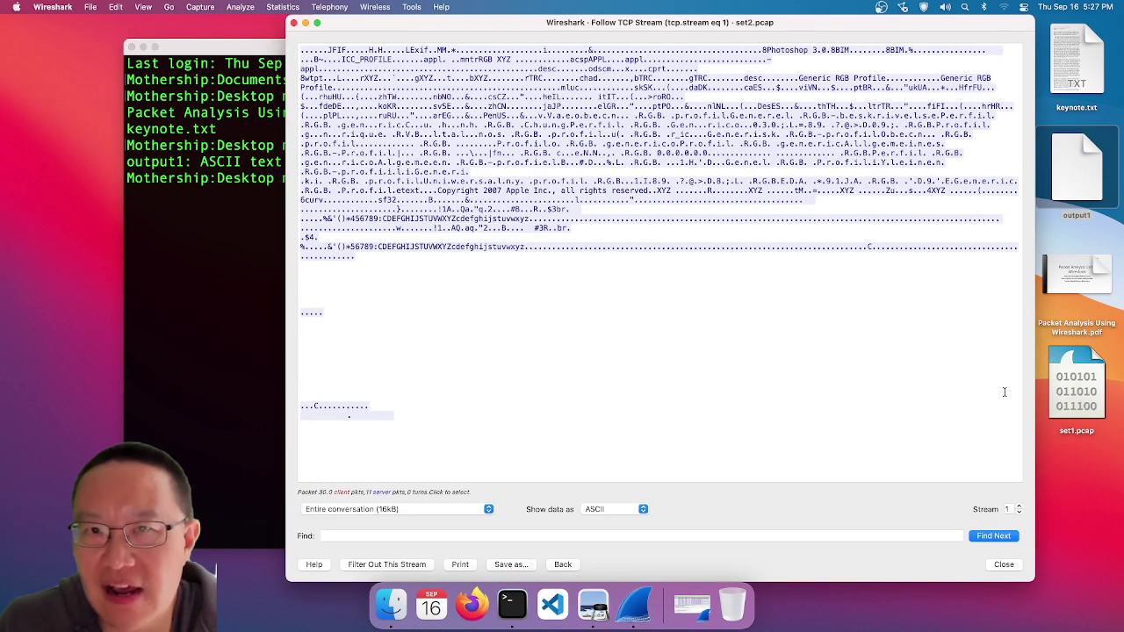
click(613, 513)
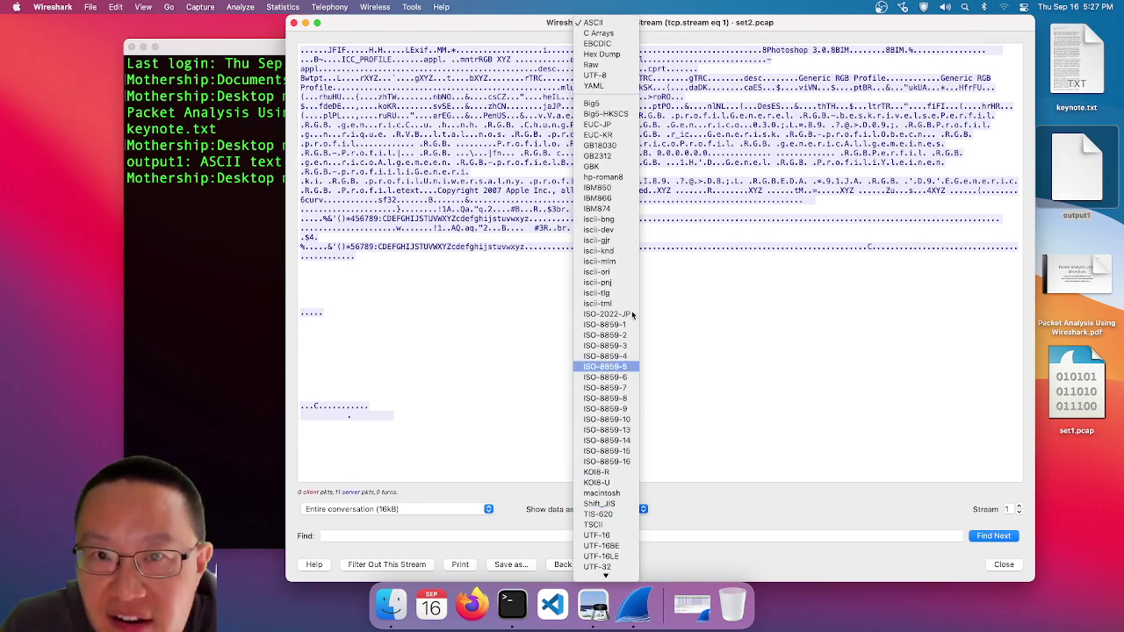
click(650, 475)
click(639, 511)
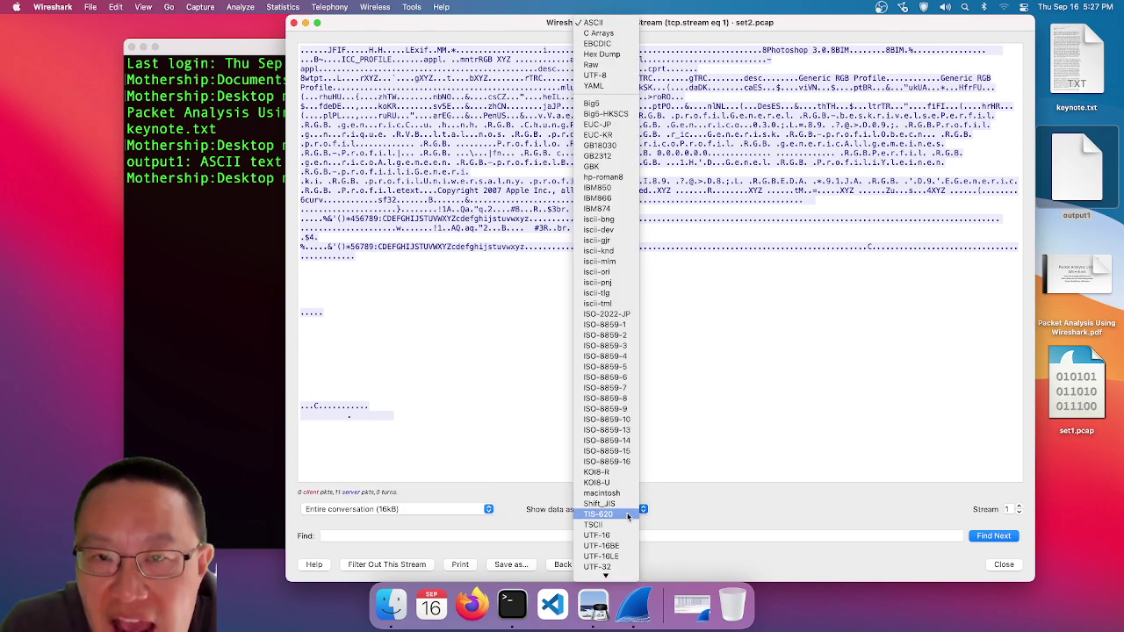
click(615, 73)
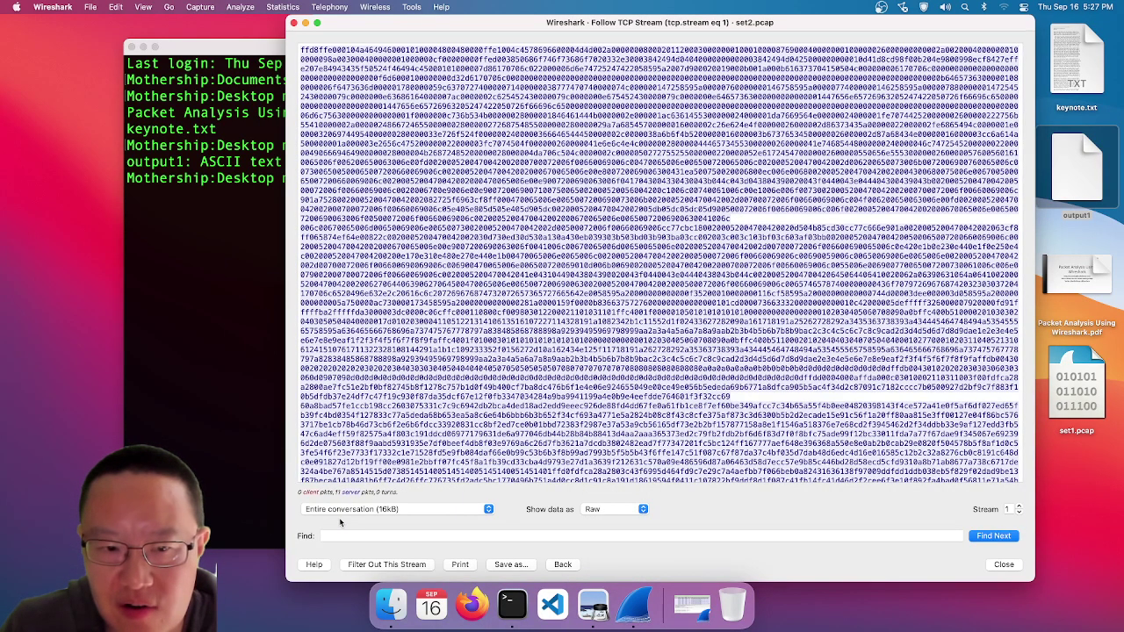
- Save the raw stream content to the Desktop as output1, replacing the existing file
click(512, 564)
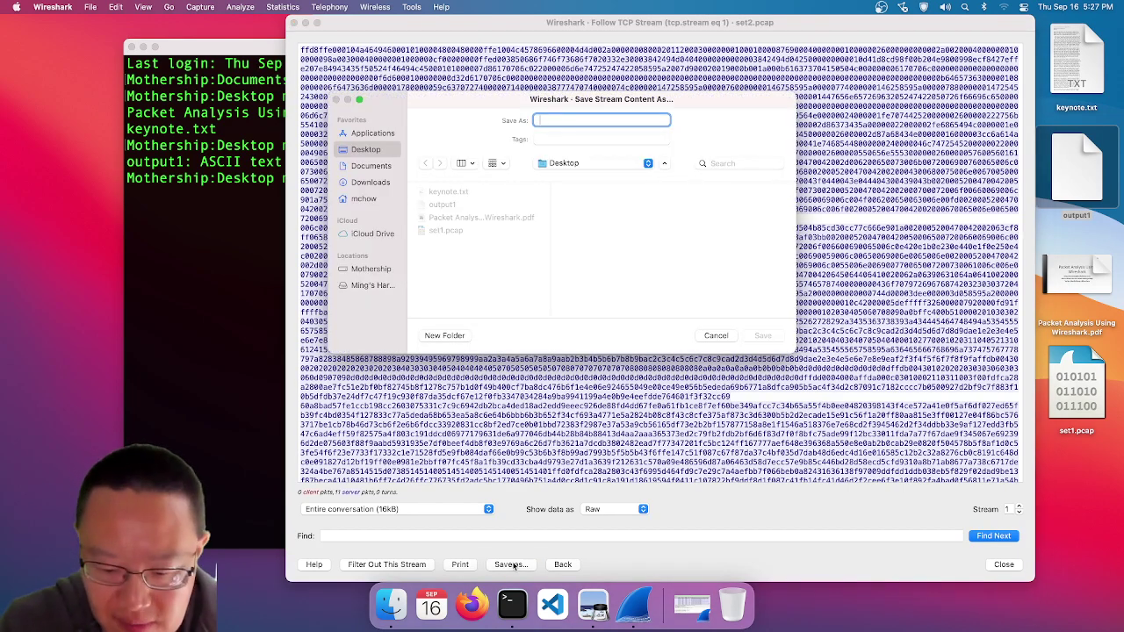
text(output1)
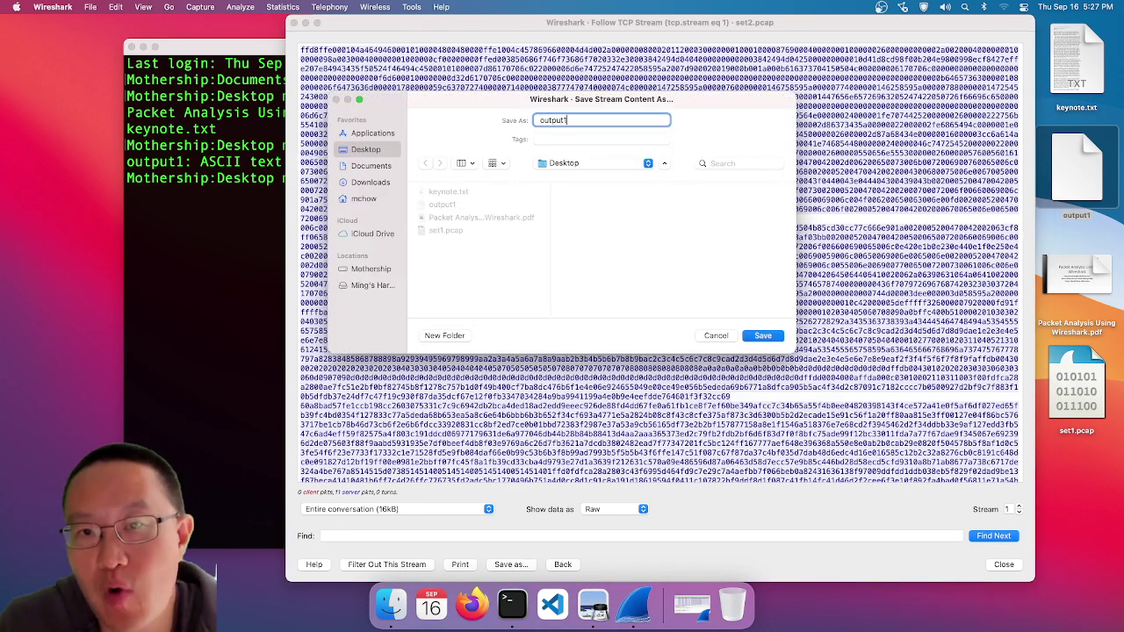
key(Return)
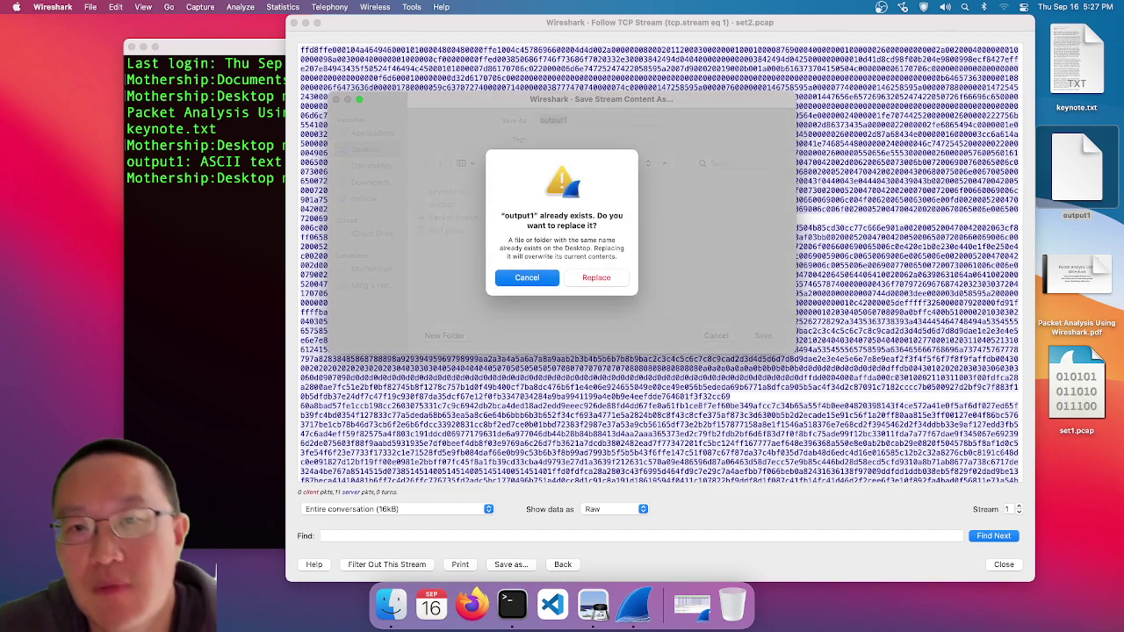
click(595, 278)
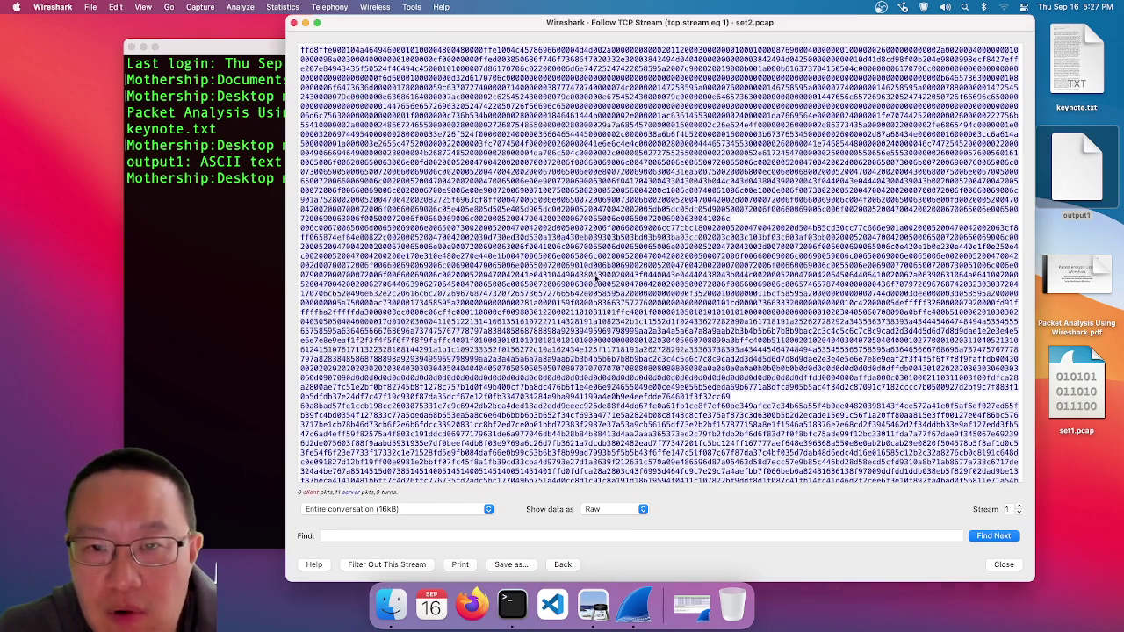
- Switch to Terminal and rerun the file command on output1 to check its type
click(151, 331)
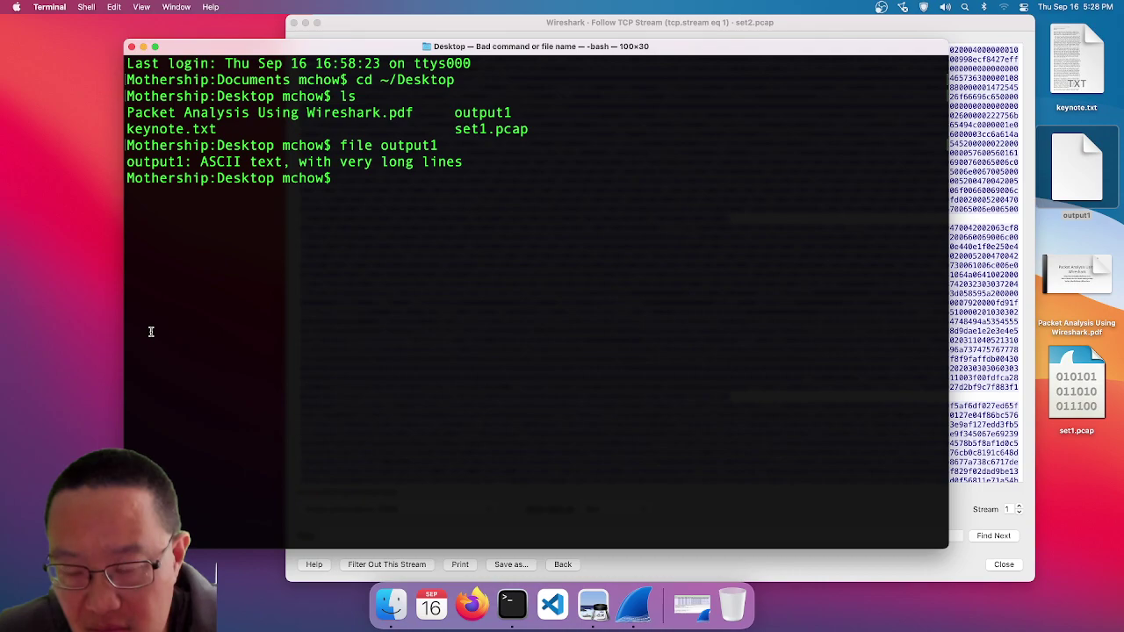
key(Up)
key(Return)
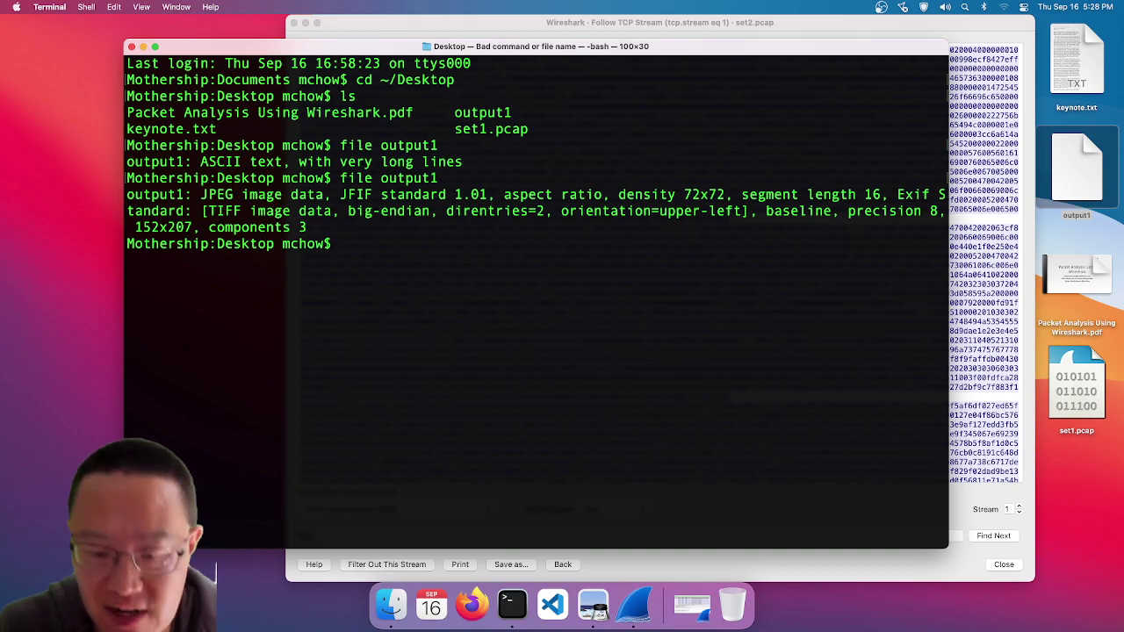
- Rename output1 to output1.jpg with the mv command
text(mv )
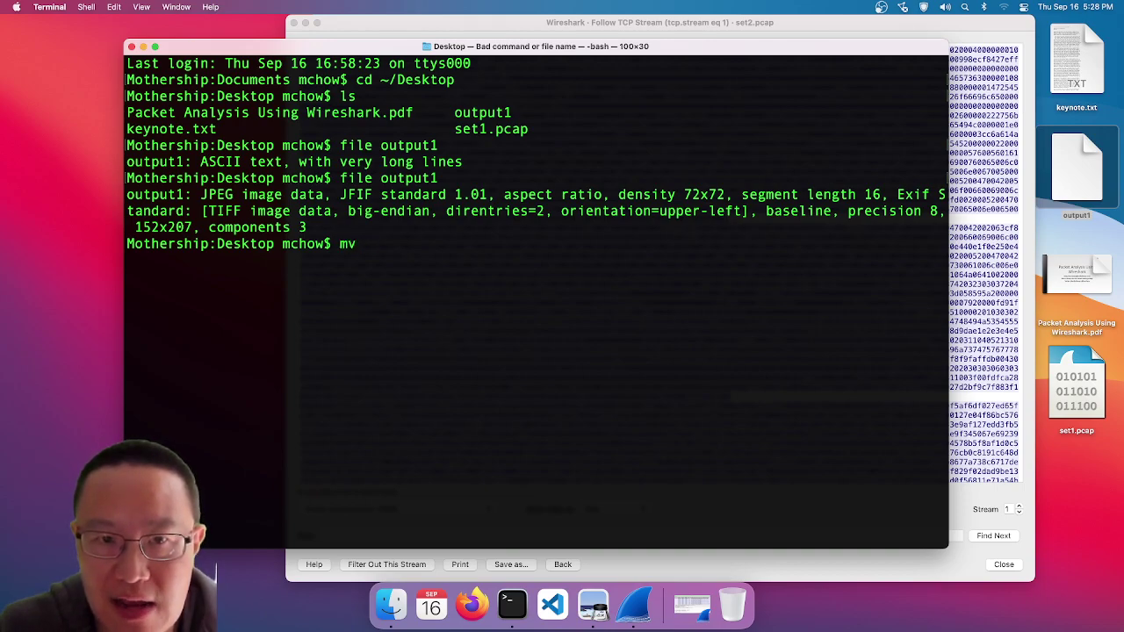
text(output1 )
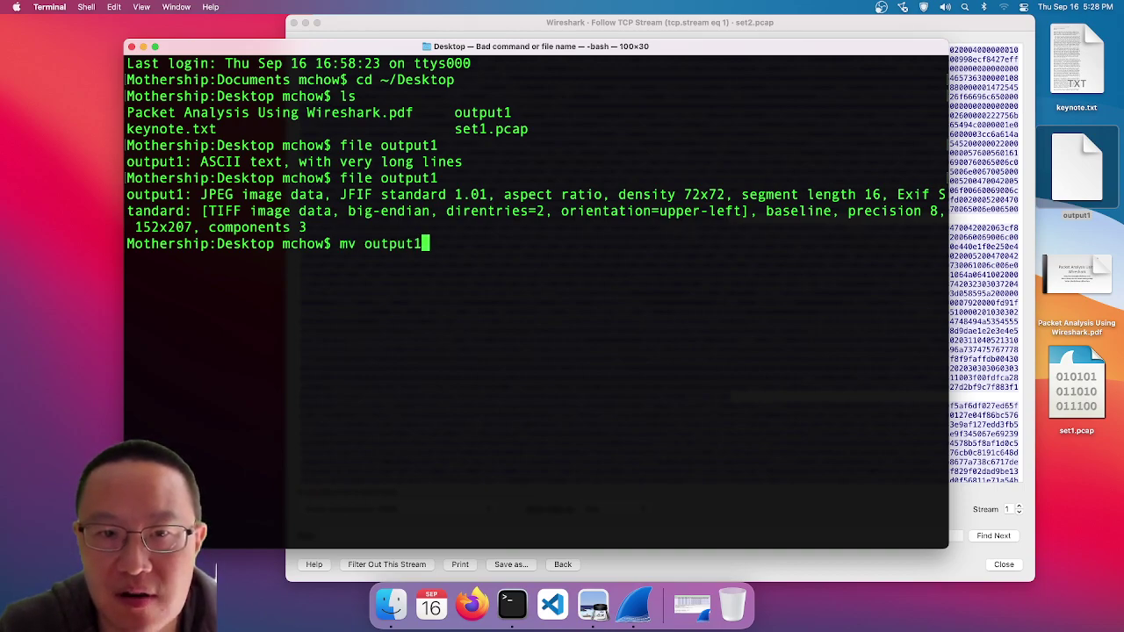
text(output1)
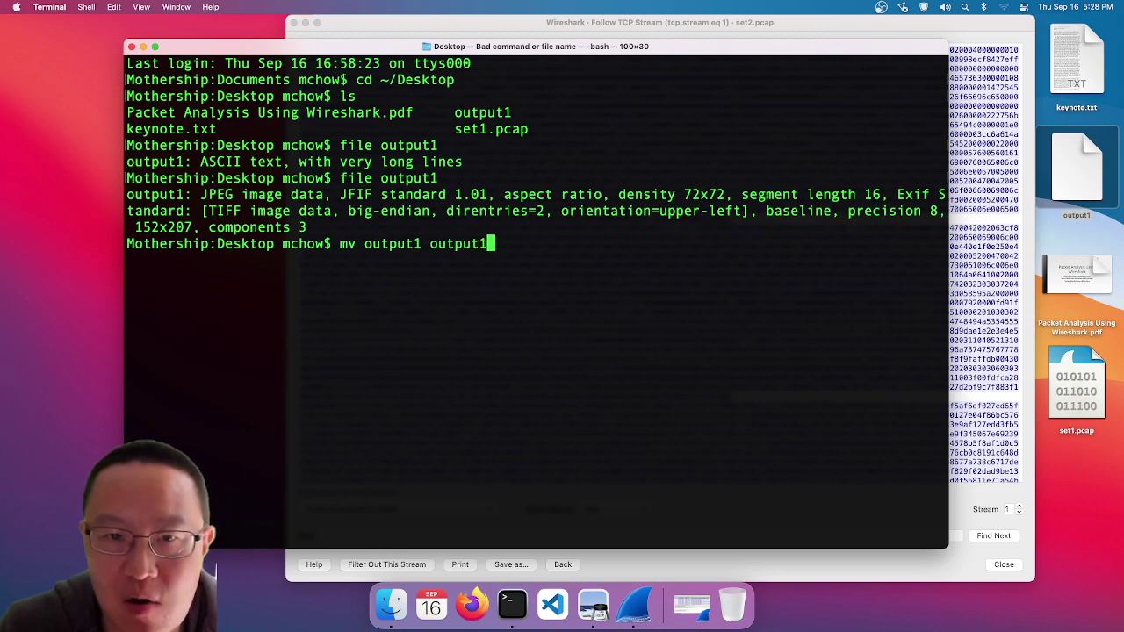
text(.jpg)
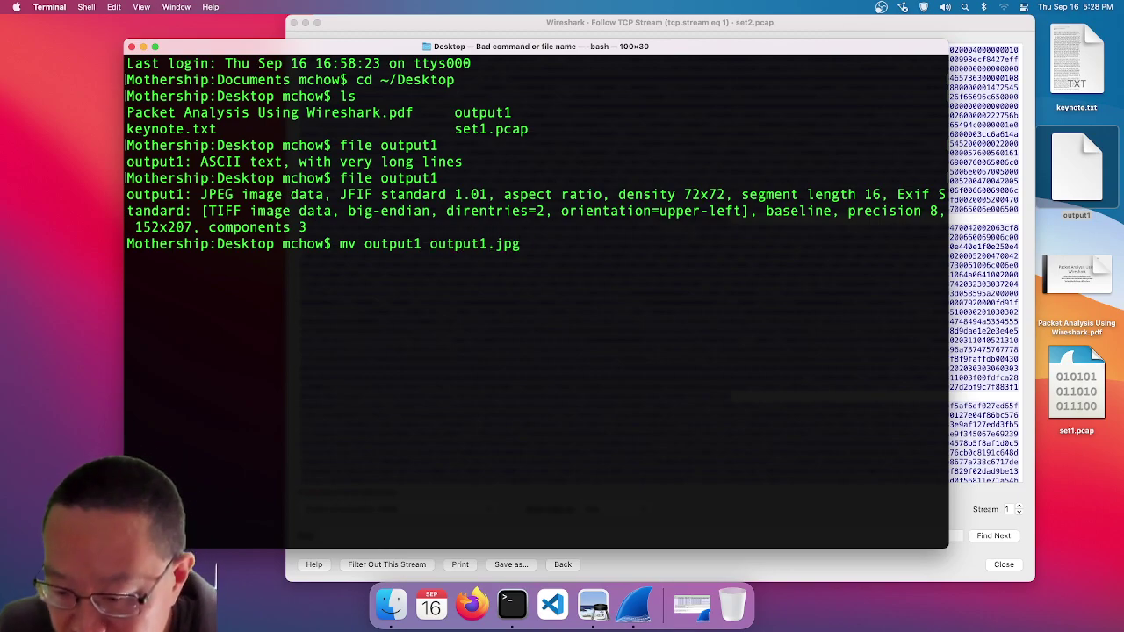
key(Return)
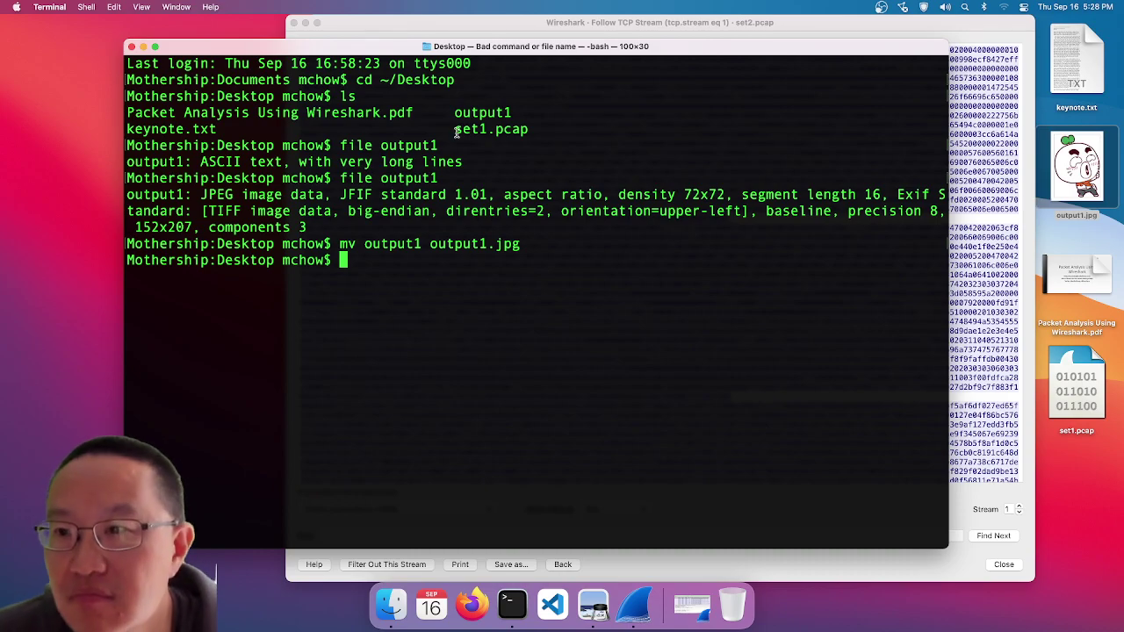
- Open output1.jpg from the Desktop to view the image, quit Preview and return to Wireshark's stream window
double_click(1078, 172)
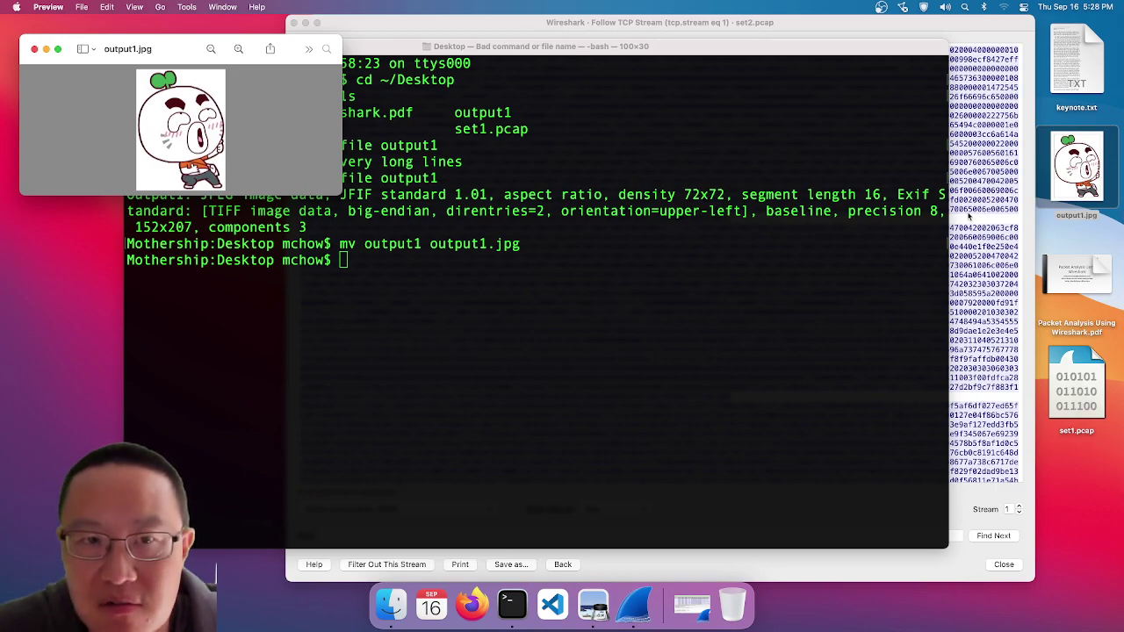
key(super+q)
click(1023, 250)
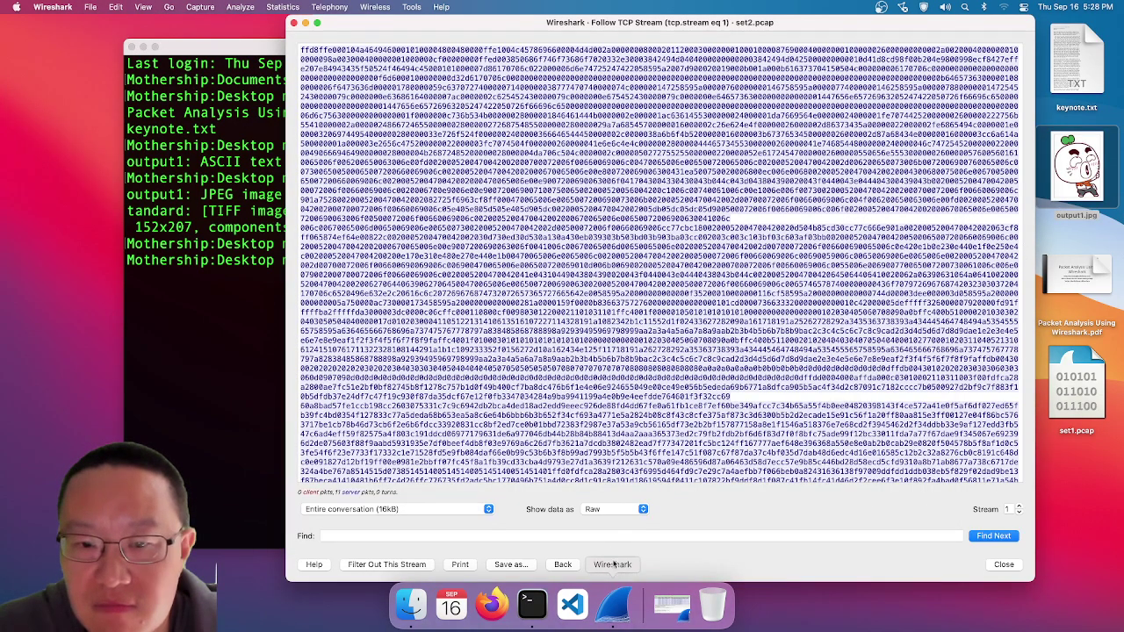
- Show the data as ASCII while advancing to TCP stream 2, and set that stream's data format to Raw
click(608, 511)
click(593, 24)
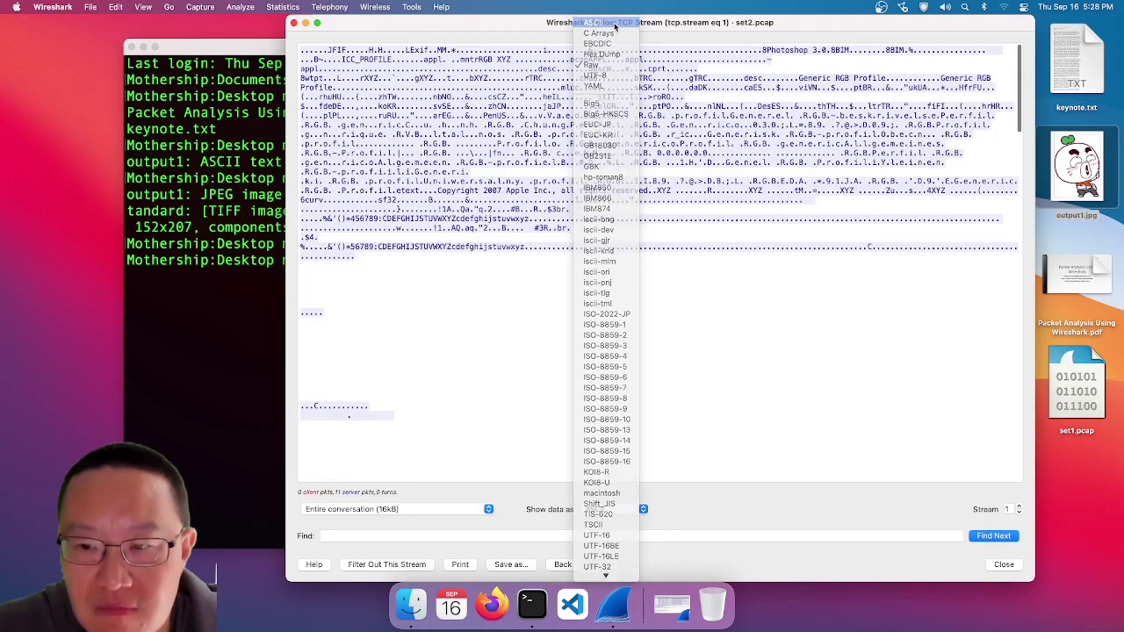
click(1019, 506)
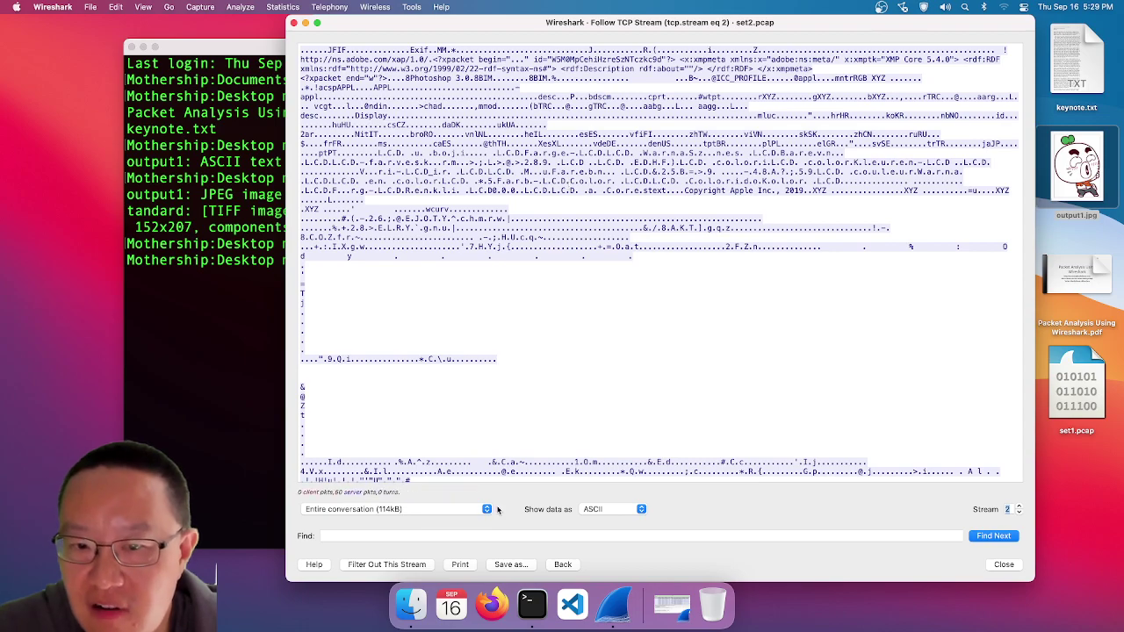
click(601, 508)
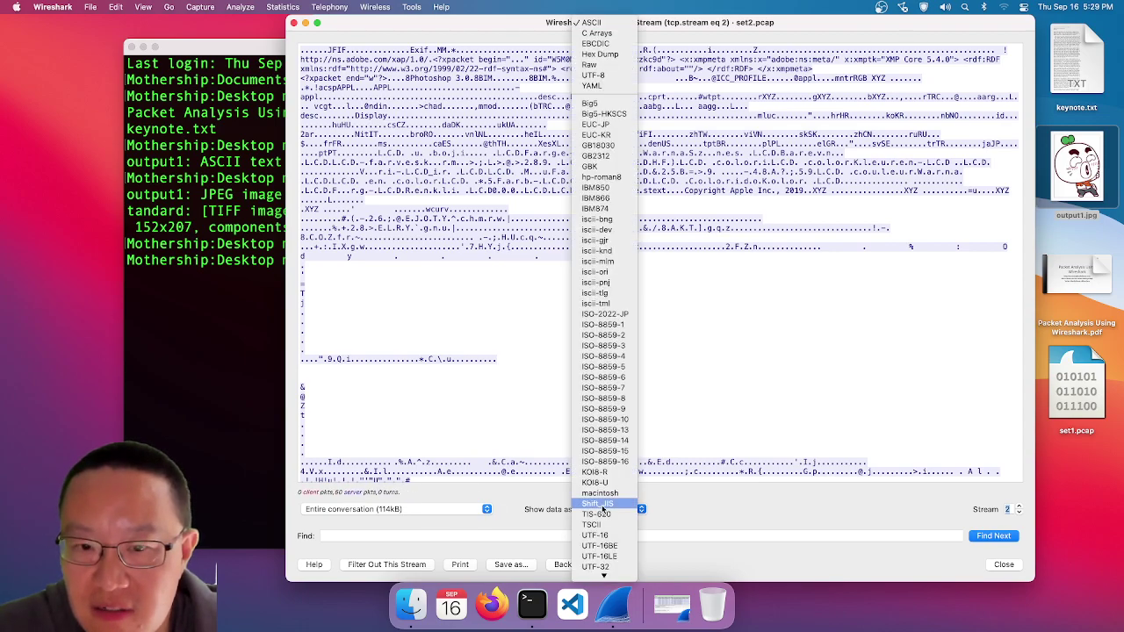
click(609, 66)
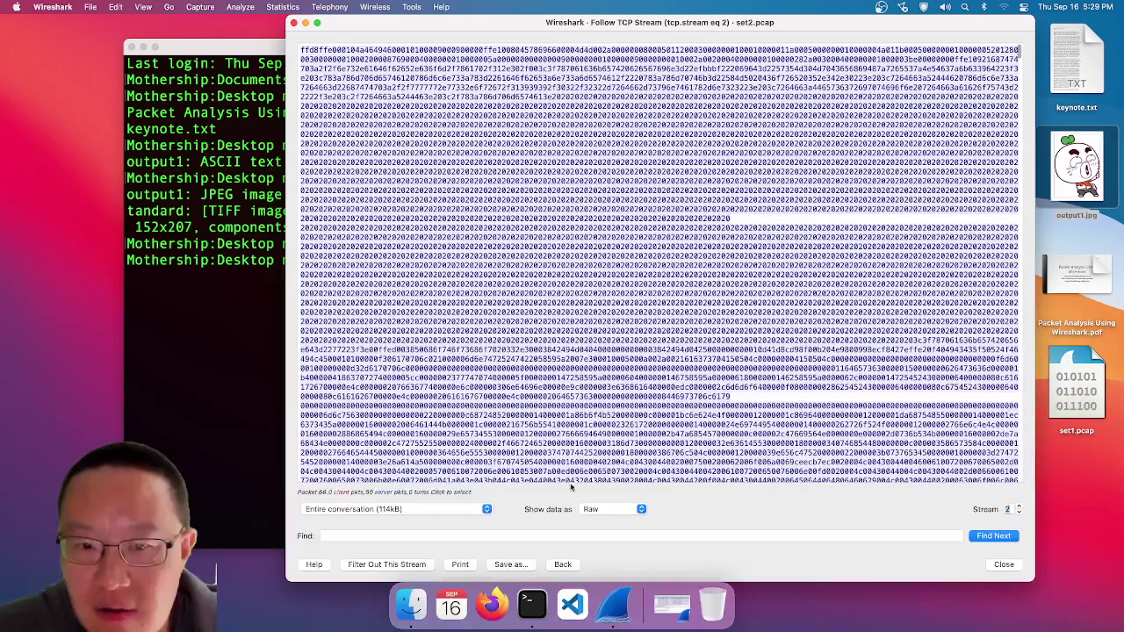
- Save the raw content of stream 2 to the Desktop as output2
click(511, 565)
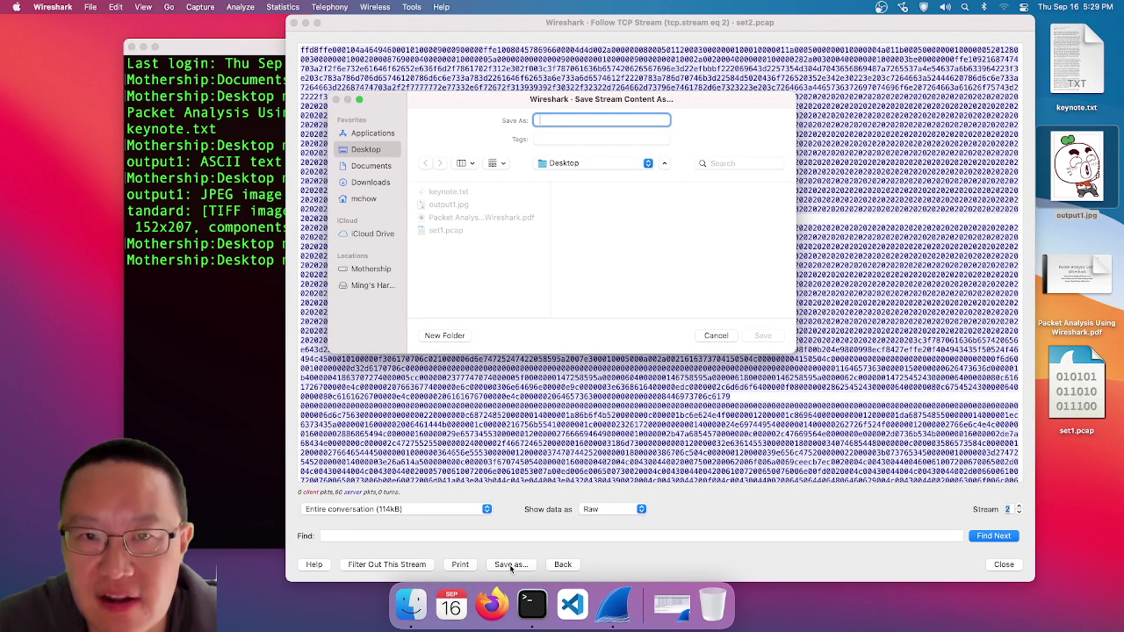
text(output2)
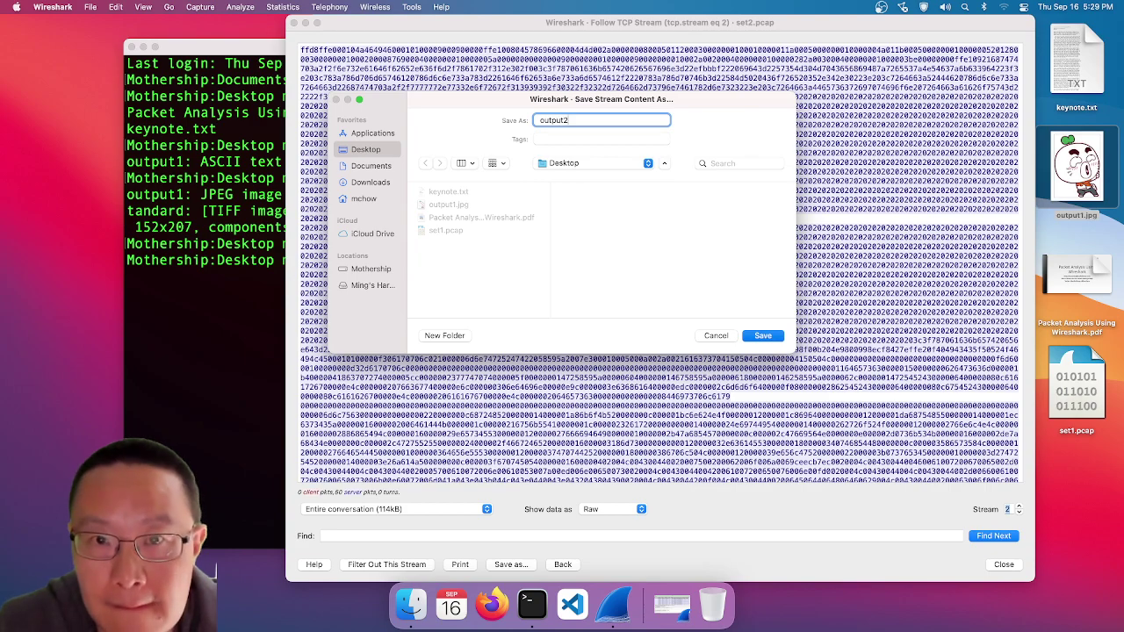
key(Return)
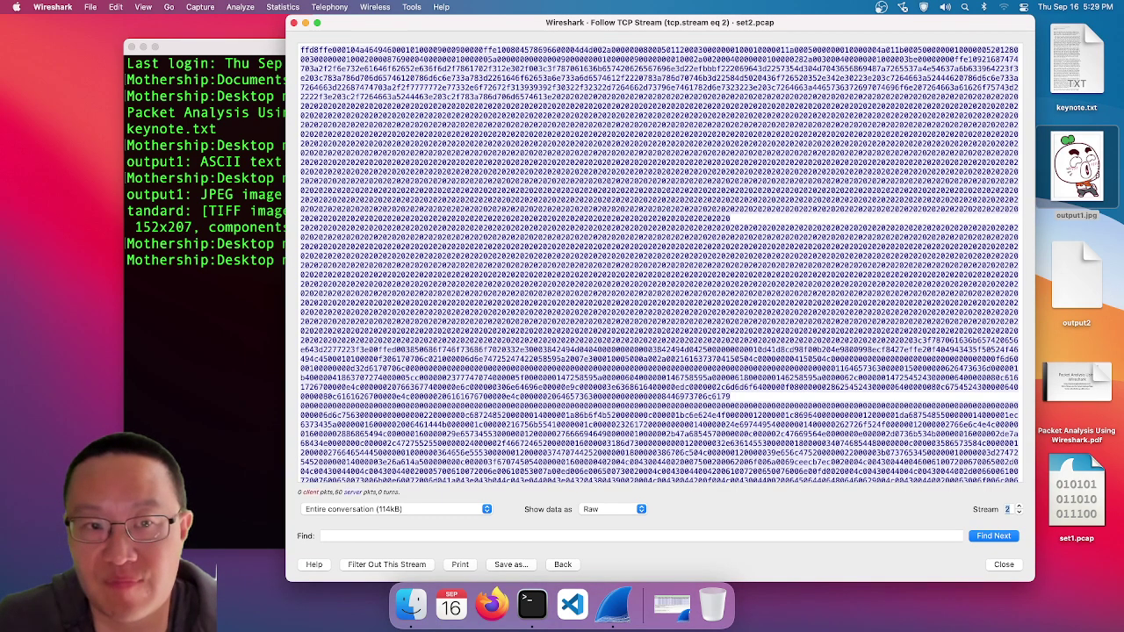
- Switch to Terminal and check the file type of output2 with the file command
click(173, 396)
text(file out)
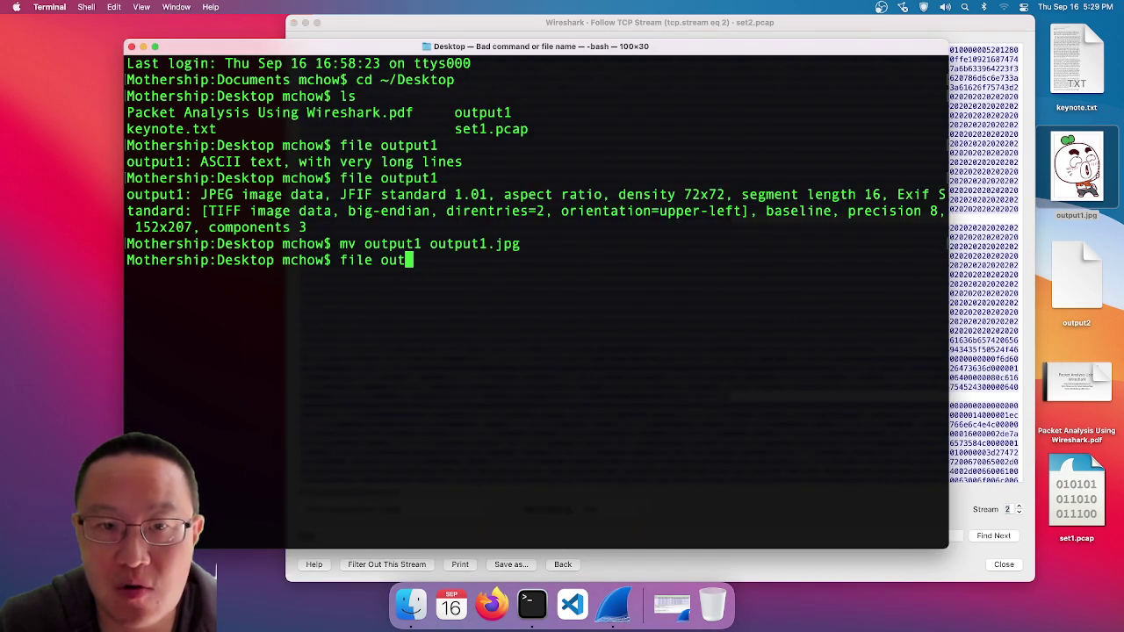
text(put2)
key(Return)
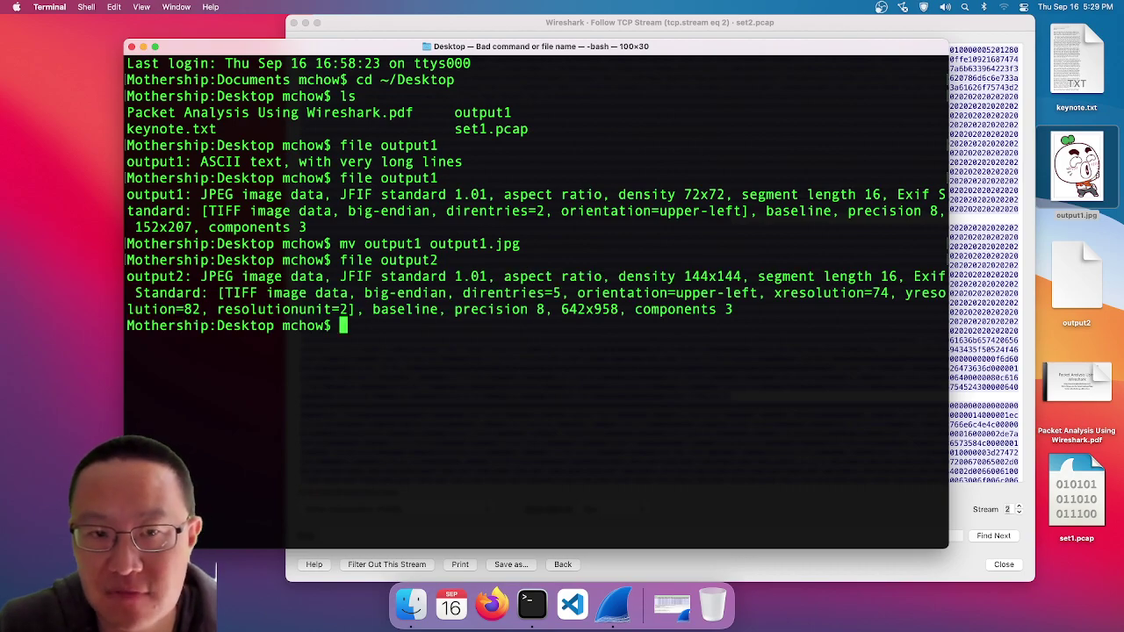
- Rename output2 to output2.jpg with the mv command
key(Up)
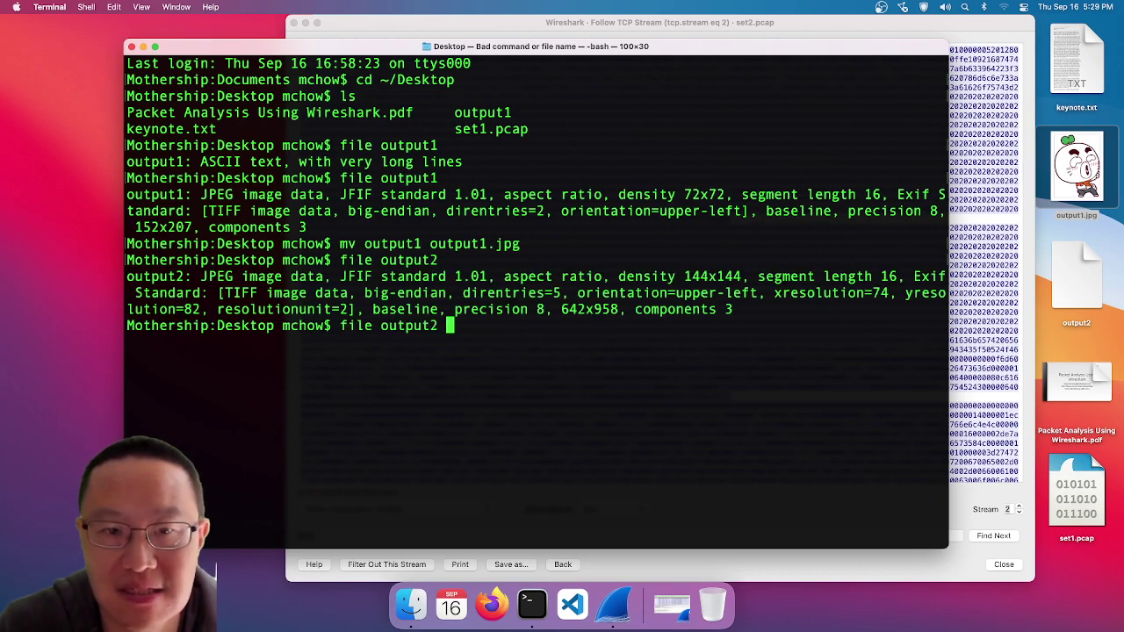
key(ctrl+c)
text(mv )
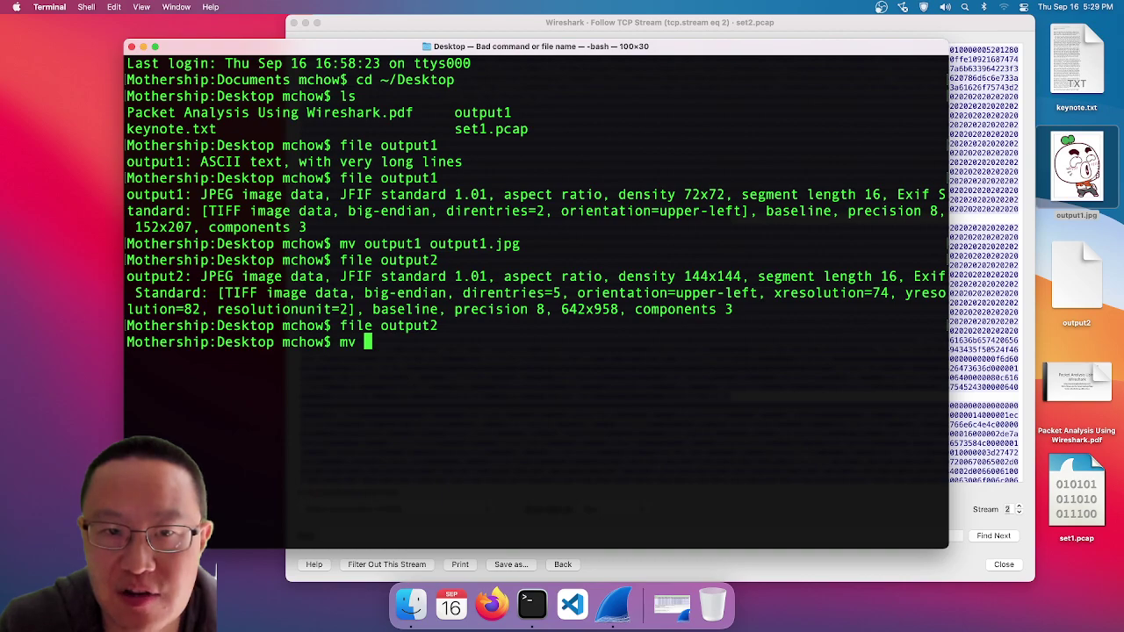
text(ouytou)
key(BackSpace)
key(BackSpace)
key(BackSpace)
key(BackSpace)
text(tp)
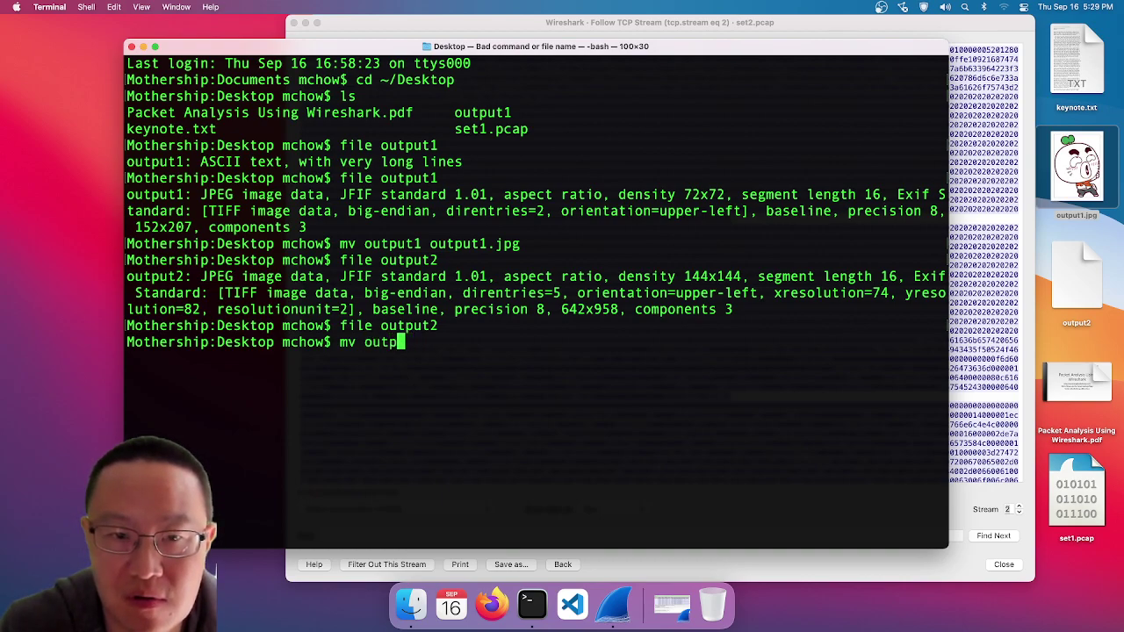
text(ut2 outp)
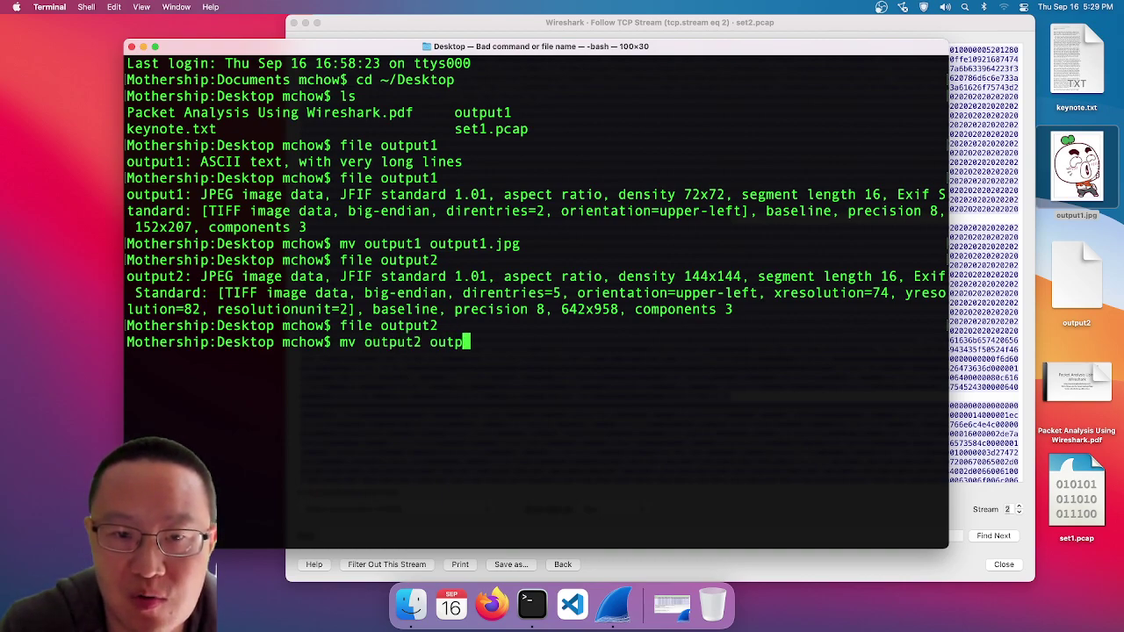
text(ut2.jpg)
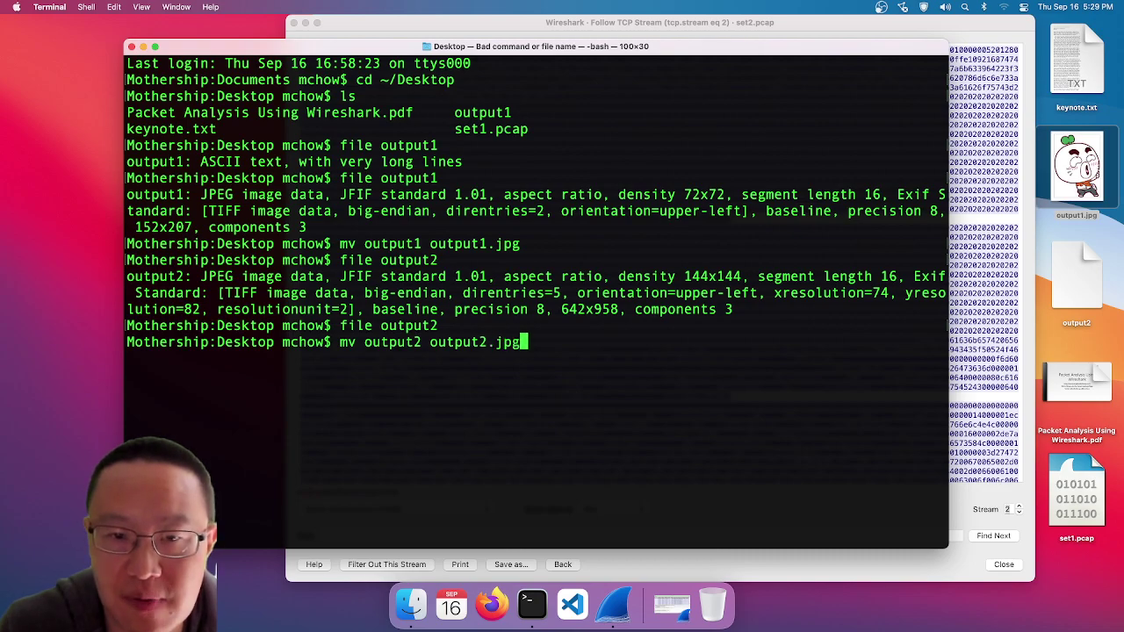
key(Return)
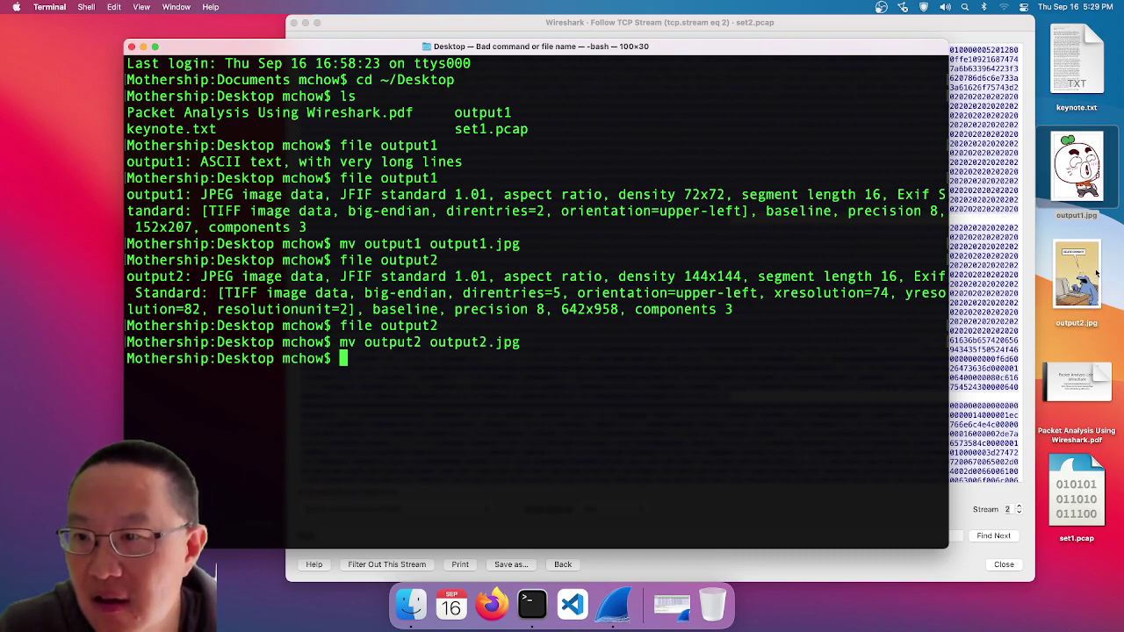
- Open output2.jpg from the Desktop, move its window toward the middle of the screen to view the image, and close it
double_click(1096, 275)
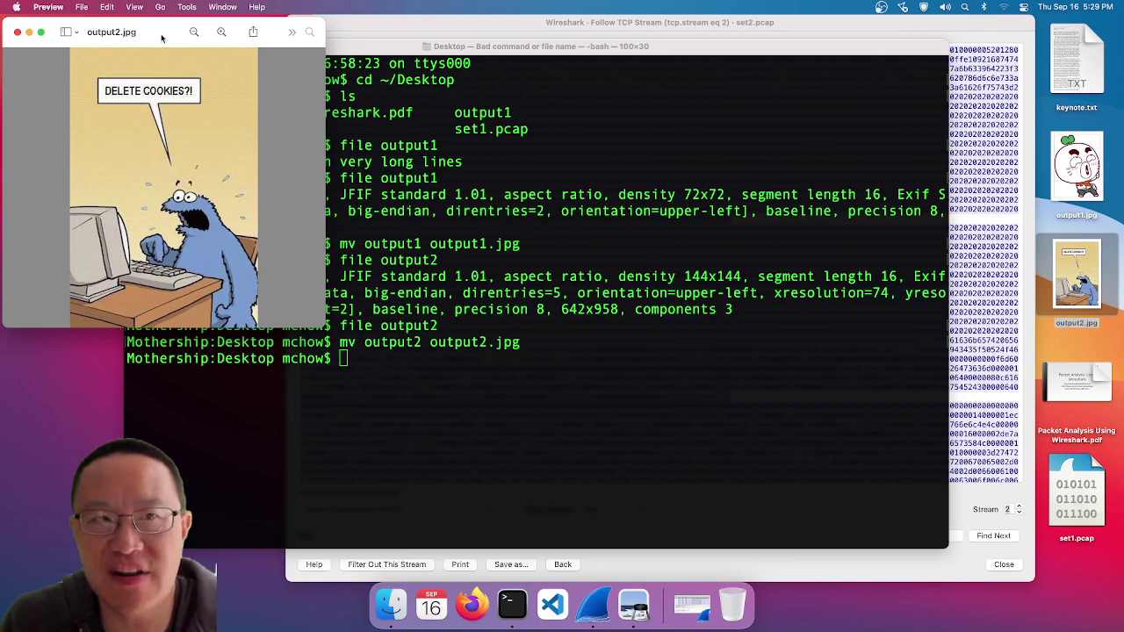
drag(162, 37, 610, 134)
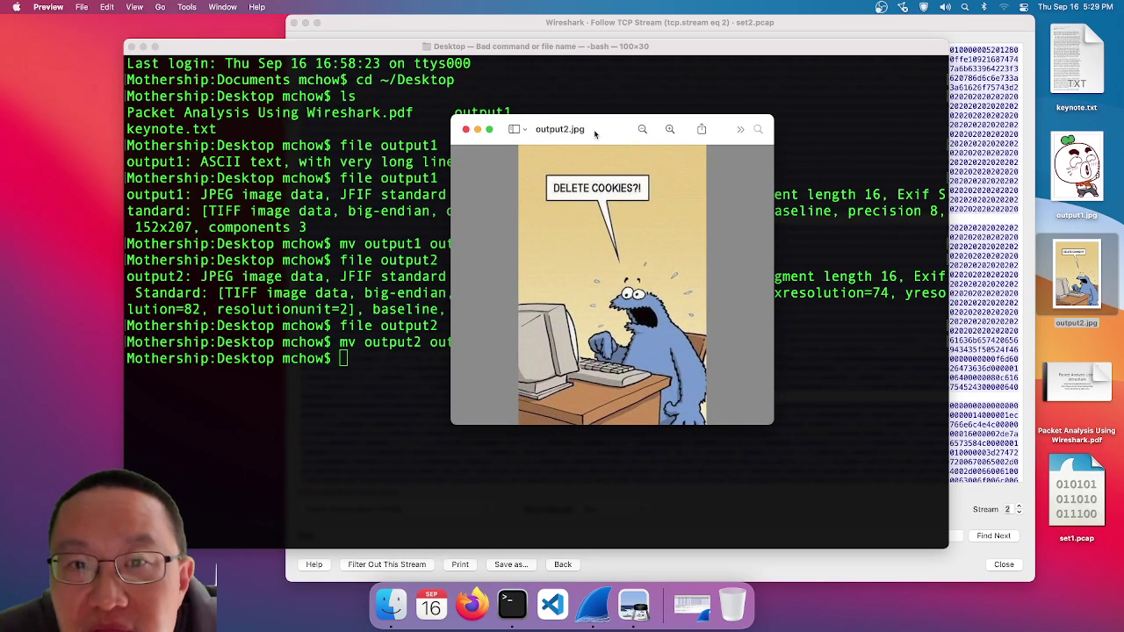
key(super+w)
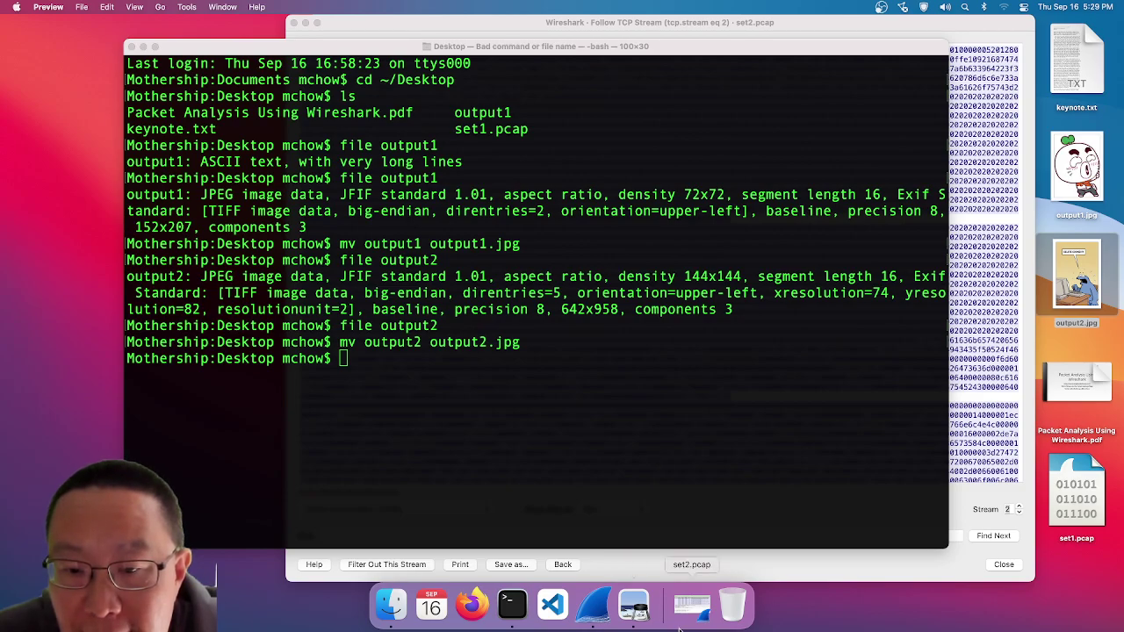
click(679, 627)
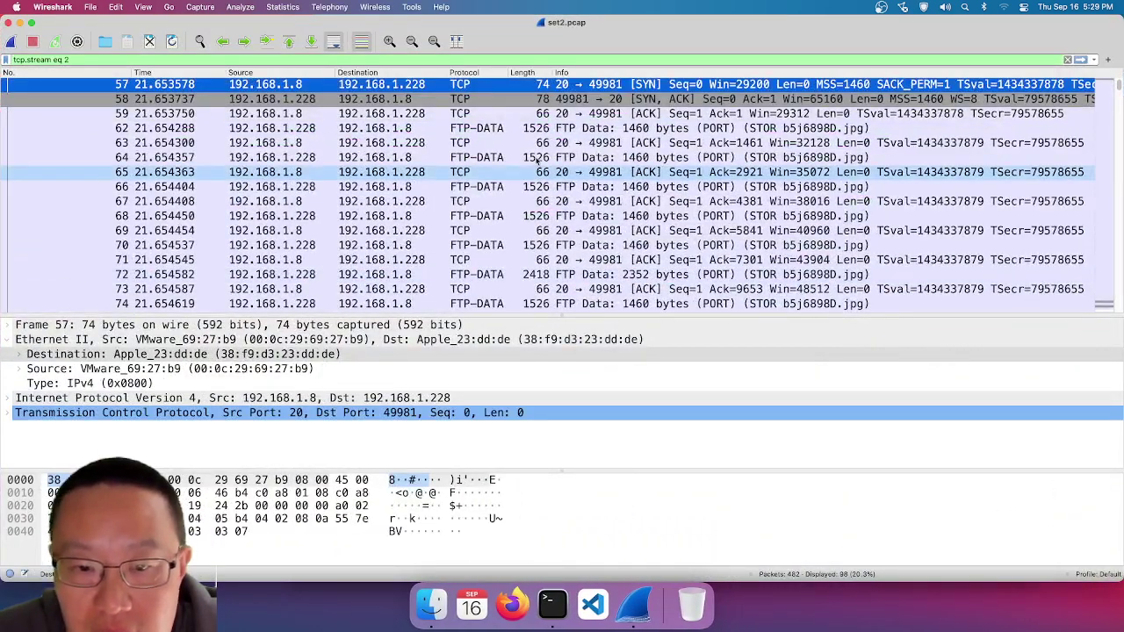
click(441, 6)
mouse_move(411, 6)
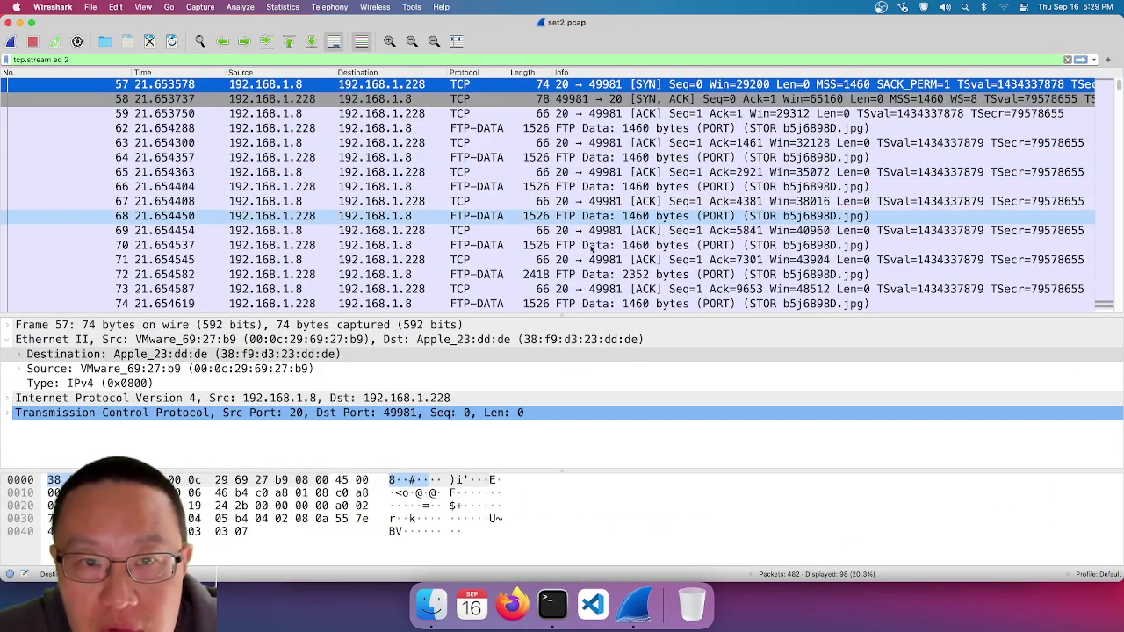
click(412, 7)
mouse_move(434, 5)
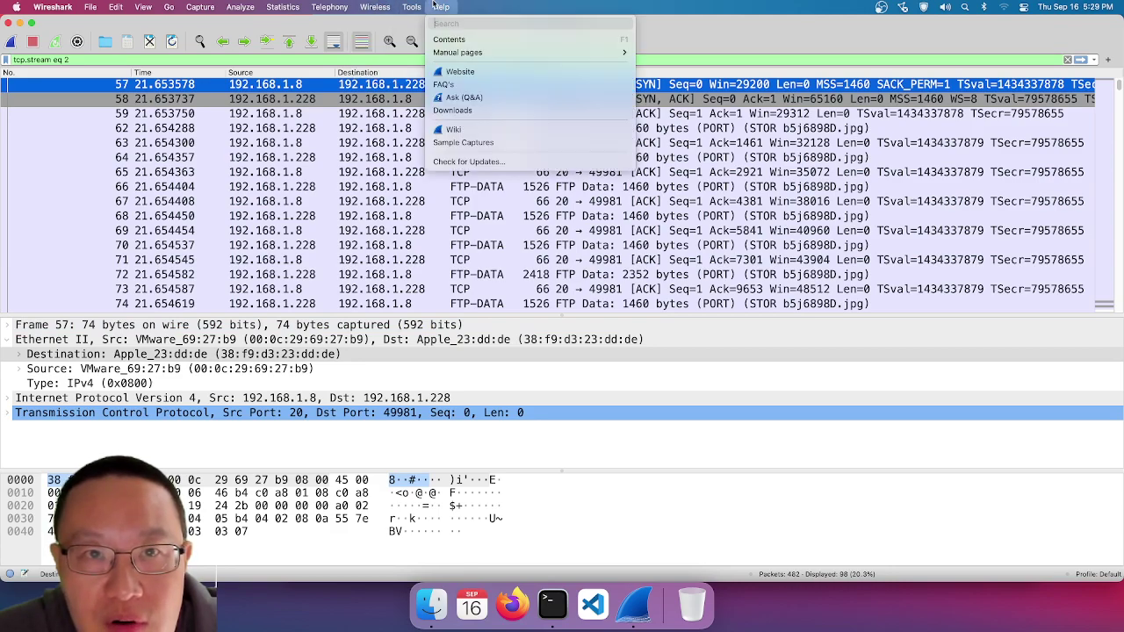
key(Escape)
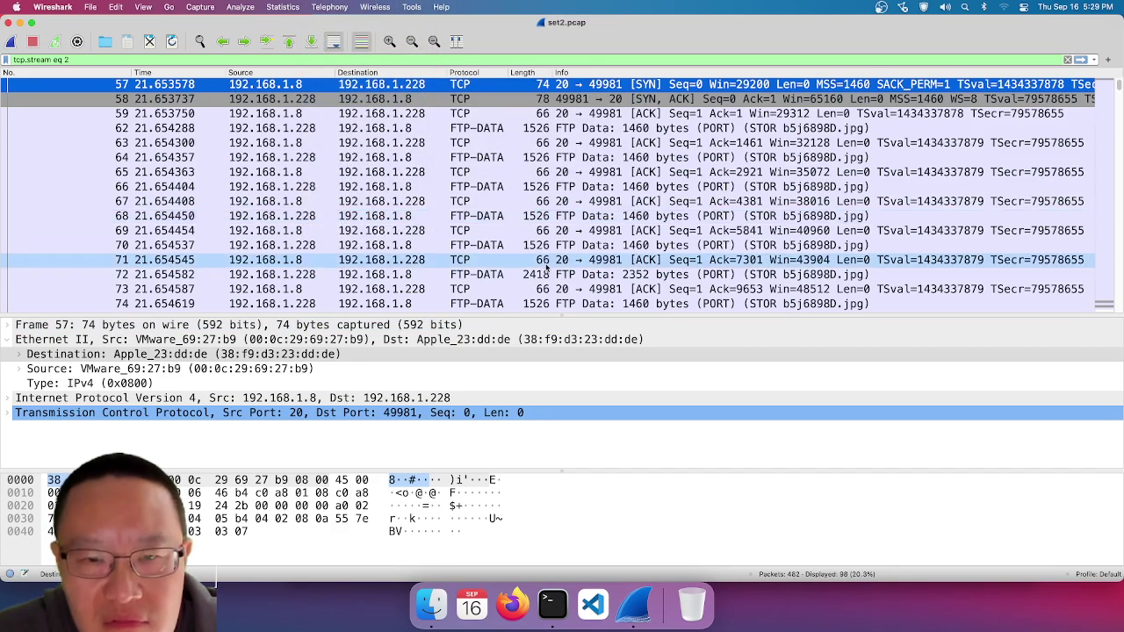
click(20, 24)
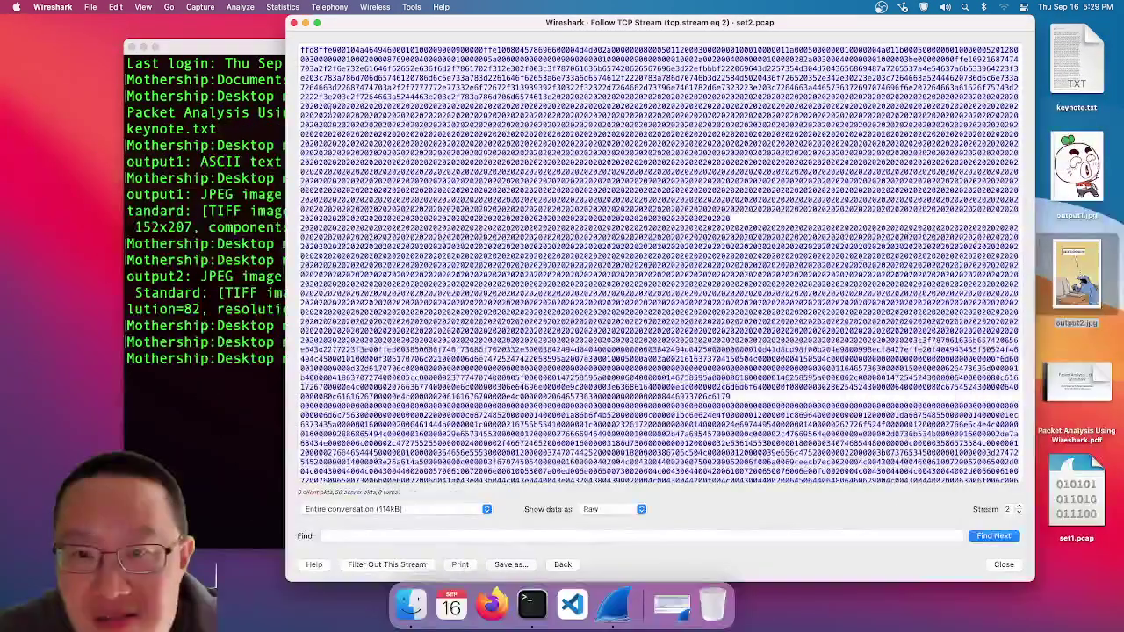
- Show the followed TCP stream data as ASCII and advance through stream 3 to stream 4
click(613, 509)
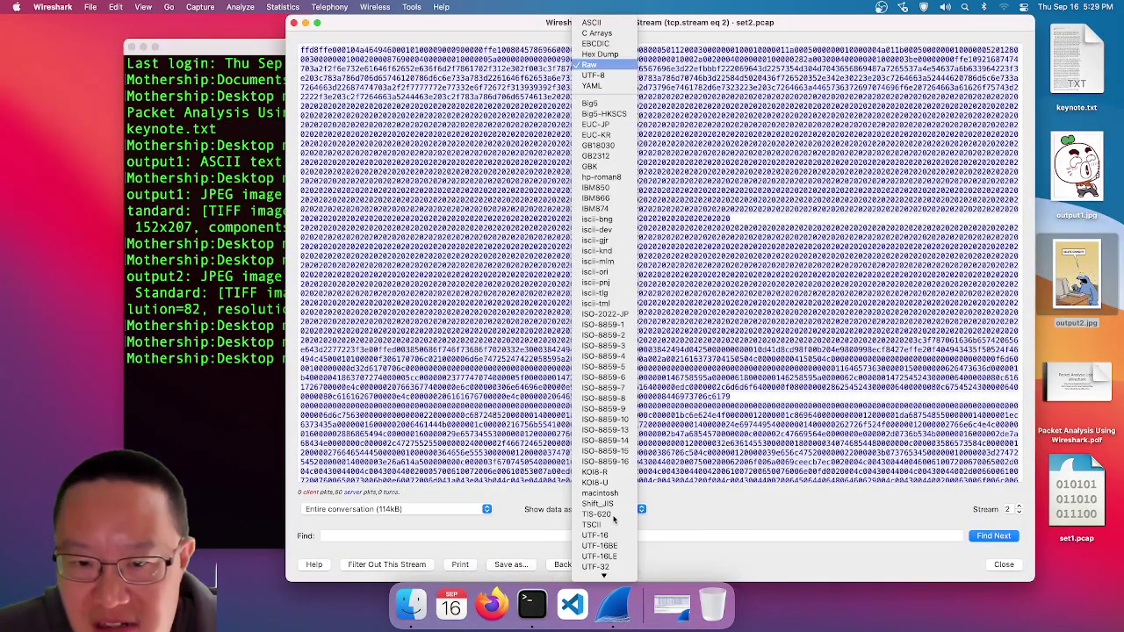
click(614, 24)
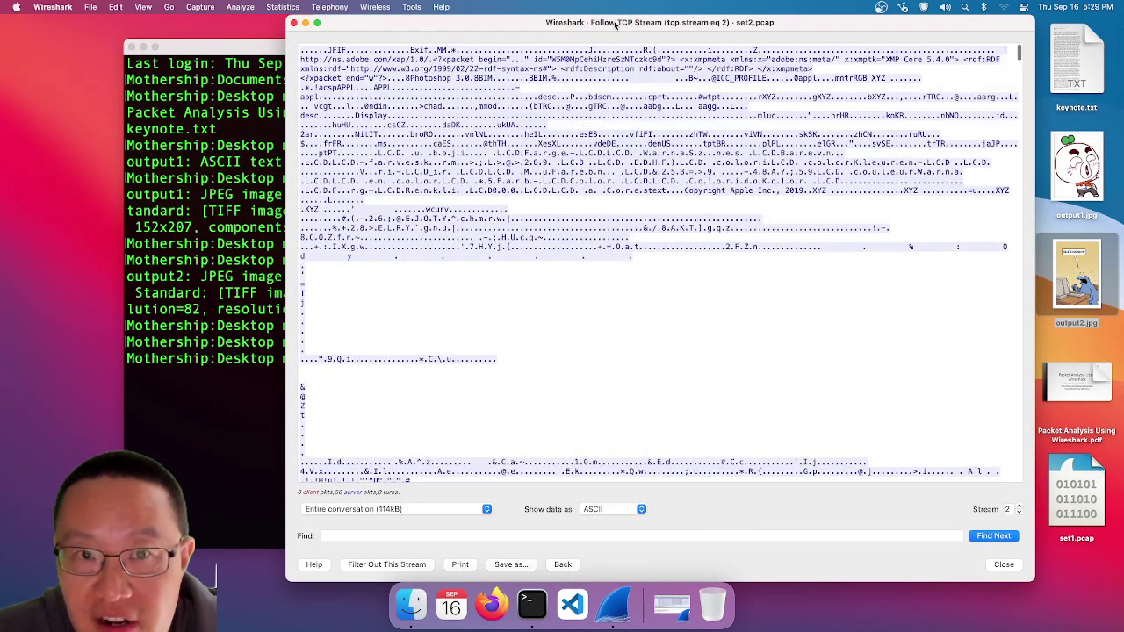
click(1018, 507)
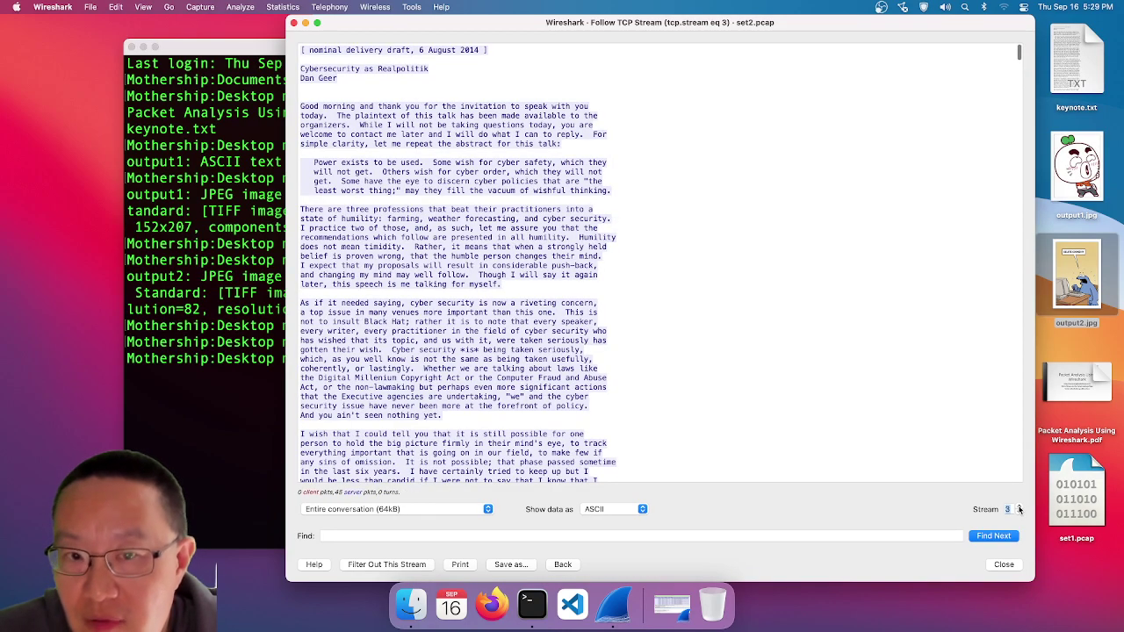
click(1019, 507)
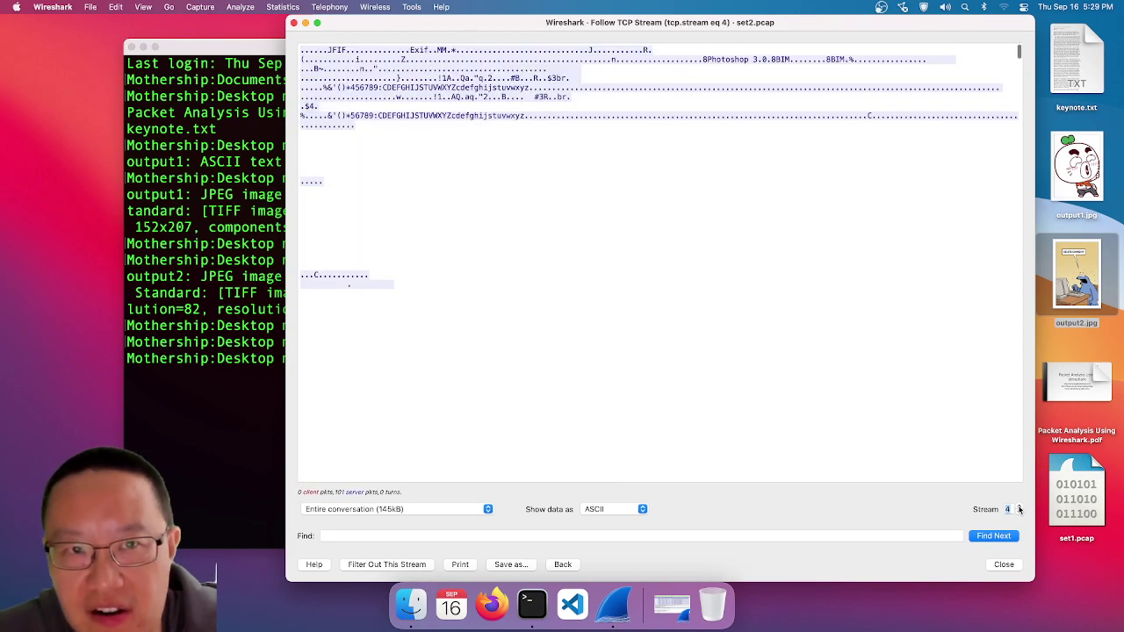
- Show stream 4 as raw data and save its content to the Desktop as output4
click(598, 511)
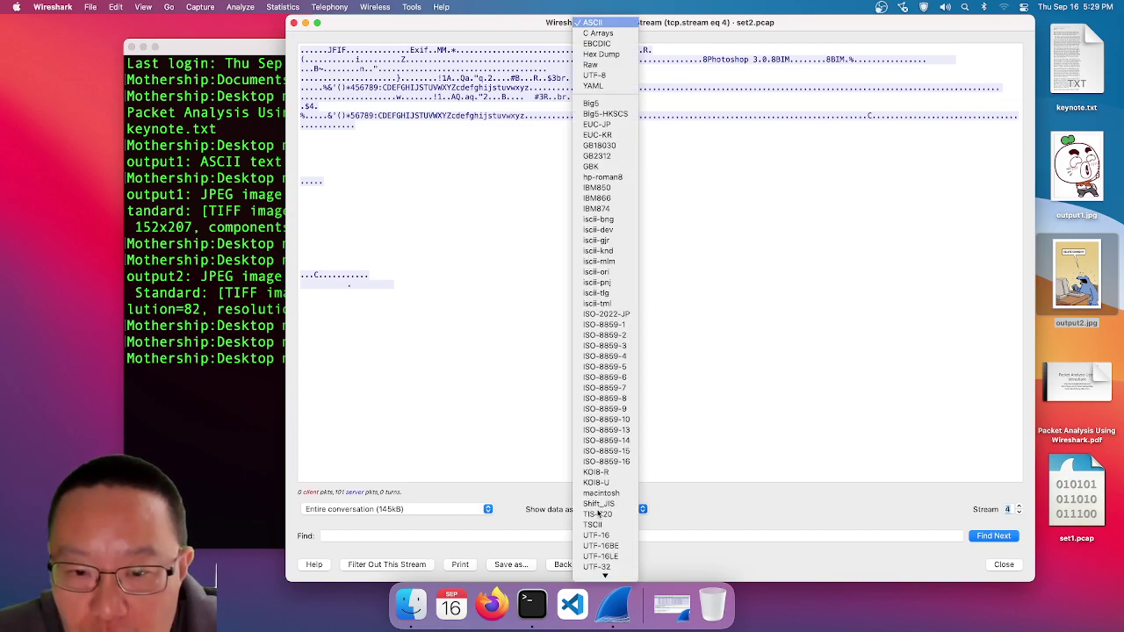
click(612, 71)
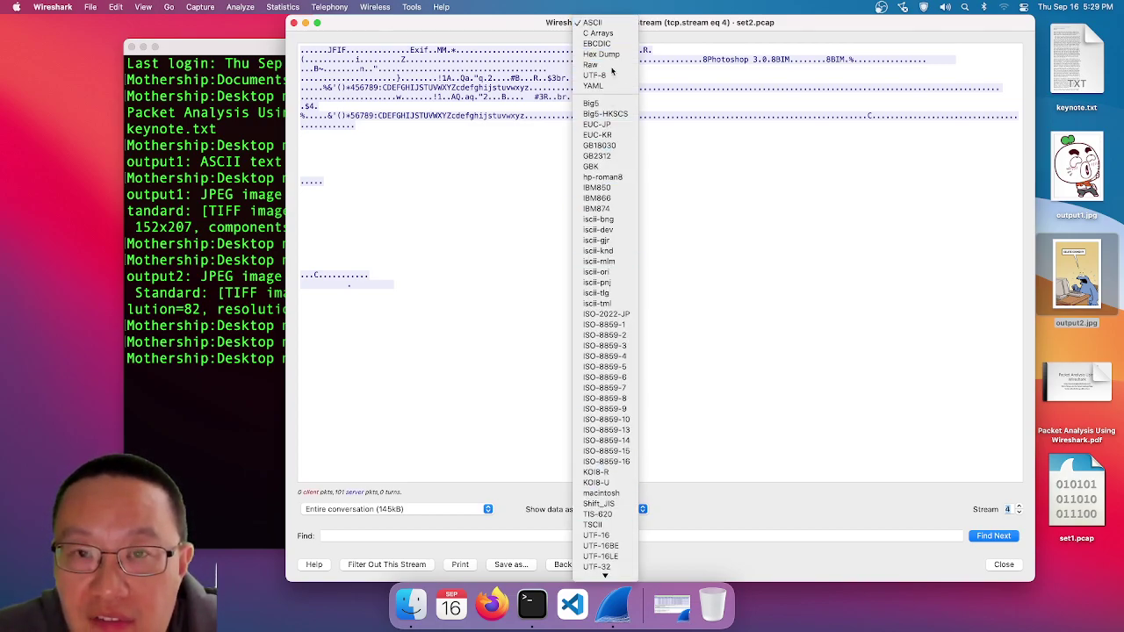
click(531, 566)
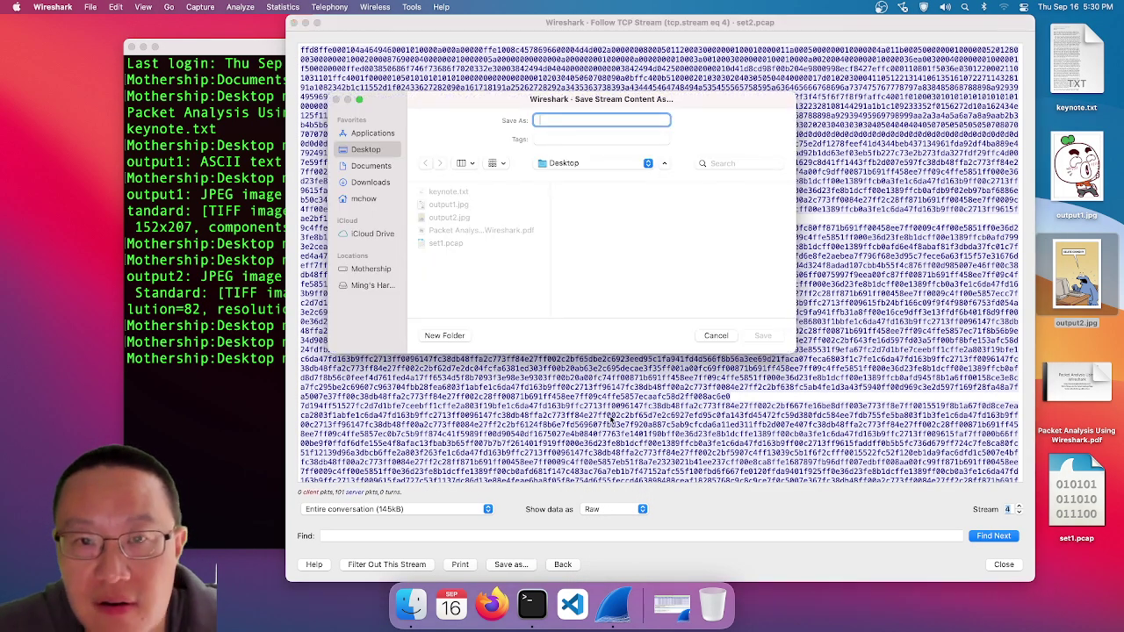
text(output43)
key(BackSpace)
key(Return)
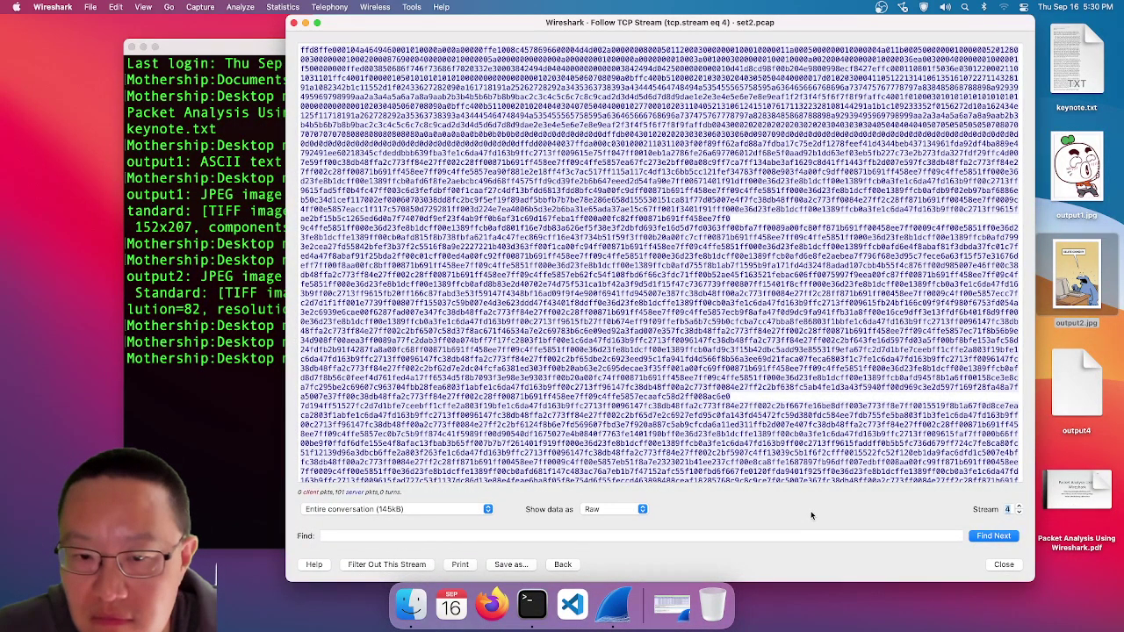
- Switch to Terminal and run the file command on output2, output3 and output4 to check their file types
click(221, 360)
key(Up)
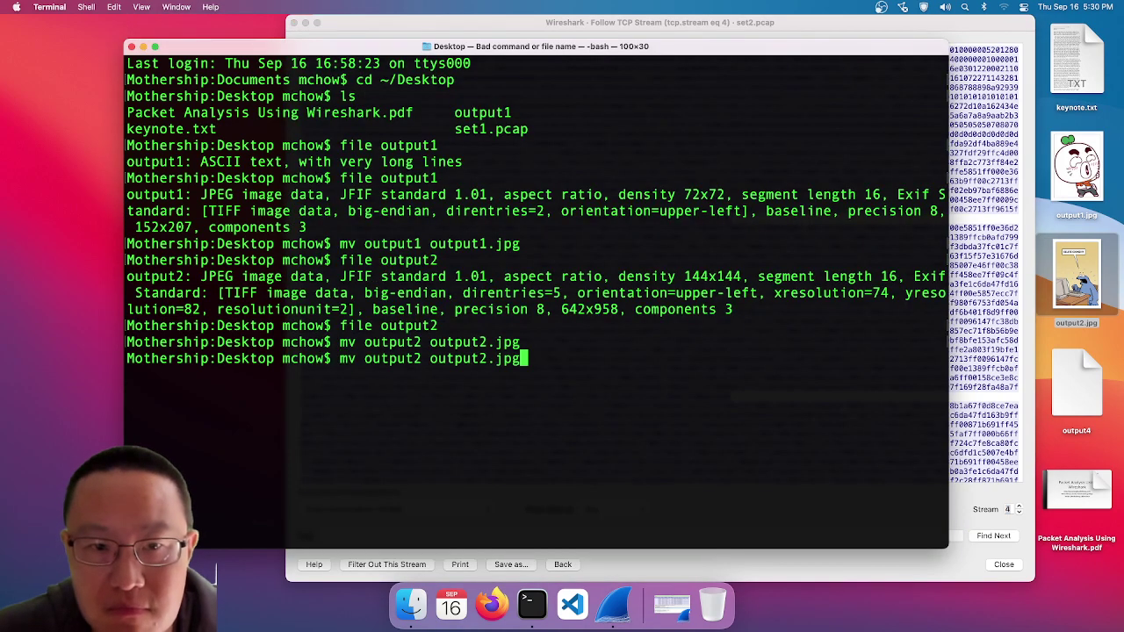
key(Up)
key(Return)
key(Up)
key(BackSpace)
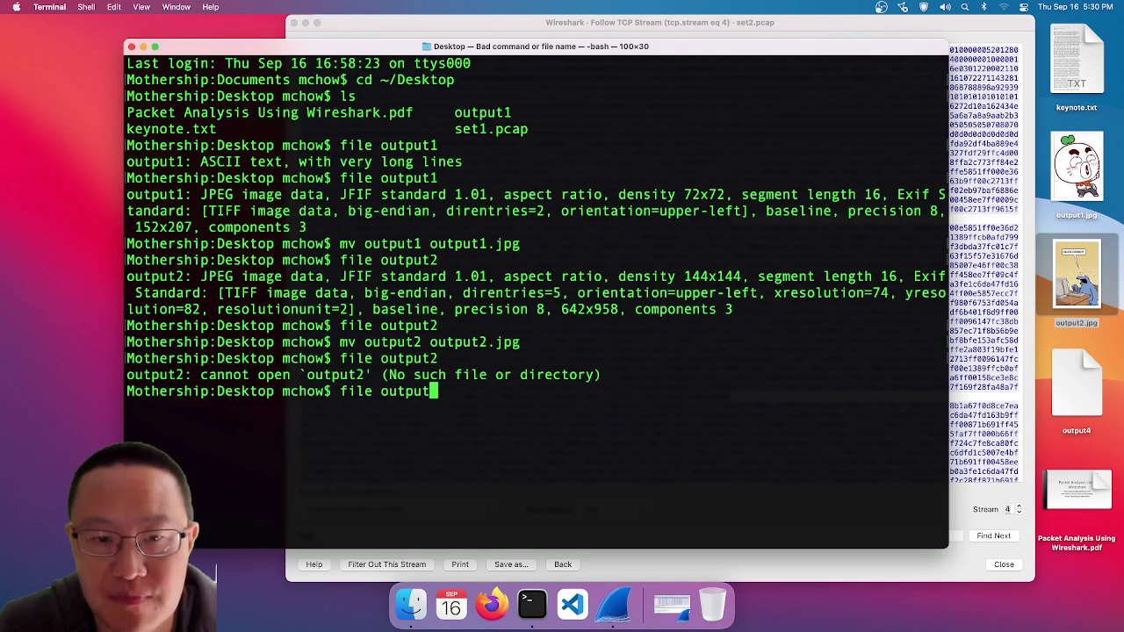
text(3)
key(Return)
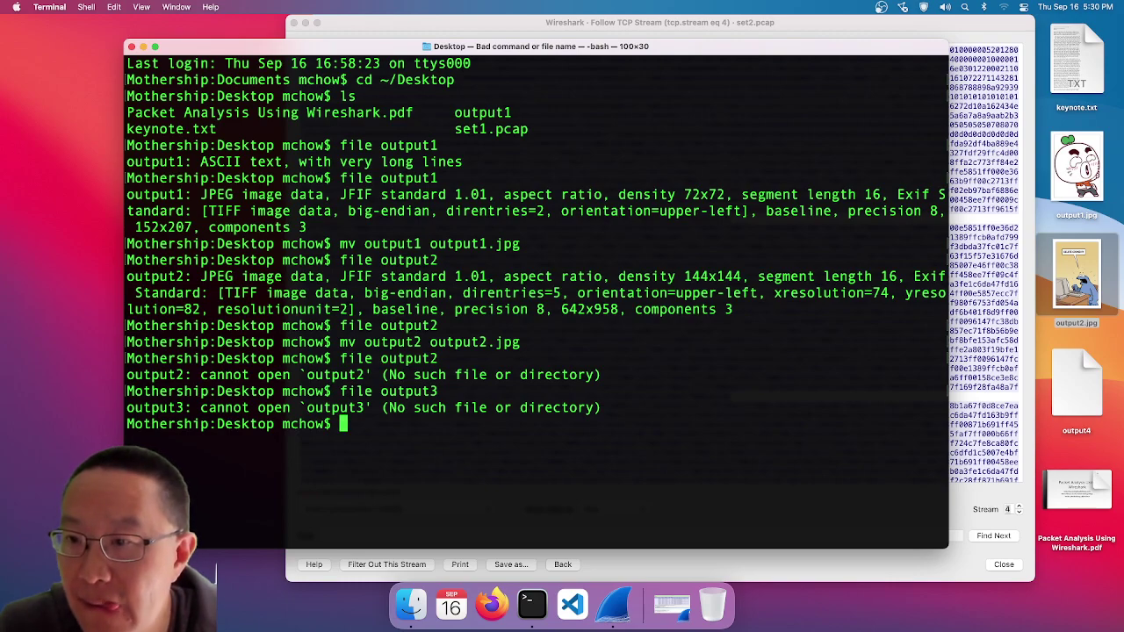
key(Up)
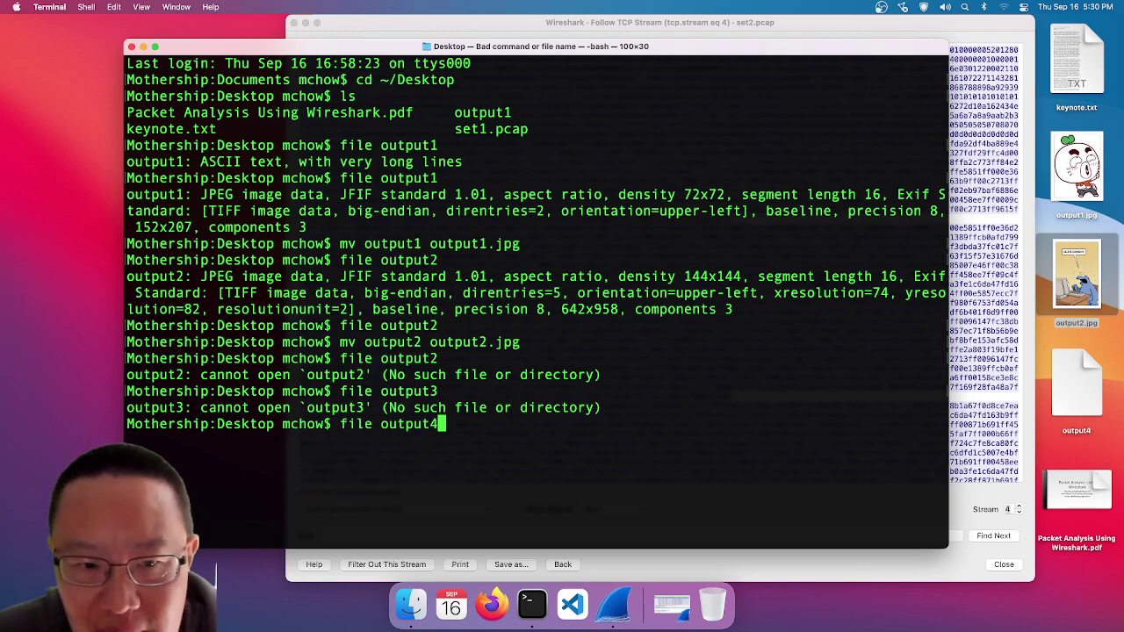
key(Return)
- Rename output4 to output4.jpg with the mv command
text(mv o)
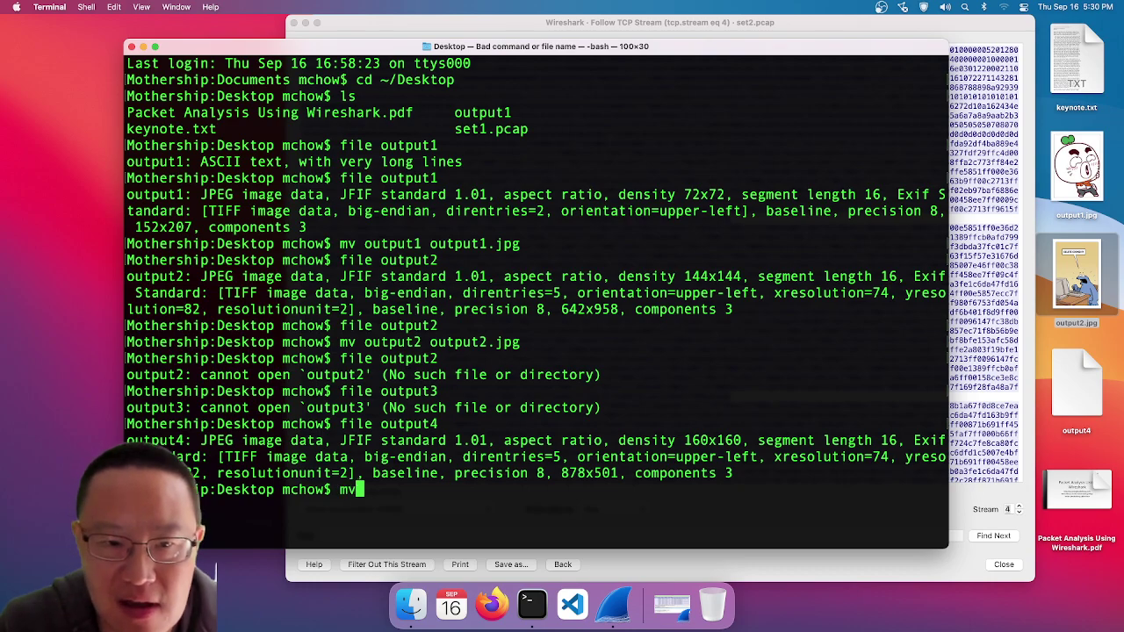
text(utput4)
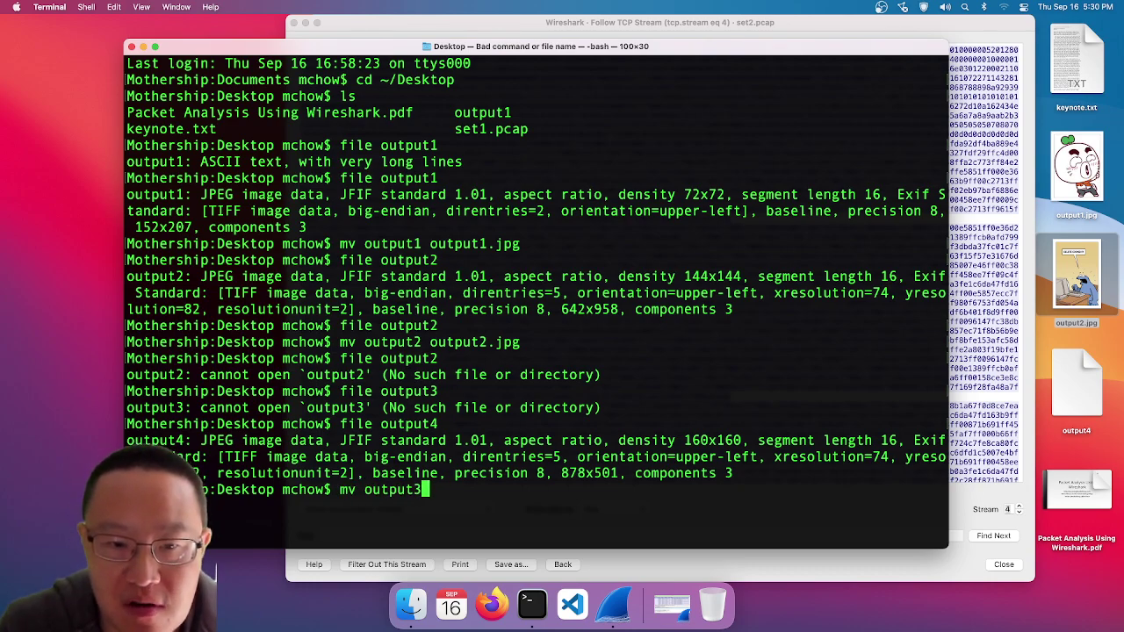
text( outpu)
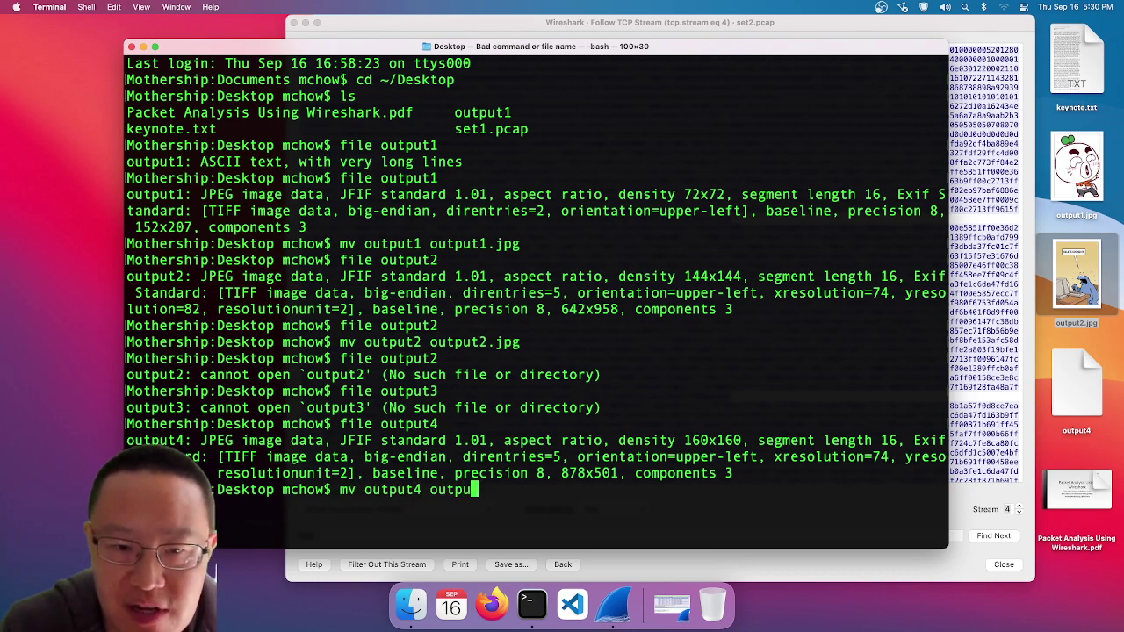
text(t3.jpg)
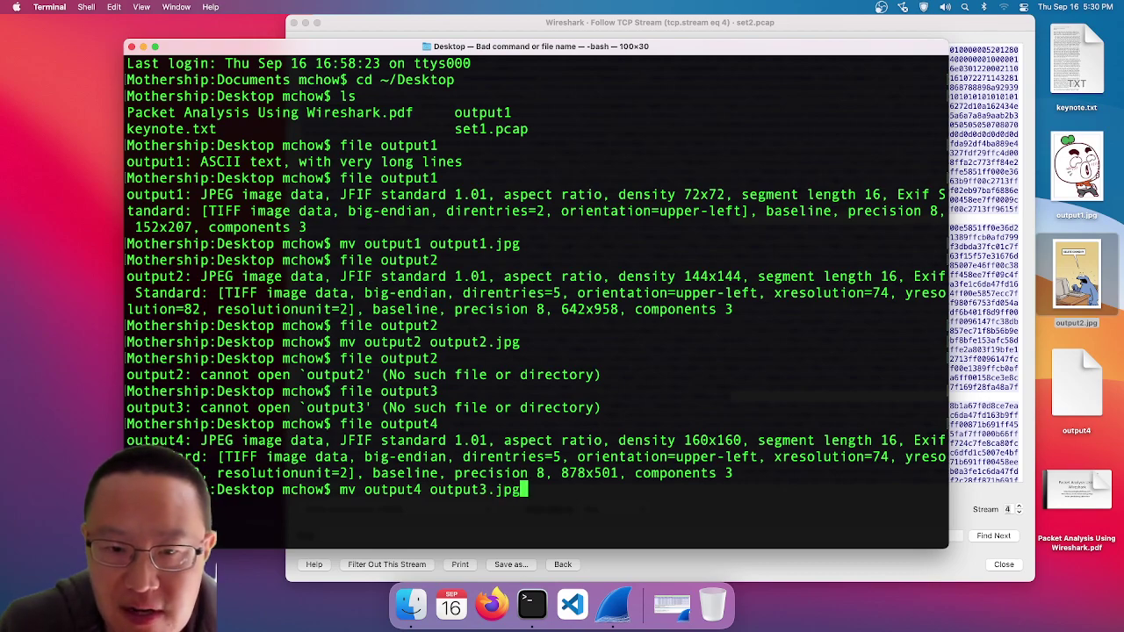
key(BackSpace)
key(BackSpace)
key(BackSpace)
key(BackSpace)
key(BackSpace)
key(BackSpace)
key(BackSpace)
key(BackSpace)
key(BackSpace)
key(BackSpace)
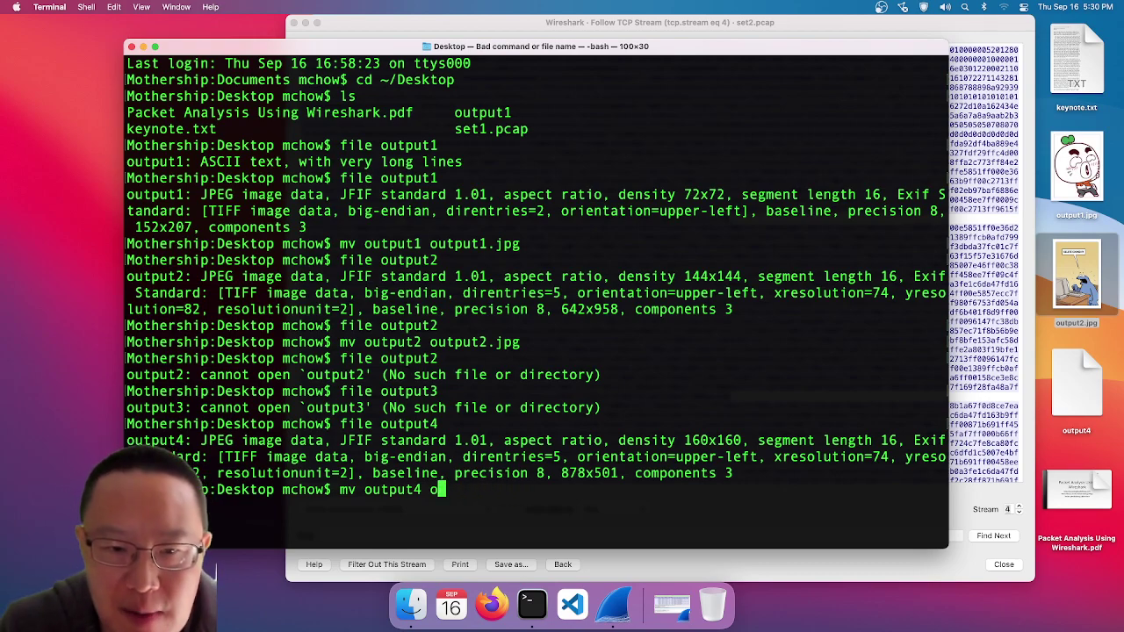
text(utput4.m)
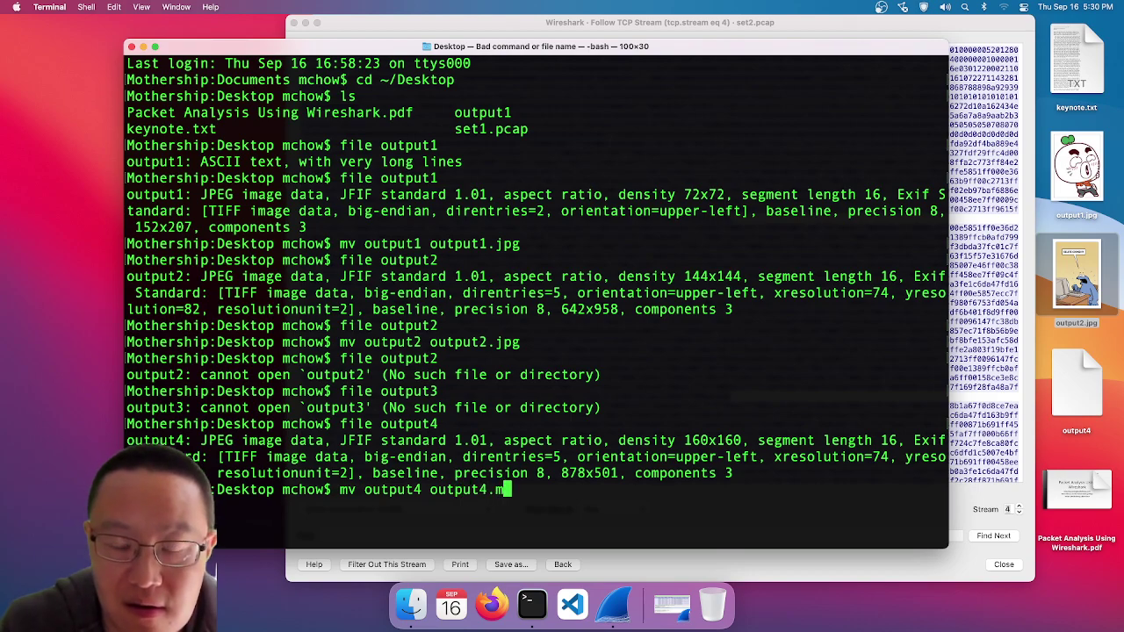
key(BackSpace)
text(jpg)
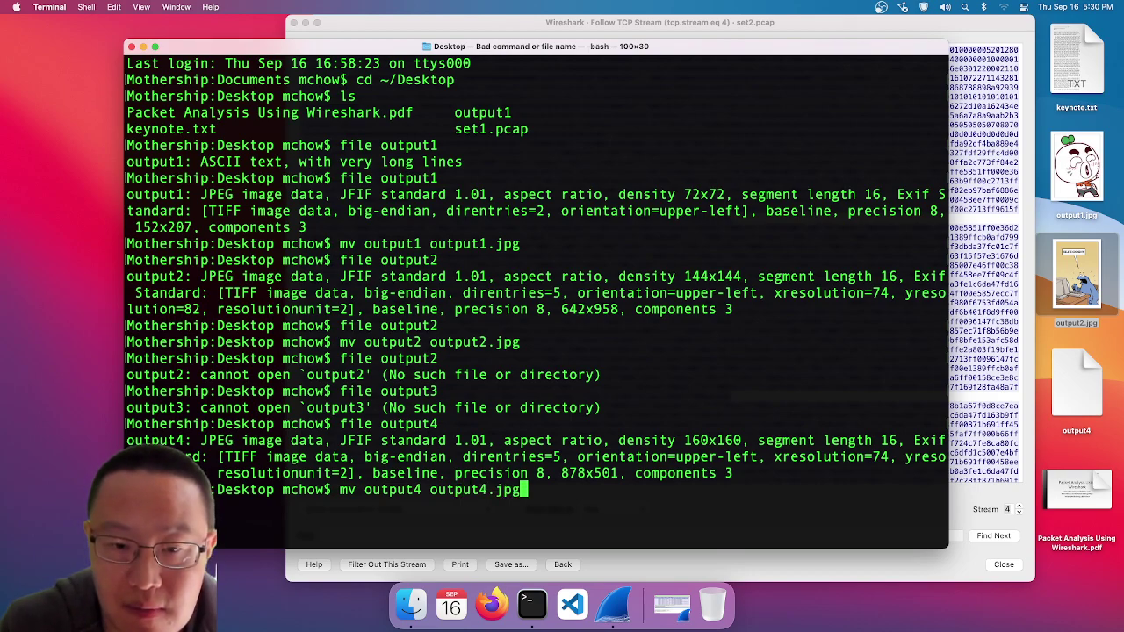
key(Return)
- Open output4.jpg from the Desktop, move its window toward the middle of the screen to view the image, and close it
double_click(1076, 382)
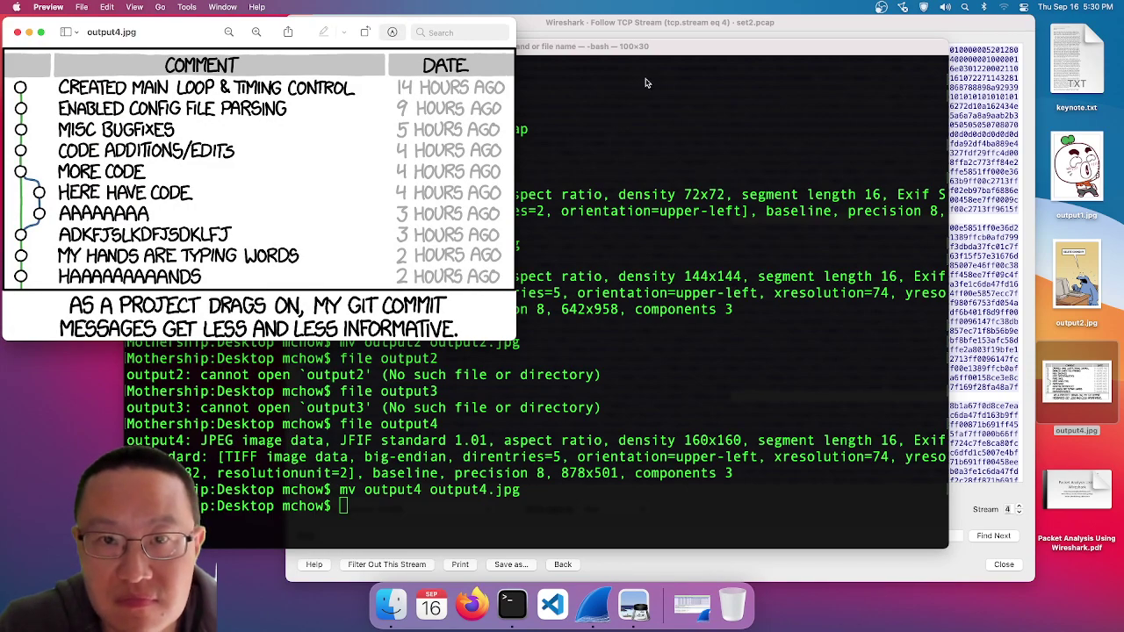
drag(188, 28, 529, 115)
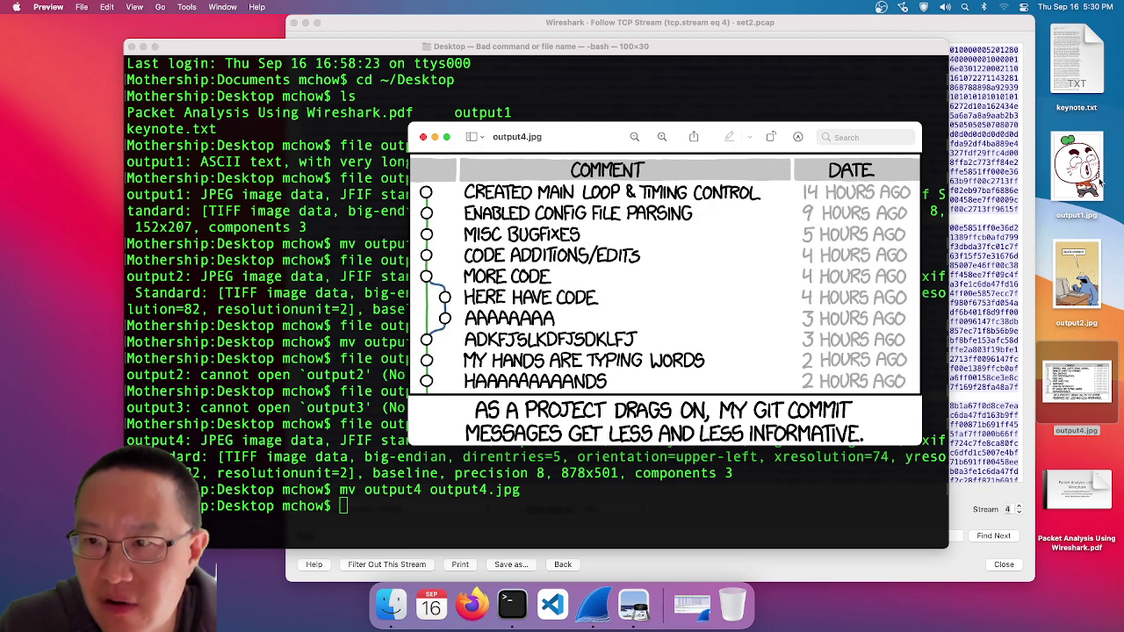
click(1079, 280)
click(1091, 428)
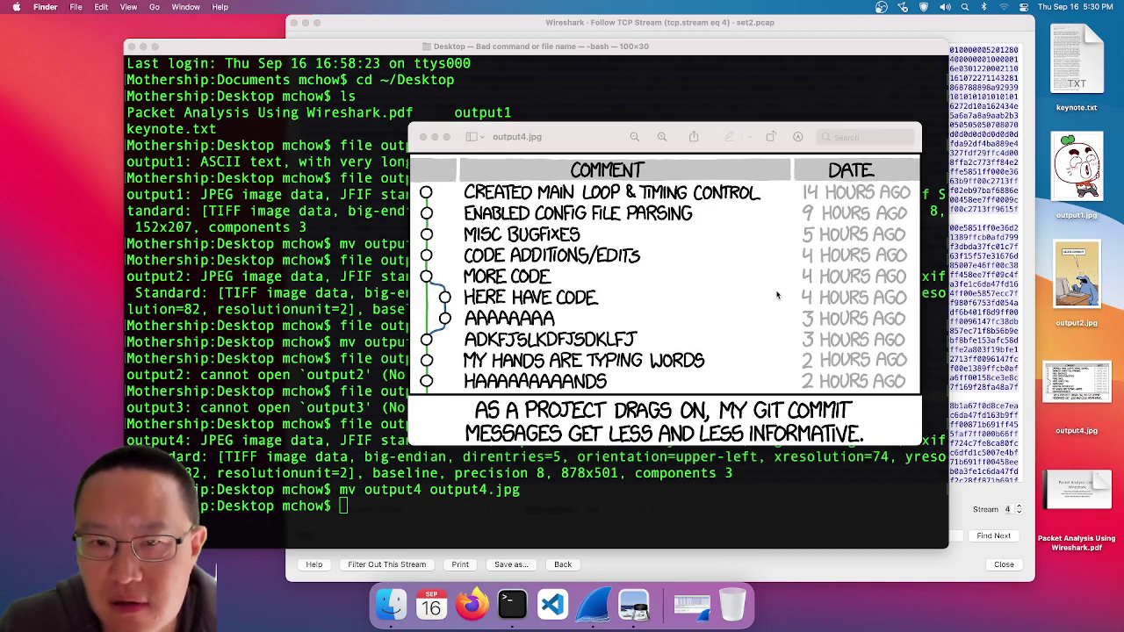
click(423, 137)
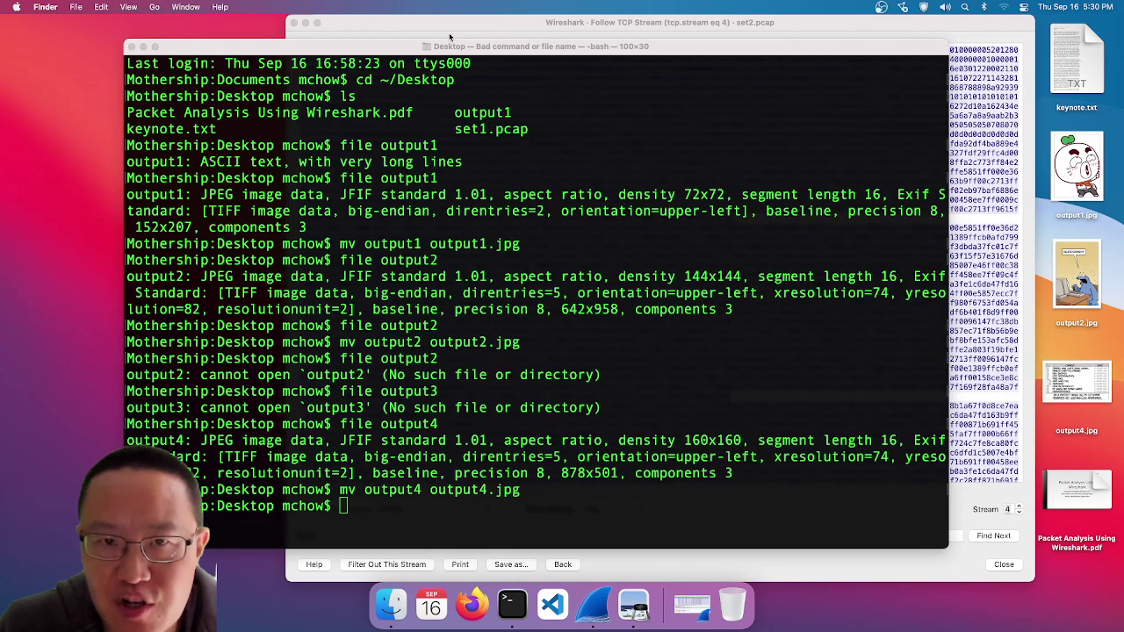
- Return to Wireshark's followed TCP stream, show its data as ASCII and advance to stream 5
click(985, 515)
click(613, 509)
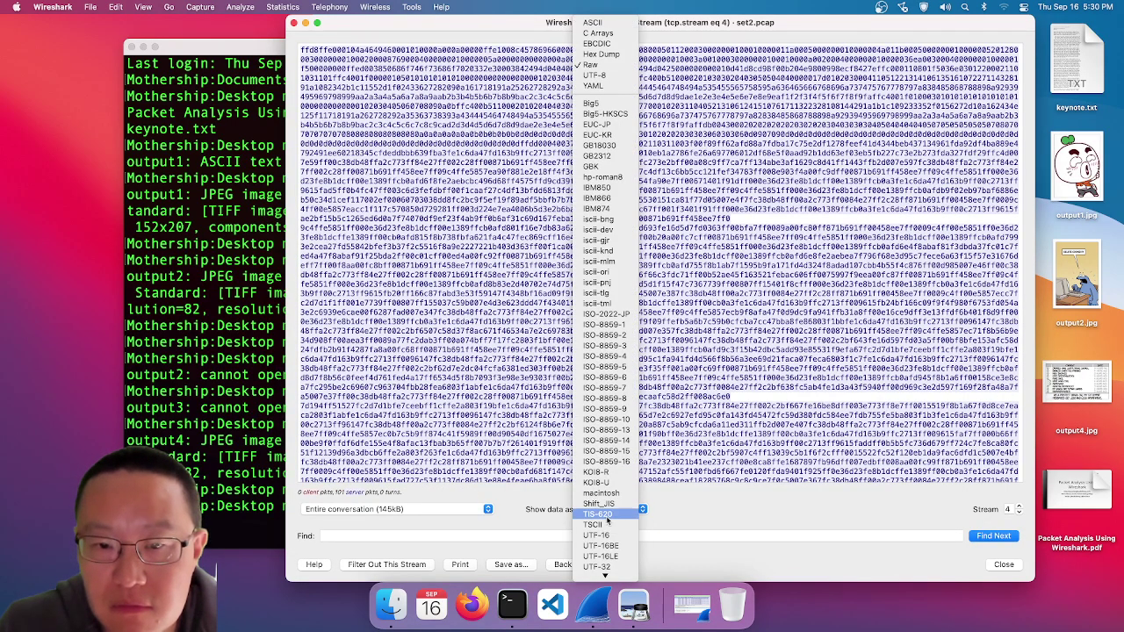
click(606, 33)
click(1019, 507)
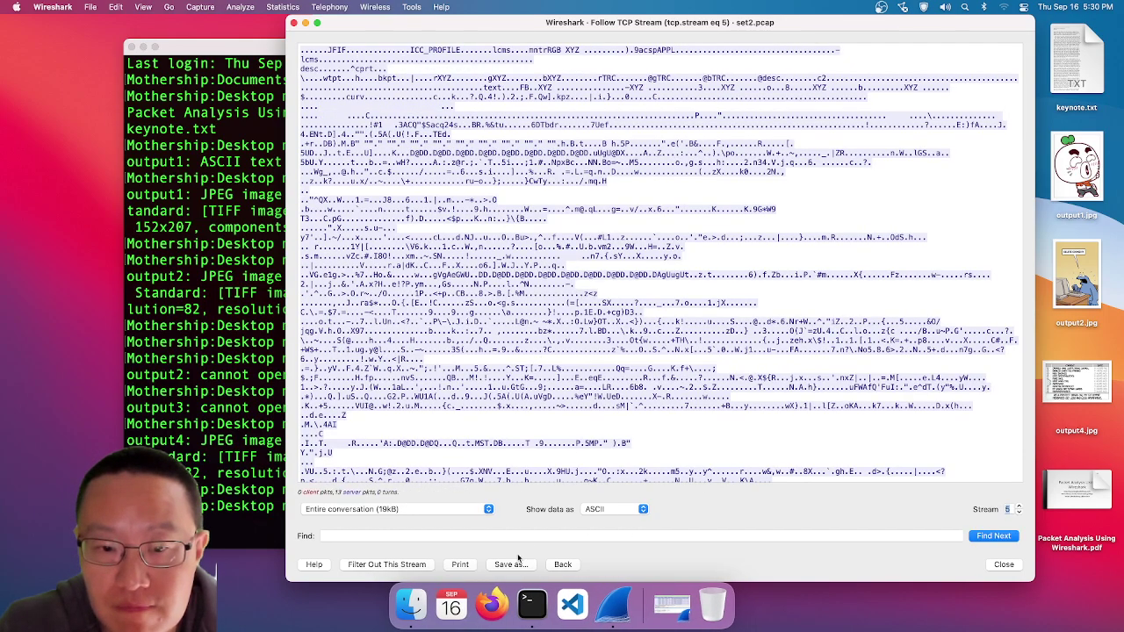
- Show stream 5 as raw data and save its content to the Desktop as output5
click(596, 513)
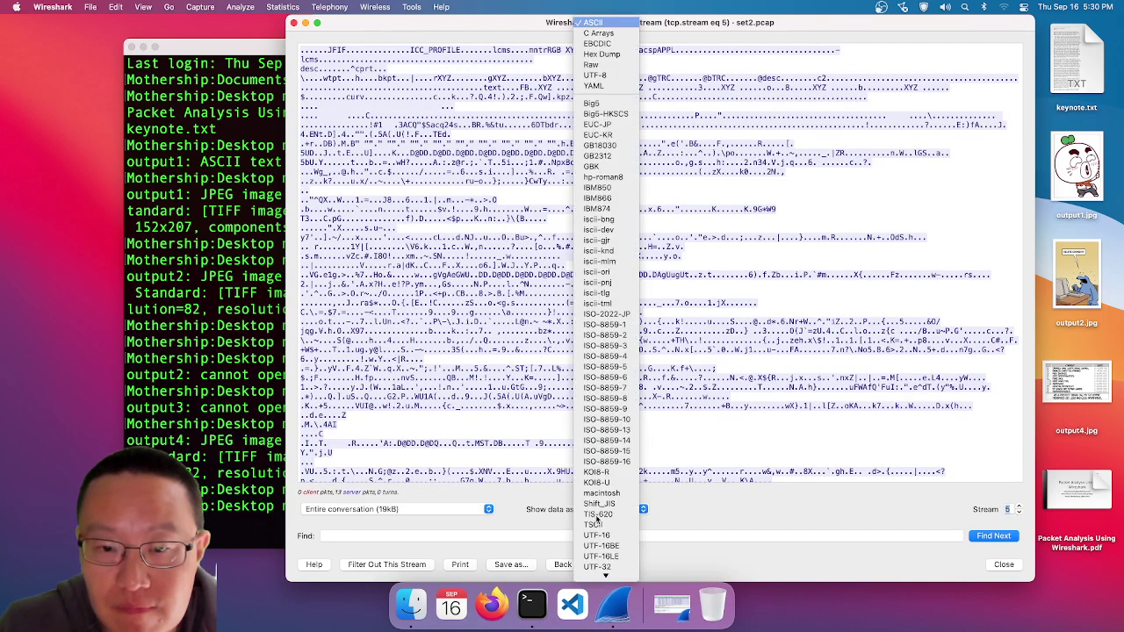
click(607, 65)
click(510, 564)
text(output5)
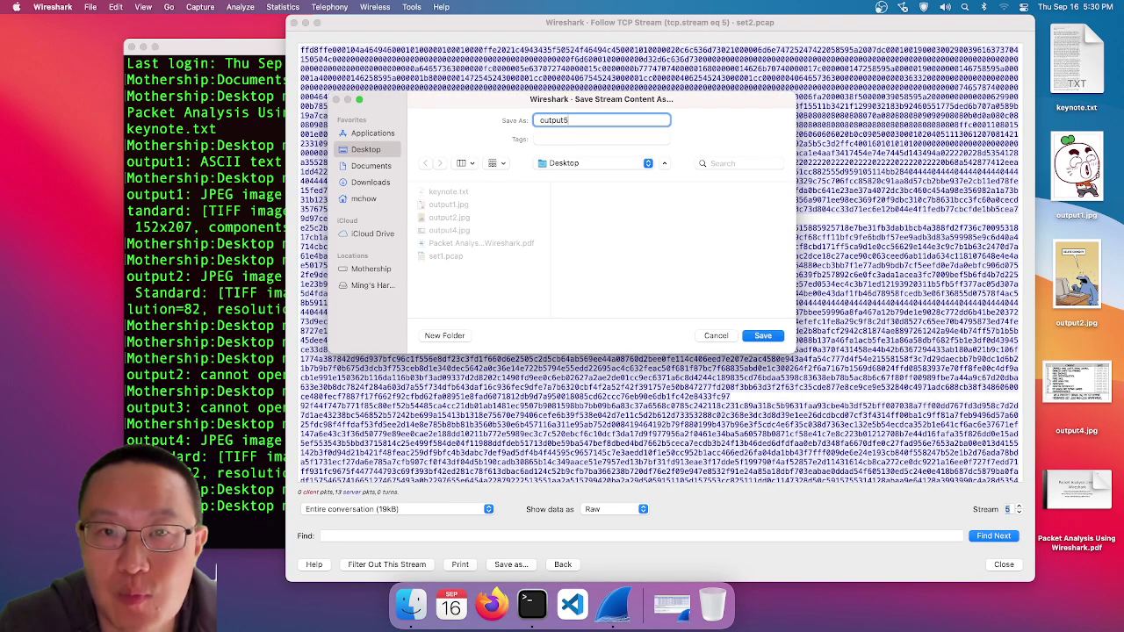
key(Return)
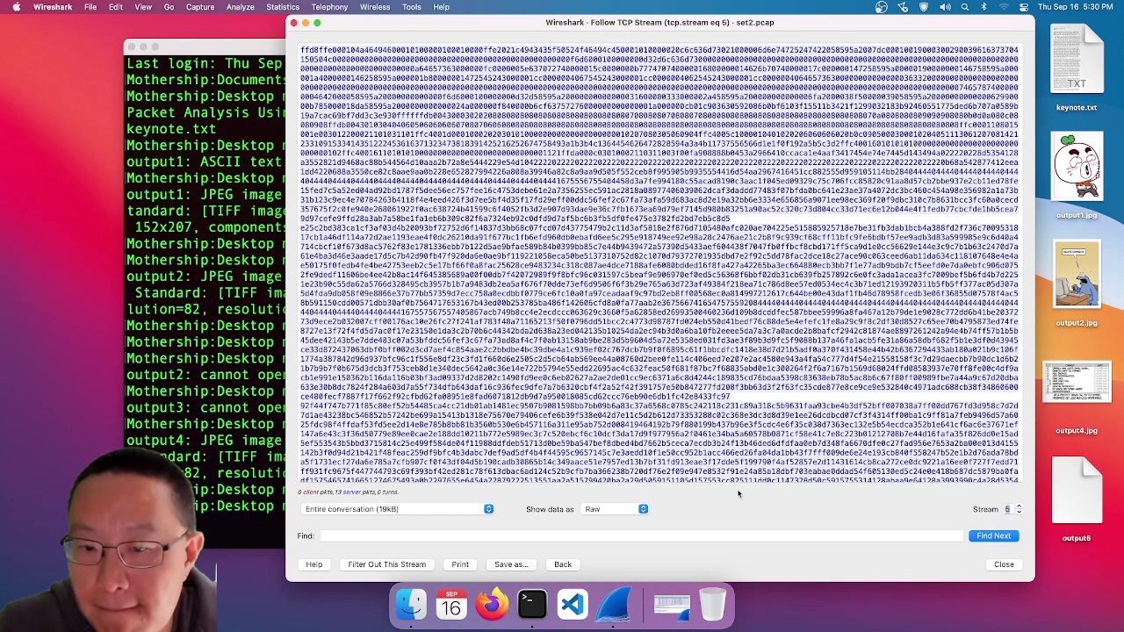
click(1020, 509)
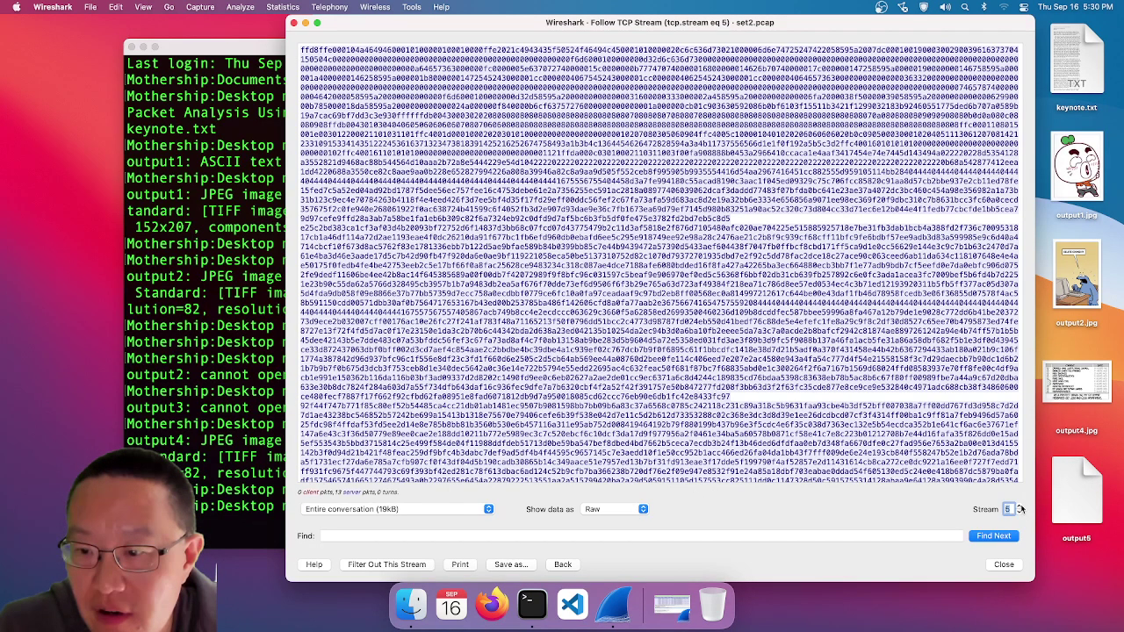
- Switch to Terminal, identify the type of output5 with the file command, and clear the terminal screen
click(180, 209)
key(Up)
key(Up)
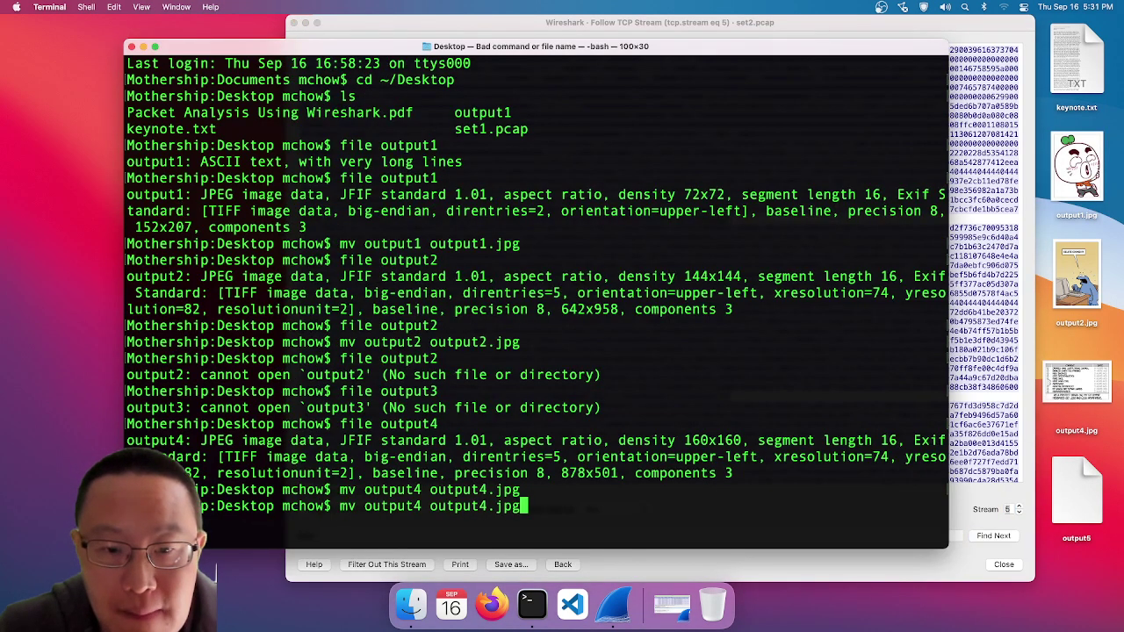
key(Return)
key(Up)
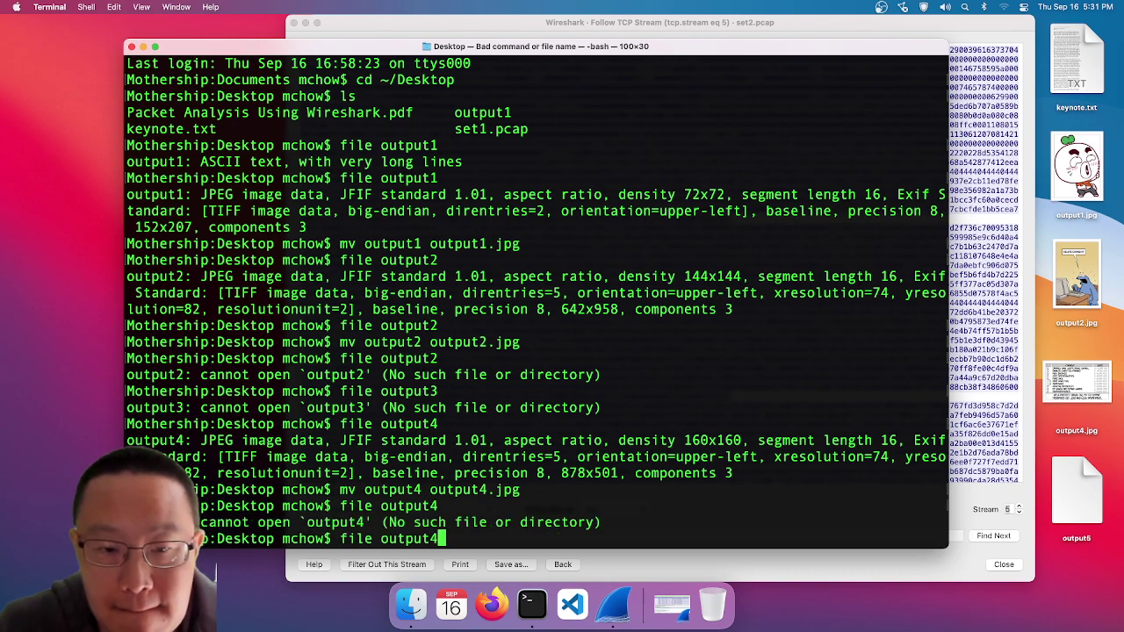
key(Return)
text(clear)
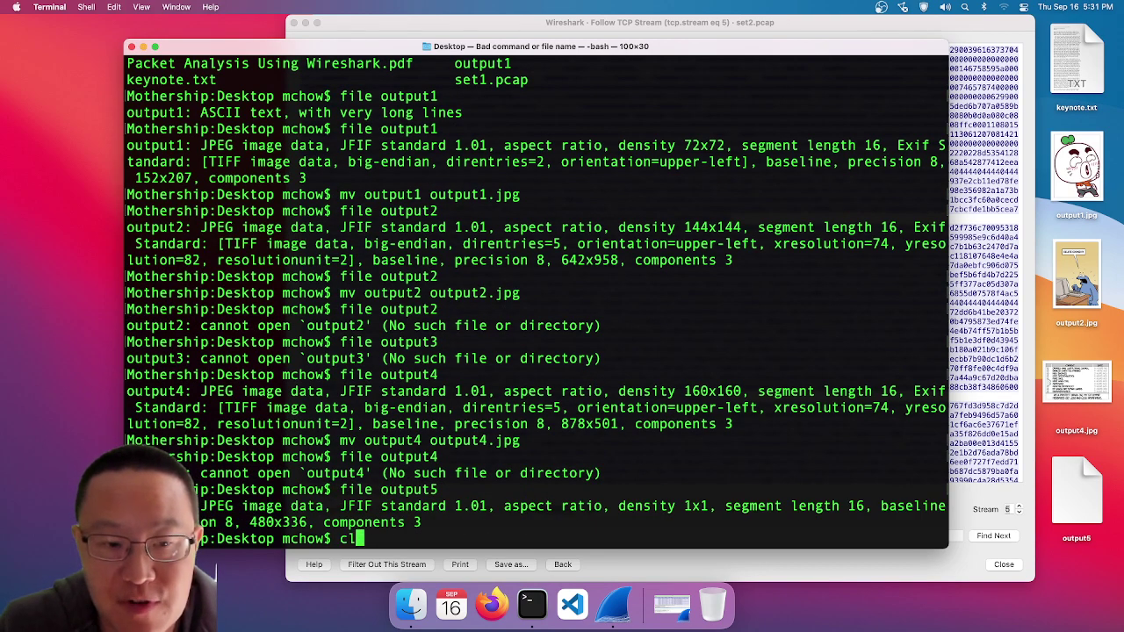
key(Return)
- Rename output5 to output5.jpg with the mv command, reusing the earlier output4 rename command
key(Up)
key(Up)
key(Up)
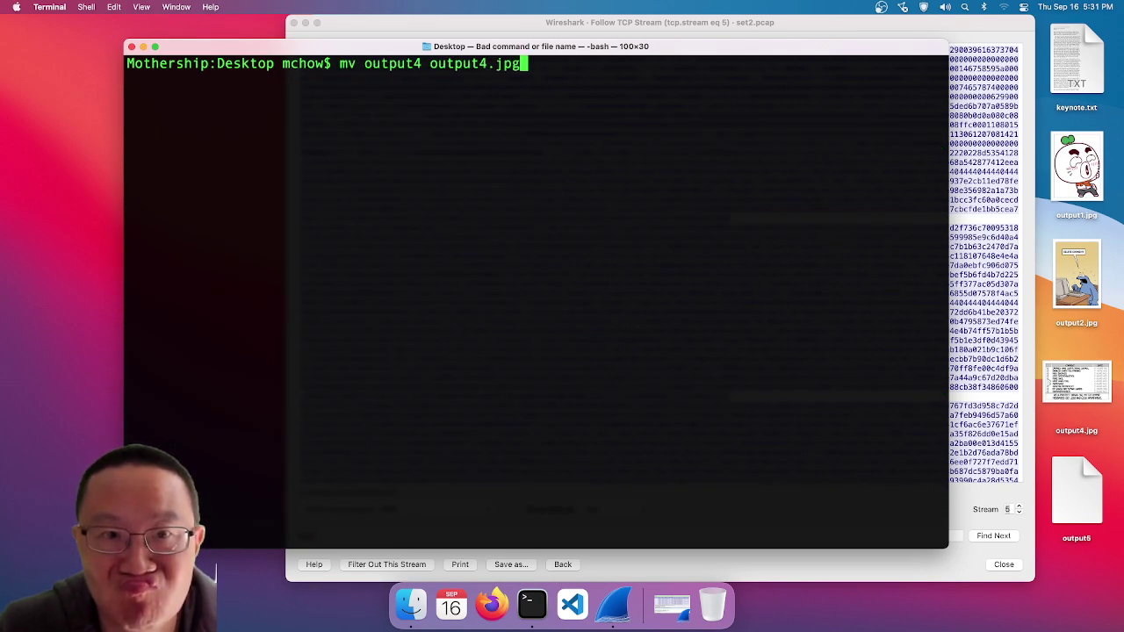
key(Left)
key(Left)
key(Left)
key(Left)
key(BackSpace)
text(5)
key(Left)
key(Left)
key(Left)
key(Left)
key(Left)
key(Left)
key(Left)
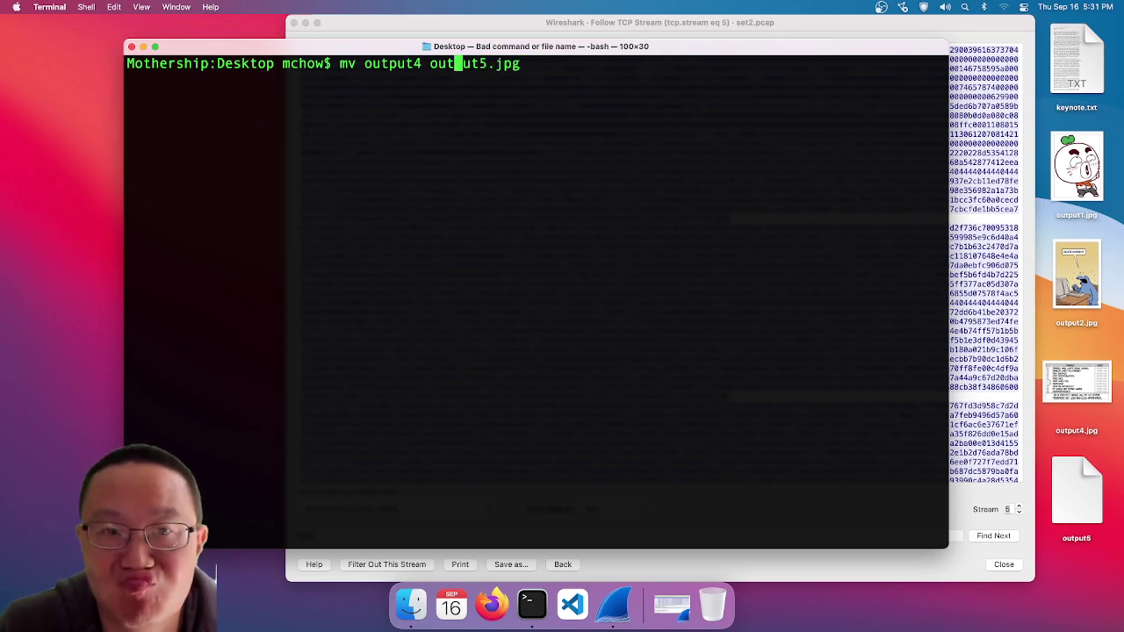
key(Left)
key(BackSpace)
text(5)
key(Return)
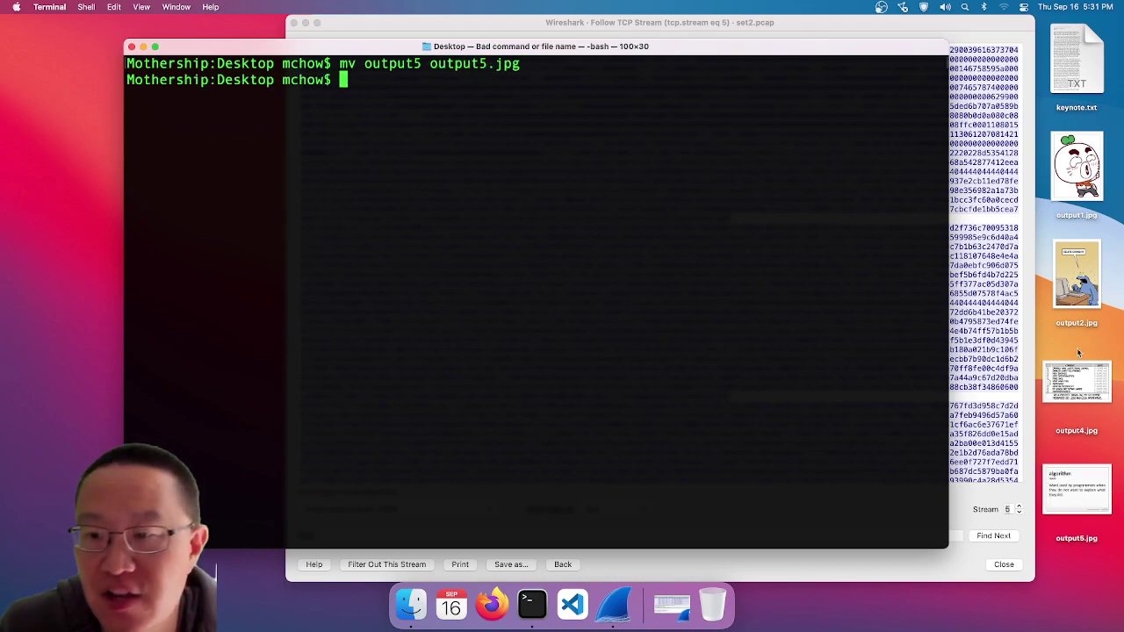
- Open output5.jpg from the Desktop, move its window toward the middle of the screen to view the image, and close it
double_click(1099, 510)
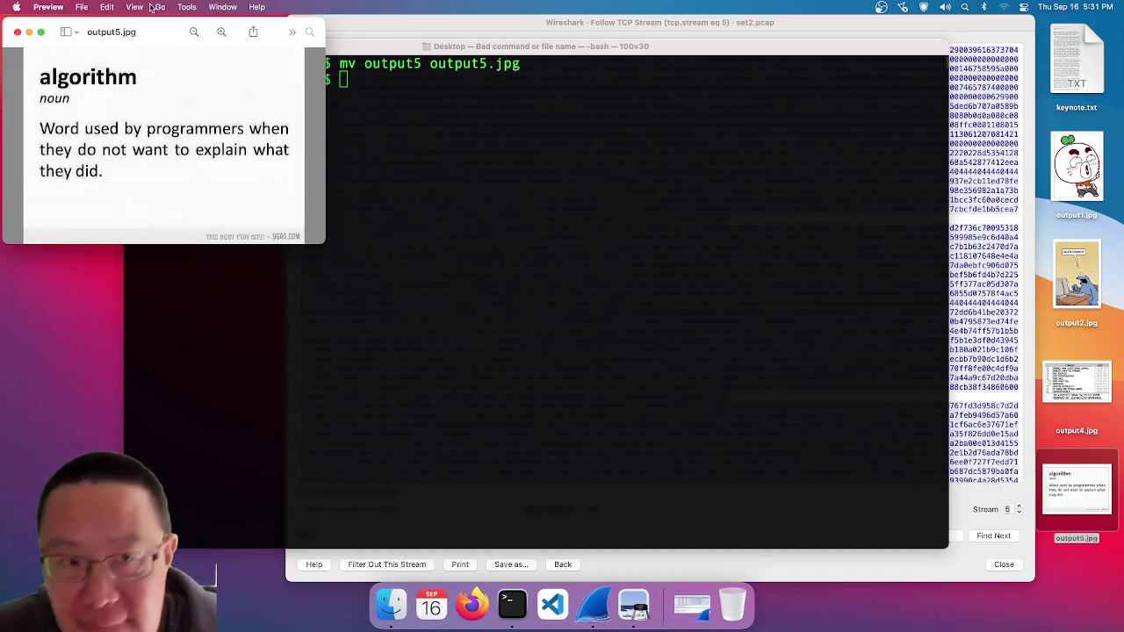
drag(151, 32, 683, 134)
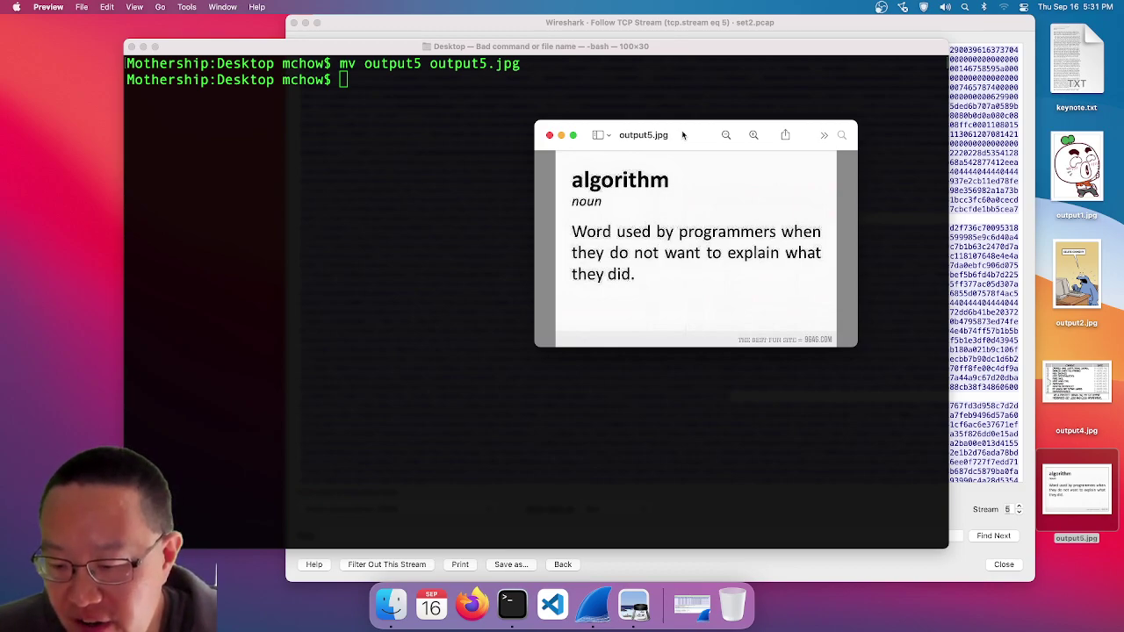
click(550, 136)
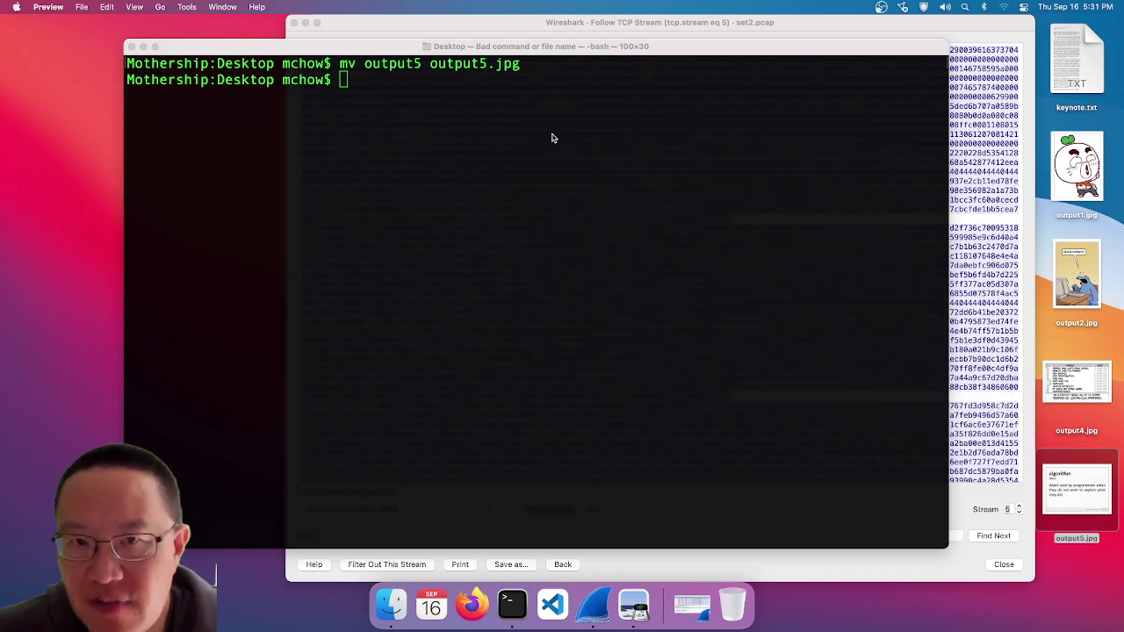
- Close the followed TCP stream window in Wireshark and open Packet Analysis Using Wireshark.pdf from the Desktop
click(984, 313)
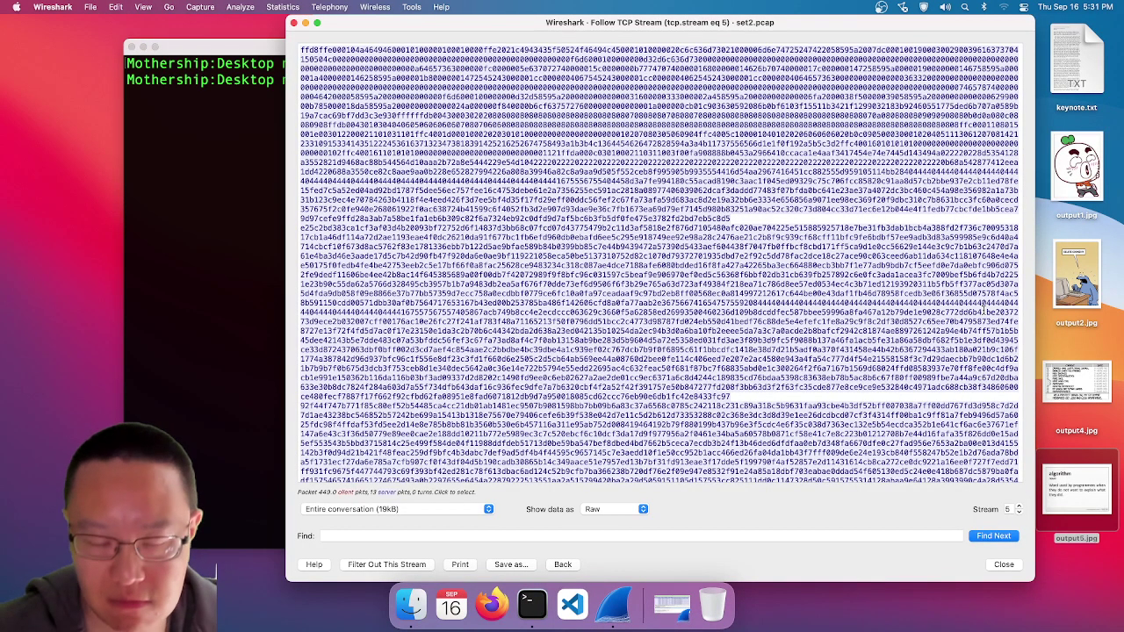
click(1003, 564)
click(654, 266)
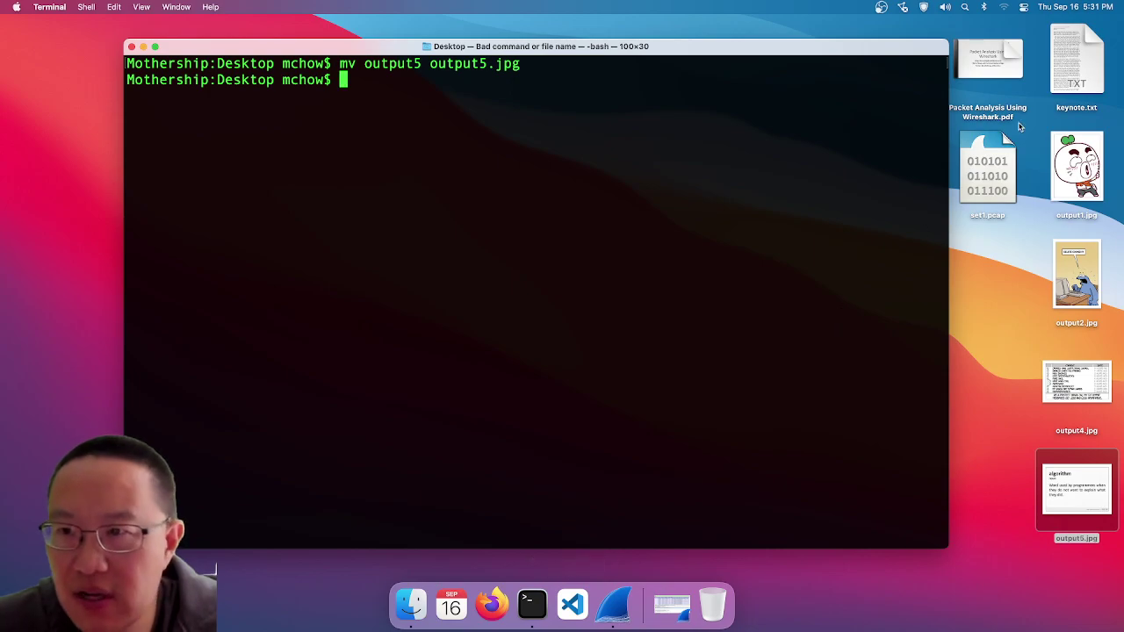
double_click(1001, 63)
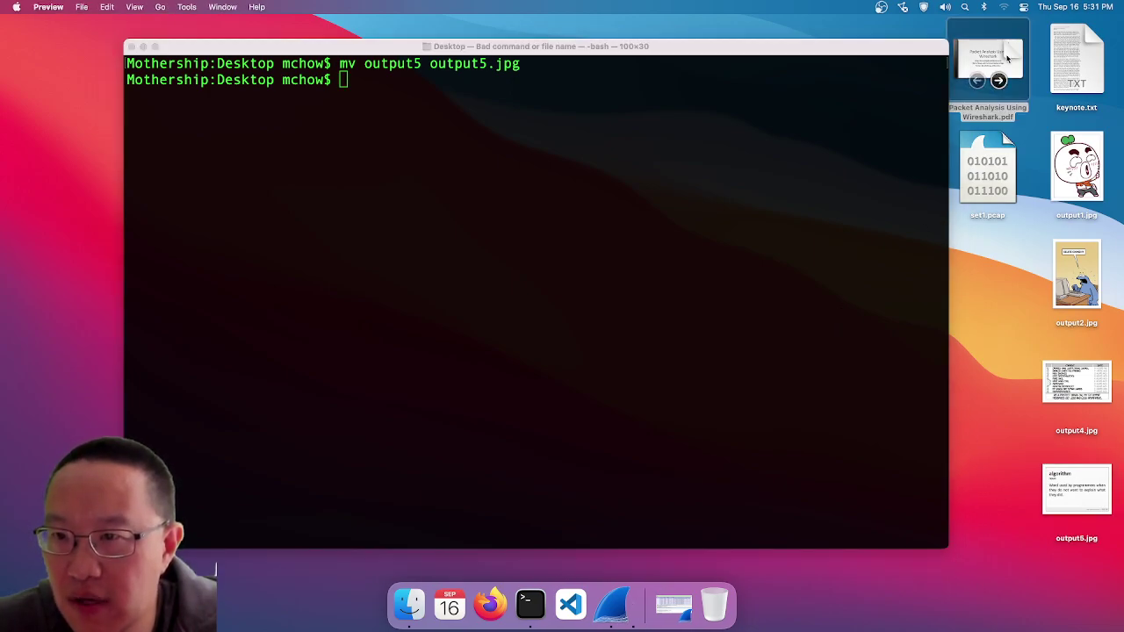
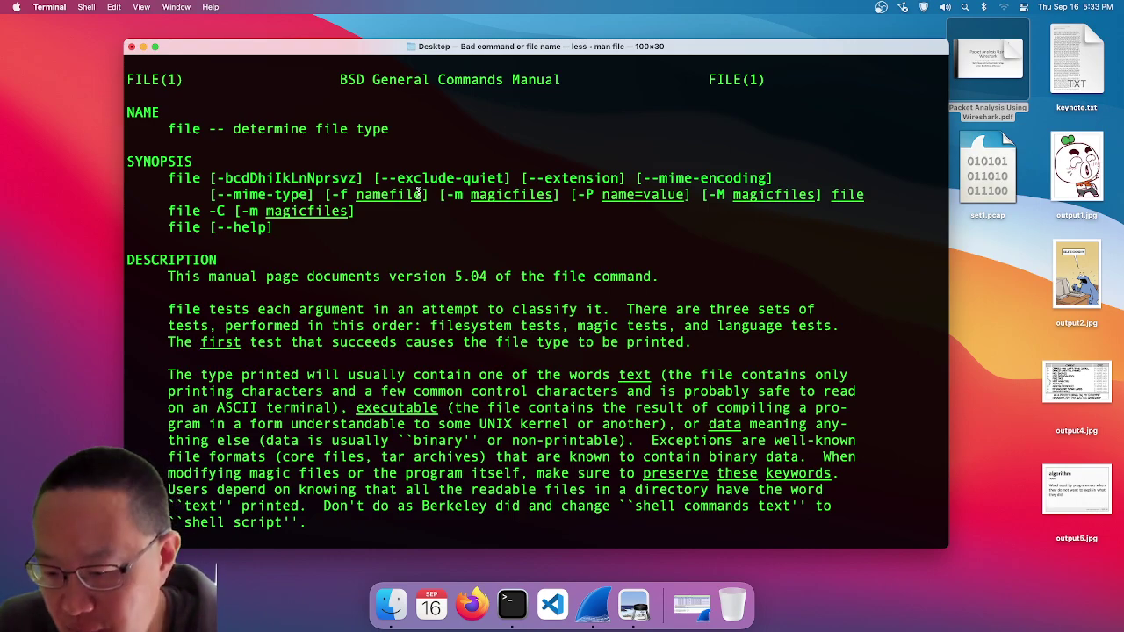
- Read the description of the filesystem, magic and language tests in the file command's manual page, and exit the manual
scroll(419, 193, down, 7)
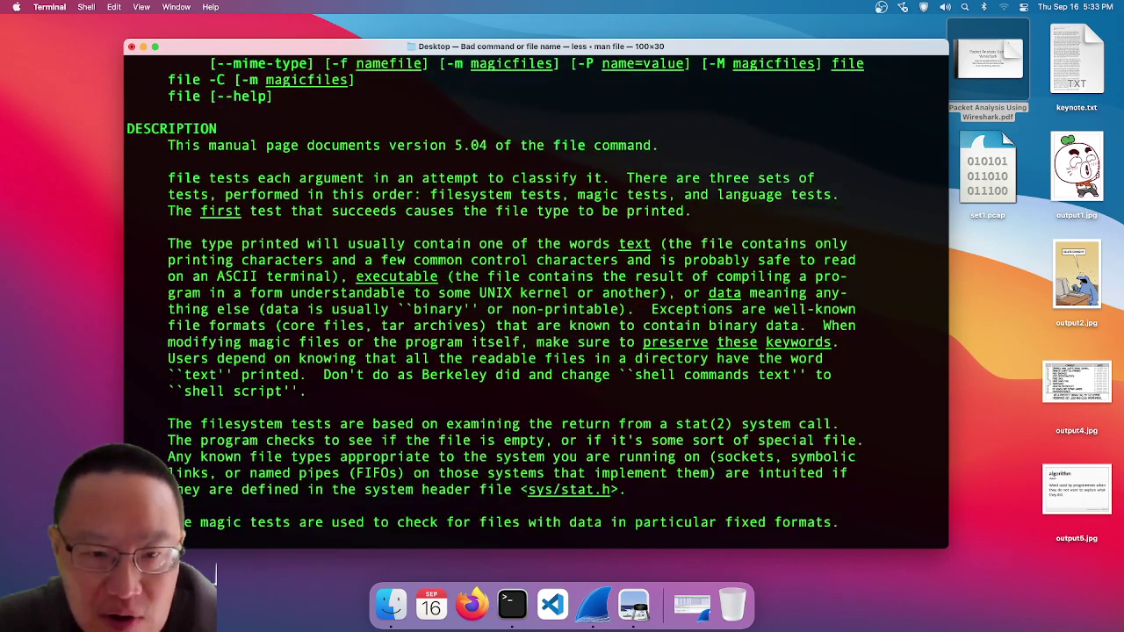
scroll(536, 298, down, 2)
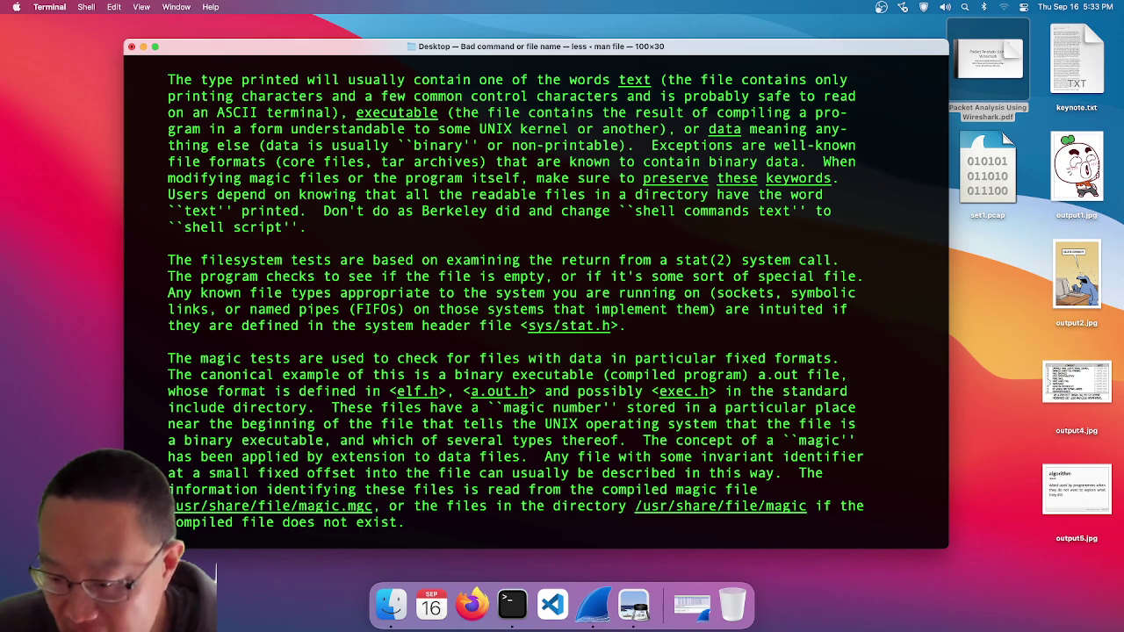
scroll(516, 293, down, 4)
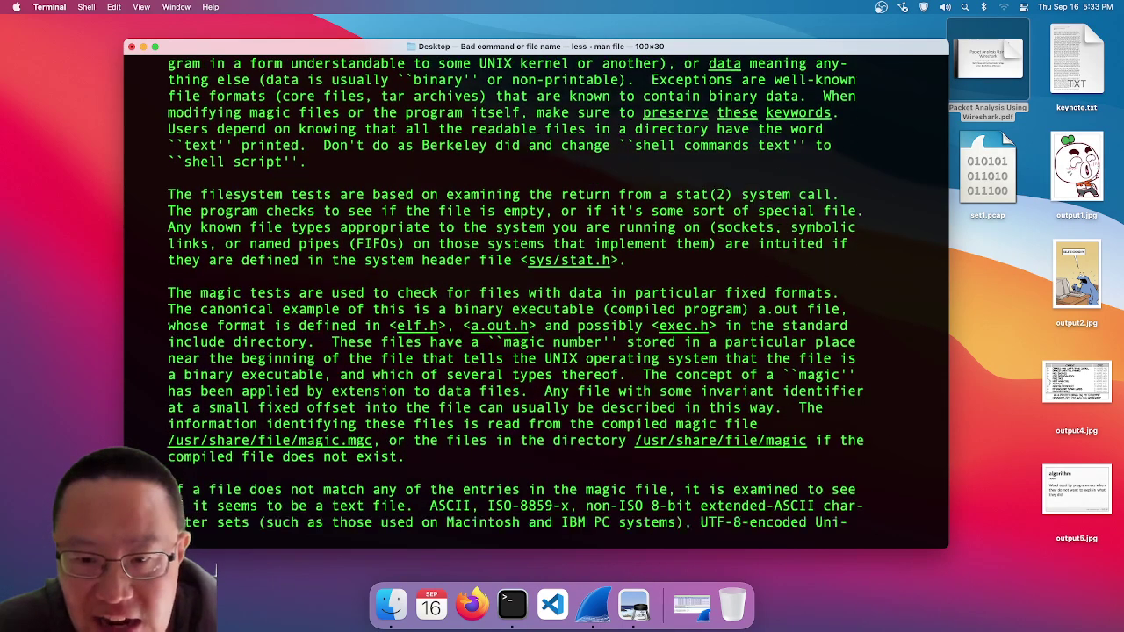
scroll(515, 293, down, 4)
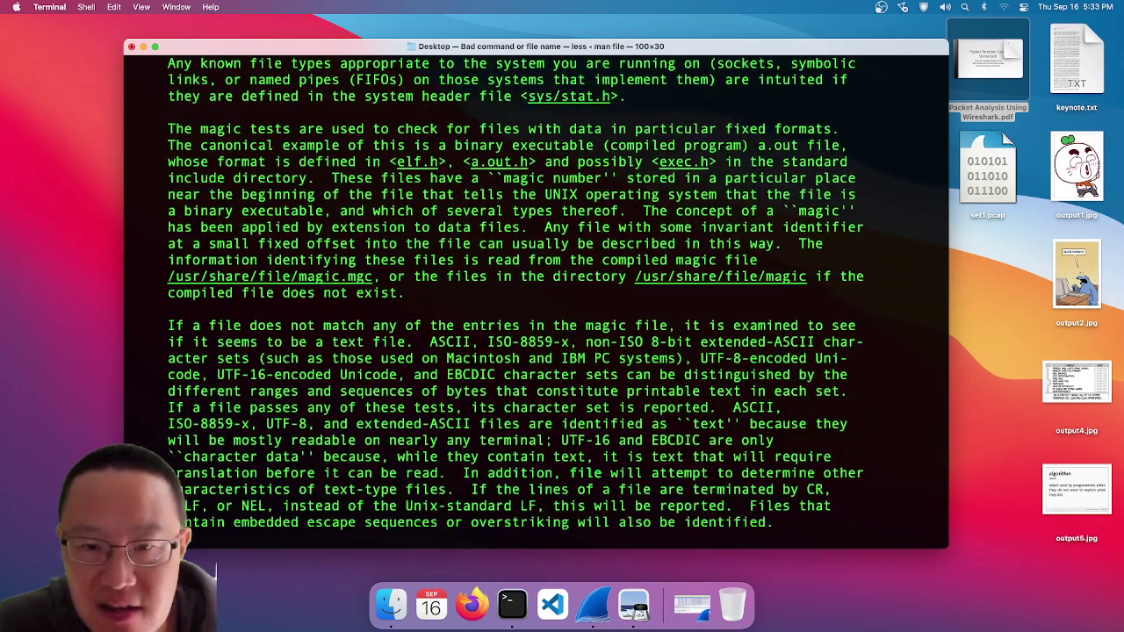
scroll(515, 293, down, 4)
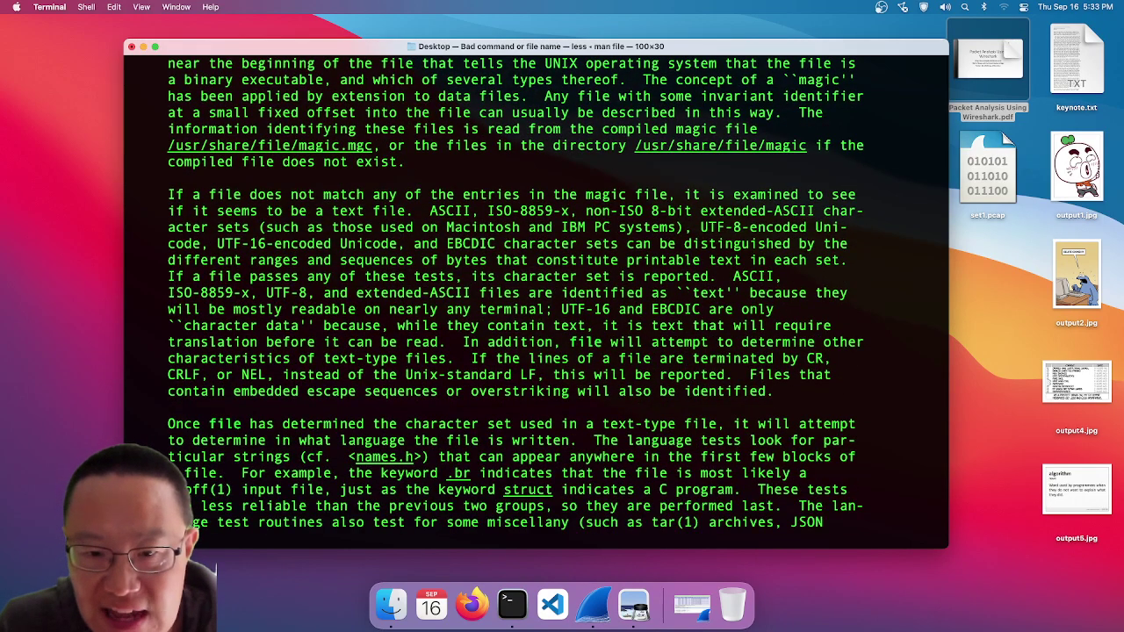
key(q)
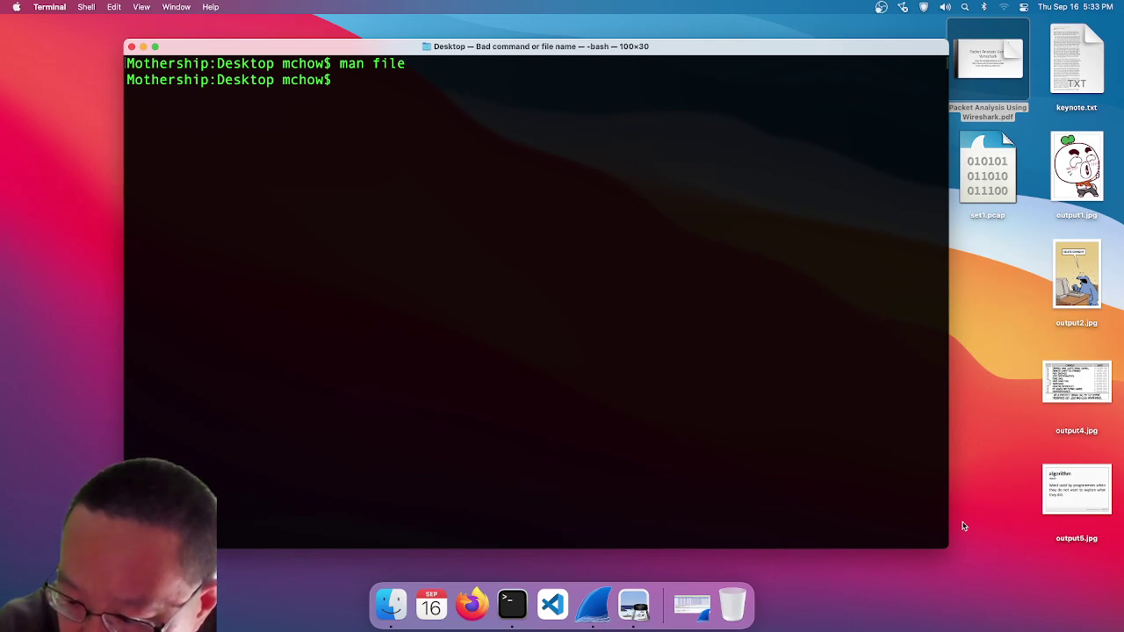
- Restore the minimized Wireshark main window, return to it from the exercise slides and close set2.pcap
click(684, 611)
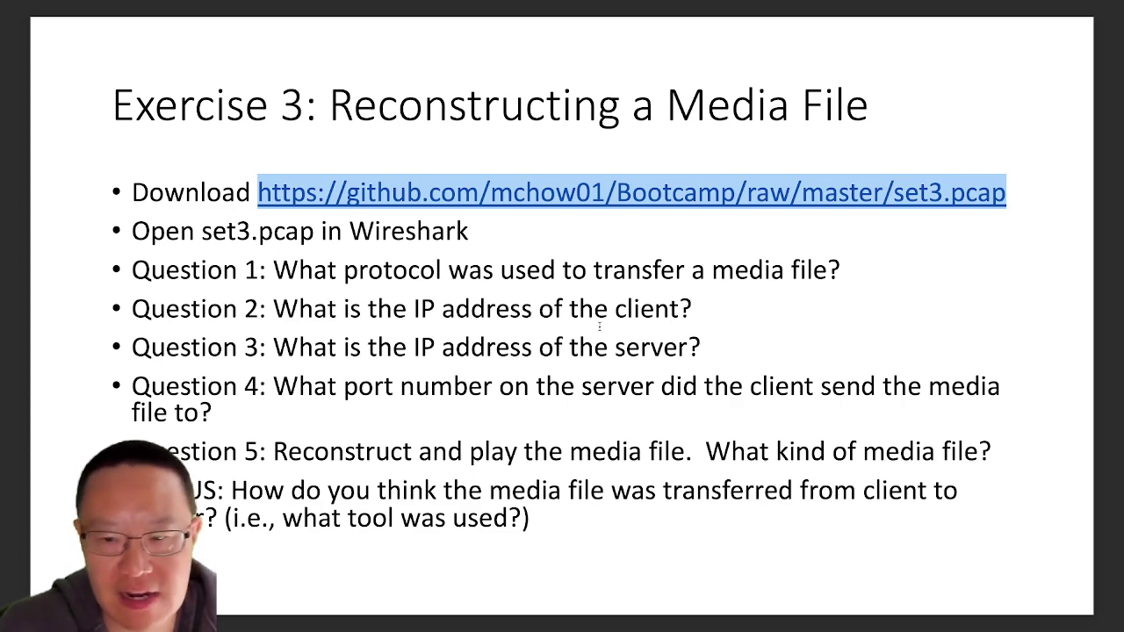
key(super+Tab)
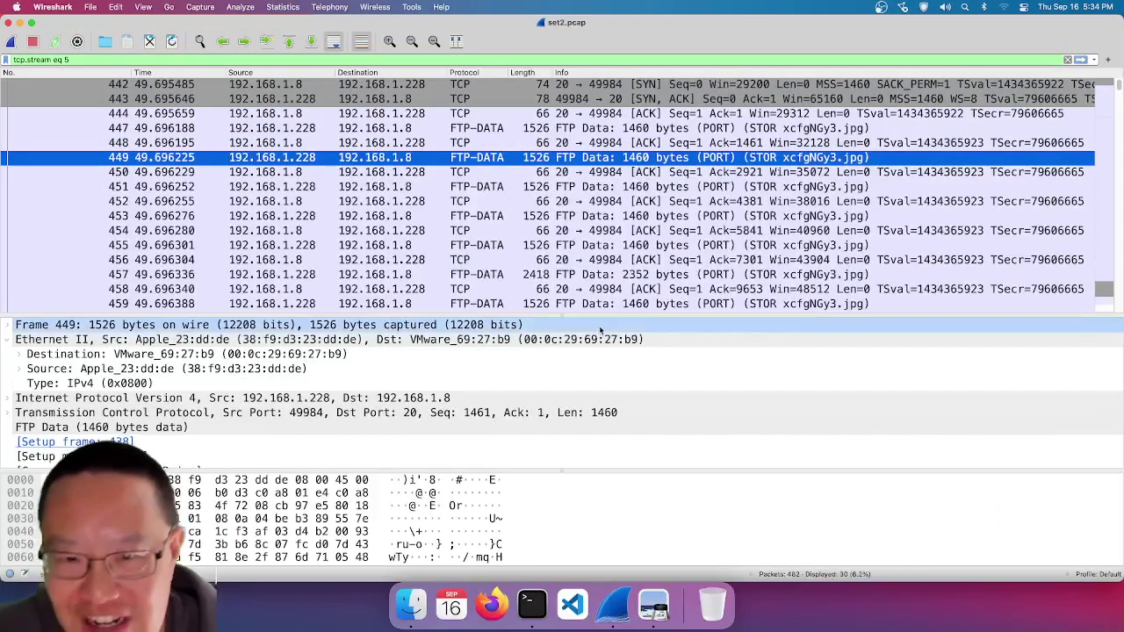
key(super+w)
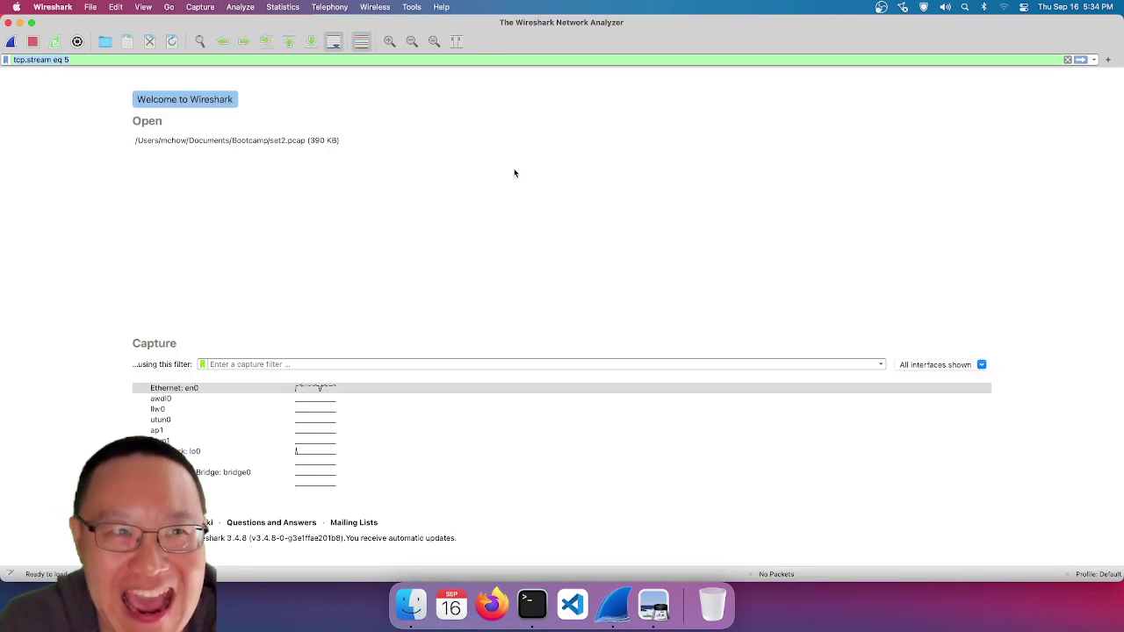
- Open set3.pcap from the Bootcamp folder and clear the leftover tcp.stream display filter
key(super+o)
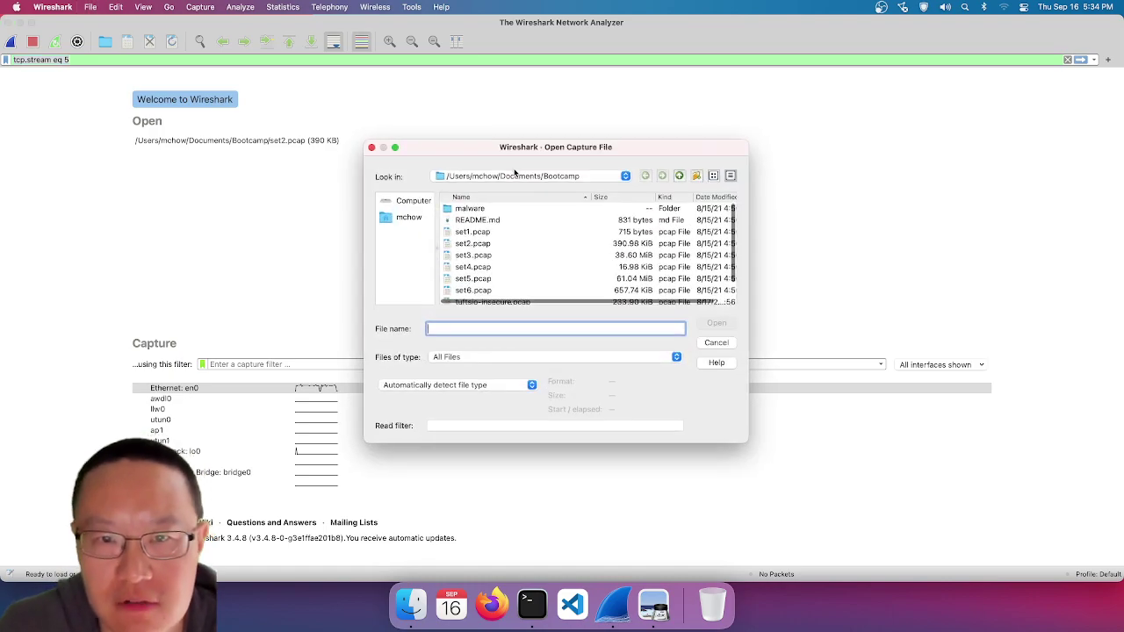
click(512, 255)
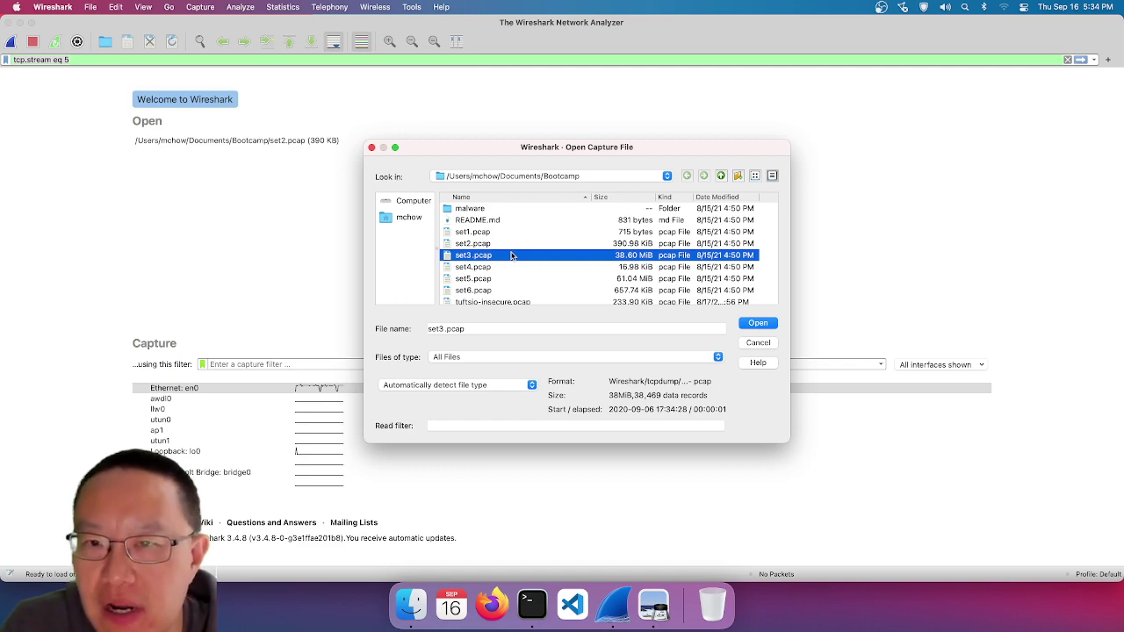
double_click(512, 255)
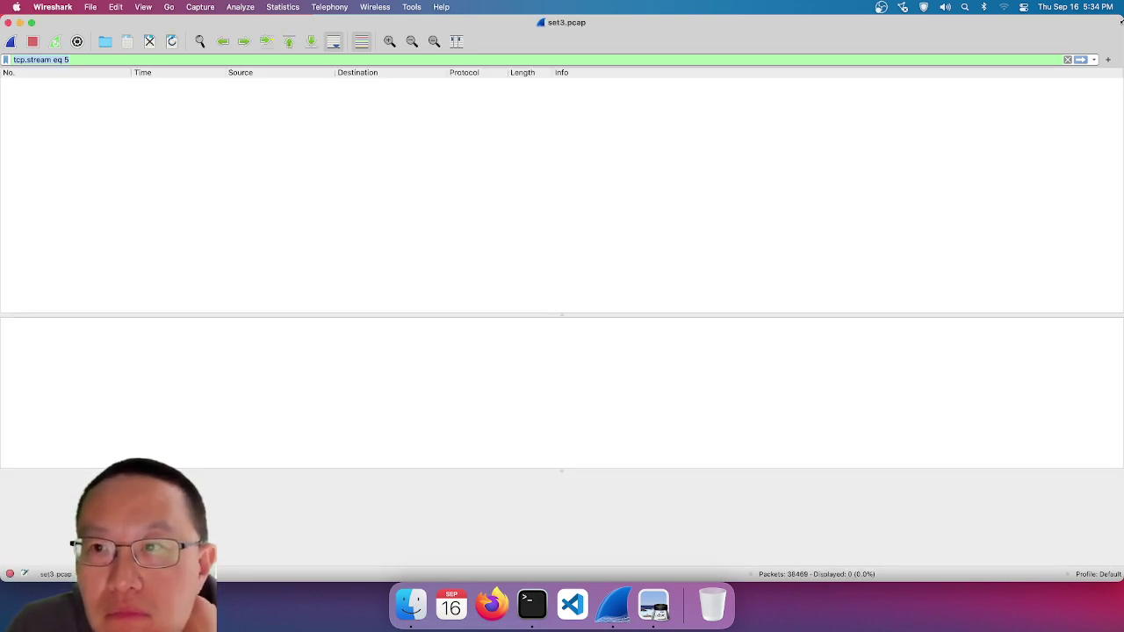
click(1067, 59)
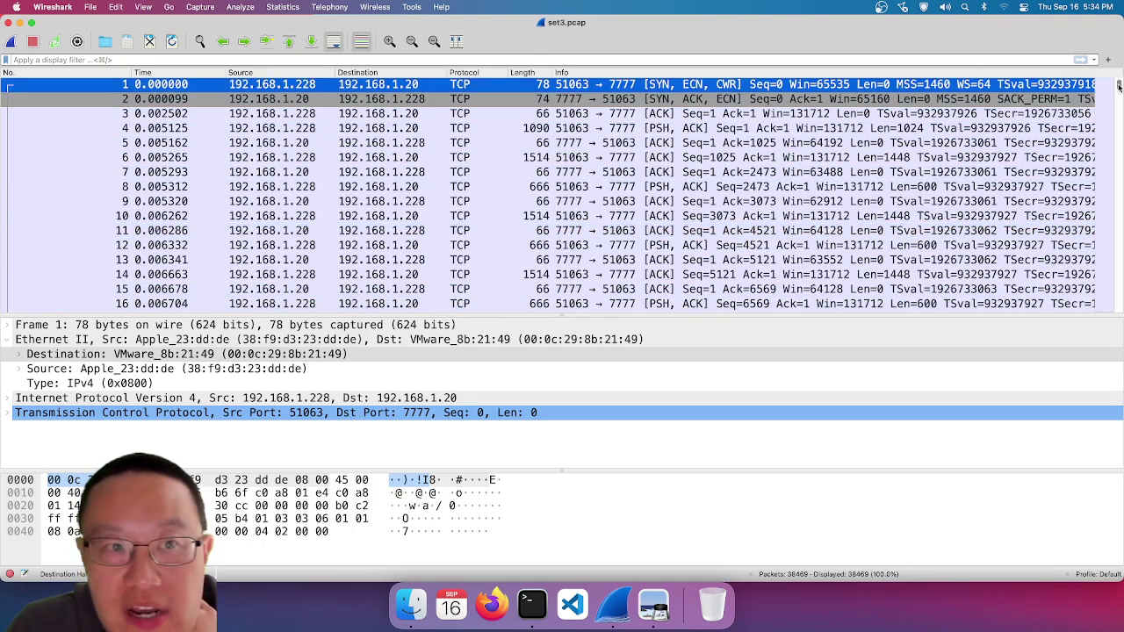
- Browse the packet list of set3.pcap to its last packets and back to the first, checking protocols, addresses and ports
drag(1119, 85, 1119, 308)
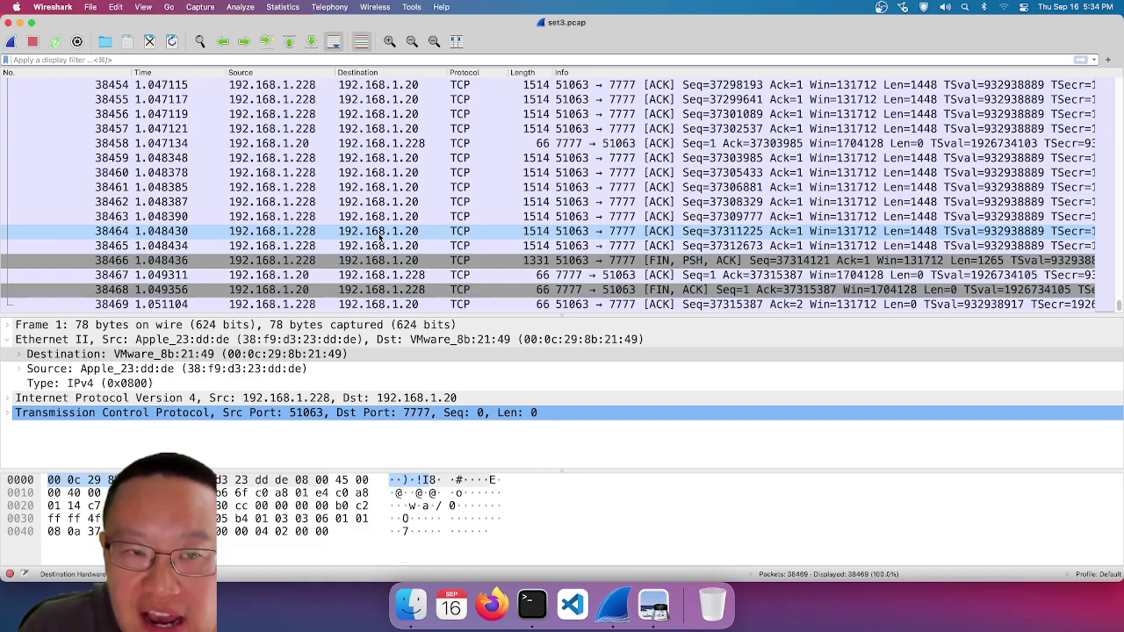
scroll(381, 235, up, 4)
scroll(380, 235, up, 20)
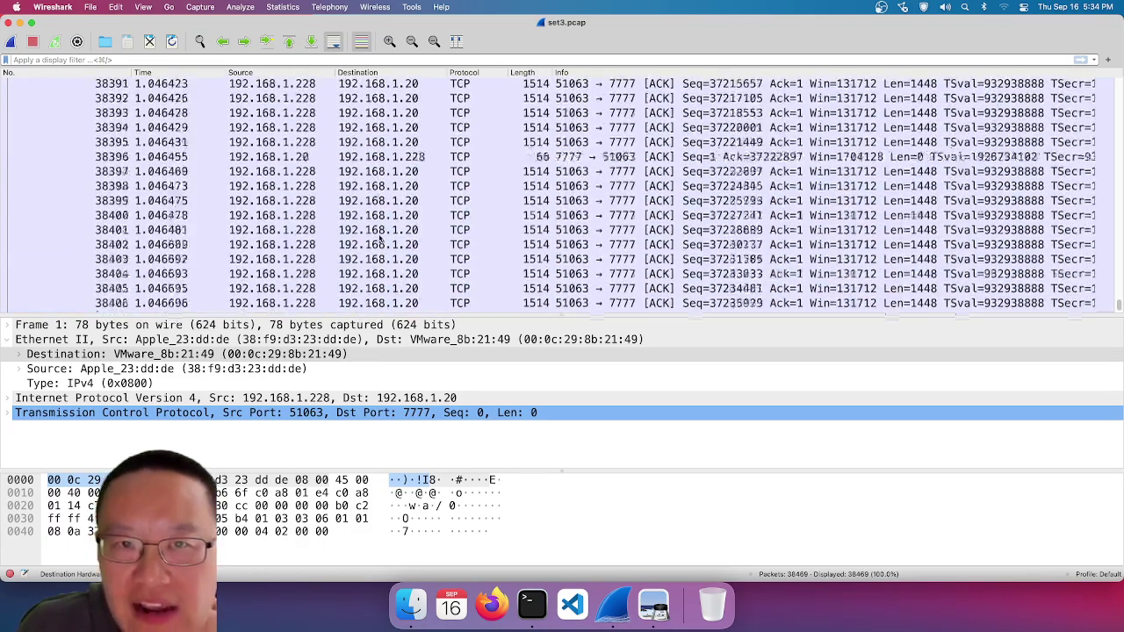
scroll(381, 235, up, 20)
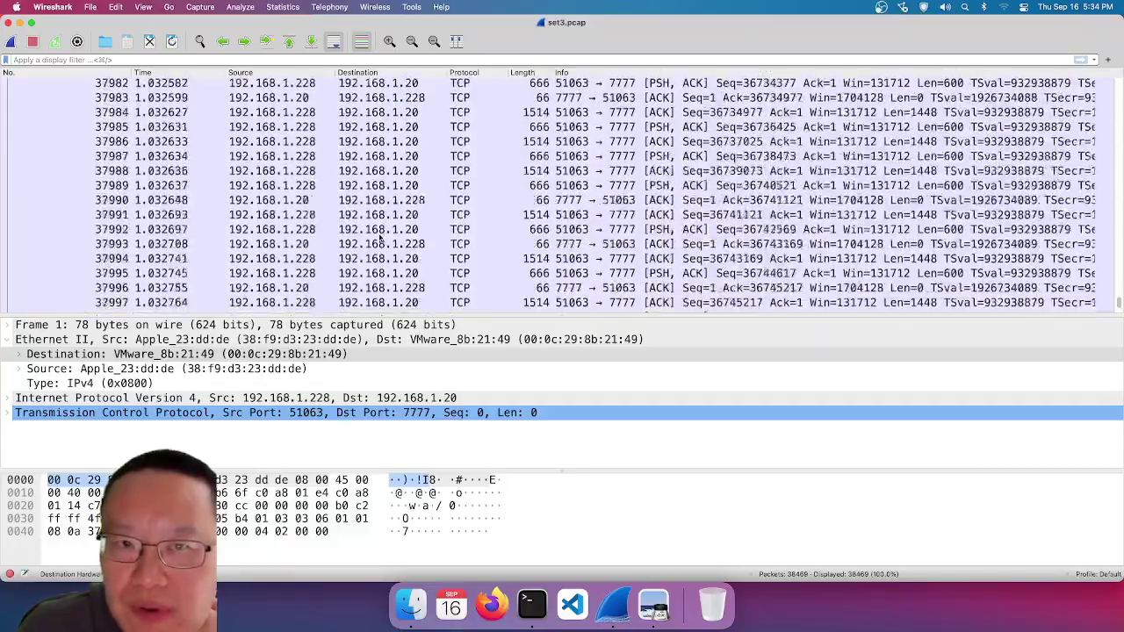
scroll(381, 235, up, 10)
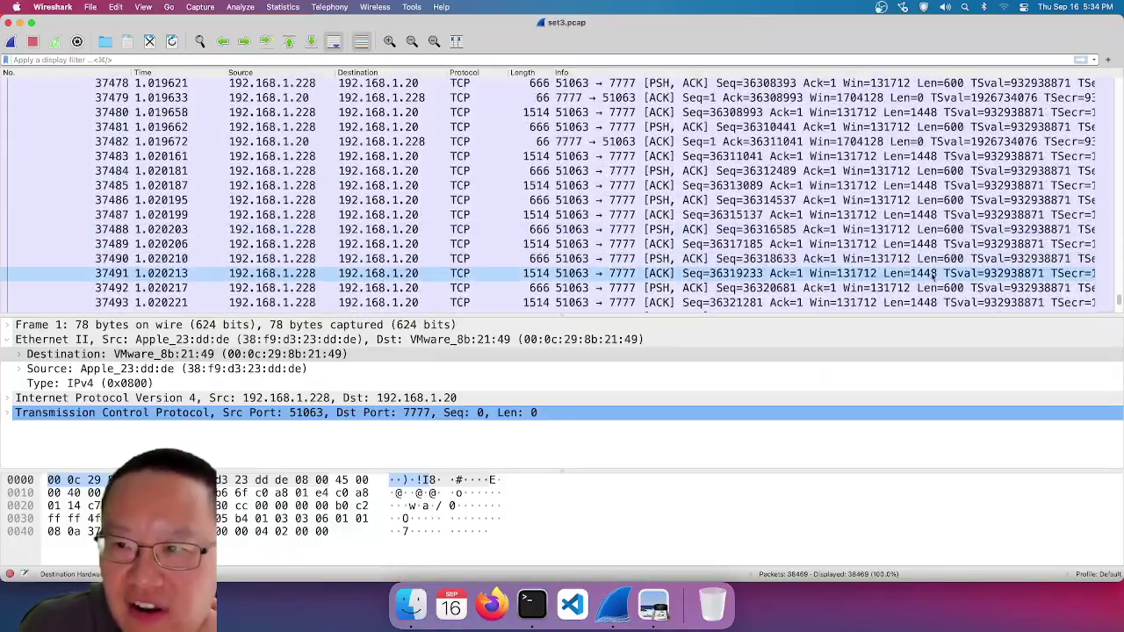
drag(1118, 301, 1119, 84)
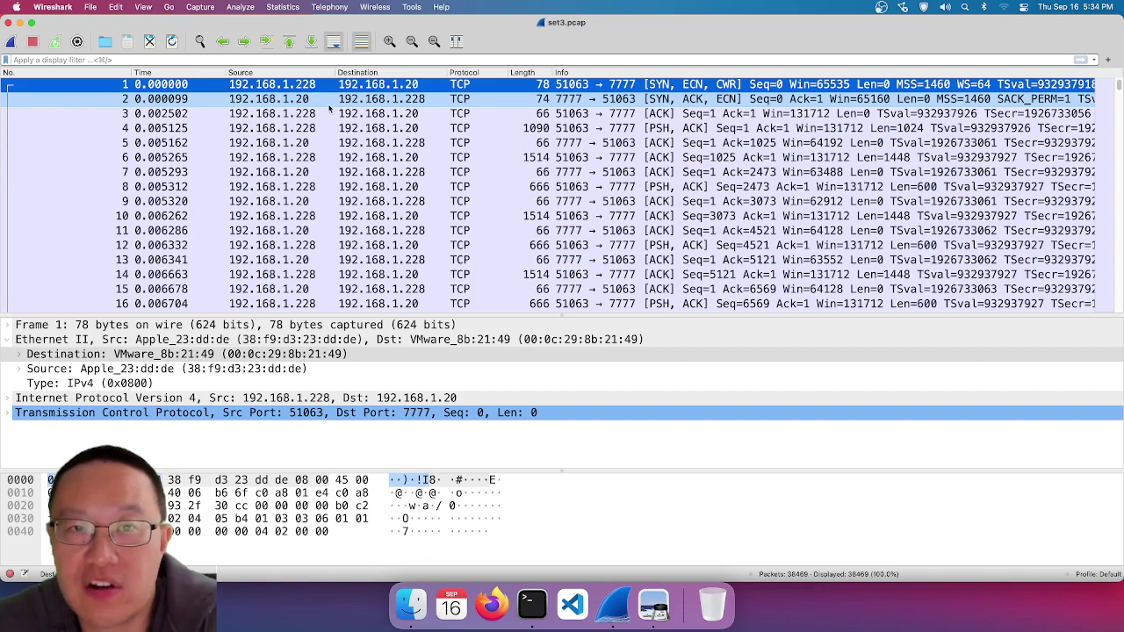
- Step through the first three packets to examine the TCP handshake between client and server
click(391, 90)
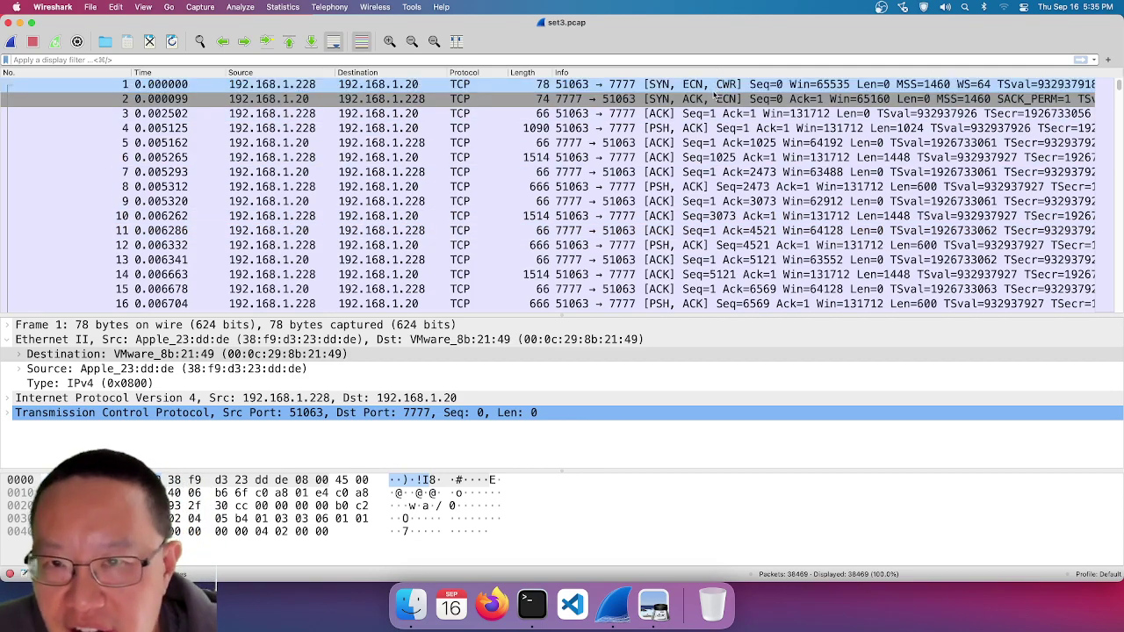
key(Down)
key(Down)
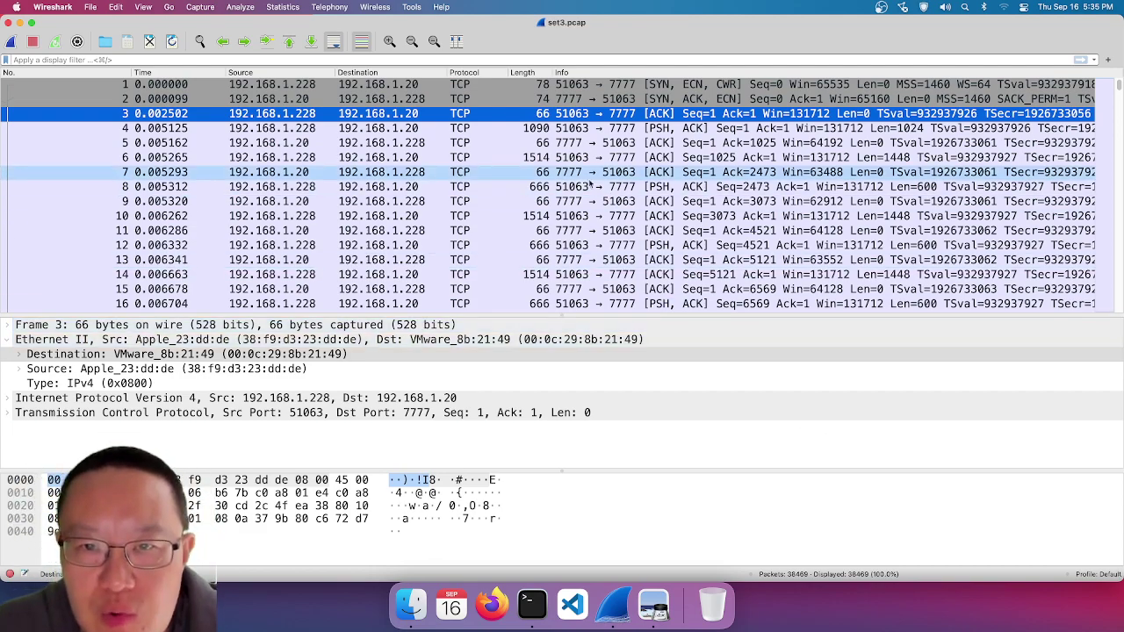
- Follow the TCP stream of packet 7 and examine its contents through to the QuickTime metadata at the end
click(488, 171)
right_click(580, 172)
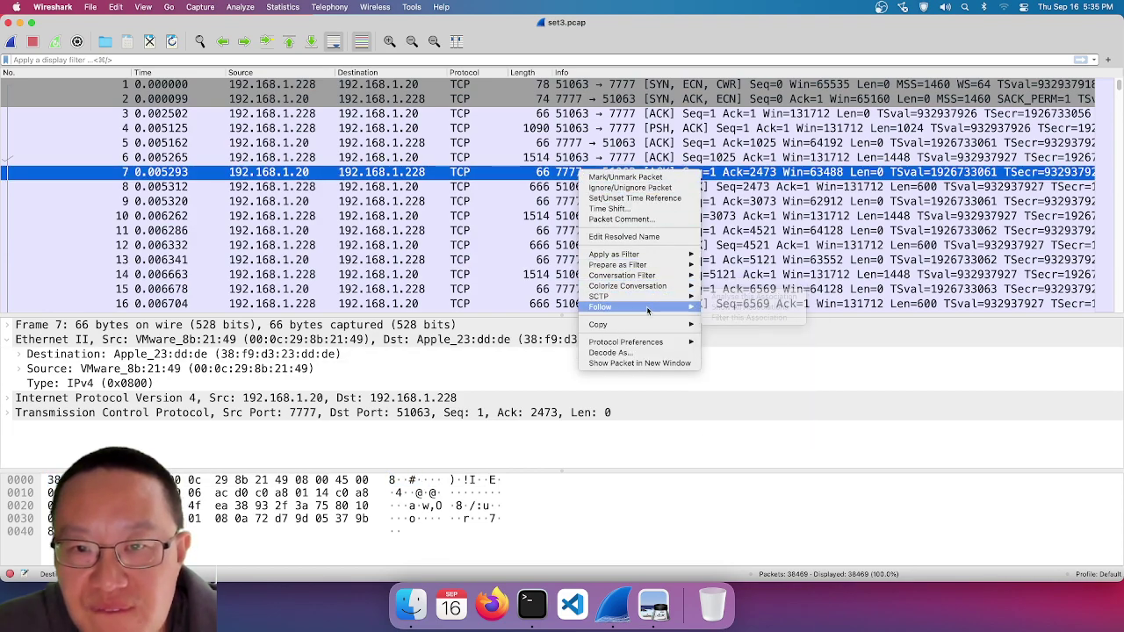
mouse_move(659, 307)
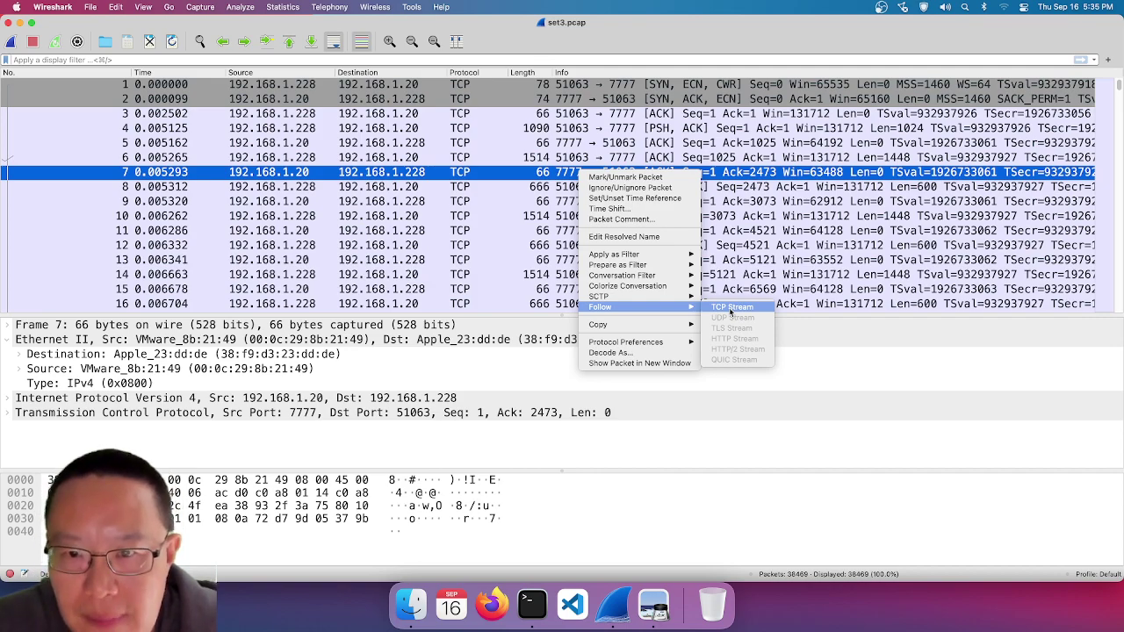
click(730, 309)
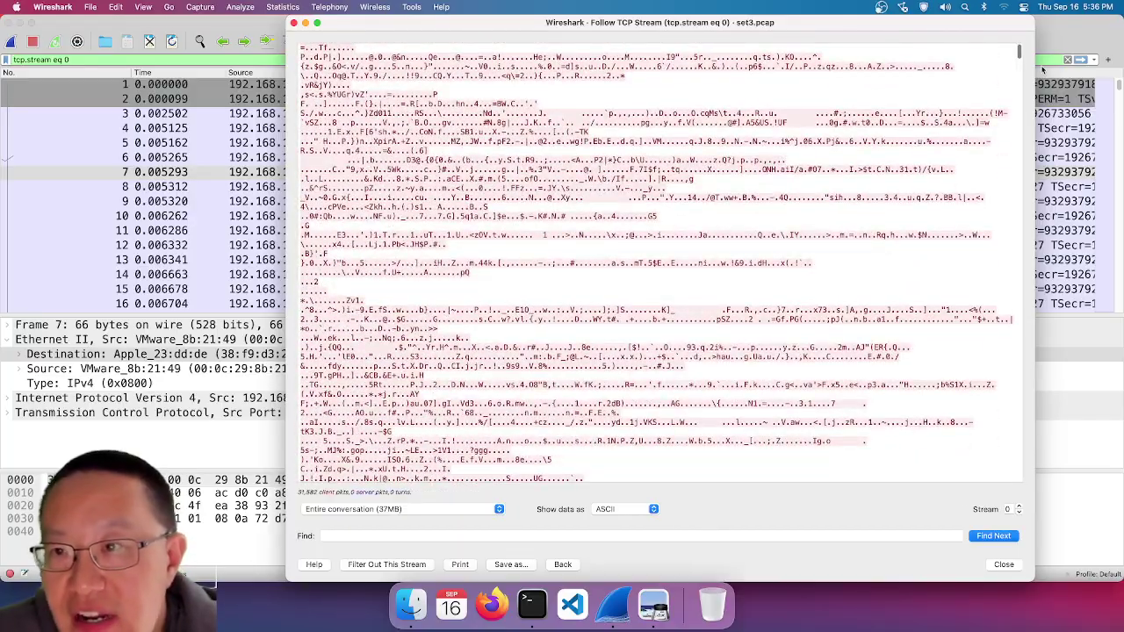
drag(1019, 52, 1019, 474)
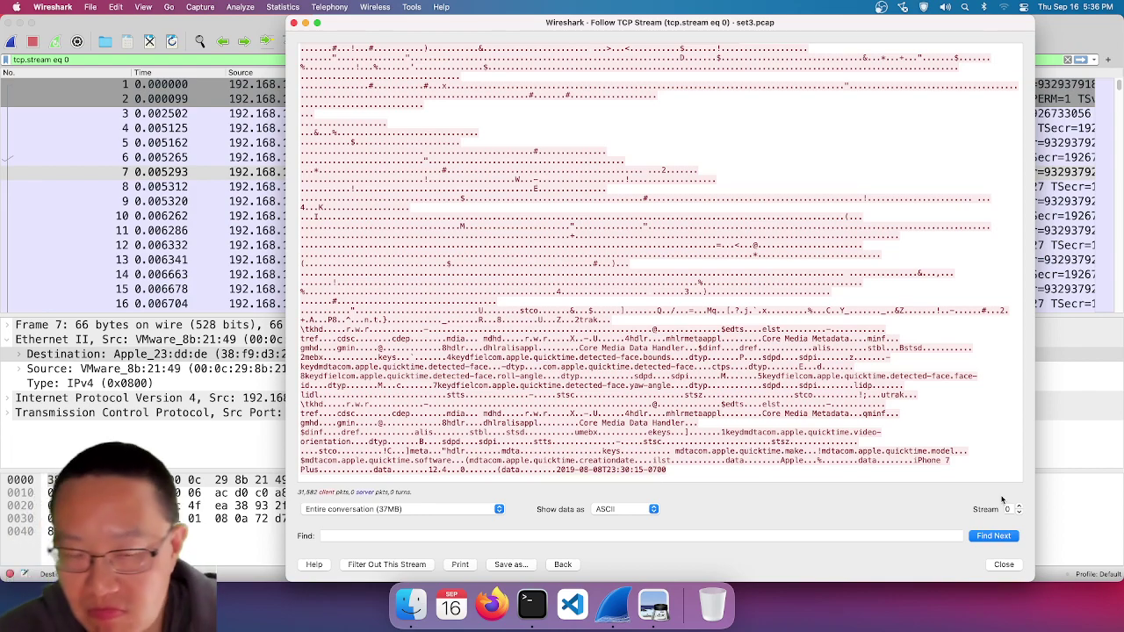
- Show the followed TCP stream's data as Raw
click(622, 509)
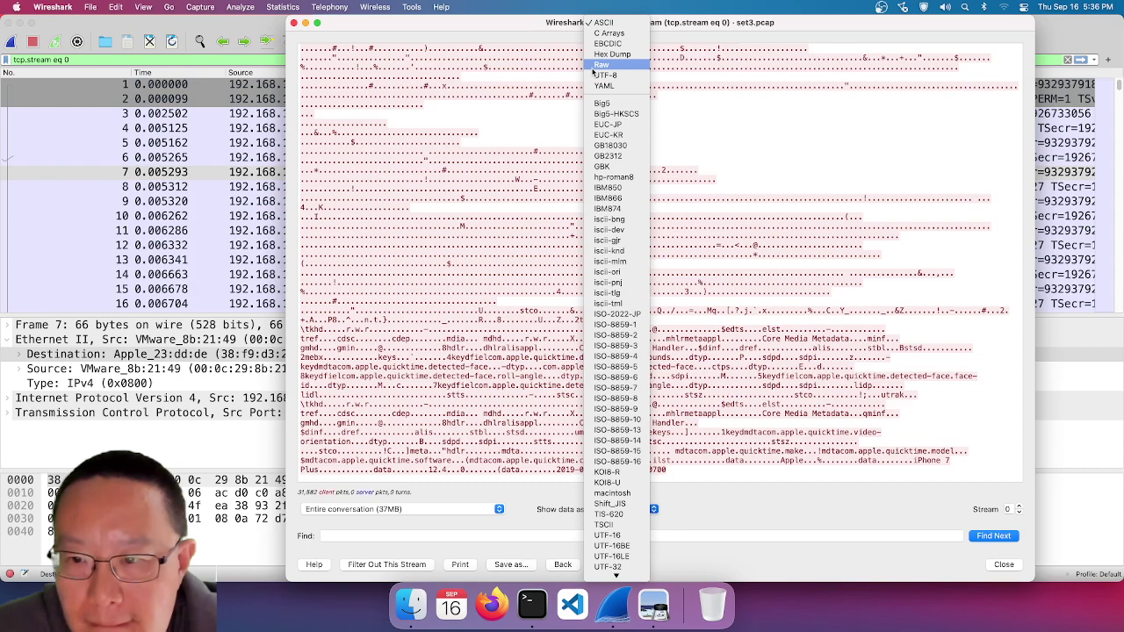
click(941, 314)
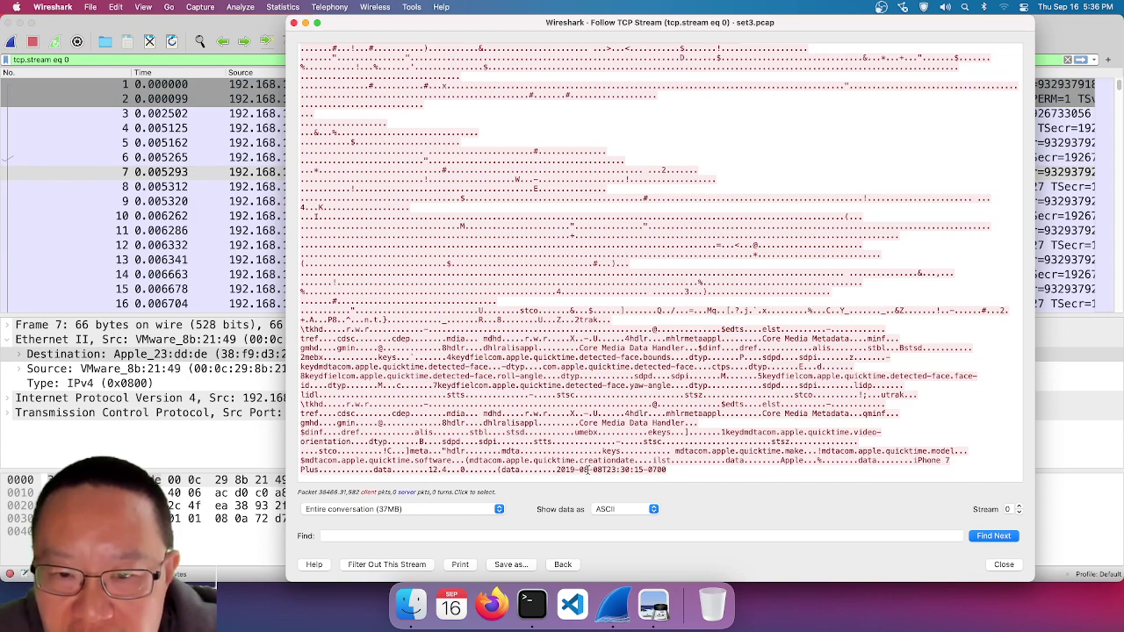
click(630, 510)
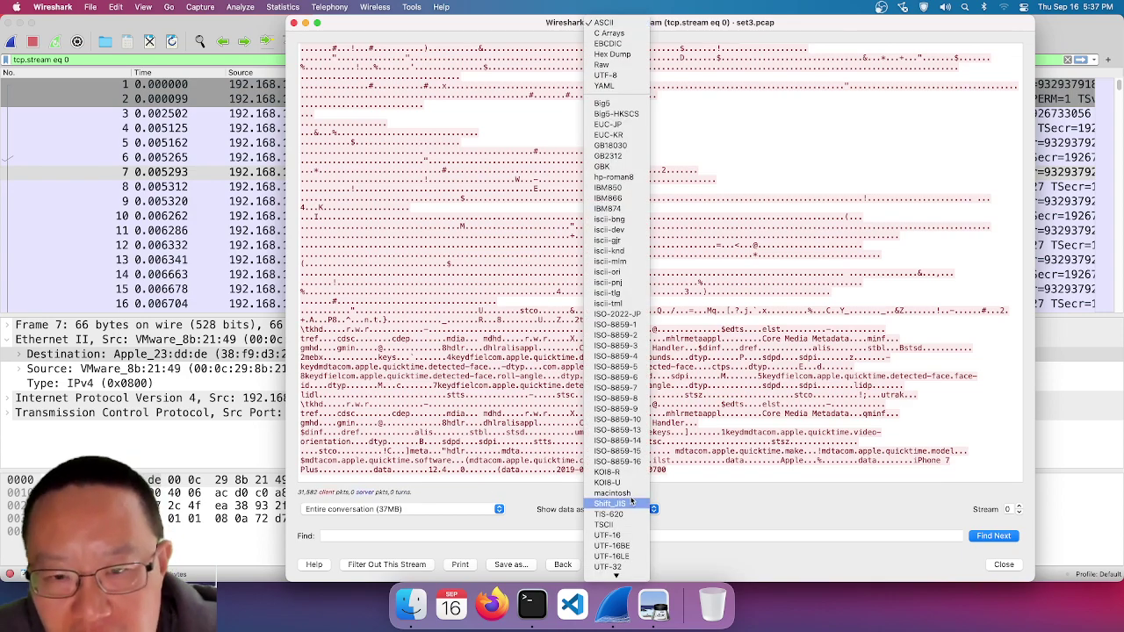
click(603, 65)
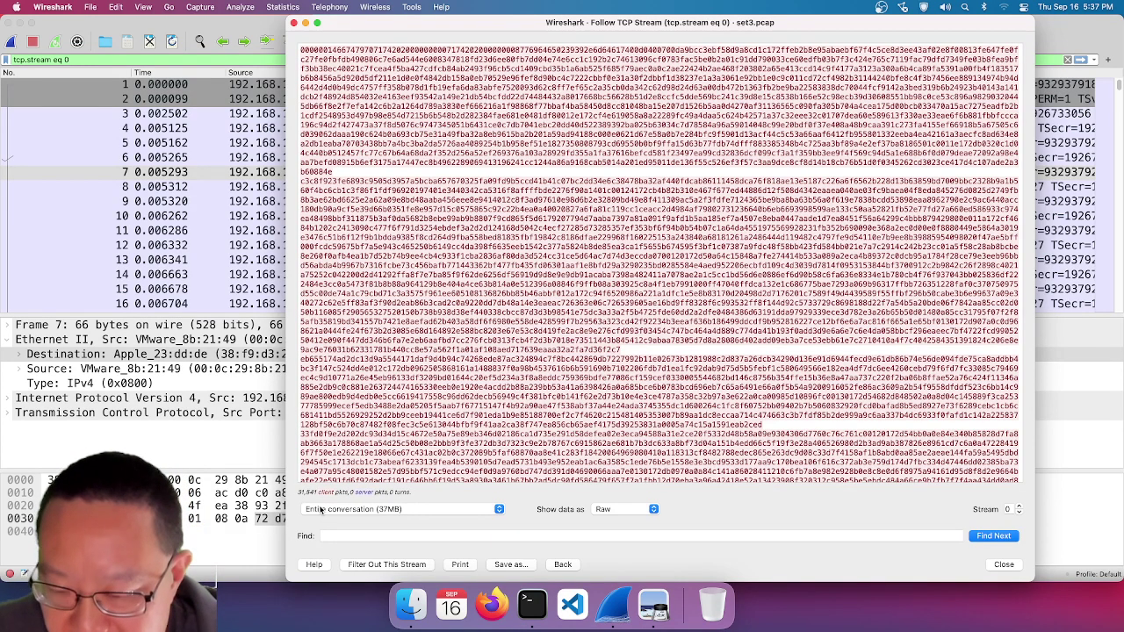
- Save the raw stream content to the Desktop as movie and close the stream window
click(510, 564)
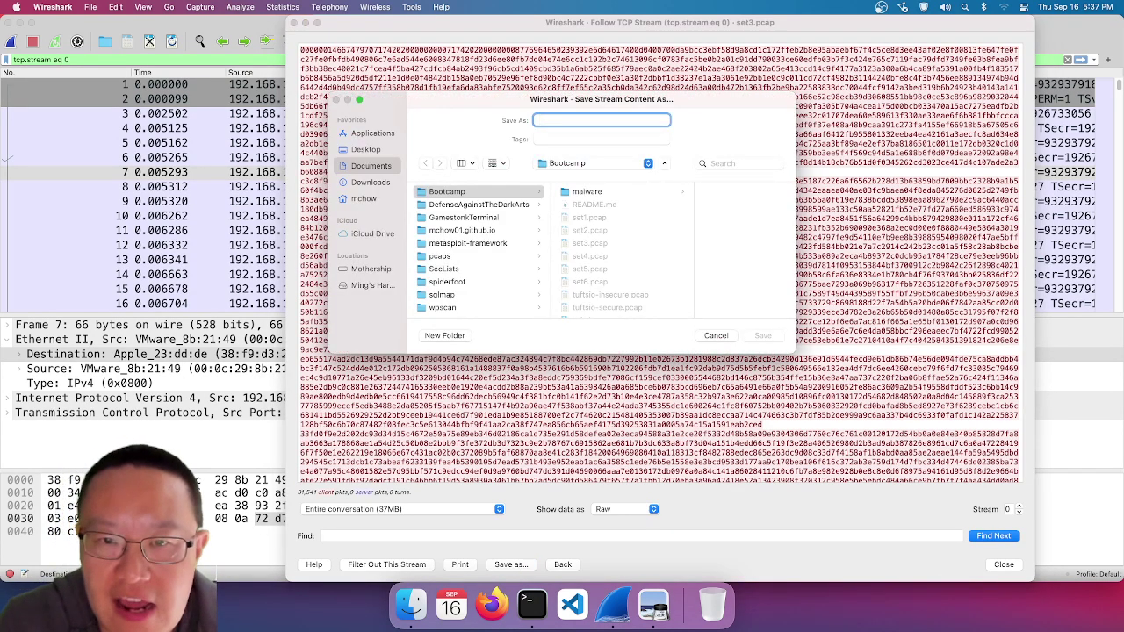
click(380, 151)
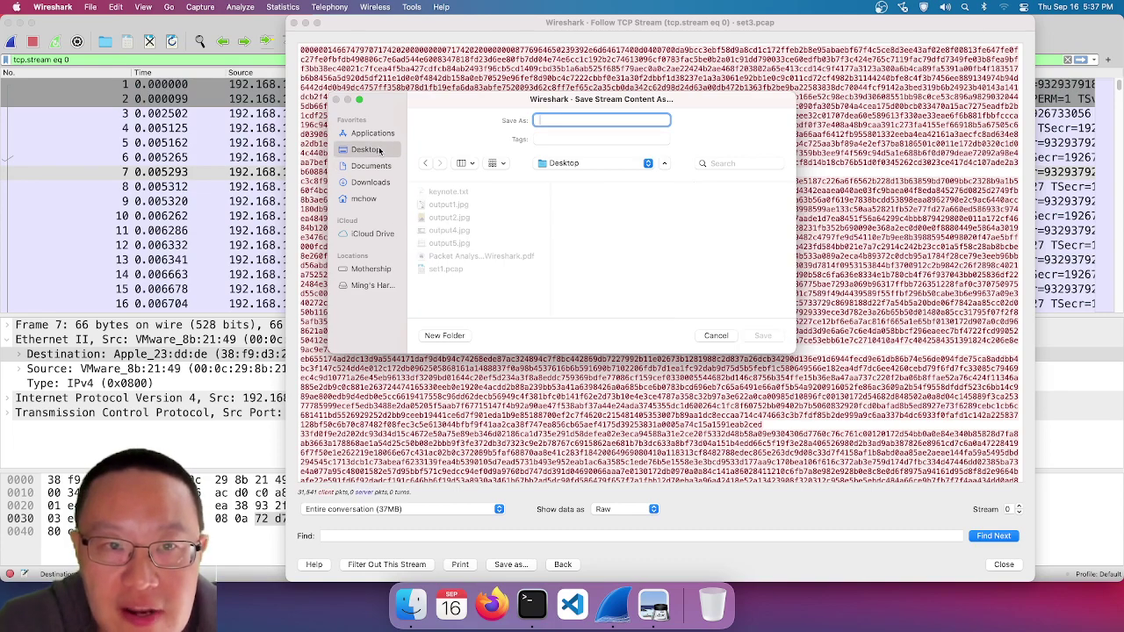
text(movie)
key(Return)
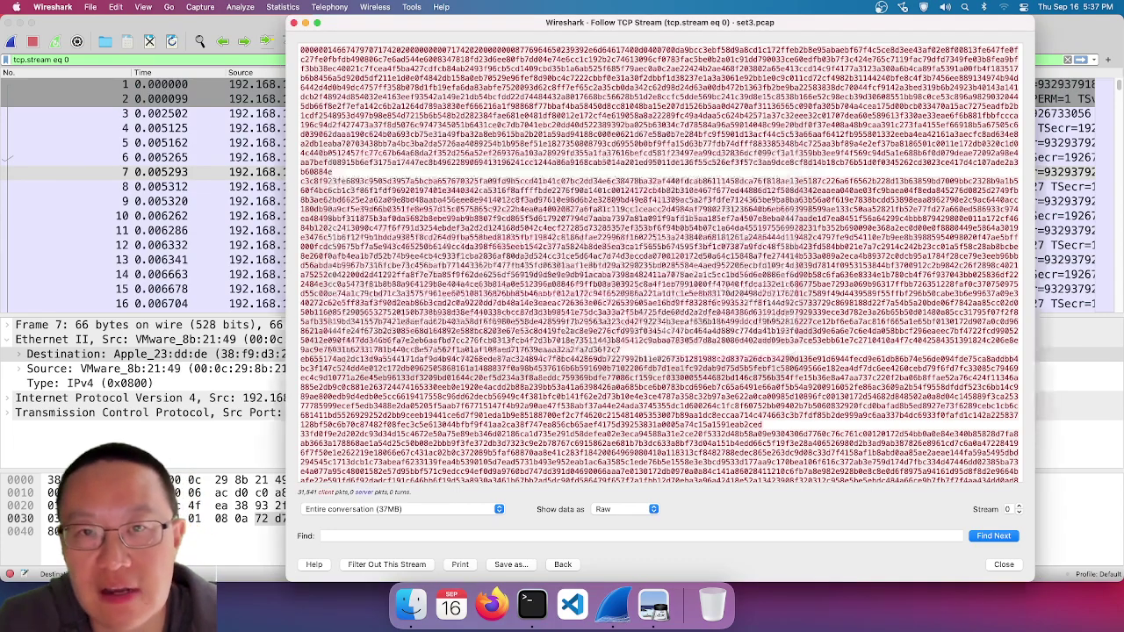
click(1014, 565)
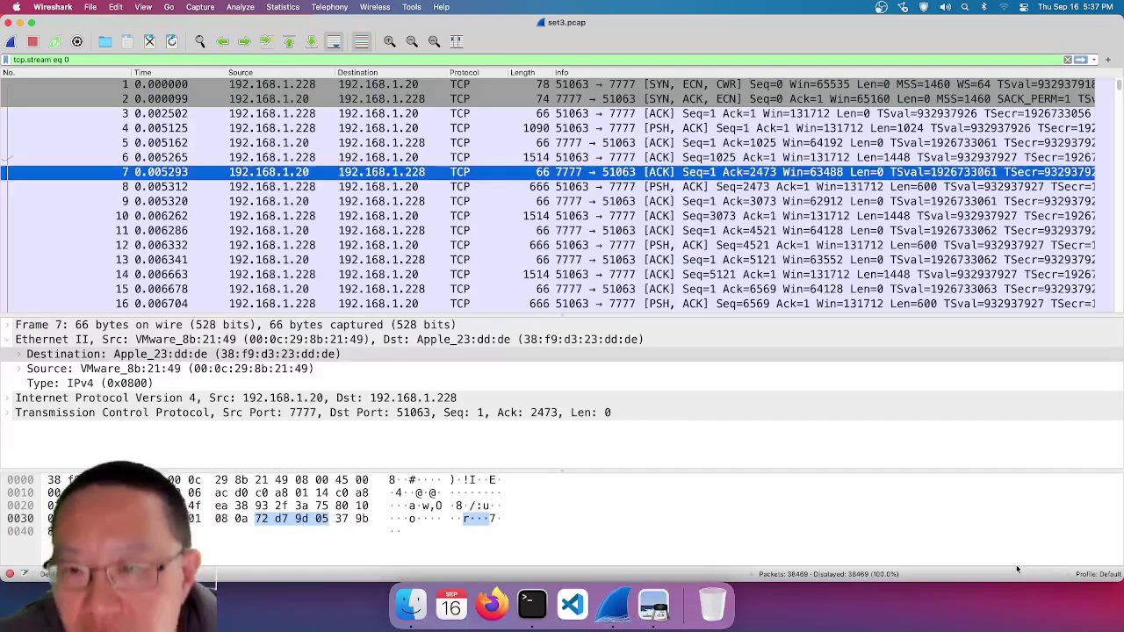
- Minimize Wireshark, list the Desktop files in Terminal and identify the type of movie with the file command
click(19, 24)
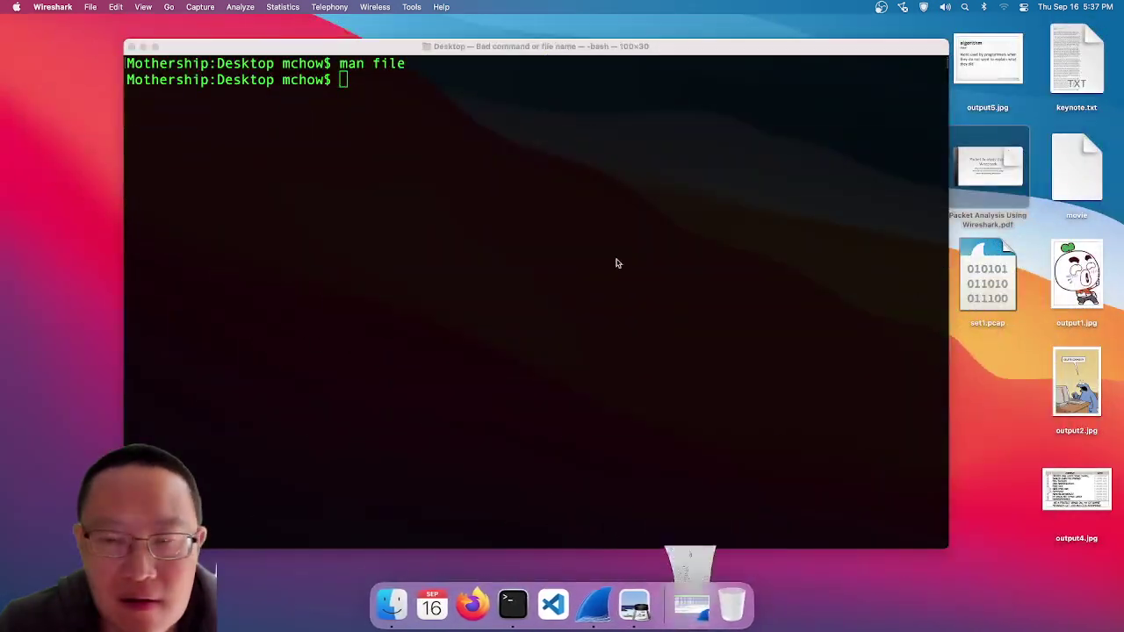
text(ls)
key(Return)
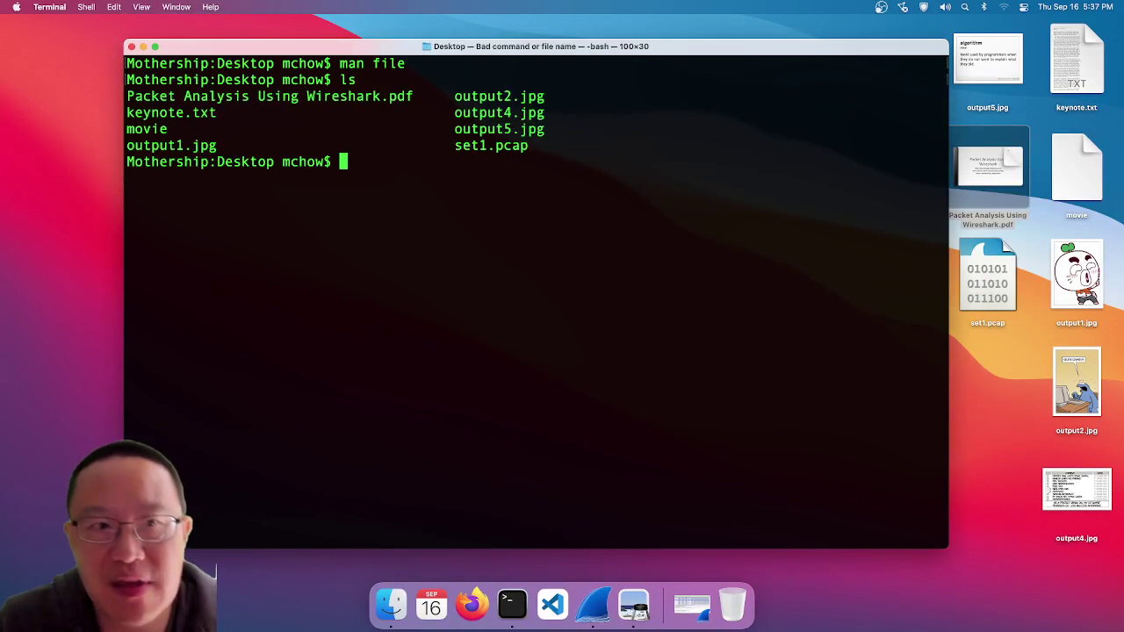
text(f)
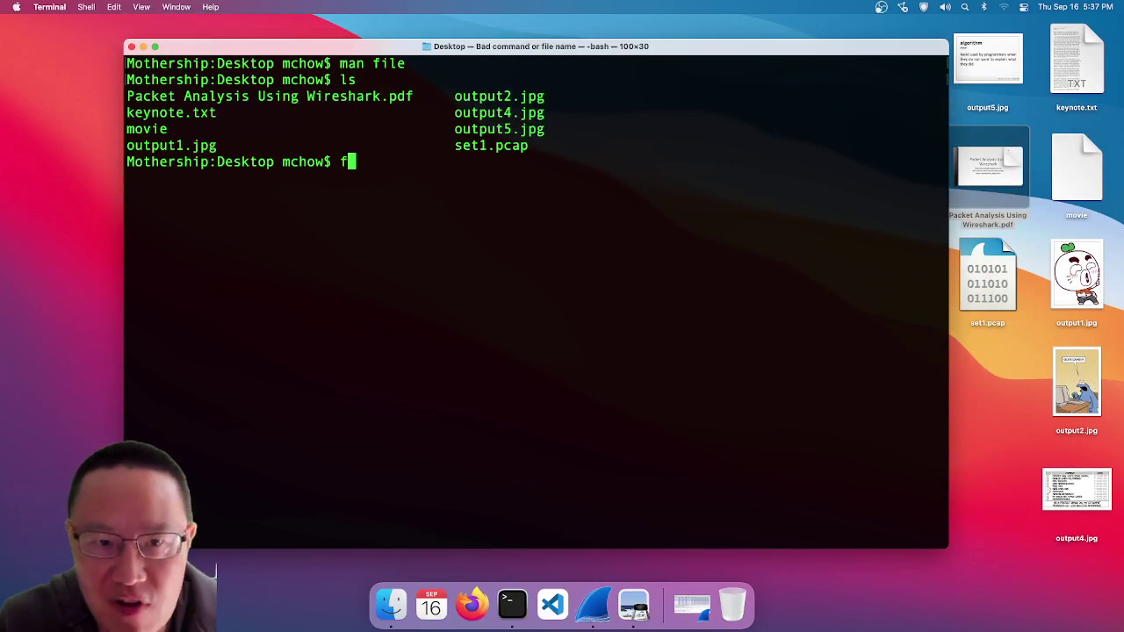
text(ile movie)
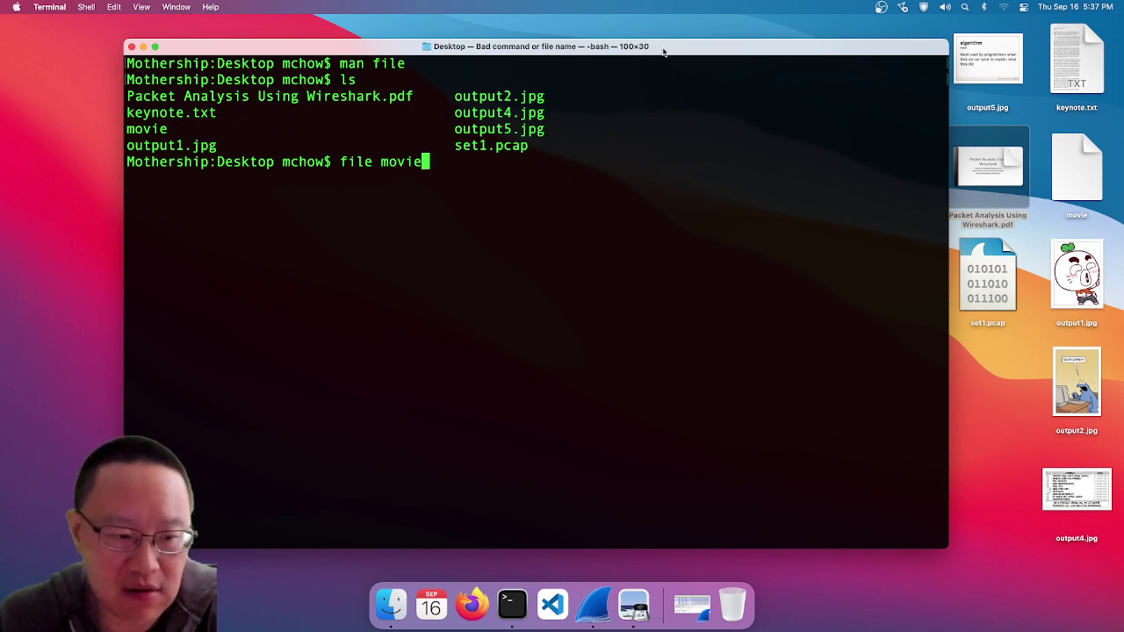
key(Return)
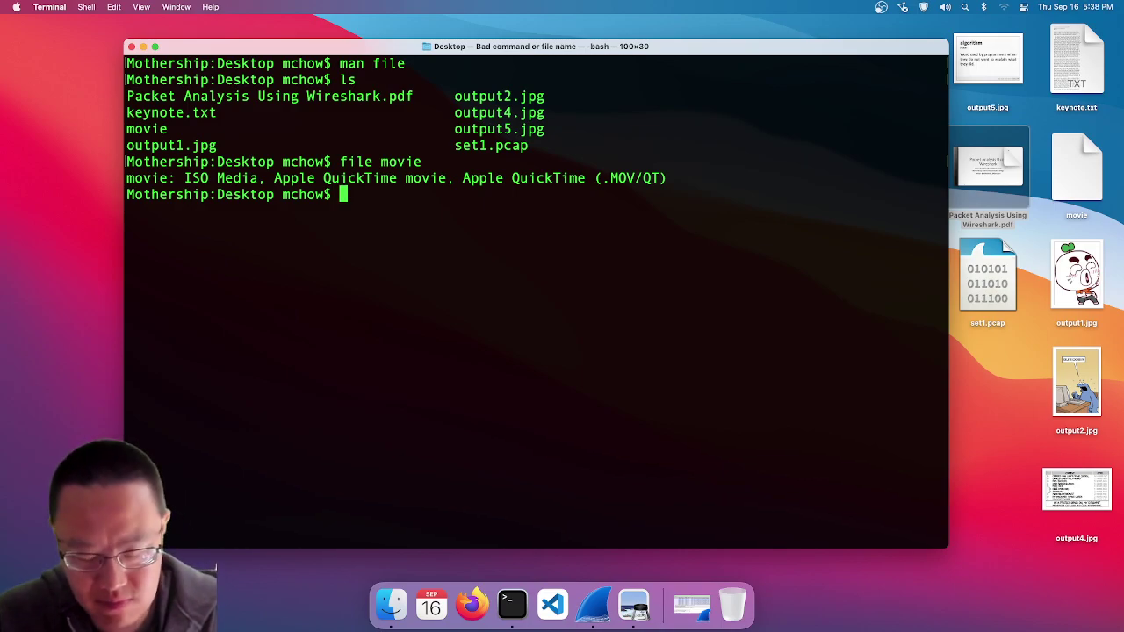
- Rename the file movie to movie.mov with the mv command
text(mv m)
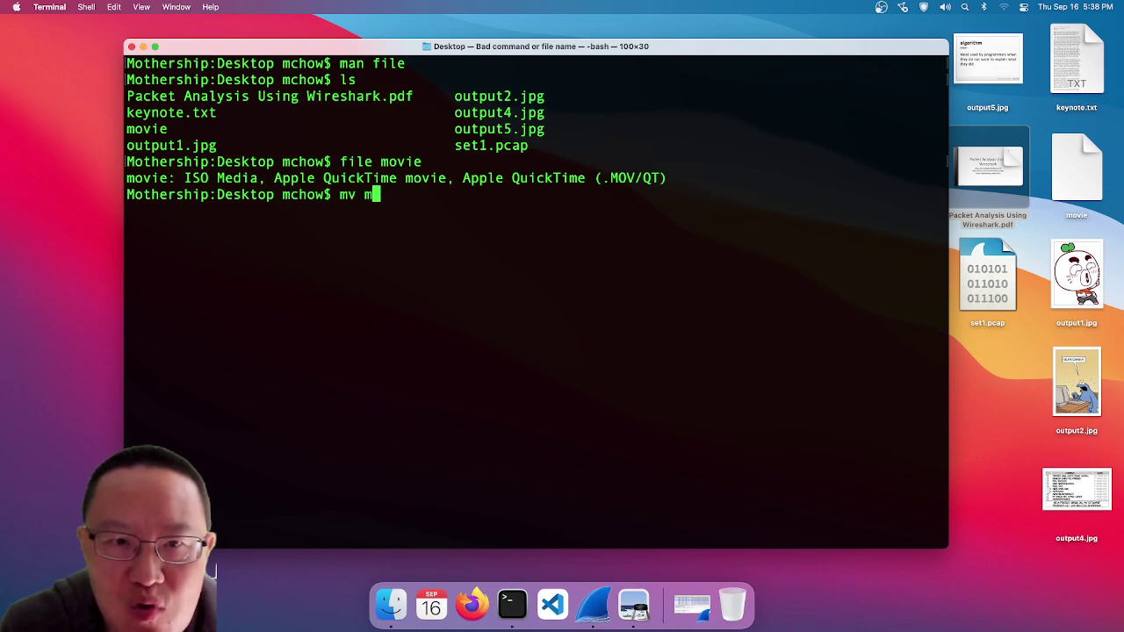
text(ovie movie.mov)
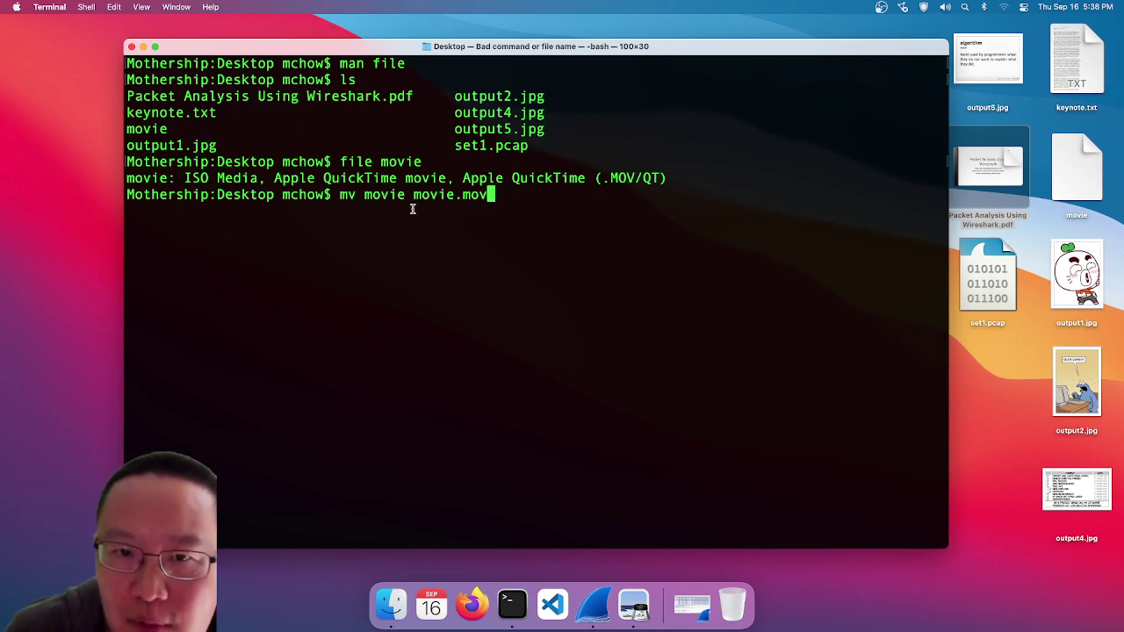
key(Return)
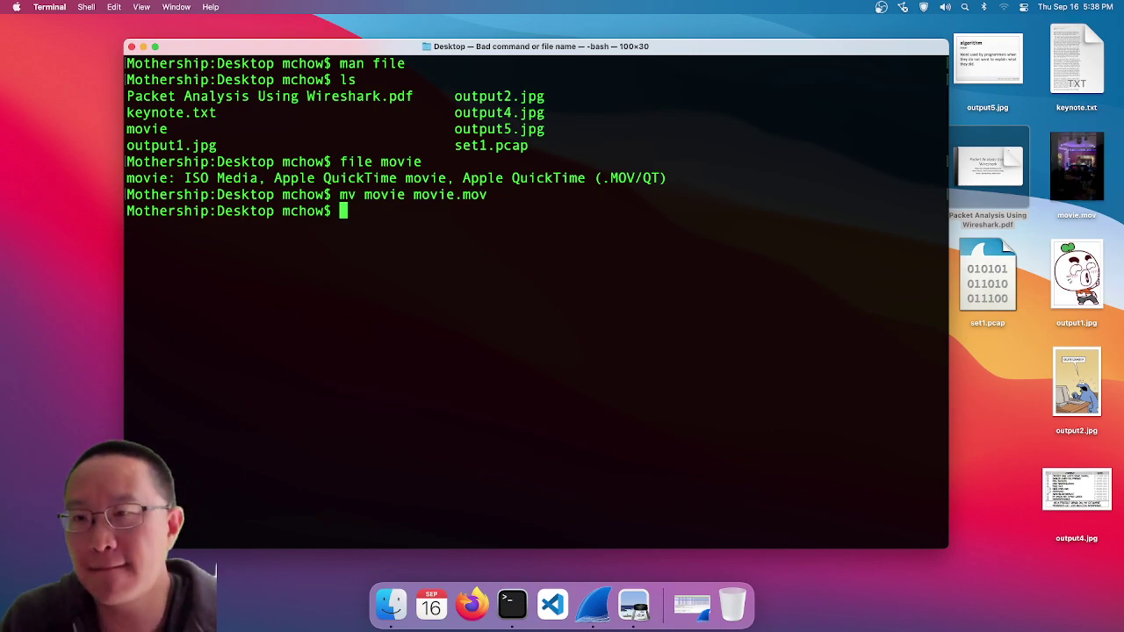
mouse_move(1096, 156)
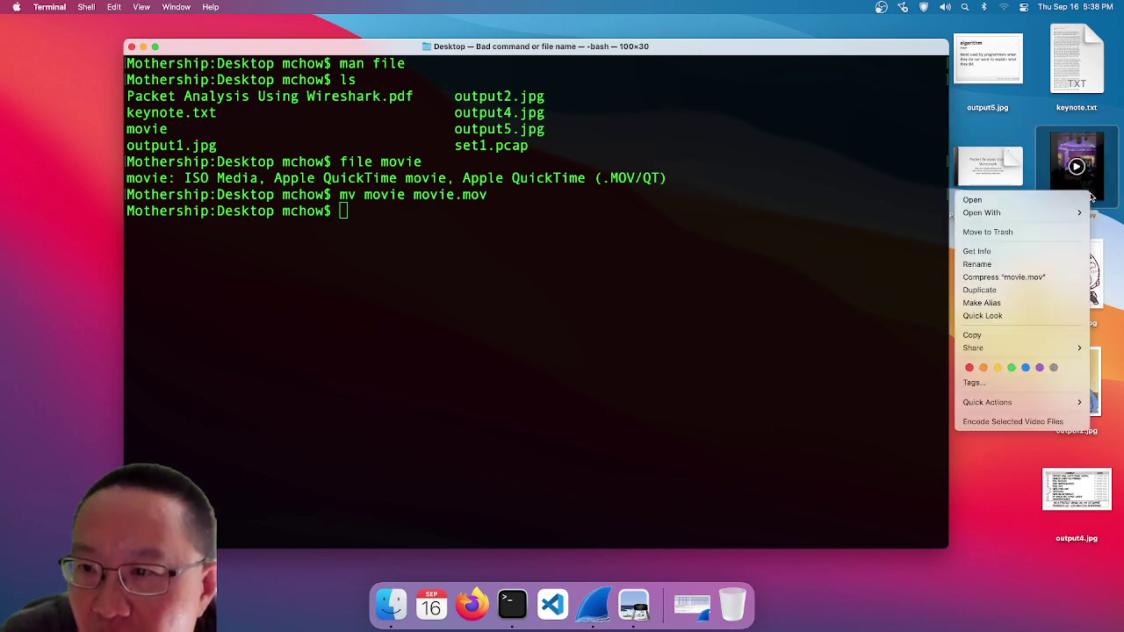
right_click(1088, 193)
mouse_move(1059, 212)
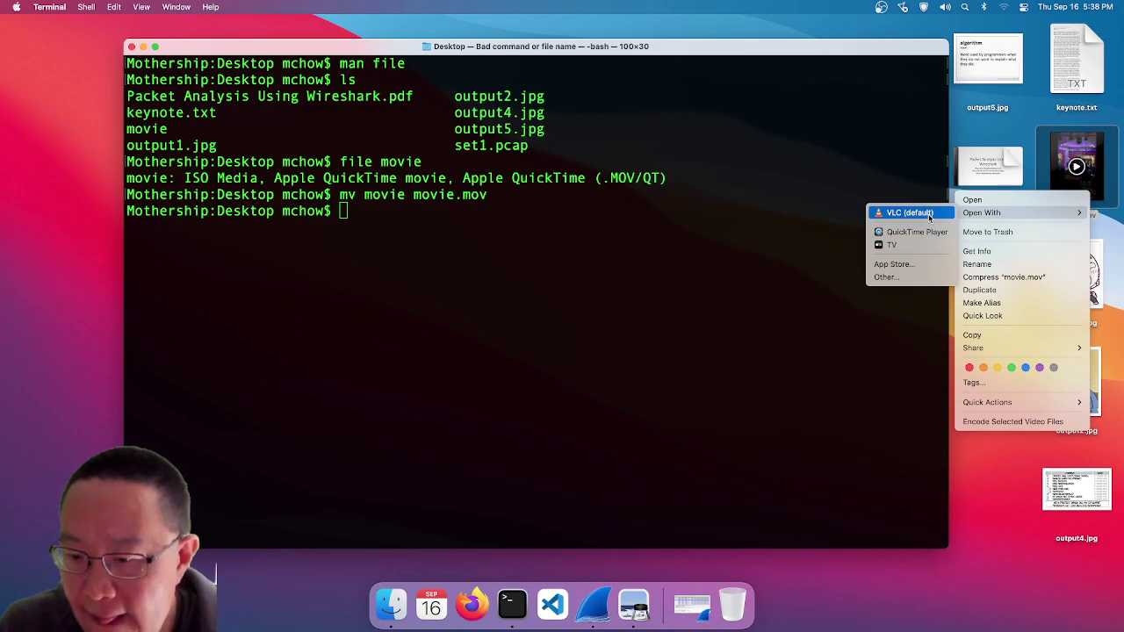
click(542, 242)
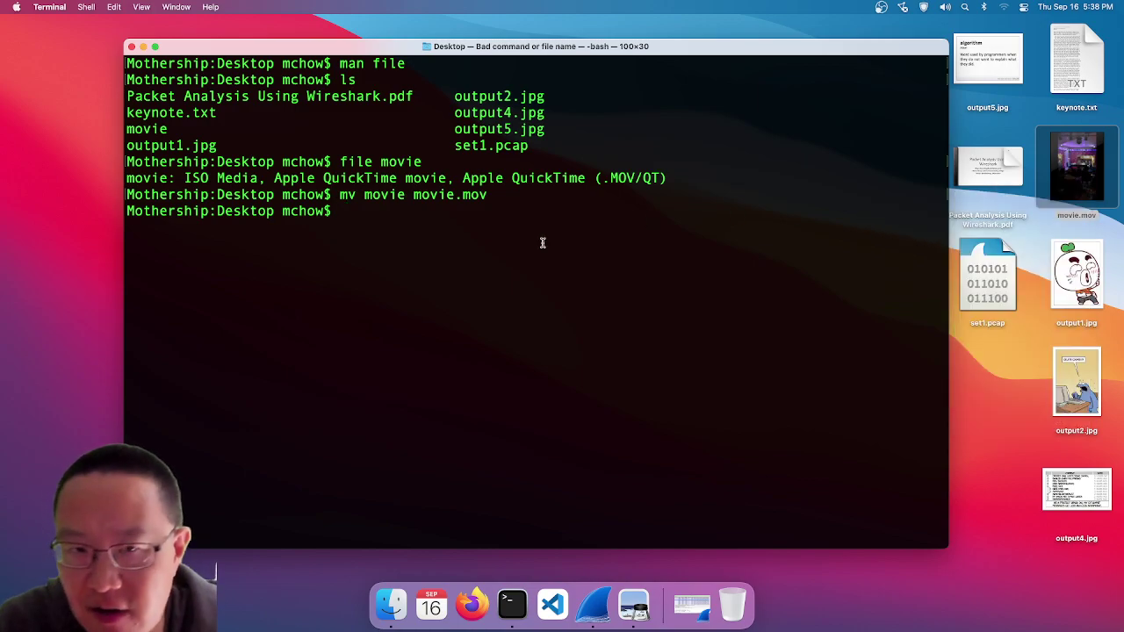
- Run open movie.mov in Terminal, play the video in VLC and quit the player
text(open m)
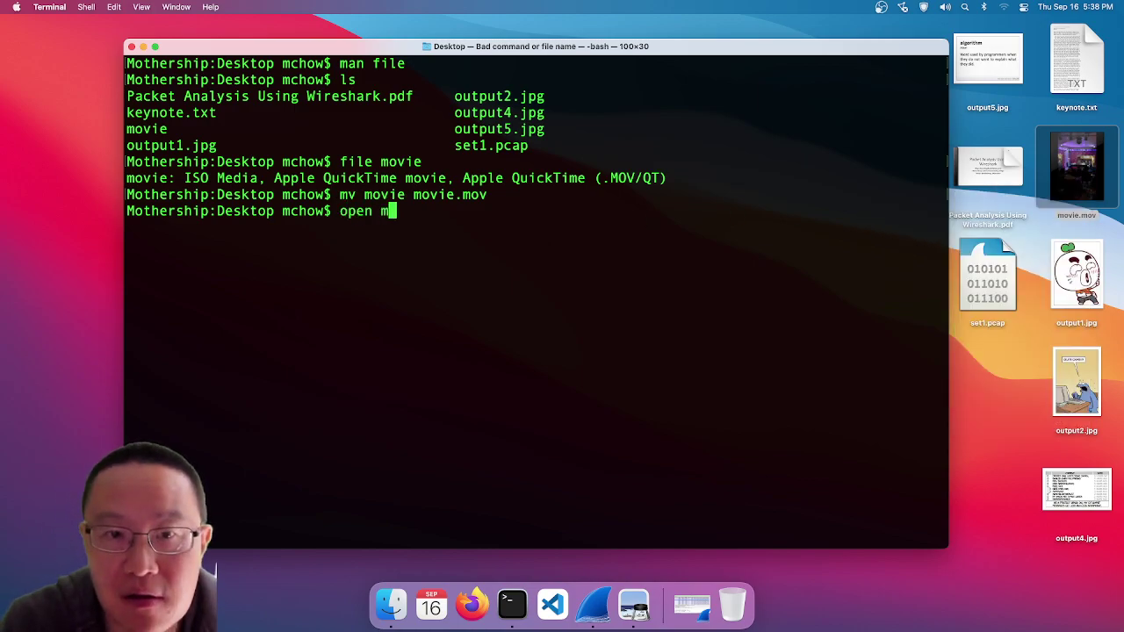
text(ovie.mov)
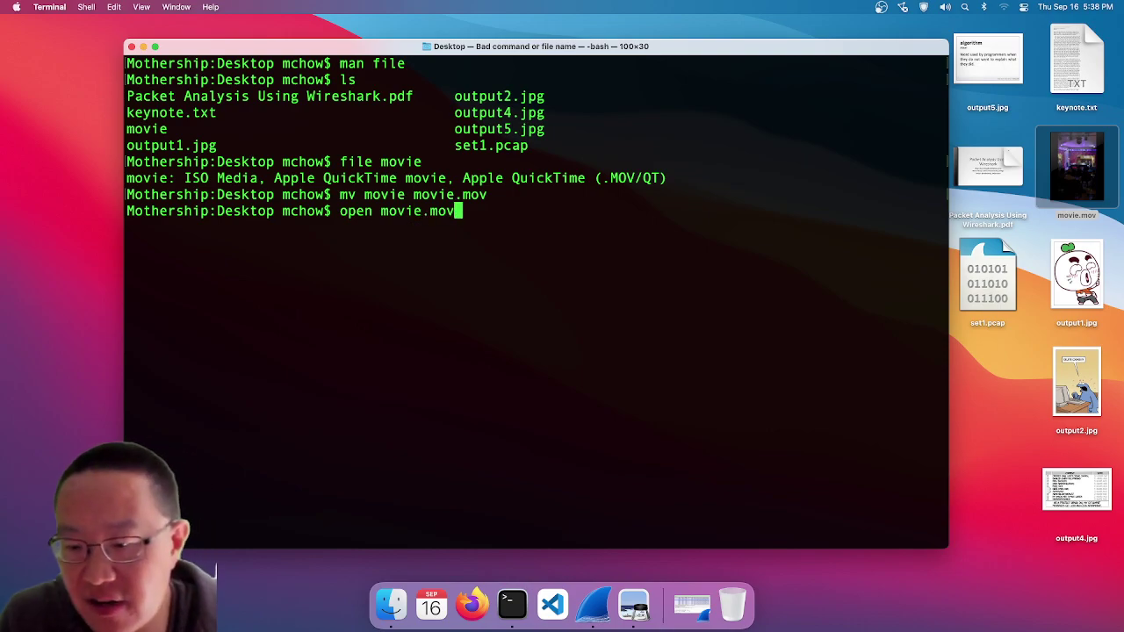
key(Return)
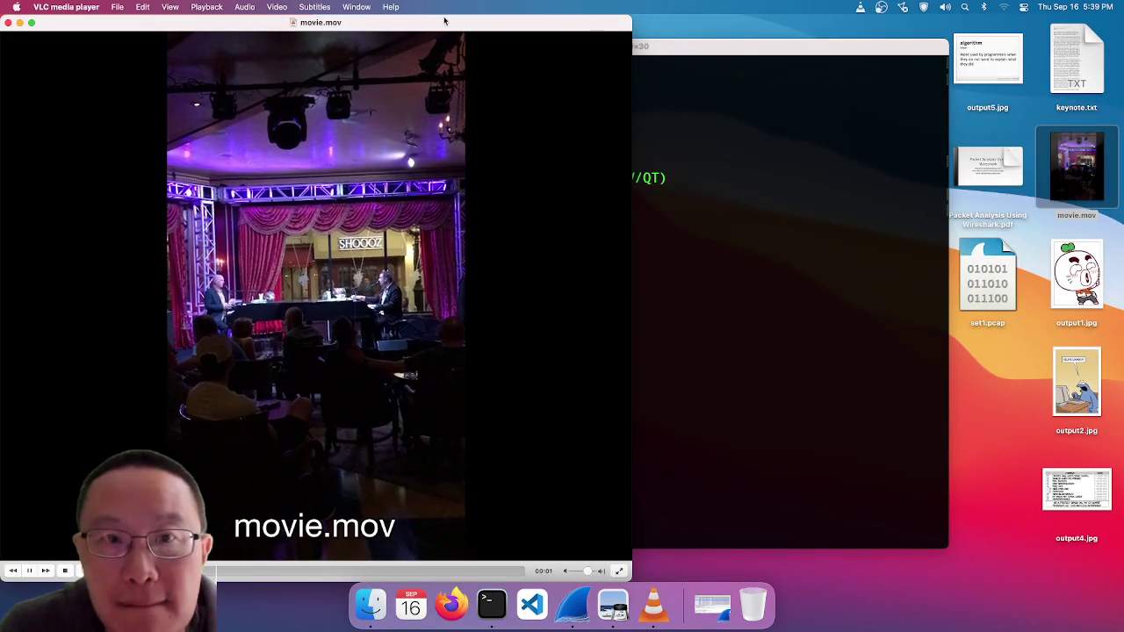
drag(444, 19, 718, 18)
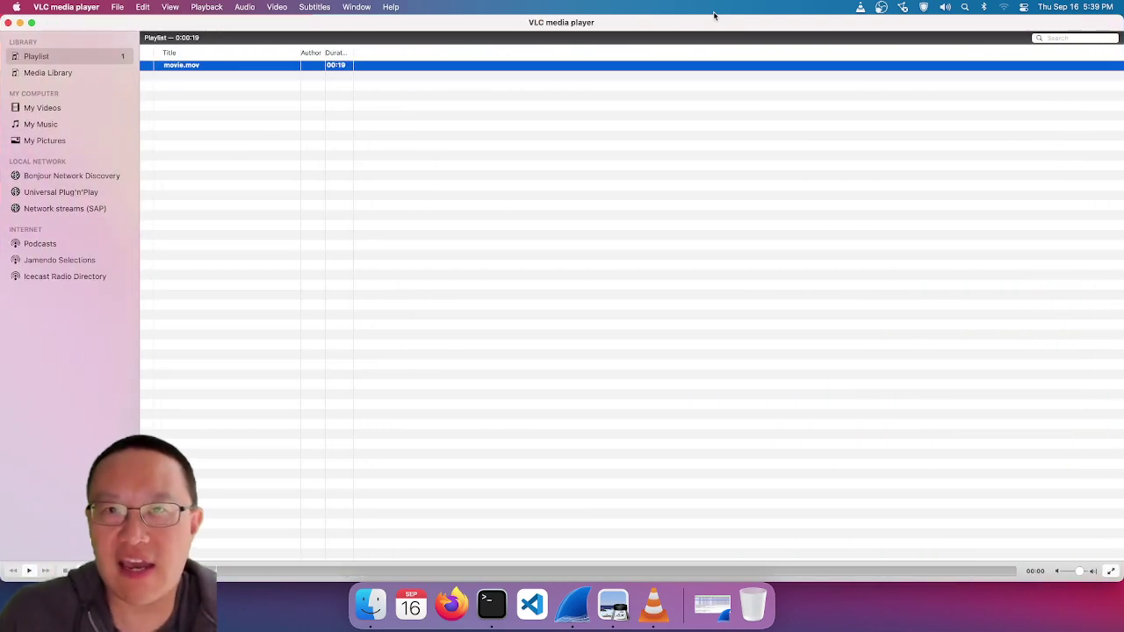
double_click(558, 64)
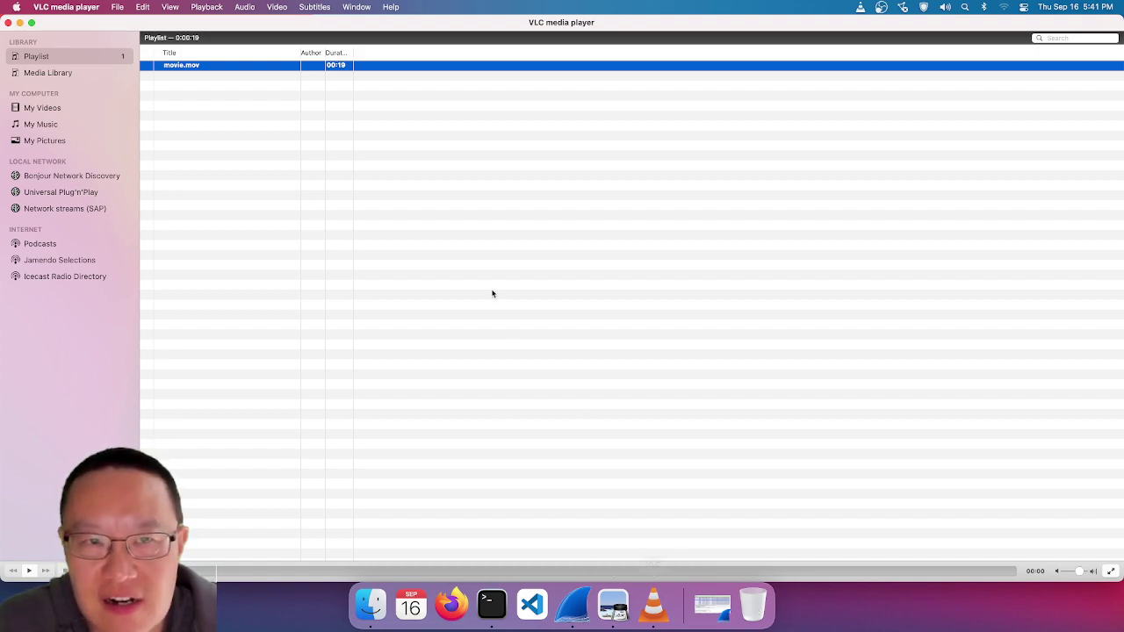
key(super+q)
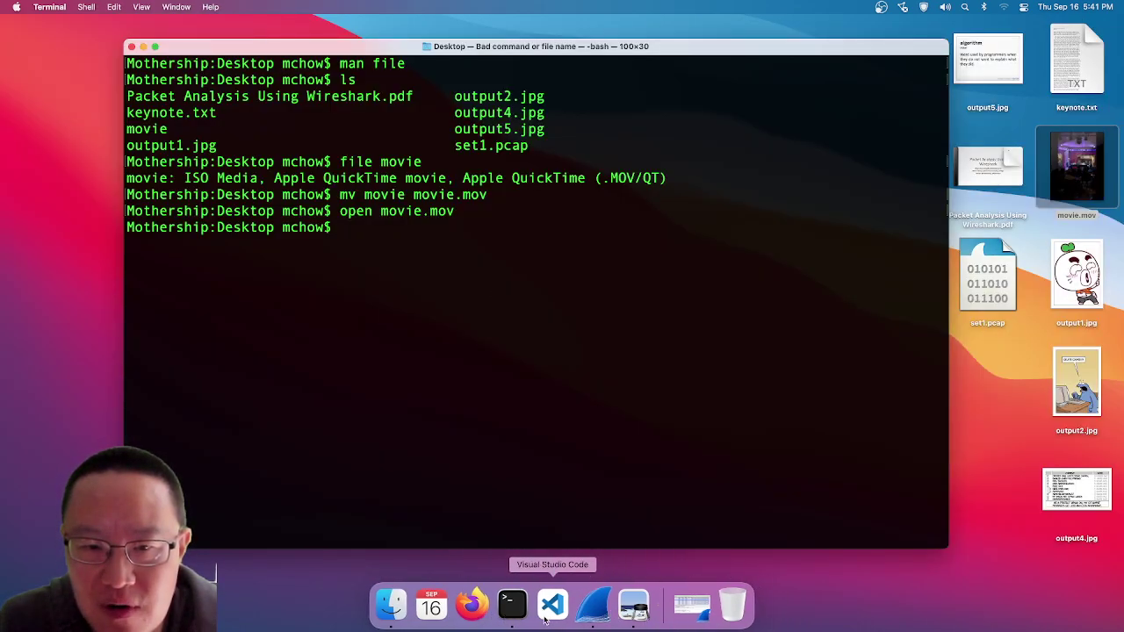
- Exit the shell and quit Terminal, then go back in the slides to the Base64 slide
text(exit)
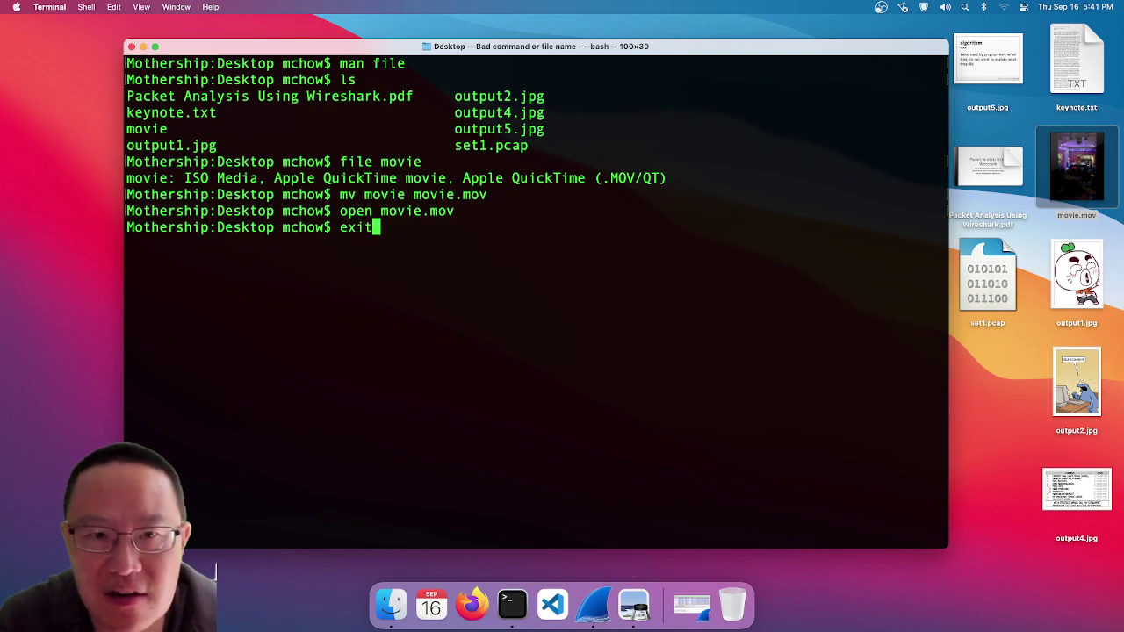
key(Return)
key(super+q)
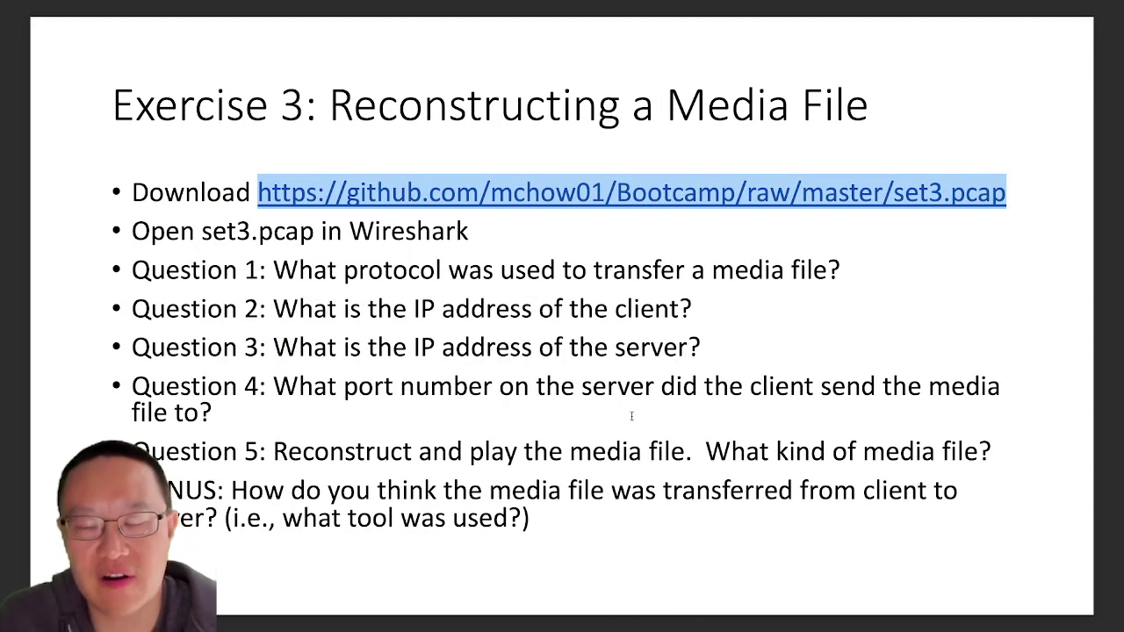
key(Left)
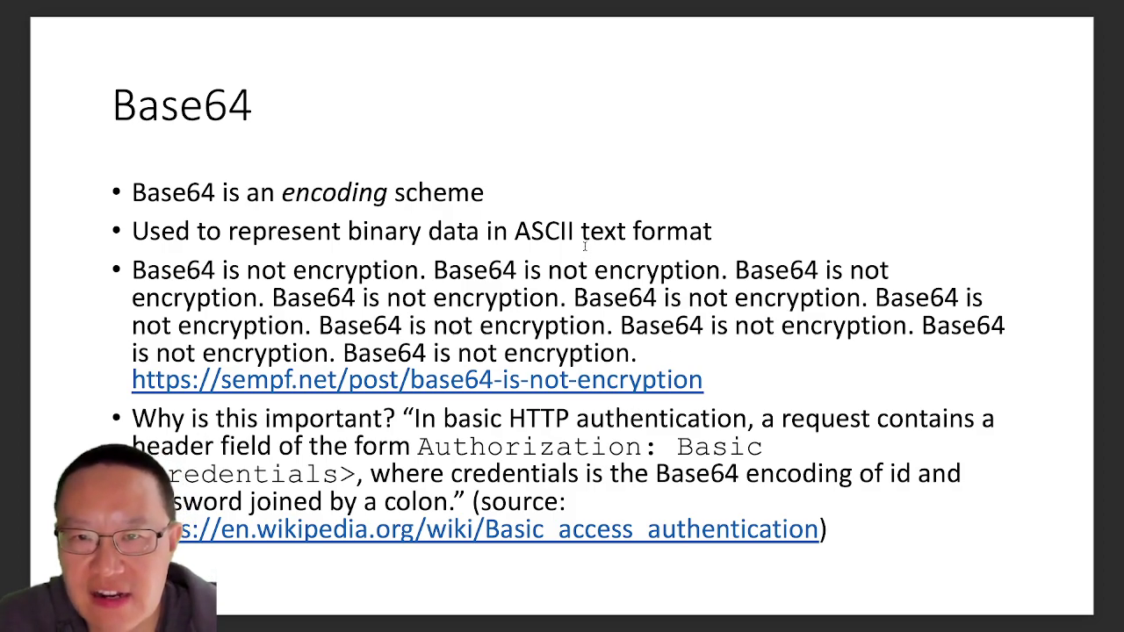
- Reveal the desktop, open a new Terminal window and change to the ~/Desktop directory
key(F11)
click(511, 600)
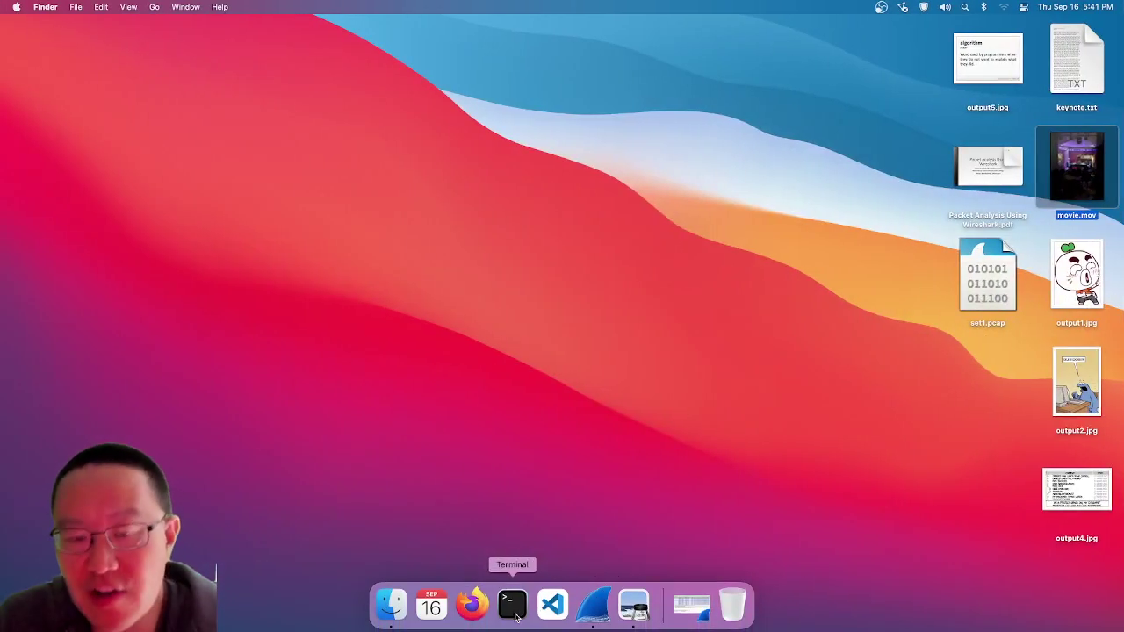
text(cd ~/d)
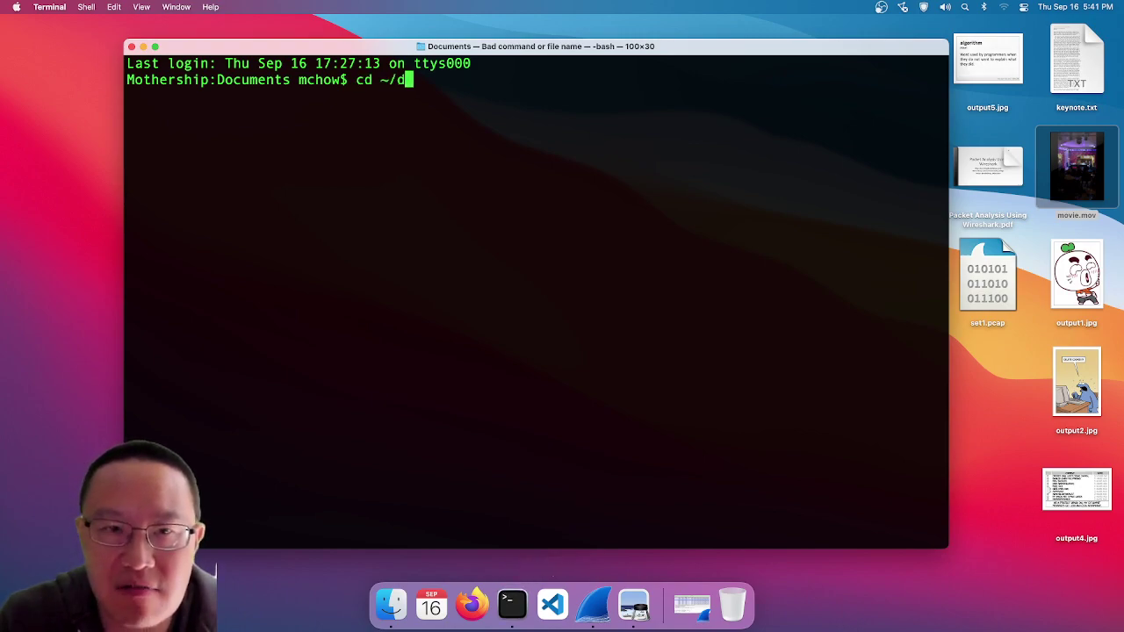
key(BackSpace)
text(Desktop)
key(Return)
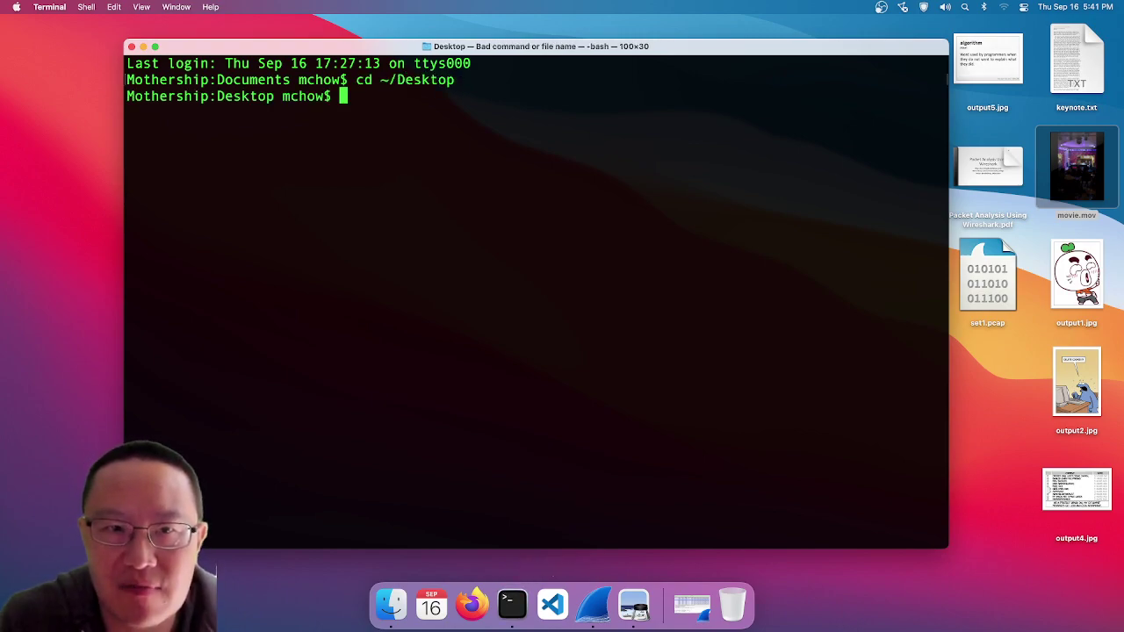
- Print the raw contents of set1.pcap with the cat command
text(cat set)
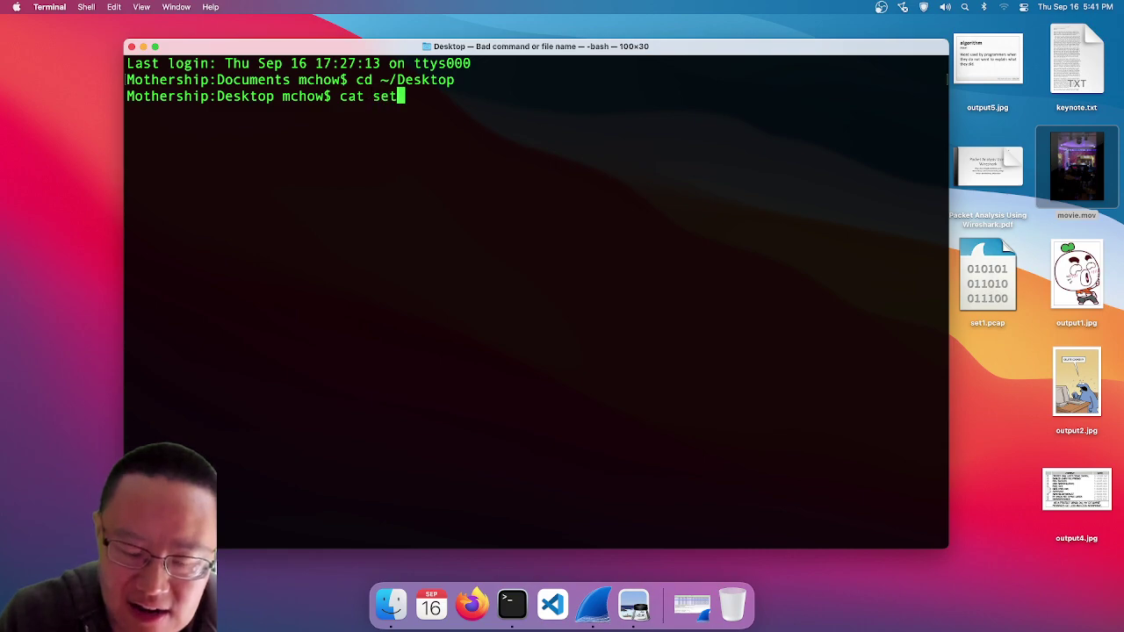
text(1.pcap)
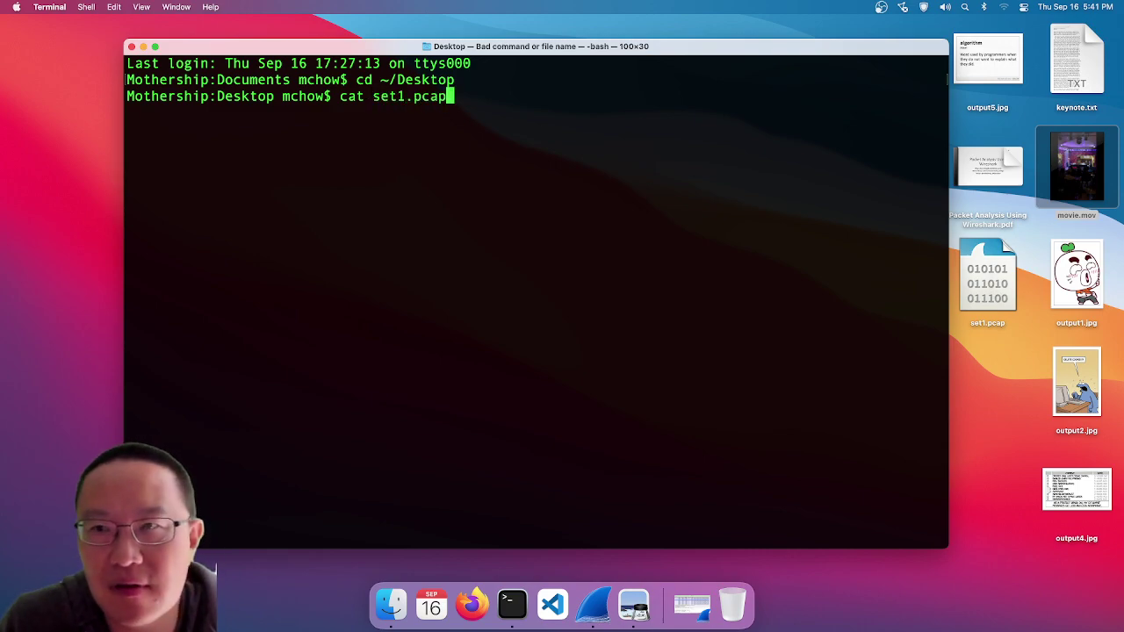
key(Return)
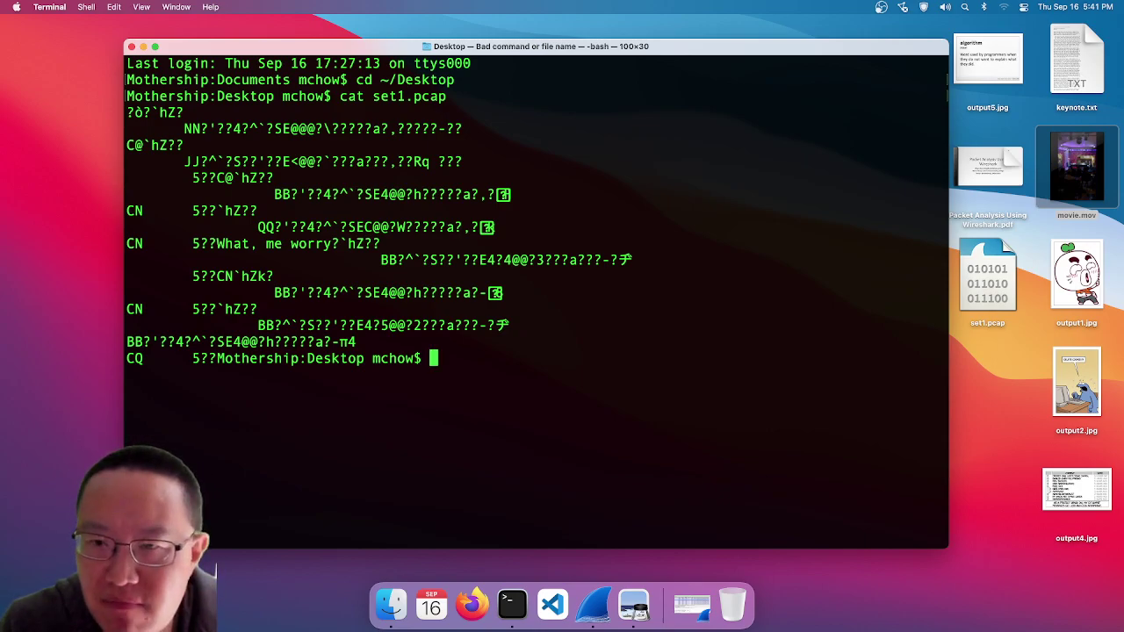
- Try to print the contents of set2.pcap with the cat command
text(se)
key(BackSpace)
key(BackSpace)
text(cat)
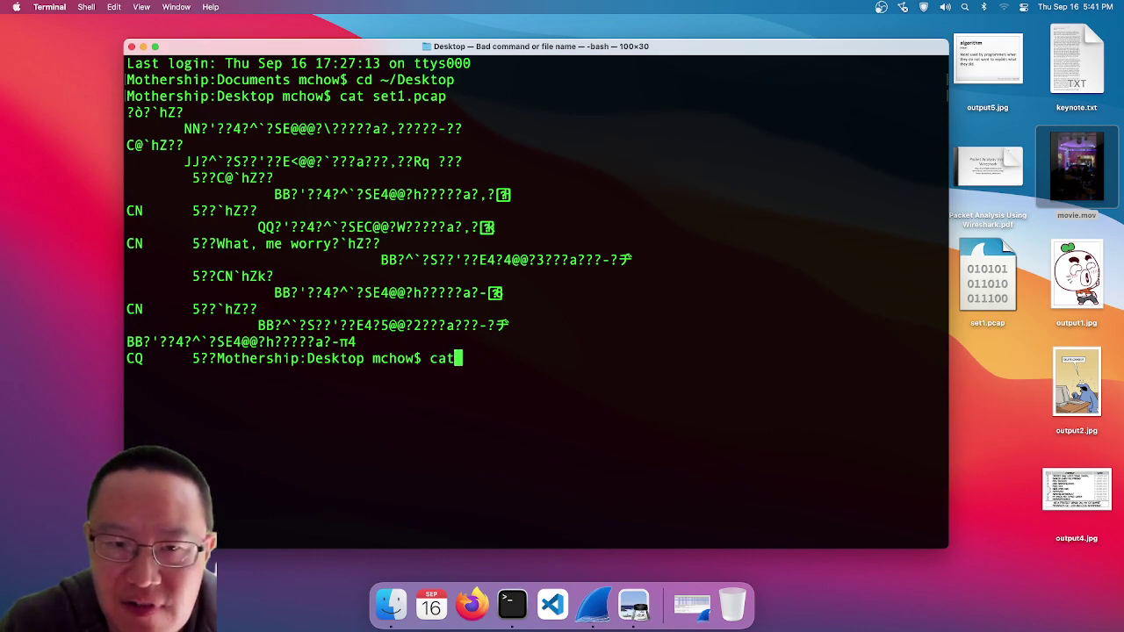
text( set2.pcap)
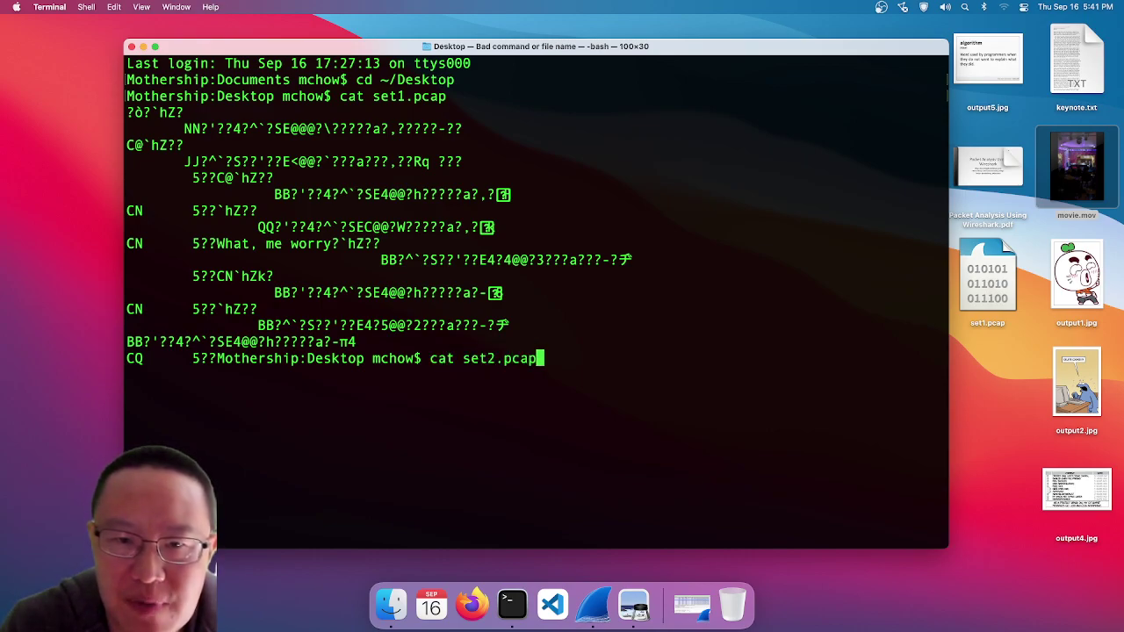
key(Return)
key(Up)
key(BackSpace)
key(BackSpace)
key(BackSpace)
key(BackSpace)
key(BackSpace)
key(BackSpace)
key(BackSpace)
key(BackSpace)
key(BackSpace)
key(BackSpace)
key(BackSpace)
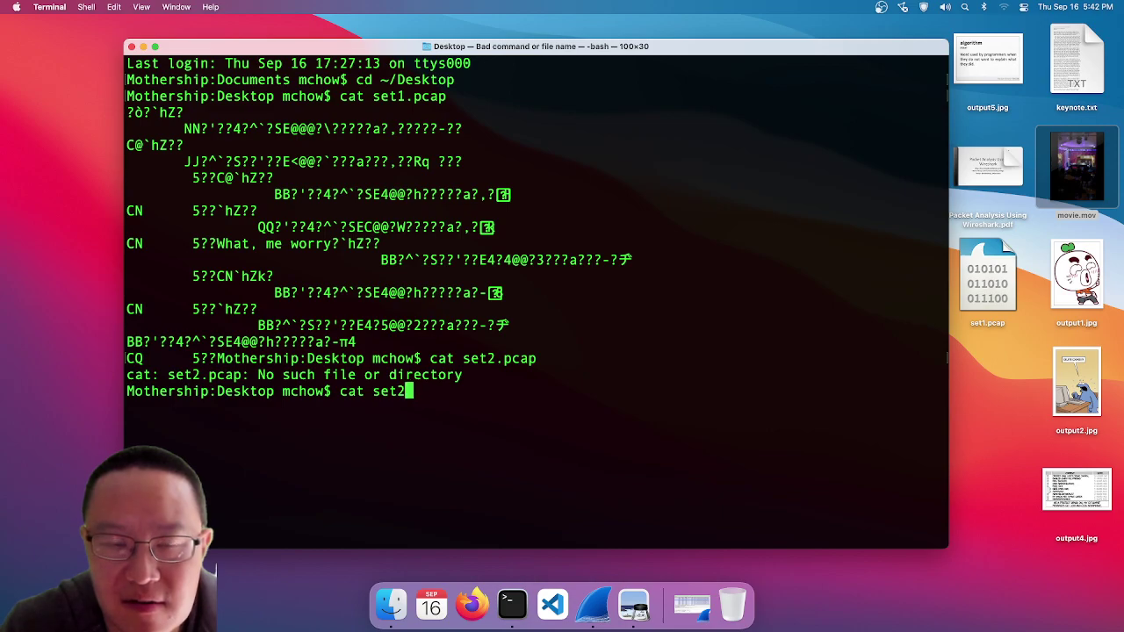
key(BackSpace)
key(BackSpace)
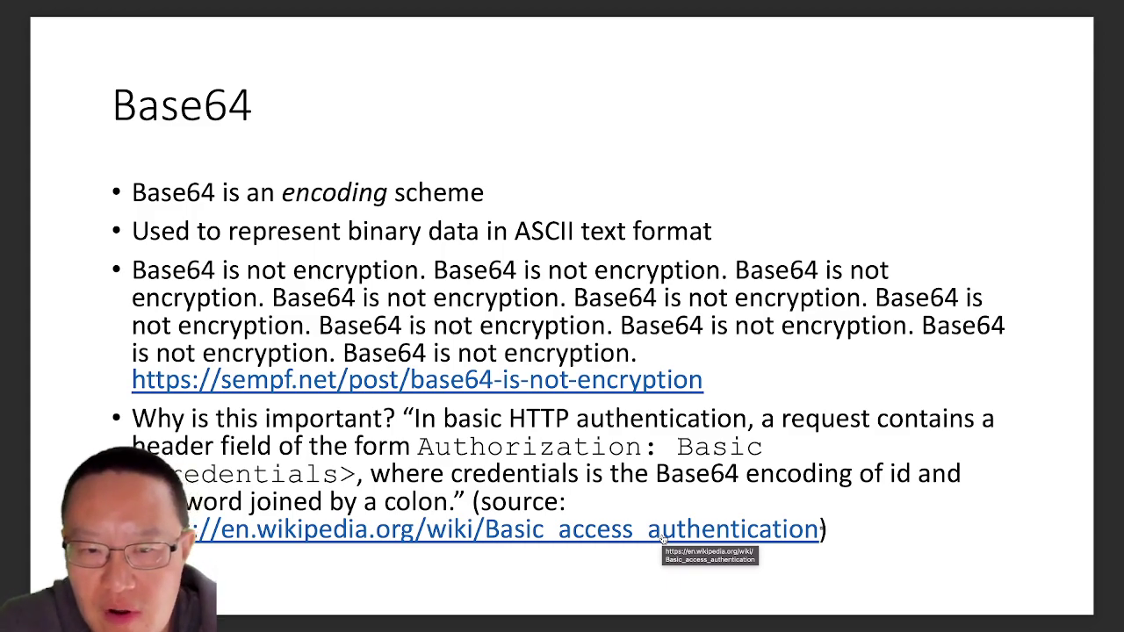
- Highlight "basic HTTP authentication" on the Base64 slide, then leave the slides and launch the Brave browser
drag(443, 418, 747, 418)
key(super+Tab)
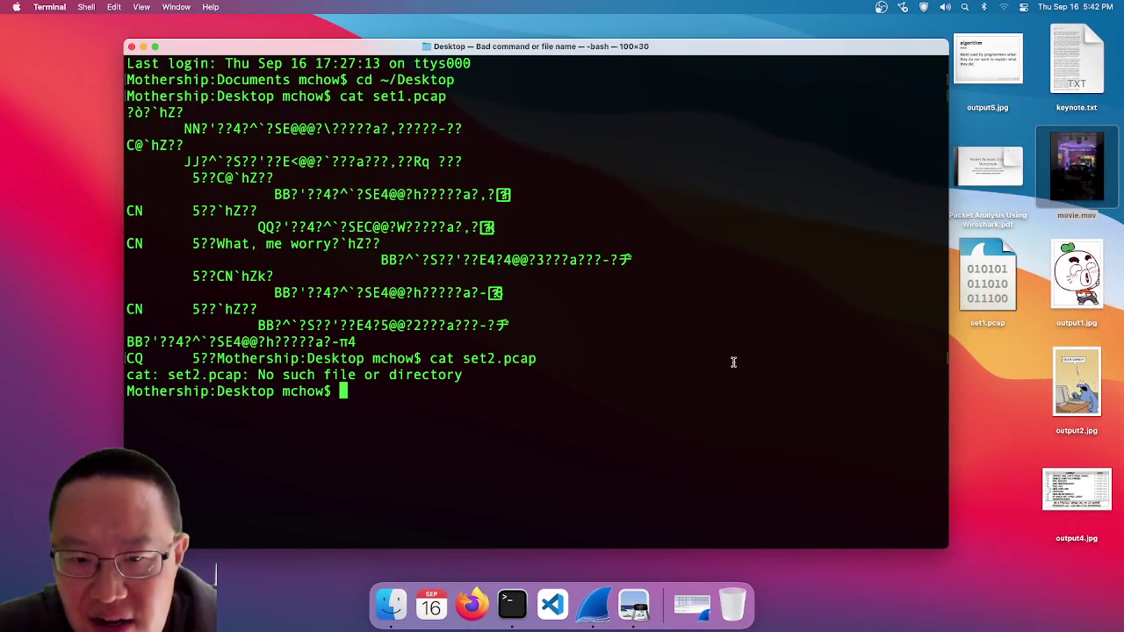
key(super+space)
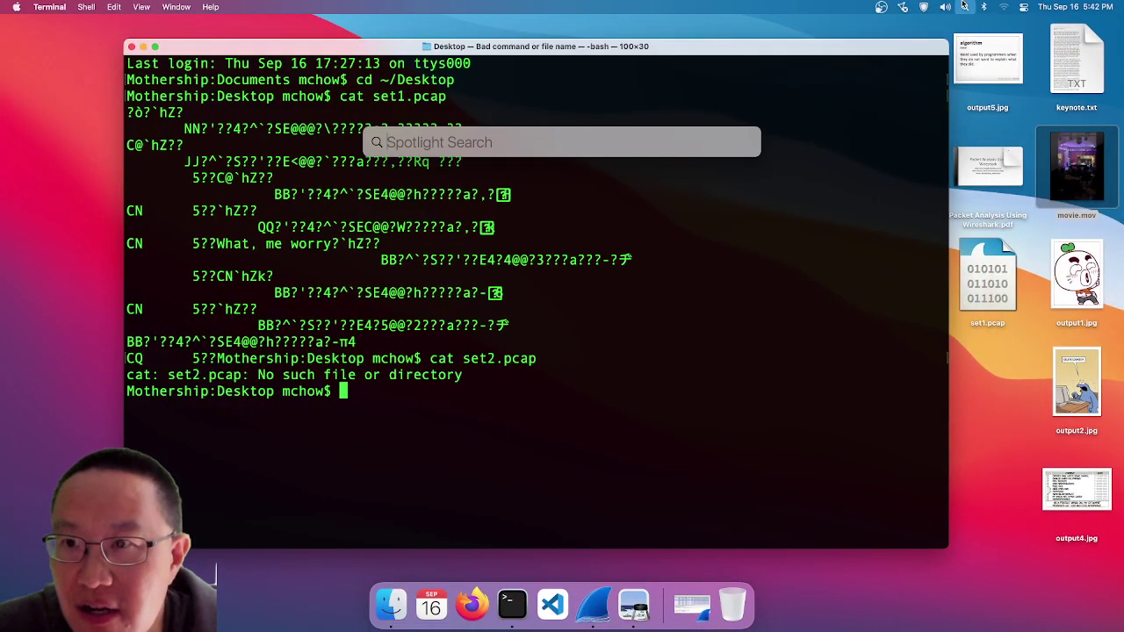
text(b)
key(Return)
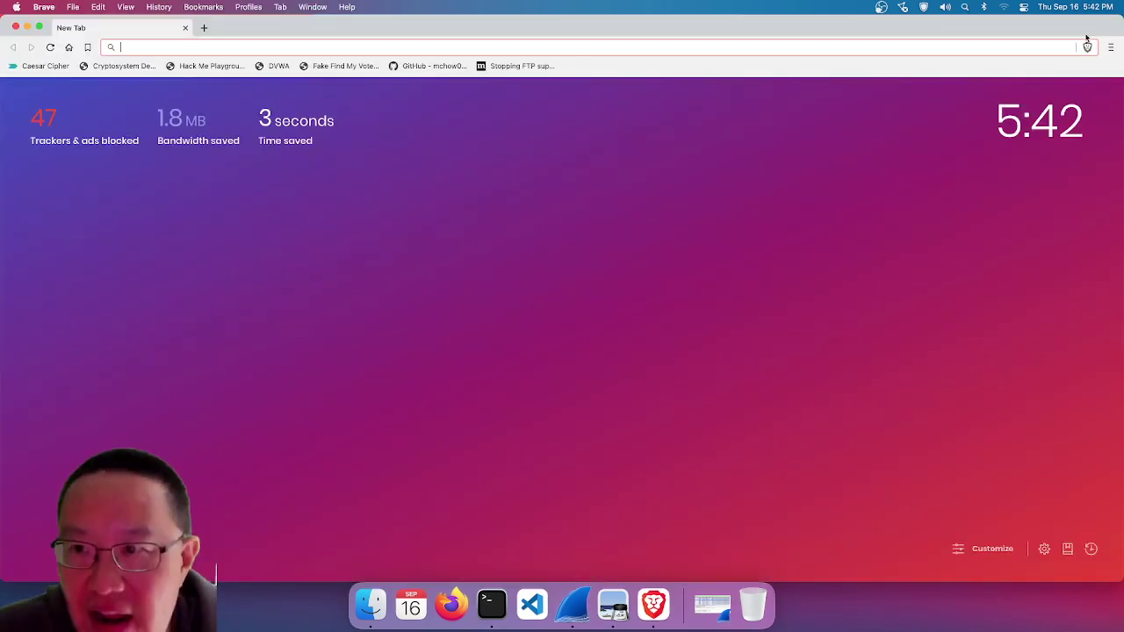
- Open a private window and search the web for "basic http authentication"
click(1111, 48)
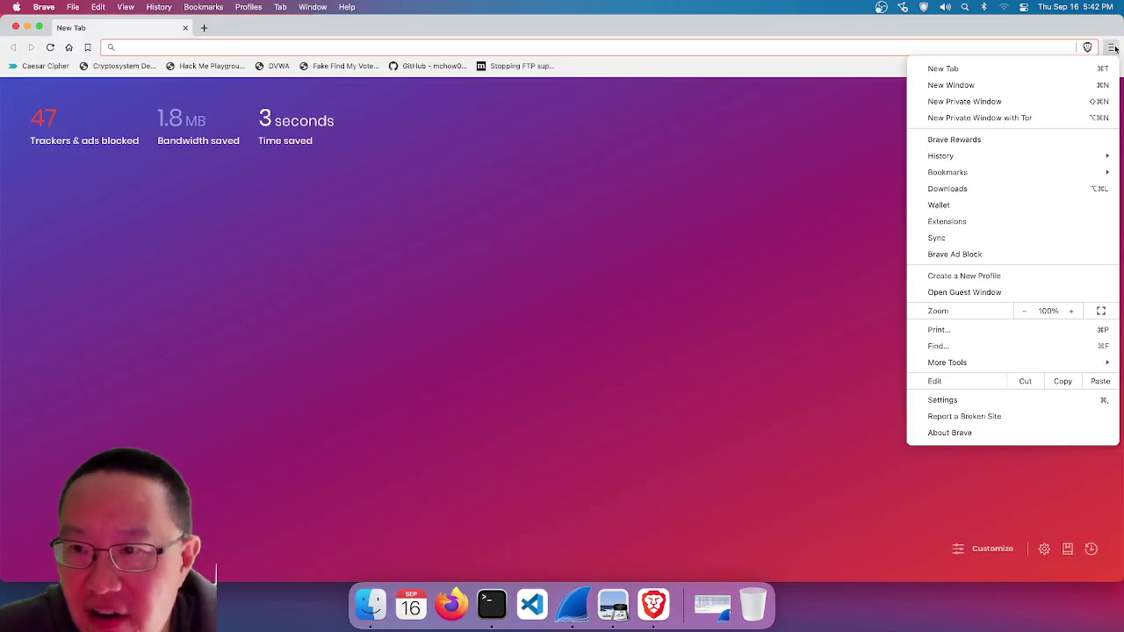
click(995, 293)
text(basic h)
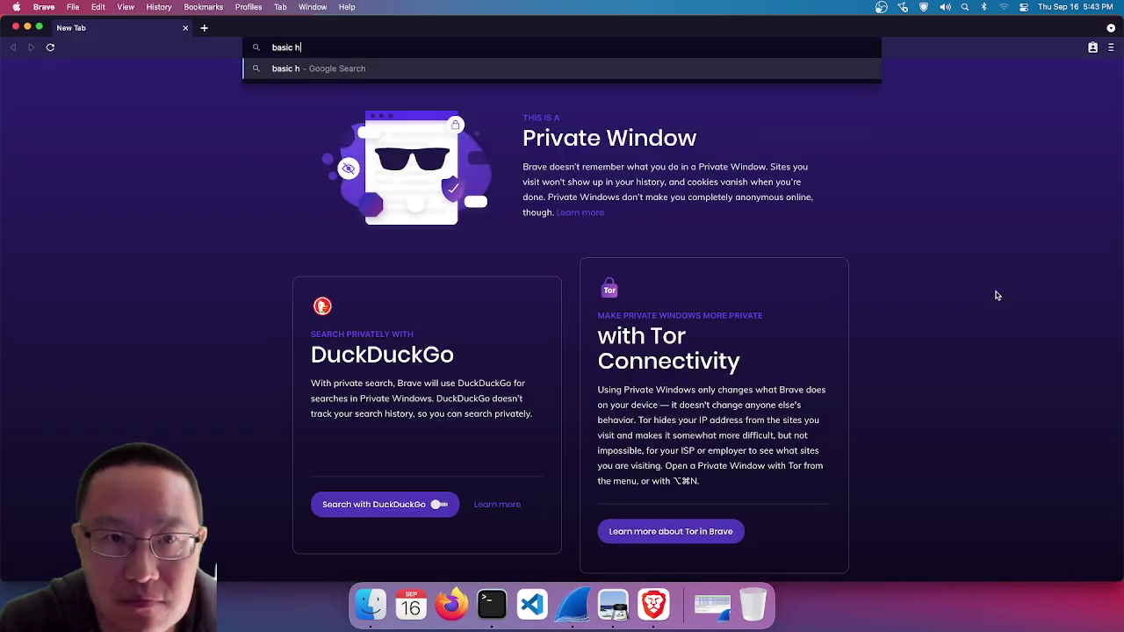
text(ttp authentication)
key(Return)
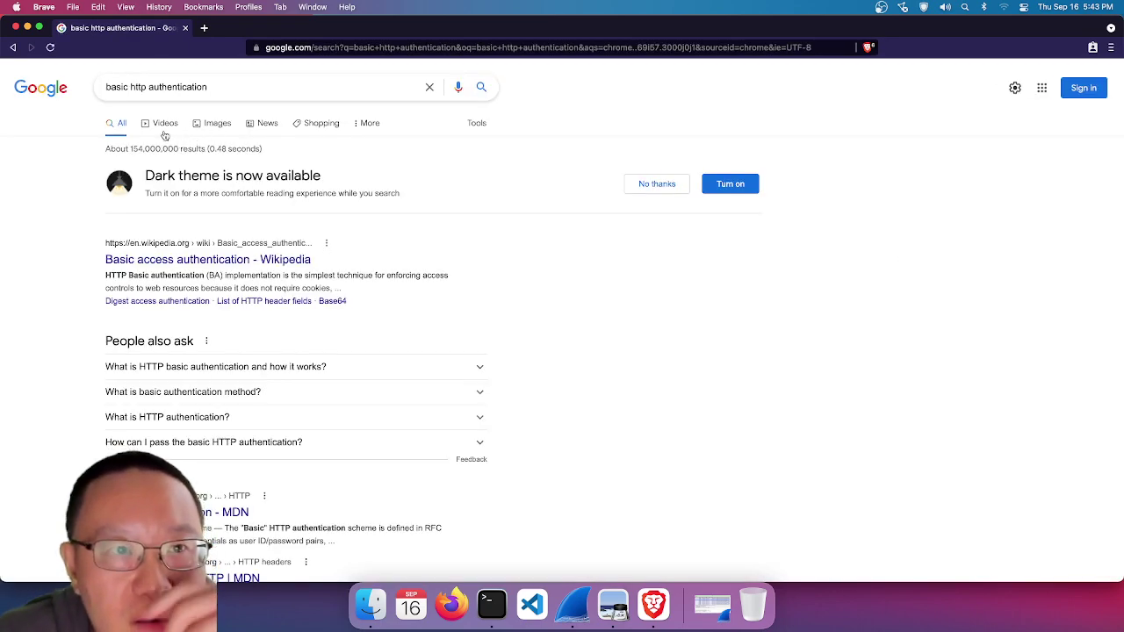
- Preview the Stack Overflow "Authentication Required" dialog in the image results and return to the Base64 slide
click(226, 126)
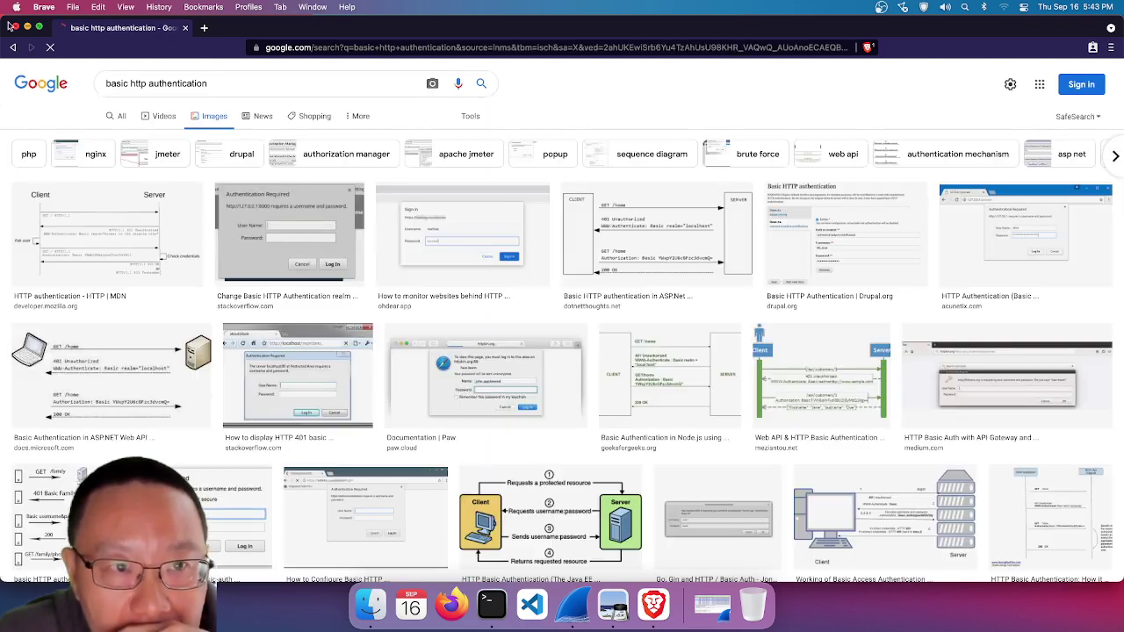
click(273, 236)
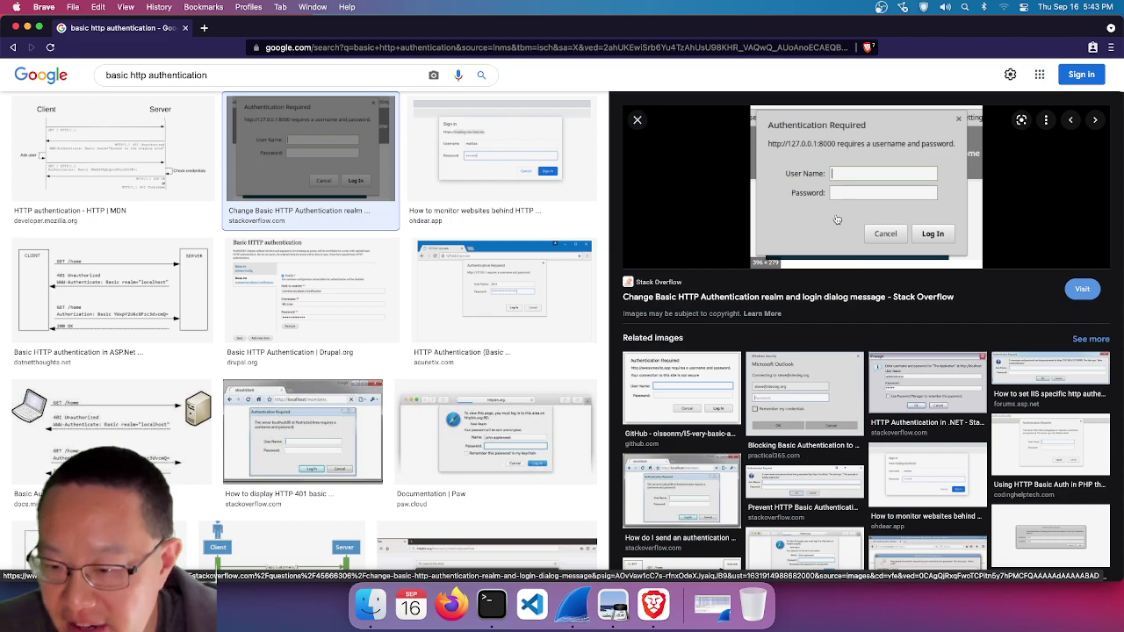
key(super+Tab)
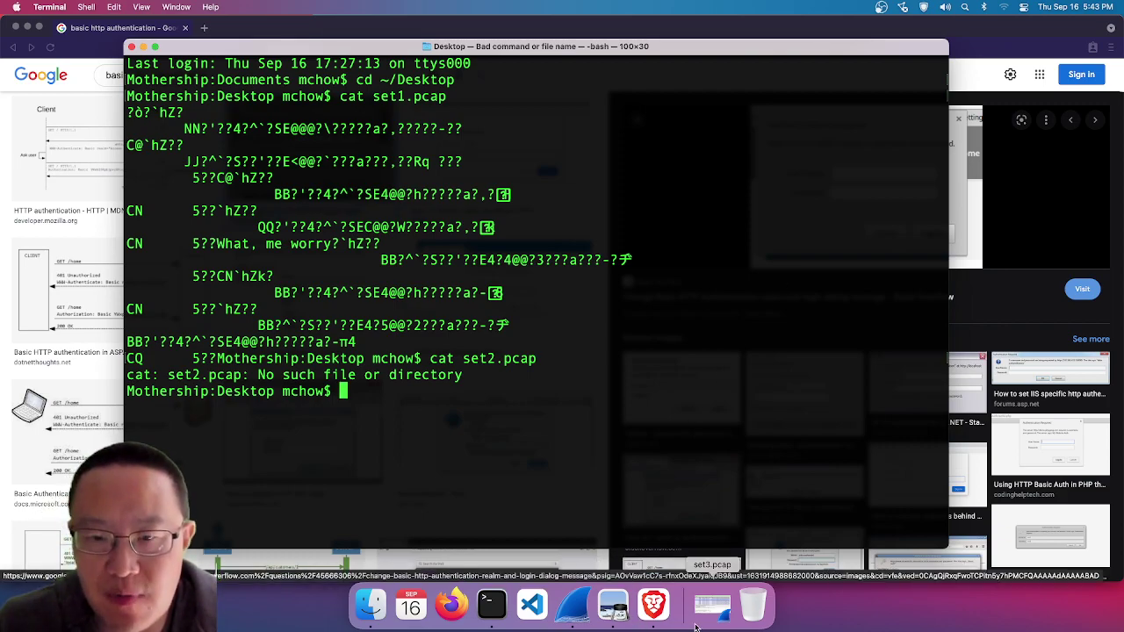
click(664, 623)
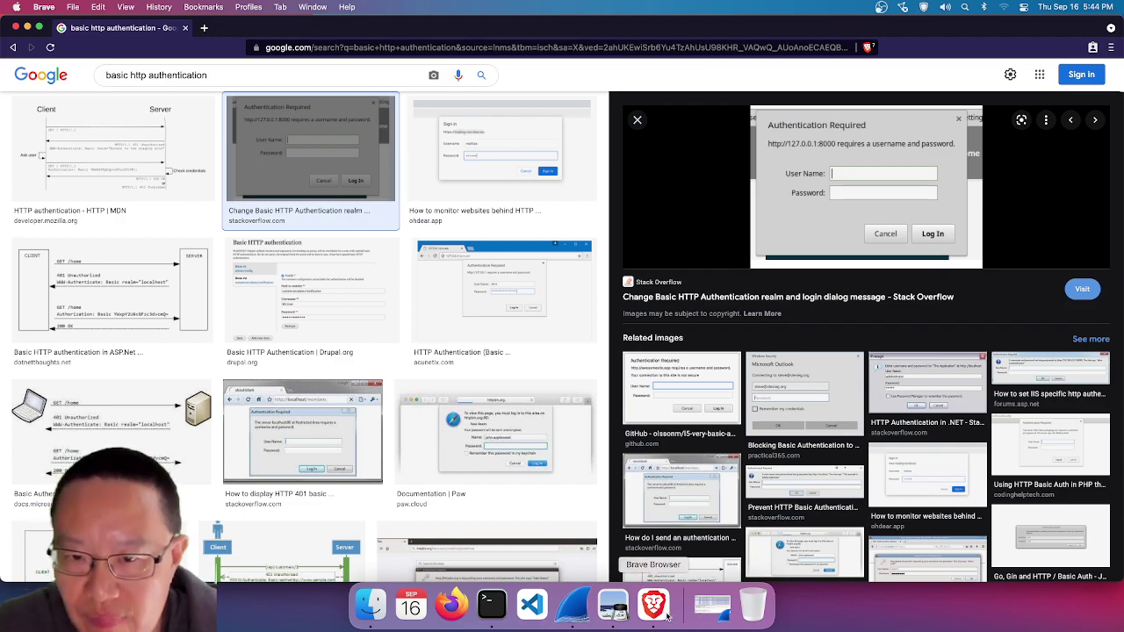
click(575, 613)
click(630, 620)
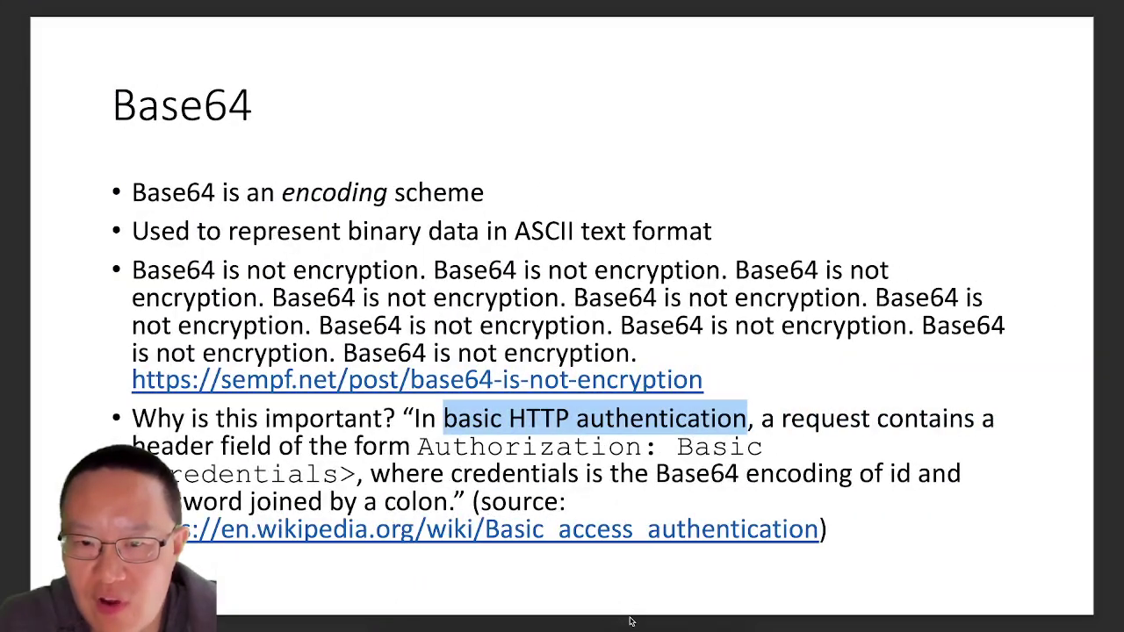
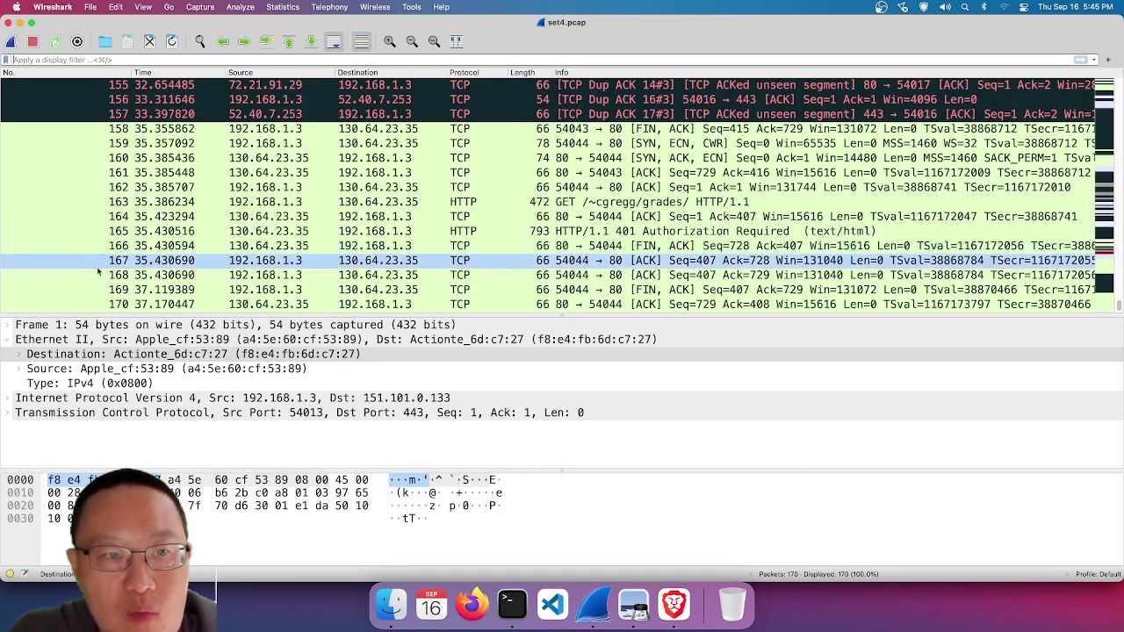
click(536, 116)
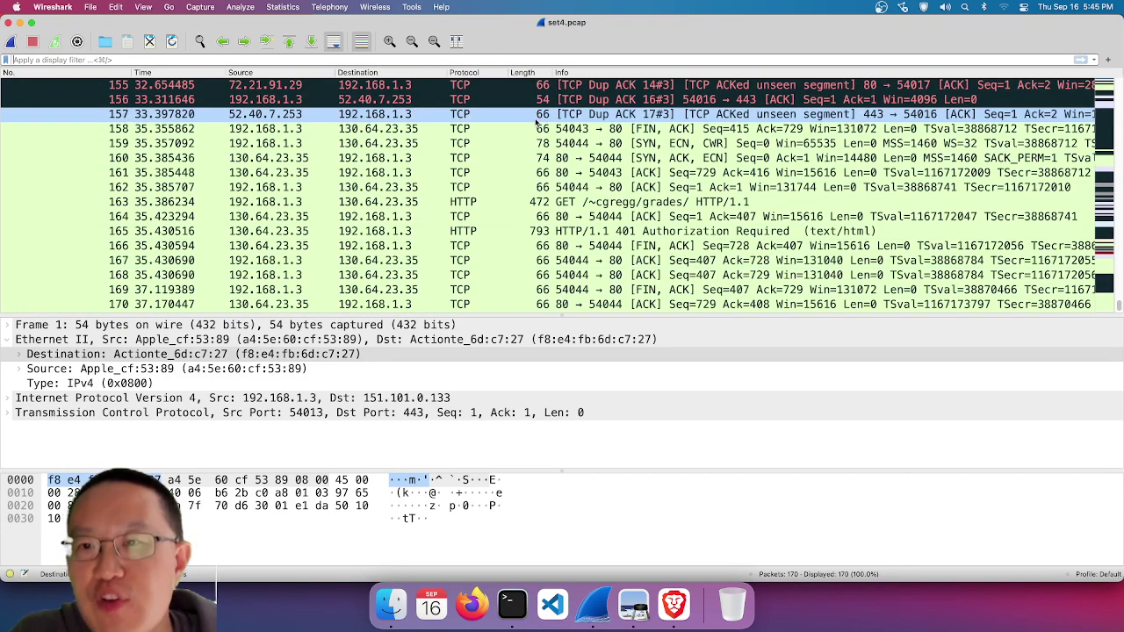
scroll(521, 138, up, 10)
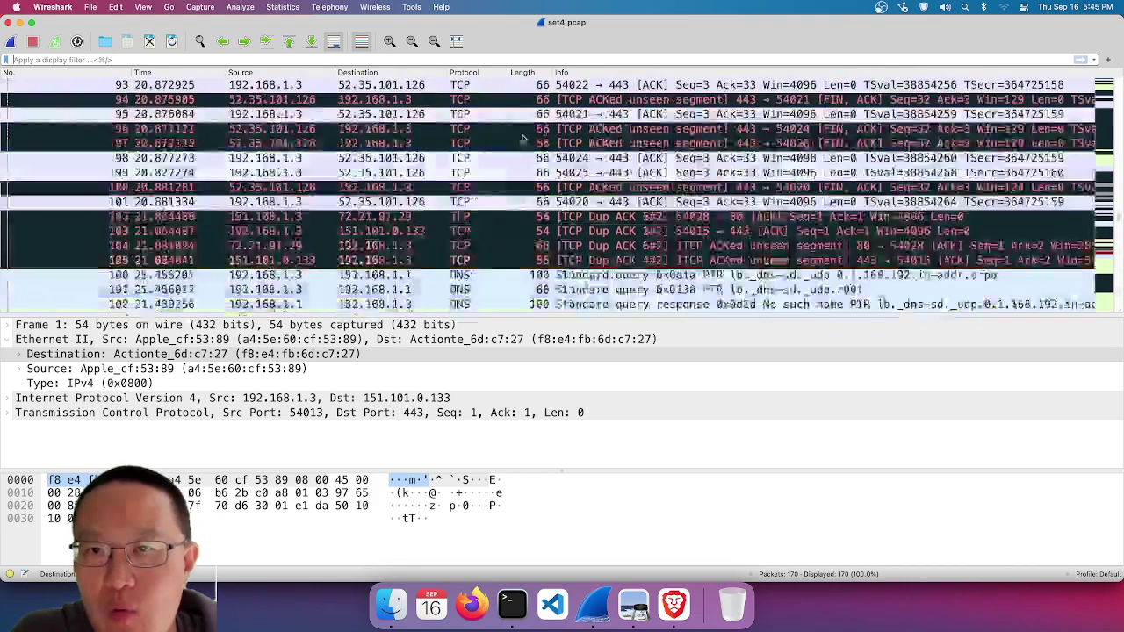
scroll(521, 139, up, 10)
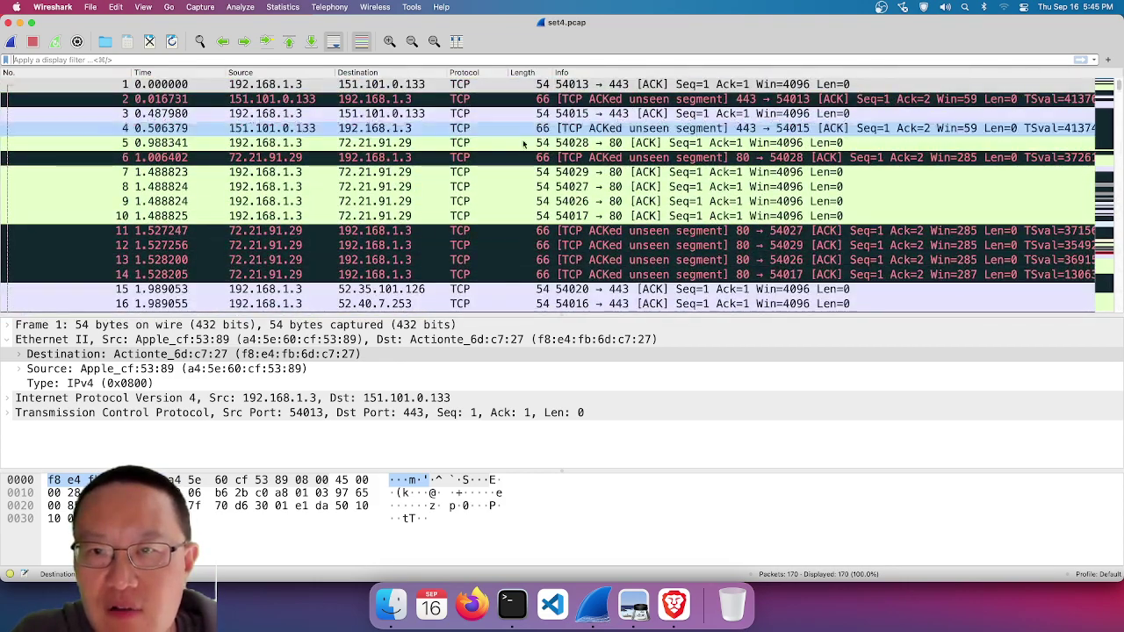
right_click(554, 172)
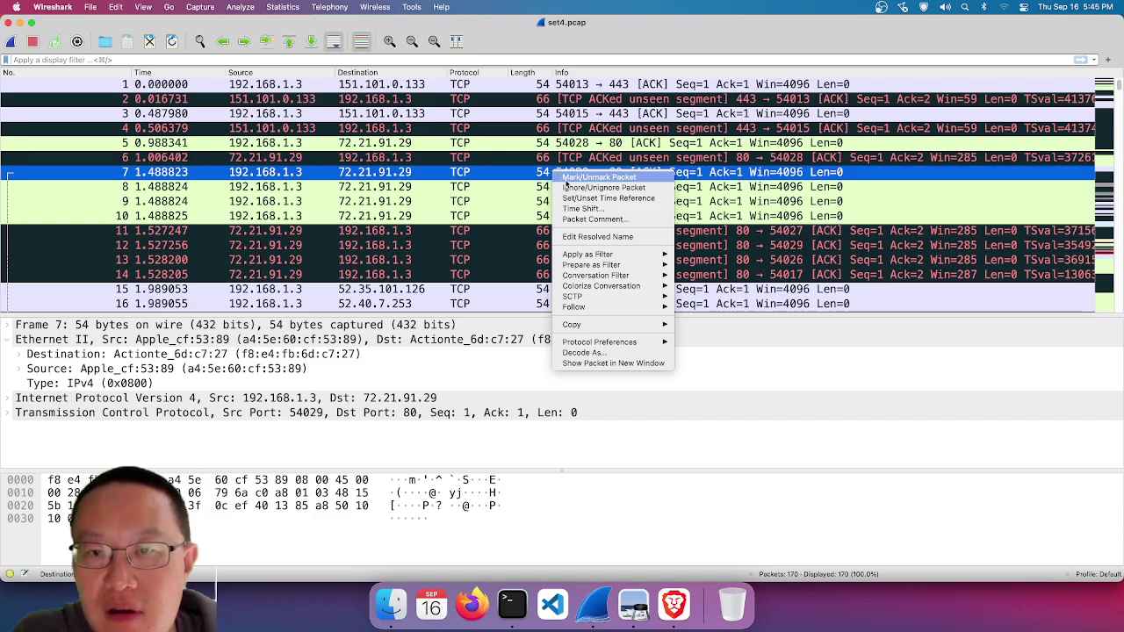
mouse_move(612, 313)
key(Escape)
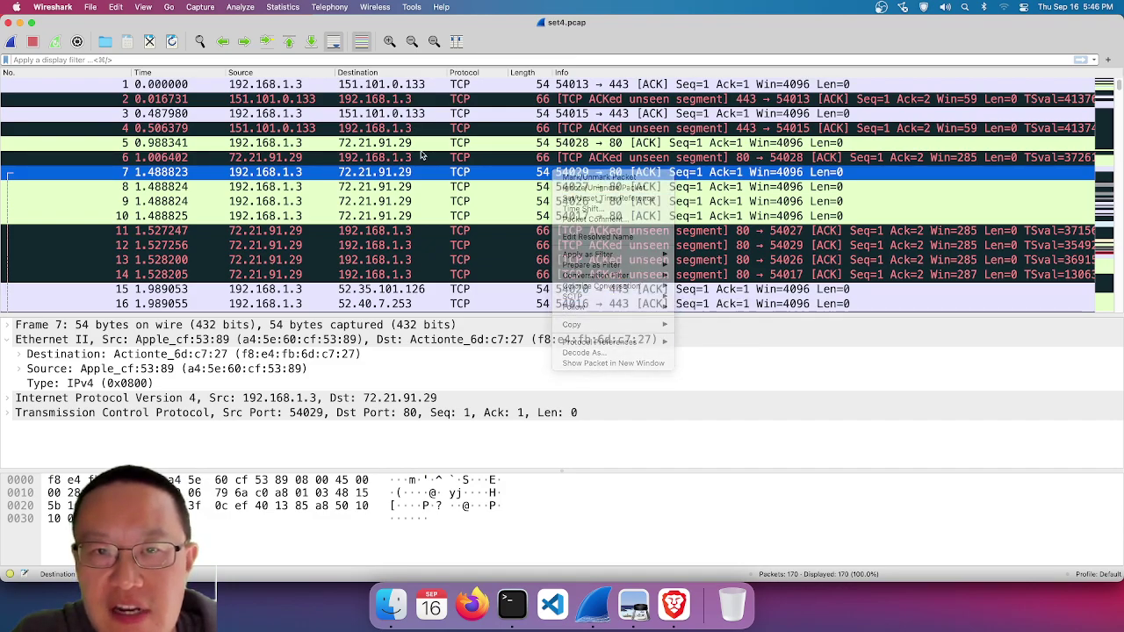
- Follow the HTTP stream of packet 60 in set4.pcap and copy the encoded credentials from its Authorization: Basic header
scroll(421, 154, down, 3)
scroll(421, 155, down, 10)
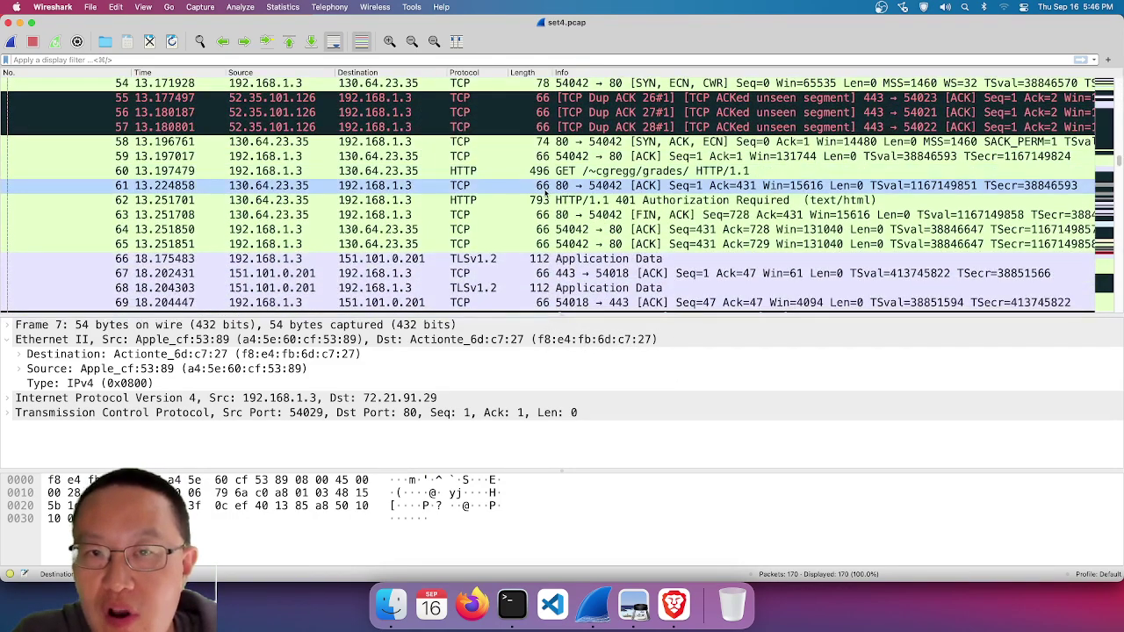
click(558, 172)
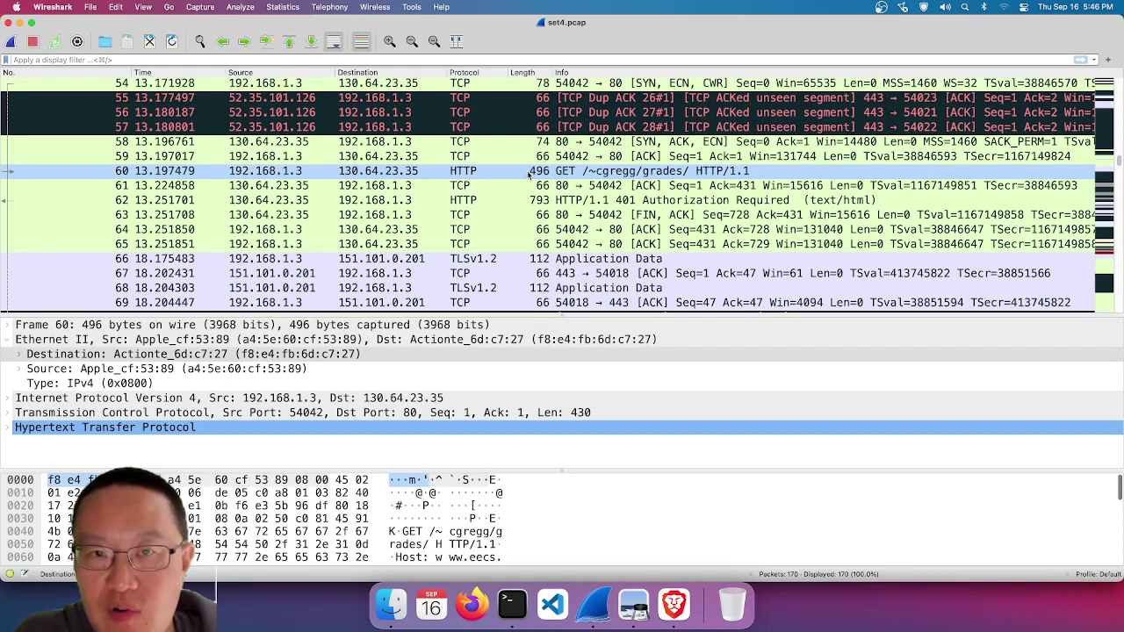
right_click(482, 175)
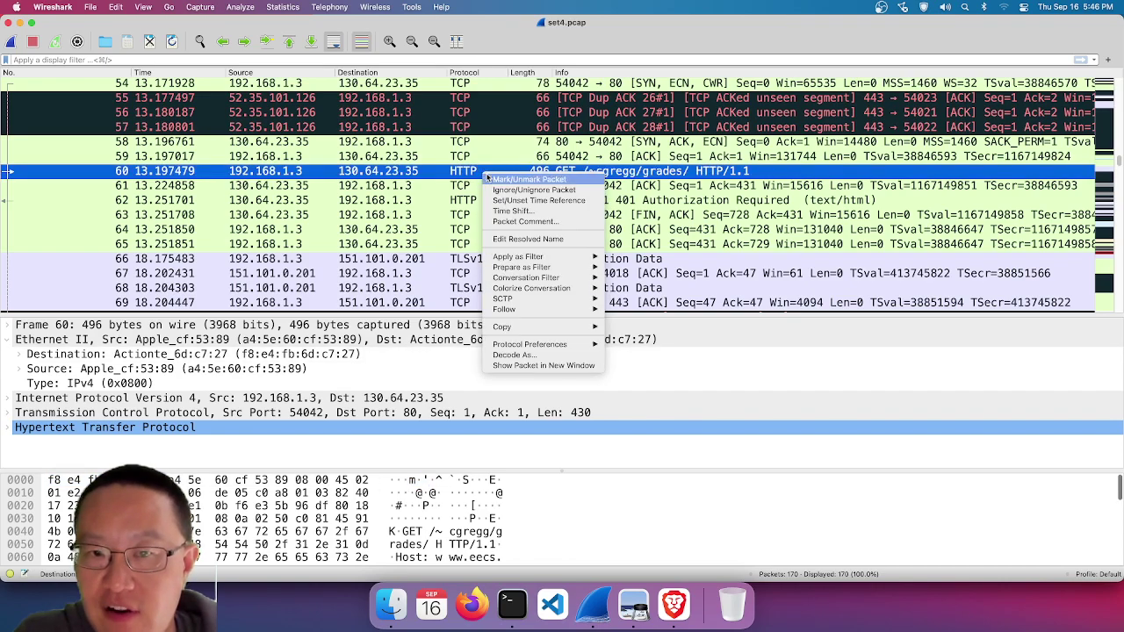
mouse_move(531, 311)
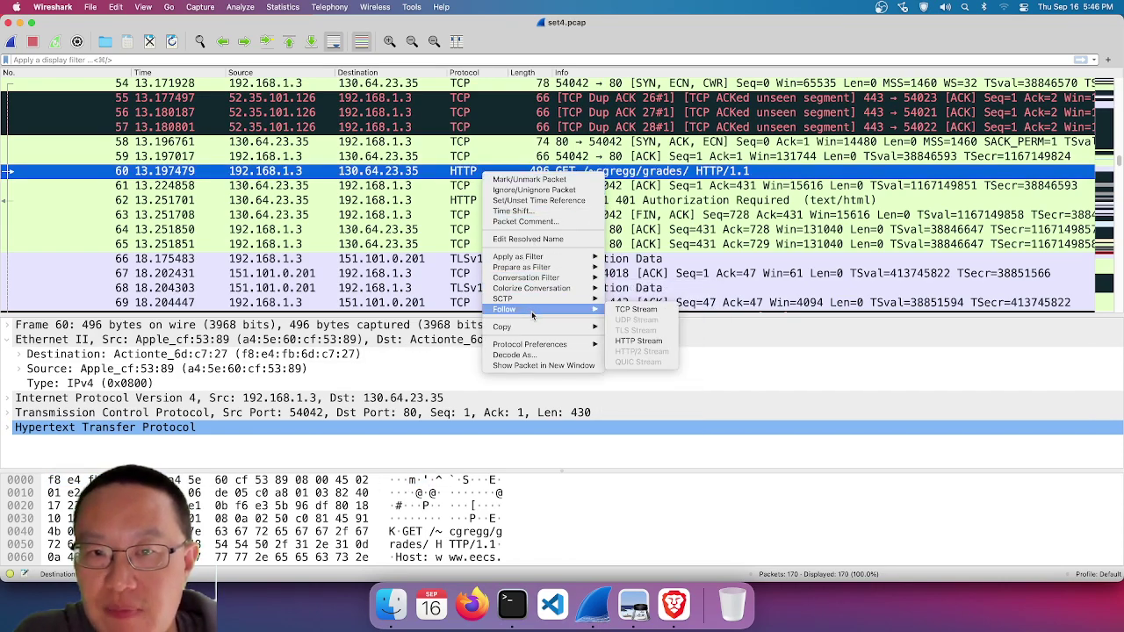
click(646, 341)
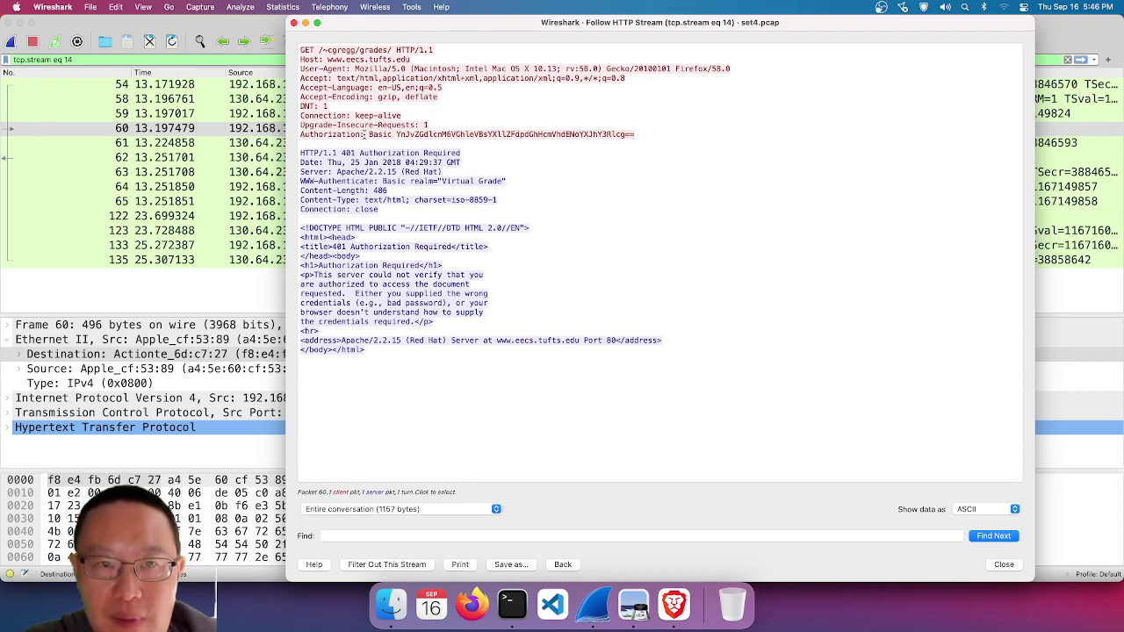
drag(396, 134, 645, 144)
key(super+c)
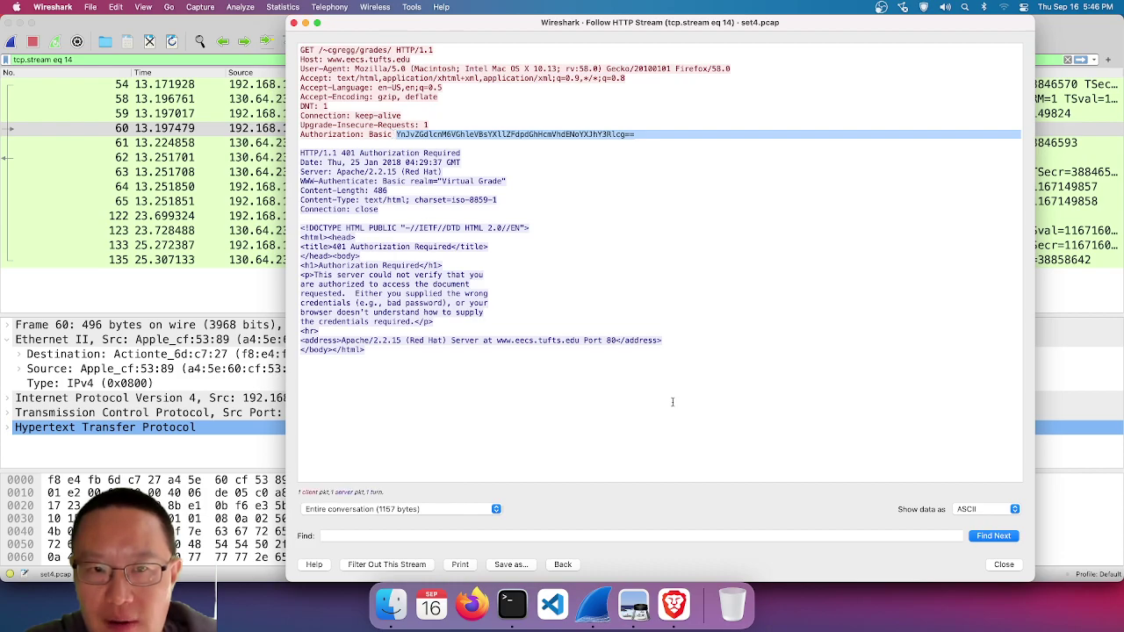
- Switch to Brave, search the web for "base64 decode" and open the base64decode.org decoder
click(676, 614)
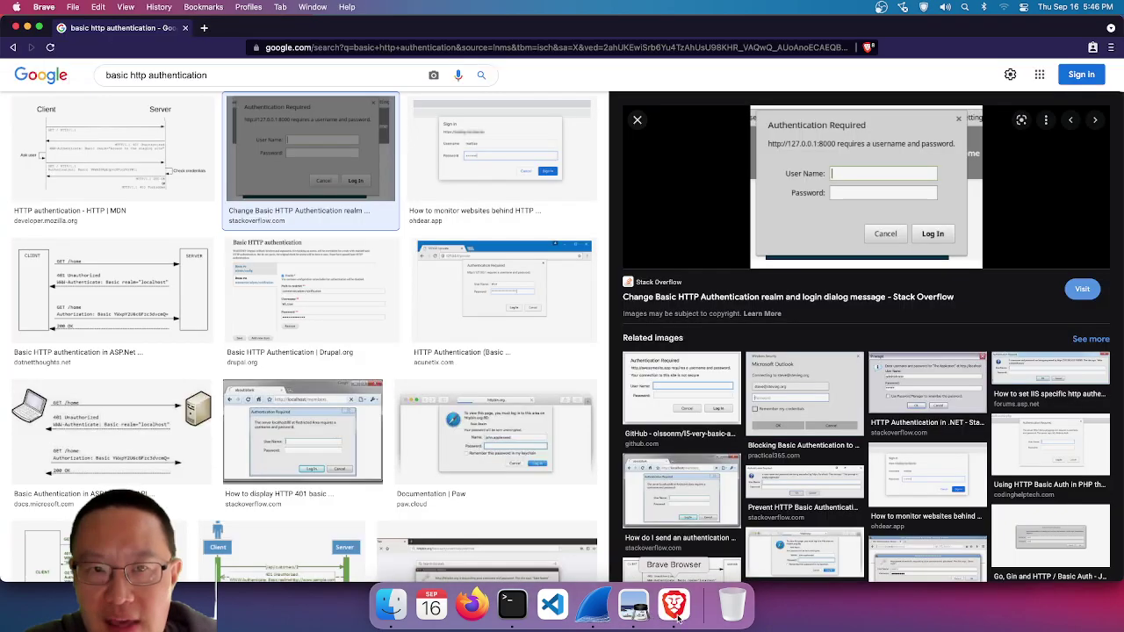
click(336, 45)
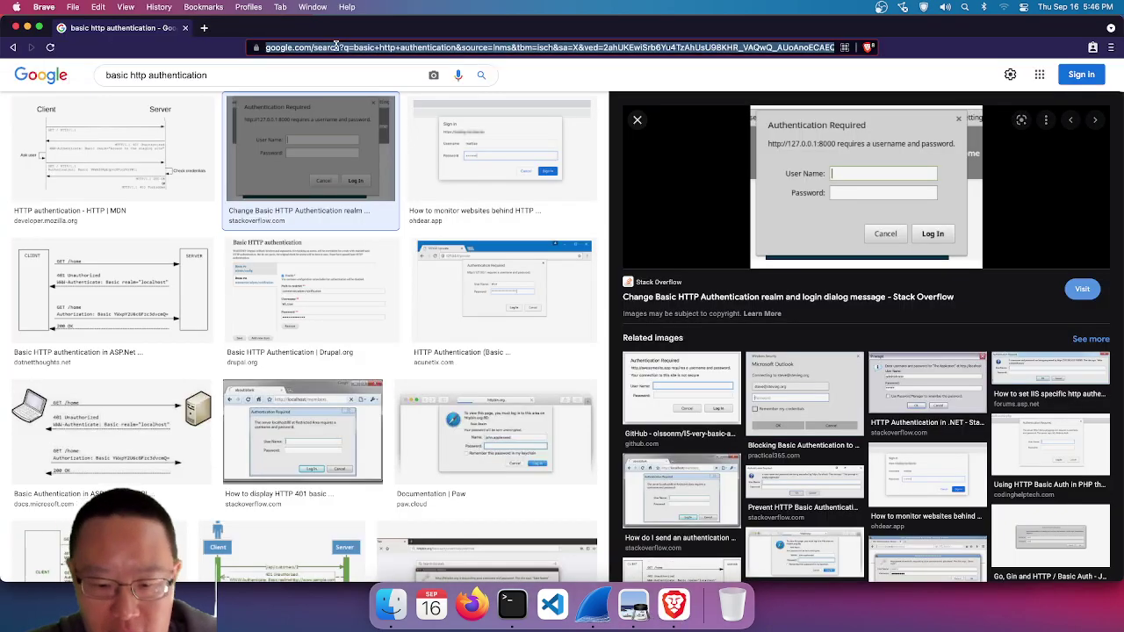
text(base64 decode)
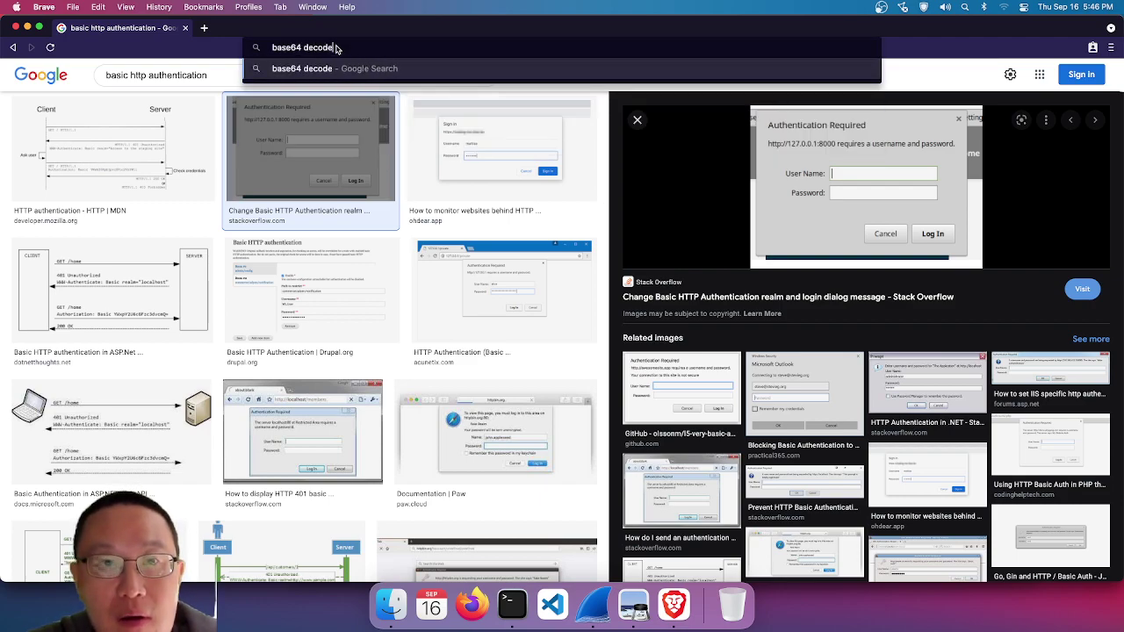
key(Return)
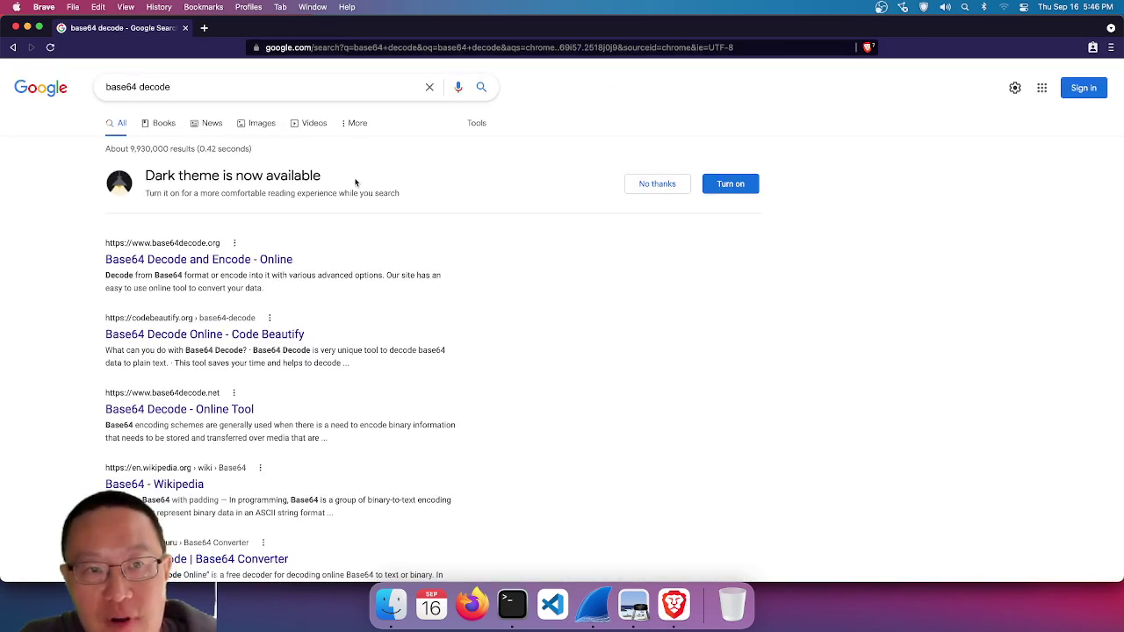
click(266, 259)
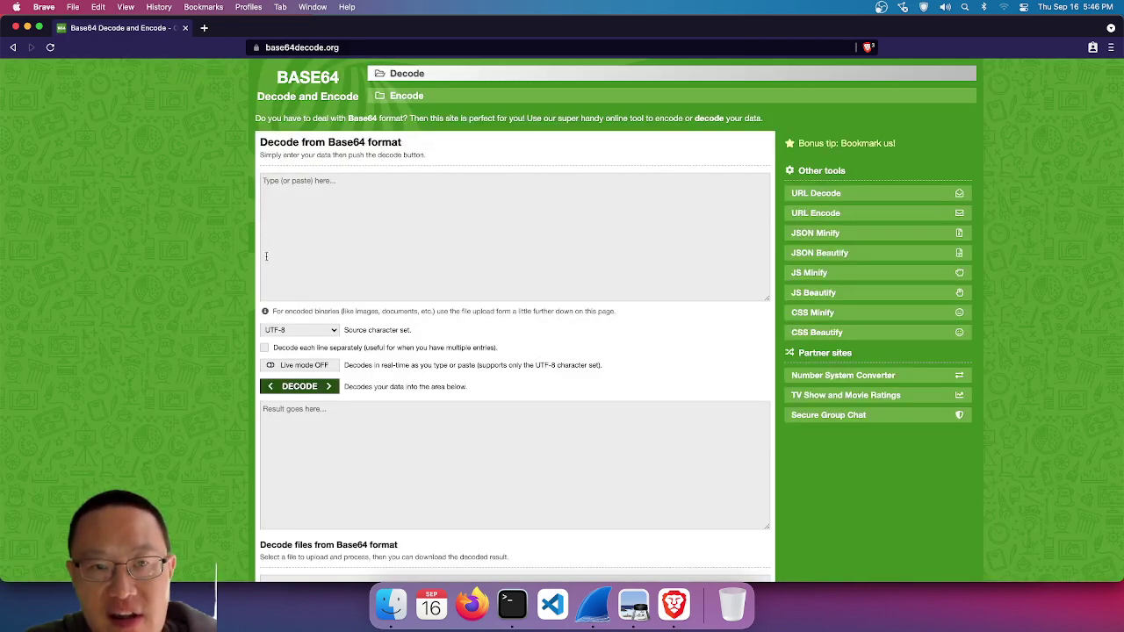
- Paste the copied encoded credentials into the Base64 decoder and decode them as UTF-8
right_click(337, 223)
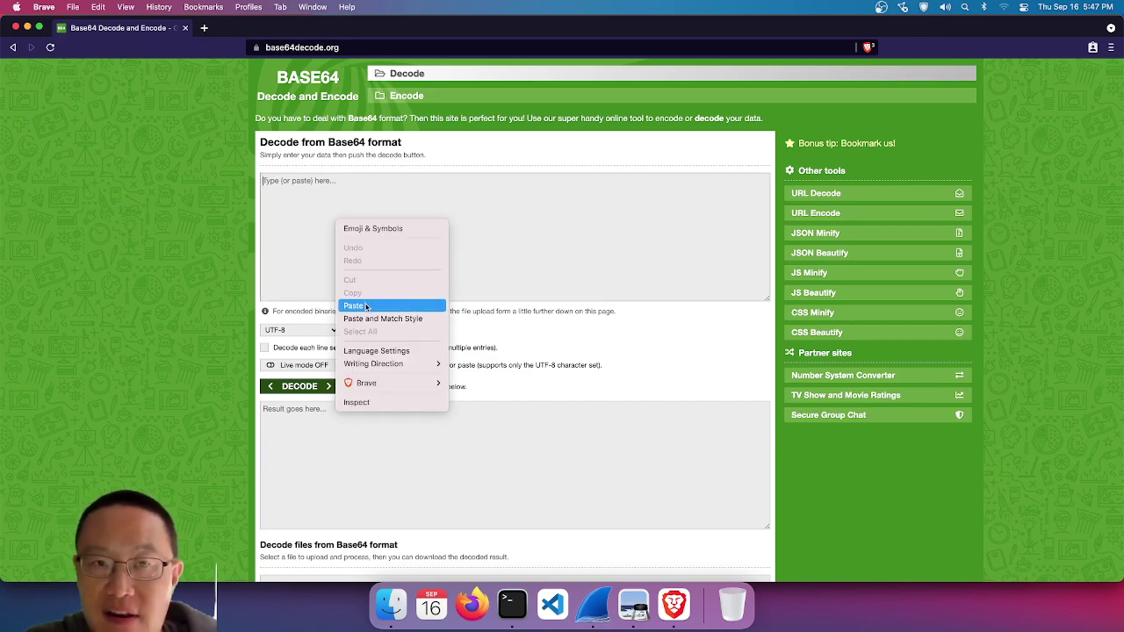
click(319, 218)
right_click(381, 211)
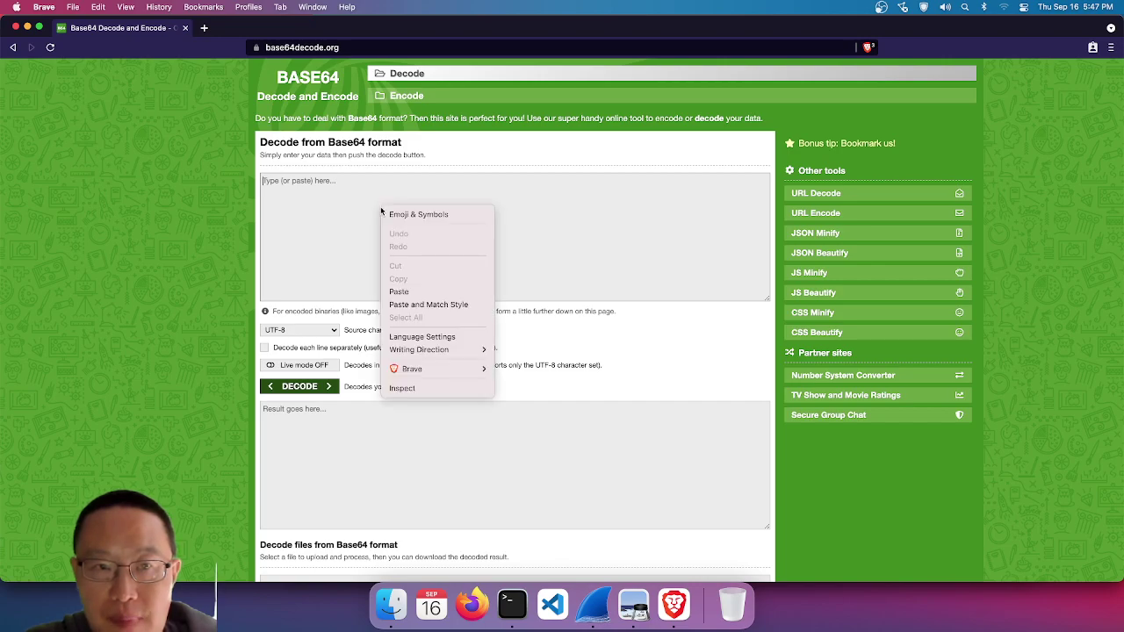
click(425, 291)
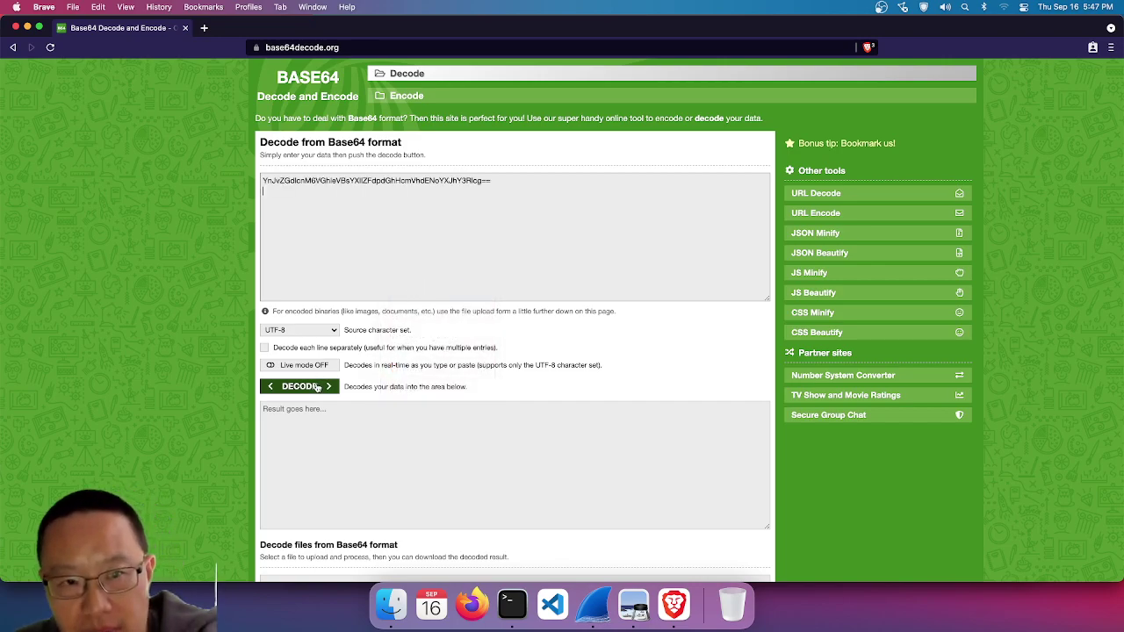
click(317, 387)
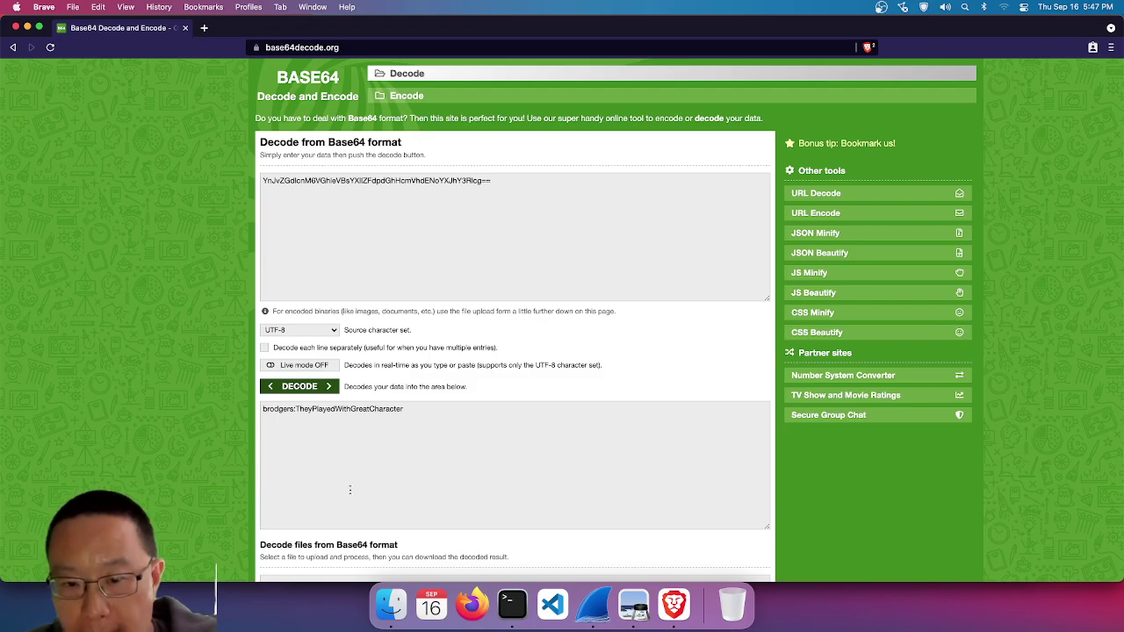
- Return to Wireshark past the Exercise 4 slide, jump to the 401 response from the followed HTTP stream and close the stream window
click(646, 618)
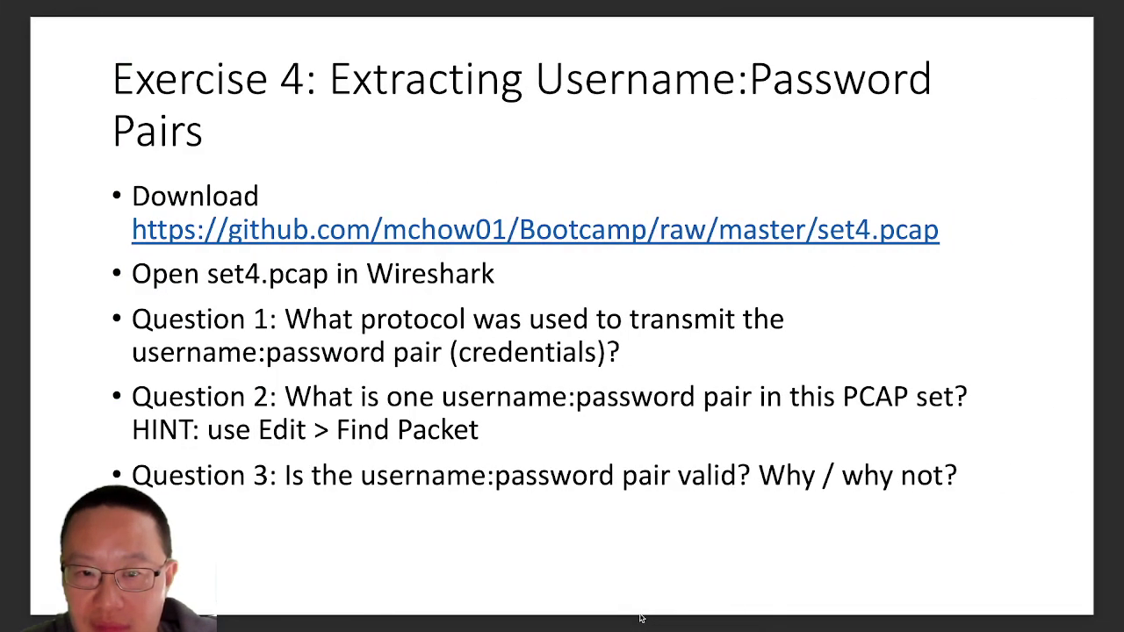
key(super+Tab)
key(super+Tab)
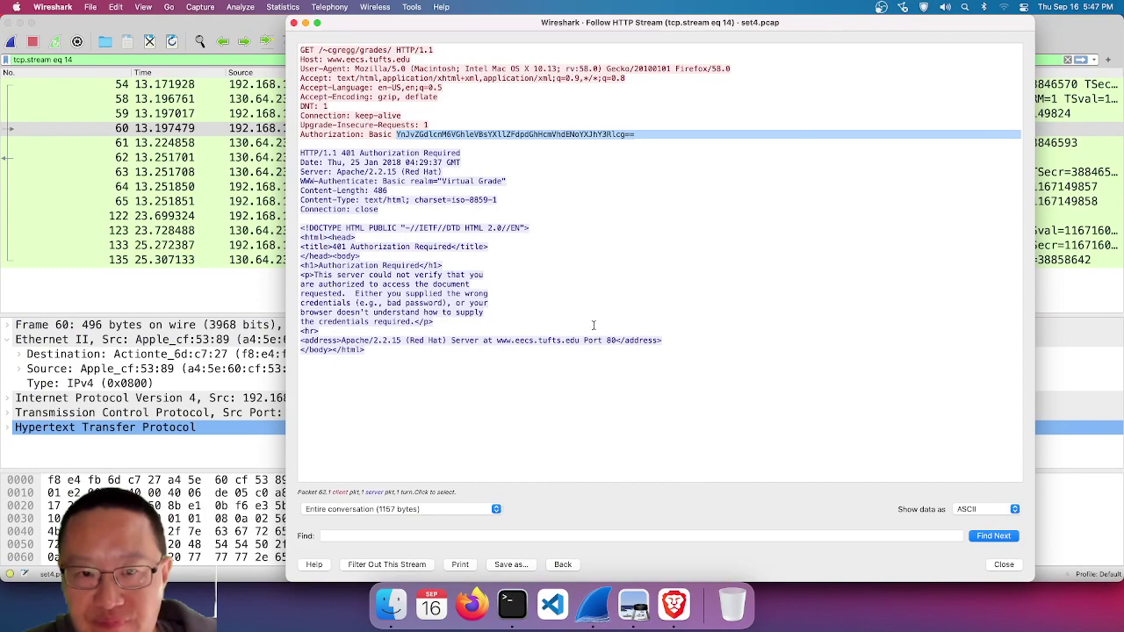
click(527, 173)
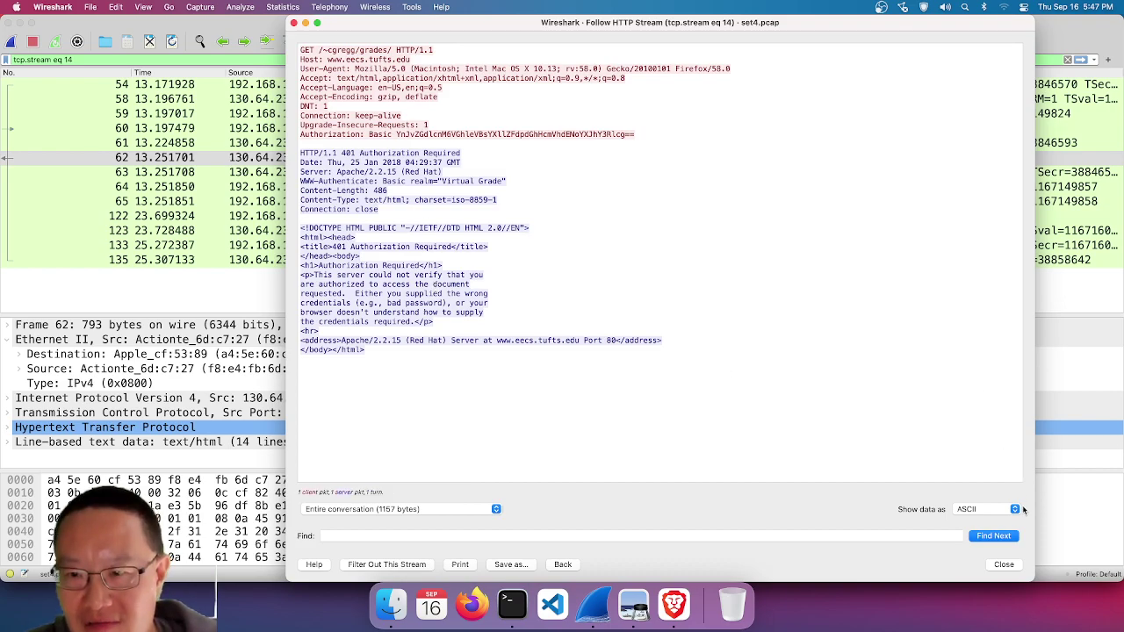
click(1002, 565)
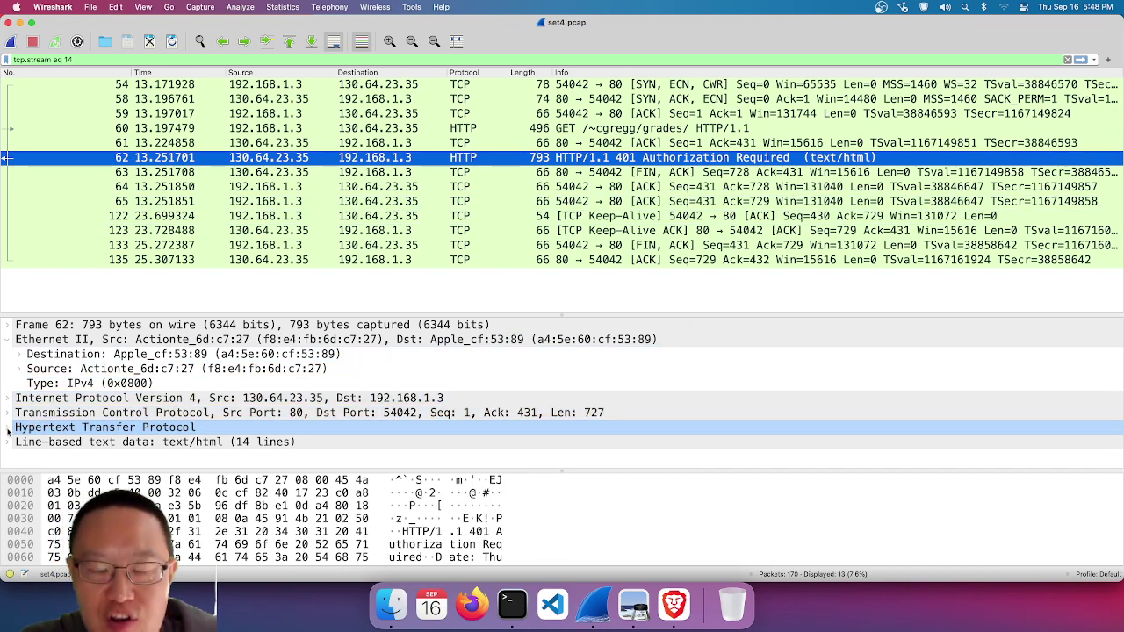
- Expand the Hypertext Transfer Protocol and Transmission Control Protocol layers of packet 62 and examine their fields
click(10, 428)
scroll(210, 398, down, 10)
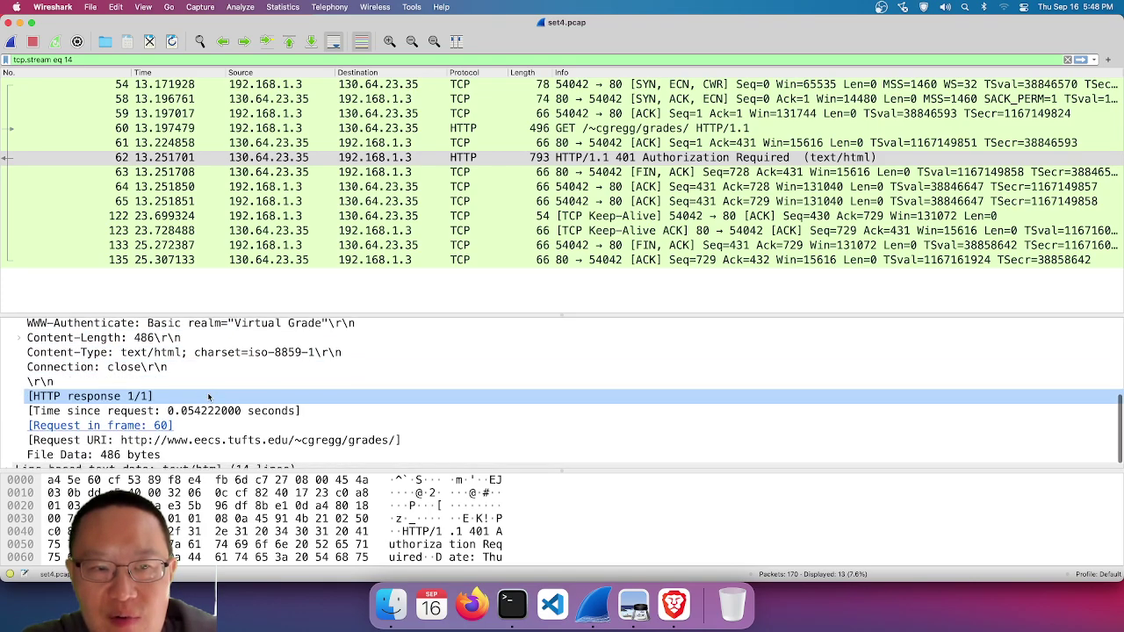
scroll(210, 398, up, 10)
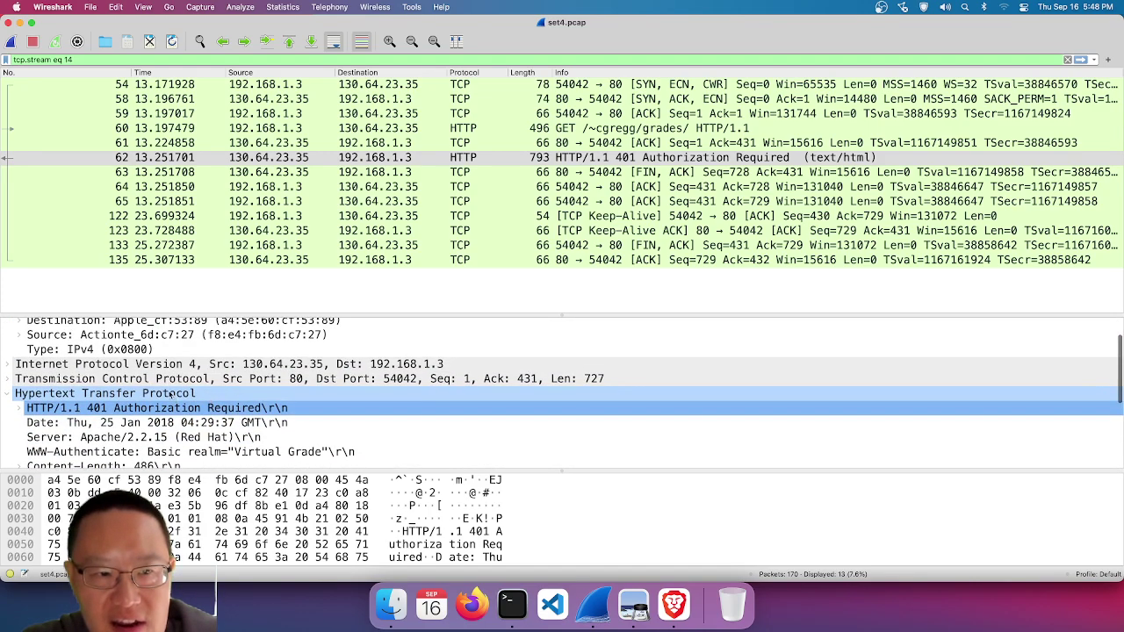
click(7, 378)
key(Down)
key(Down)
key(Down)
key(Down)
key(Down)
key(Down)
key(Down)
key(Down)
key(Down)
key(Down)
key(Down)
key(Down)
key(Down)
key(Down)
key(Down)
key(Down)
key(Down)
key(Down)
key(Down)
key(Down)
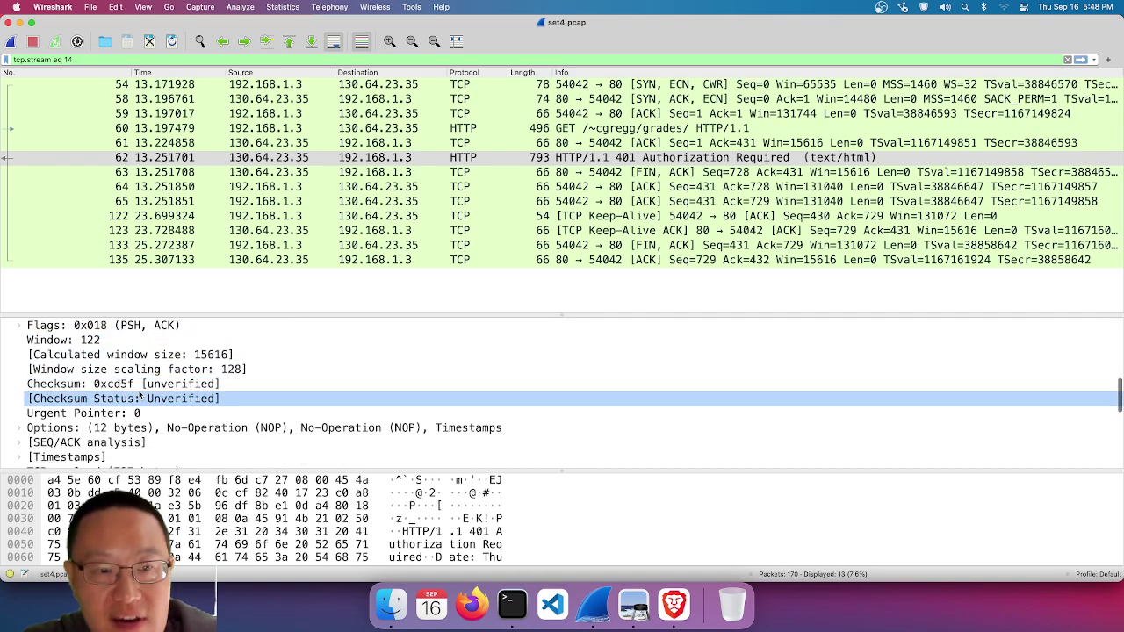
key(Down)
key(Down)
key(Down)
key(Down)
key(Down)
key(Down)
key(Down)
key(Down)
key(Down)
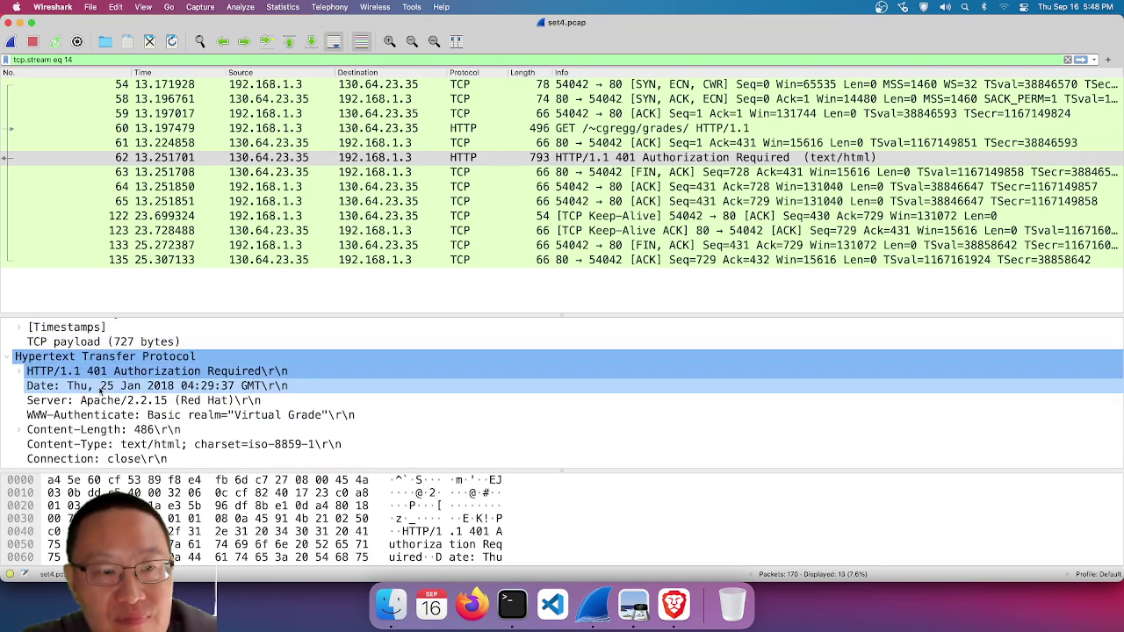
key(Down)
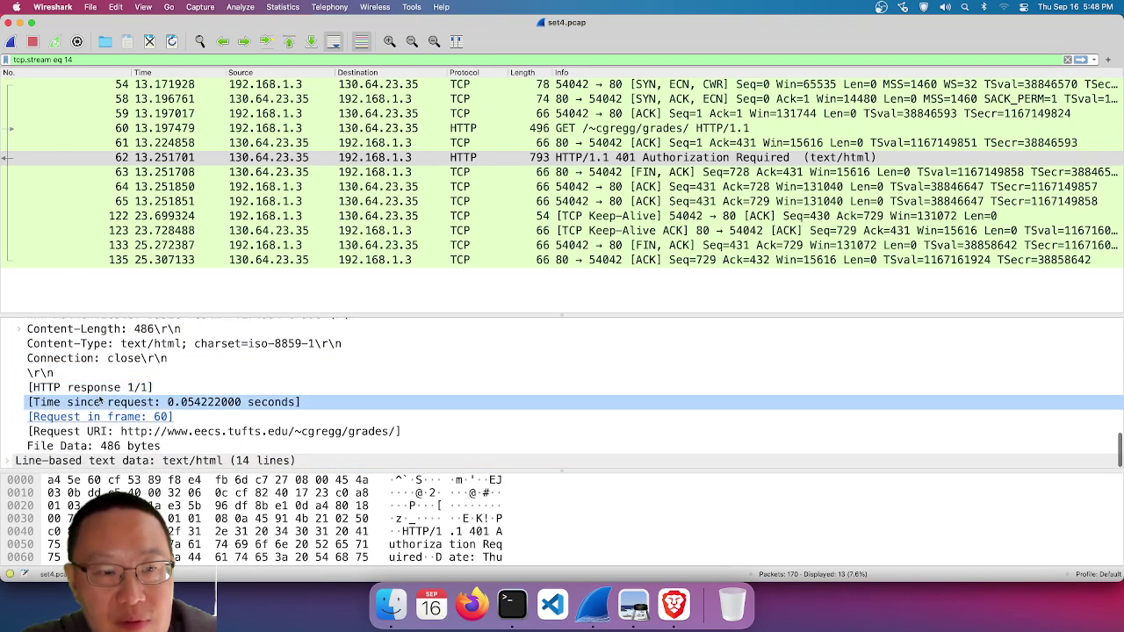
- Examine the HTTP response headers of packet 62, from the 401 status line to the file data entry
key(Up)
key(Up)
key(Up)
key(Up)
key(Up)
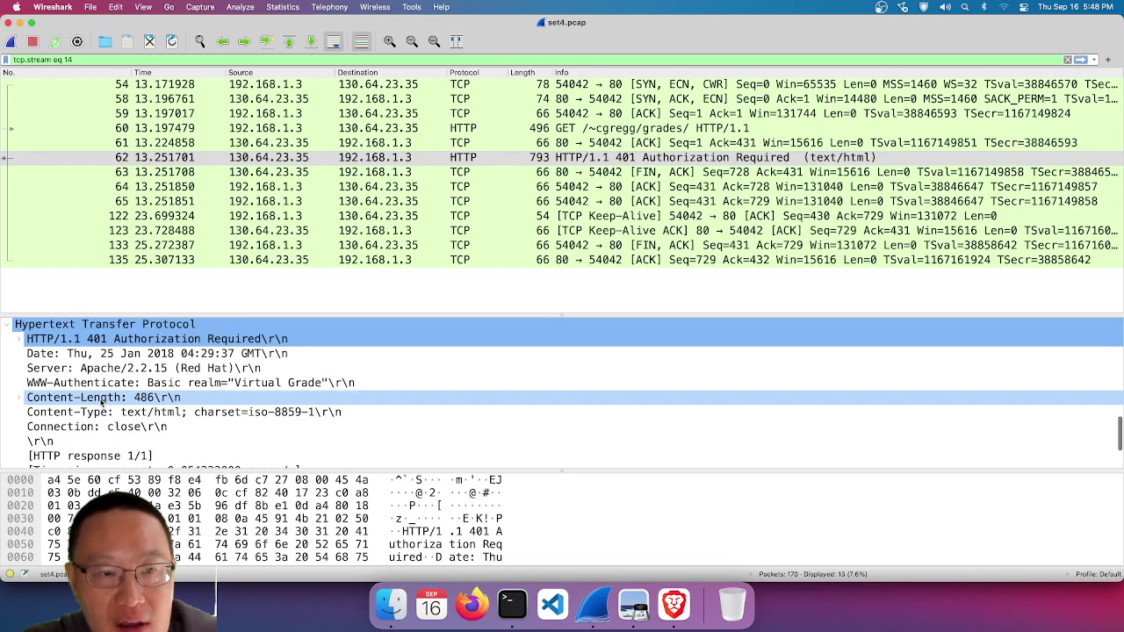
key(Up)
key(Up)
key(Up)
key(Up)
key(Up)
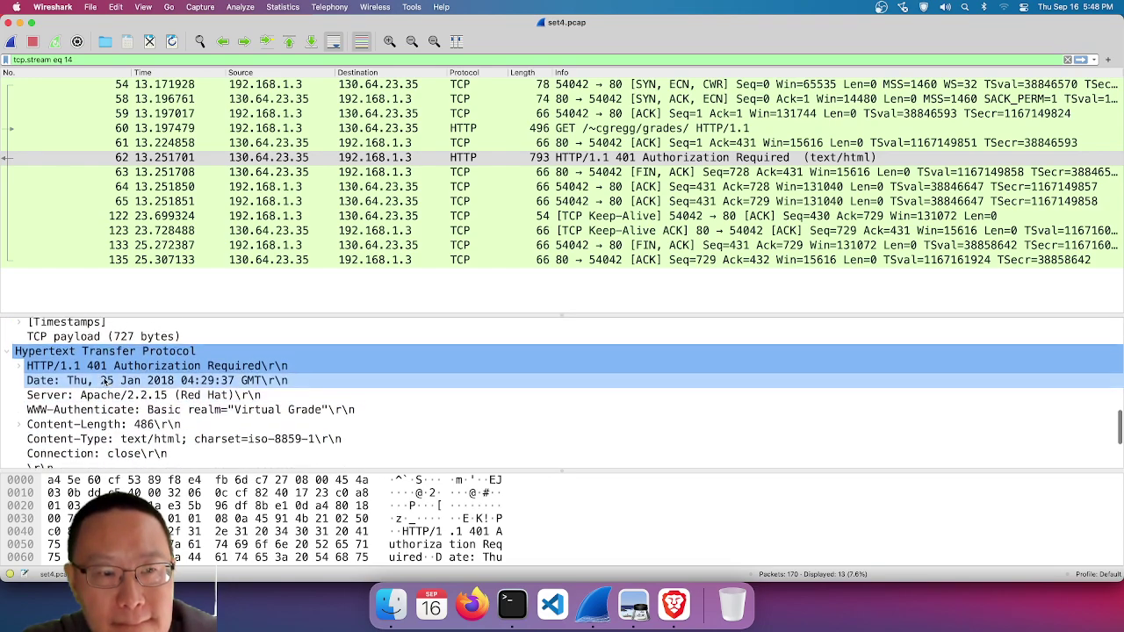
key(Down)
key(Down)
key(Down)
key(Down)
key(Down)
key(Down)
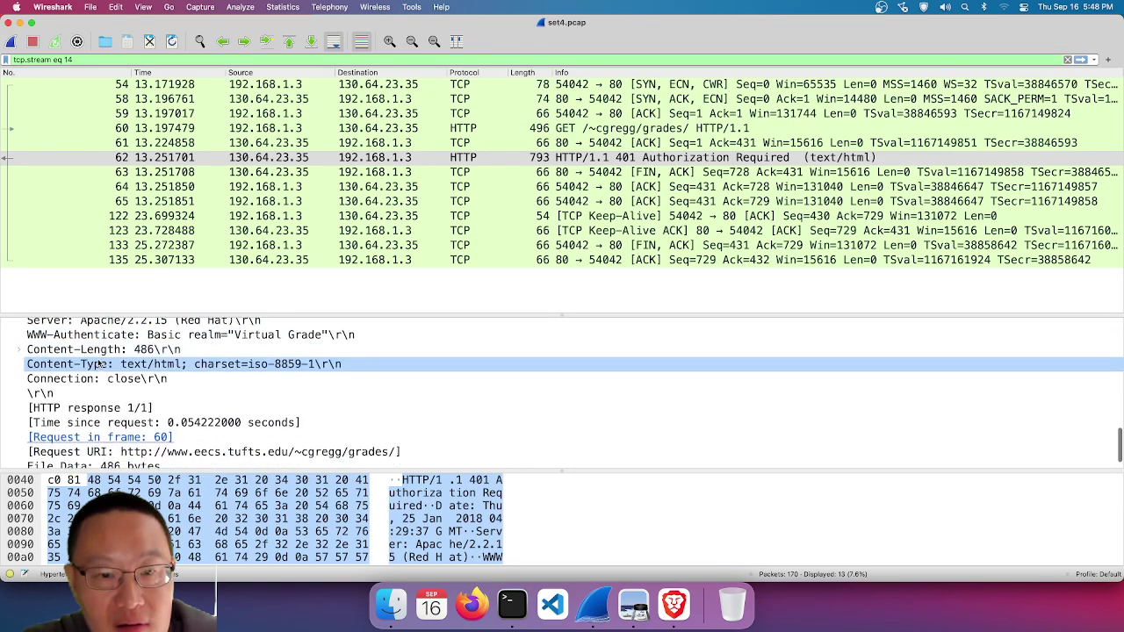
key(Down)
key(Down)
key(Down)
key(Down)
key(Down)
key(Down)
key(Down)
key(Down)
- Expand the line-based text data of packet 62 and read the server's HTML error page
key(Right)
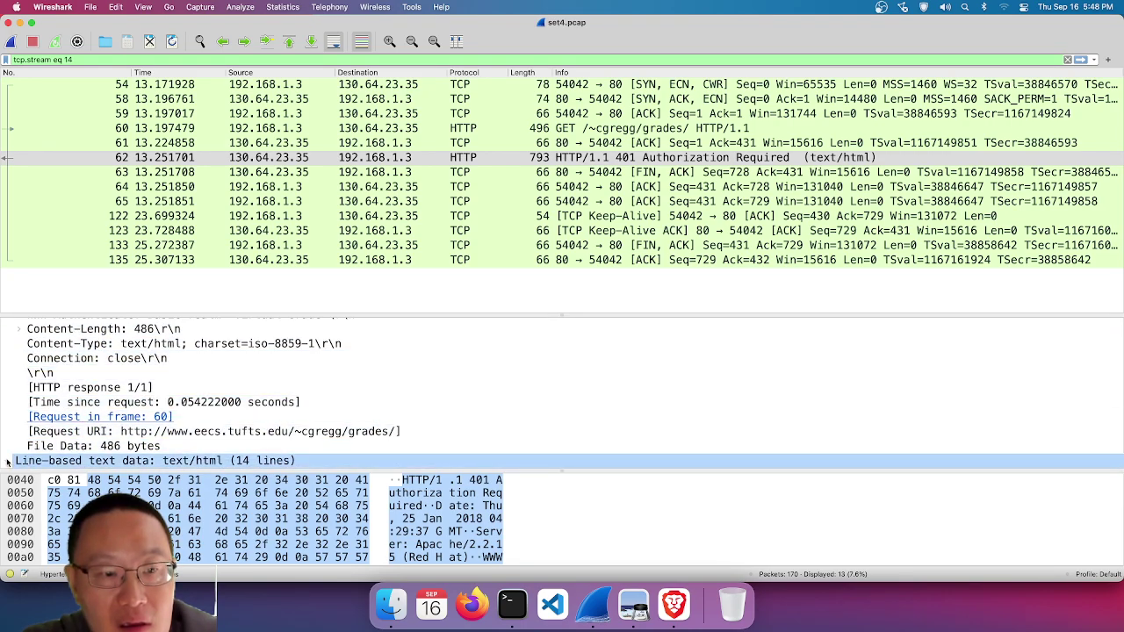
key(Up)
key(Down)
key(Down)
key(Down)
key(Down)
key(Down)
key(Down)
key(Down)
key(Down)
key(Down)
key(Down)
key(Down)
key(Down)
key(Up)
key(Up)
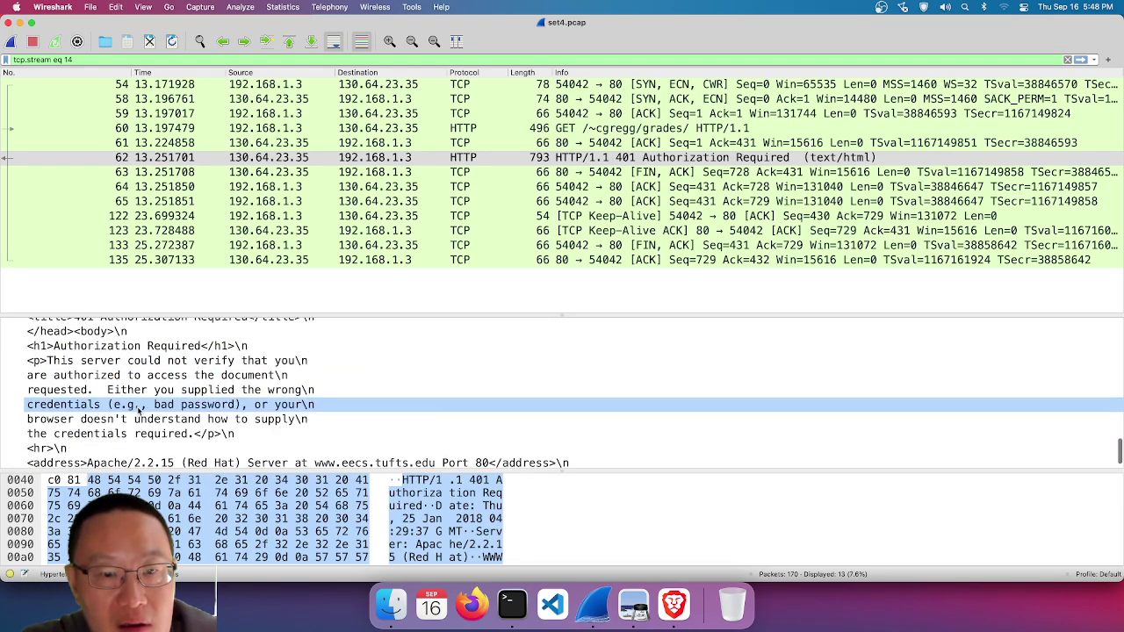
key(Up)
key(Up)
key(Up)
key(Up)
key(Up)
key(Up)
key(Up)
key(Up)
key(Up)
key(Up)
key(Up)
key(Up)
key(Up)
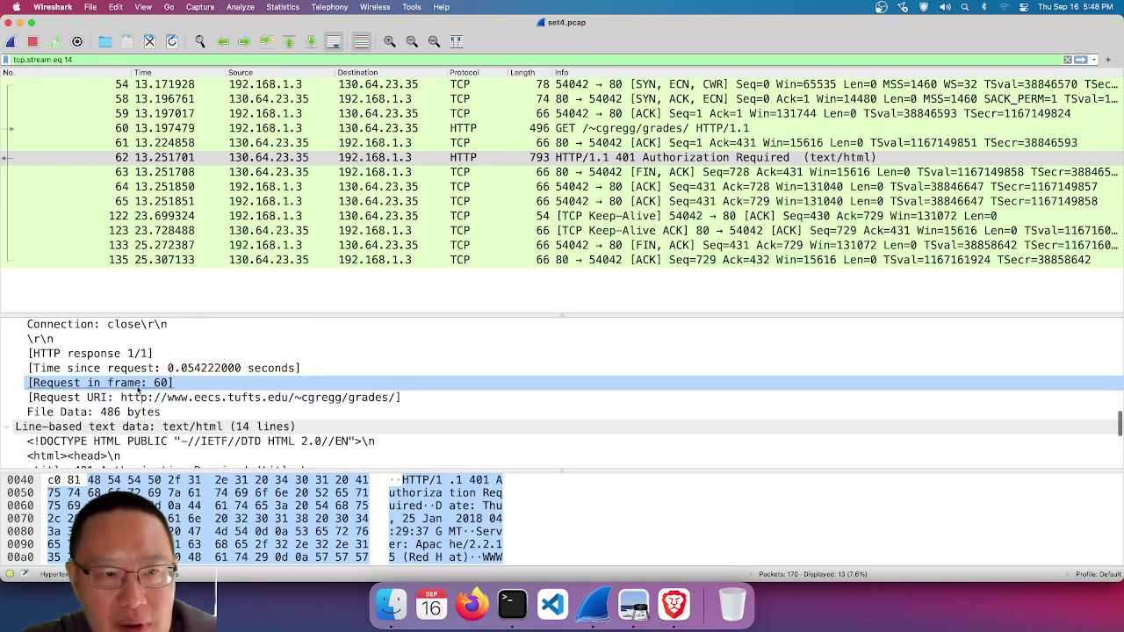
- Clear the tcp.stream eq 14 display filter to list all packets of the capture again
click(506, 159)
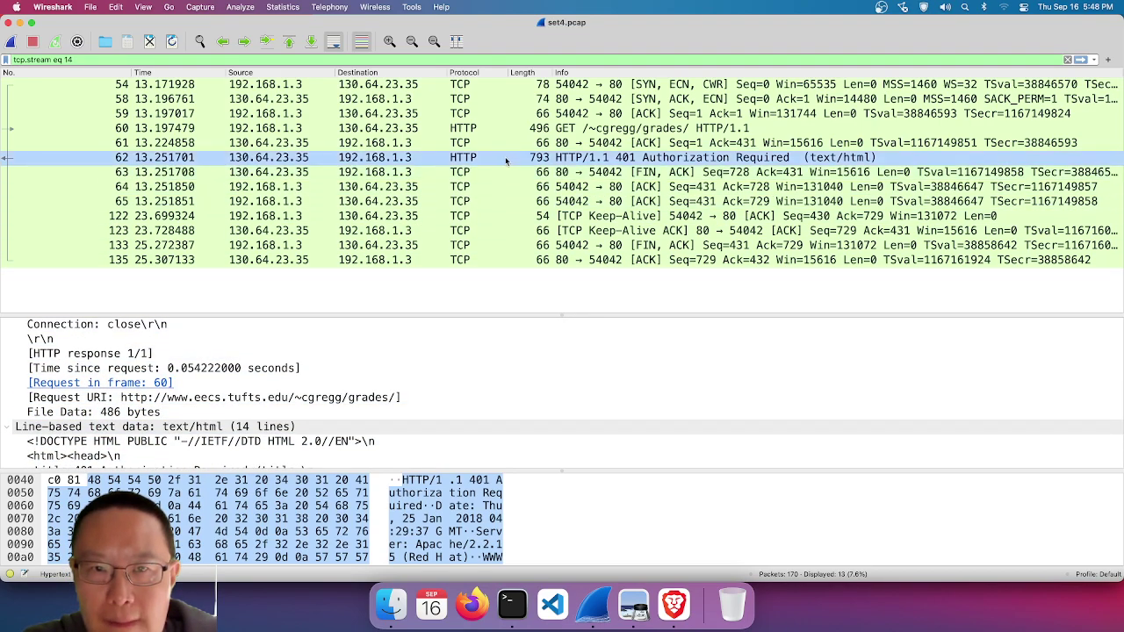
scroll(404, 404, up, 3)
click(404, 407)
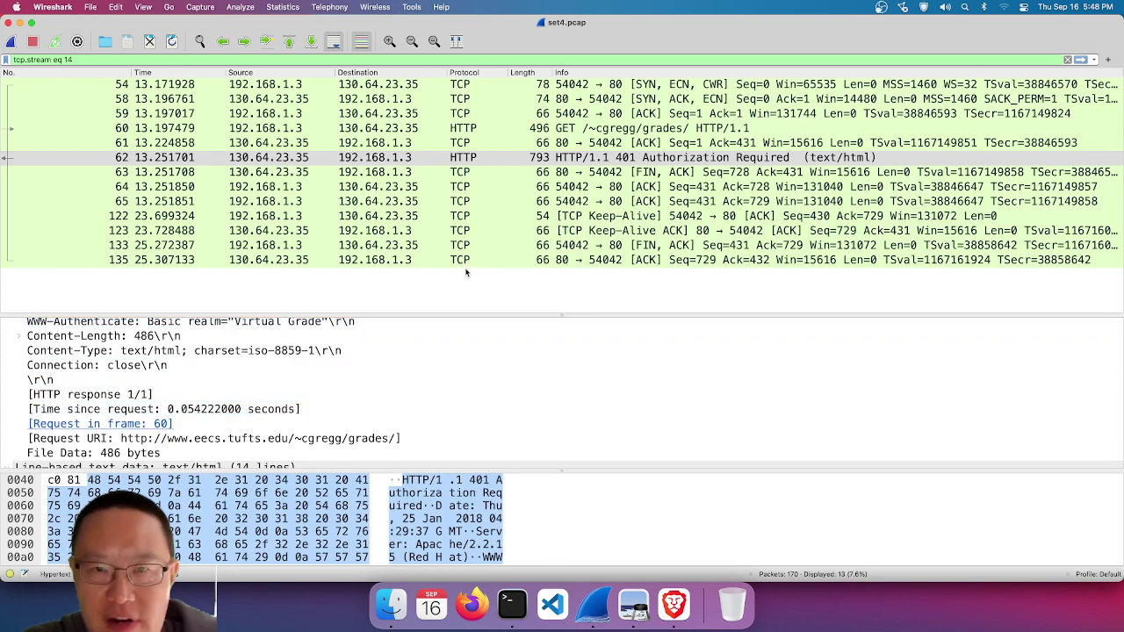
click(532, 162)
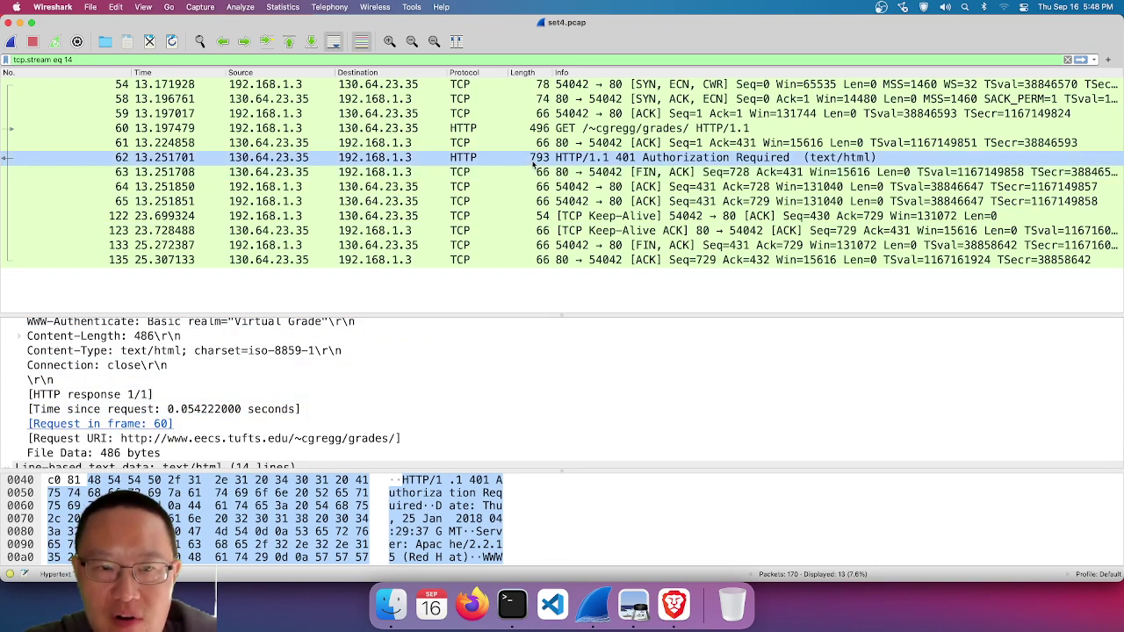
click(1067, 59)
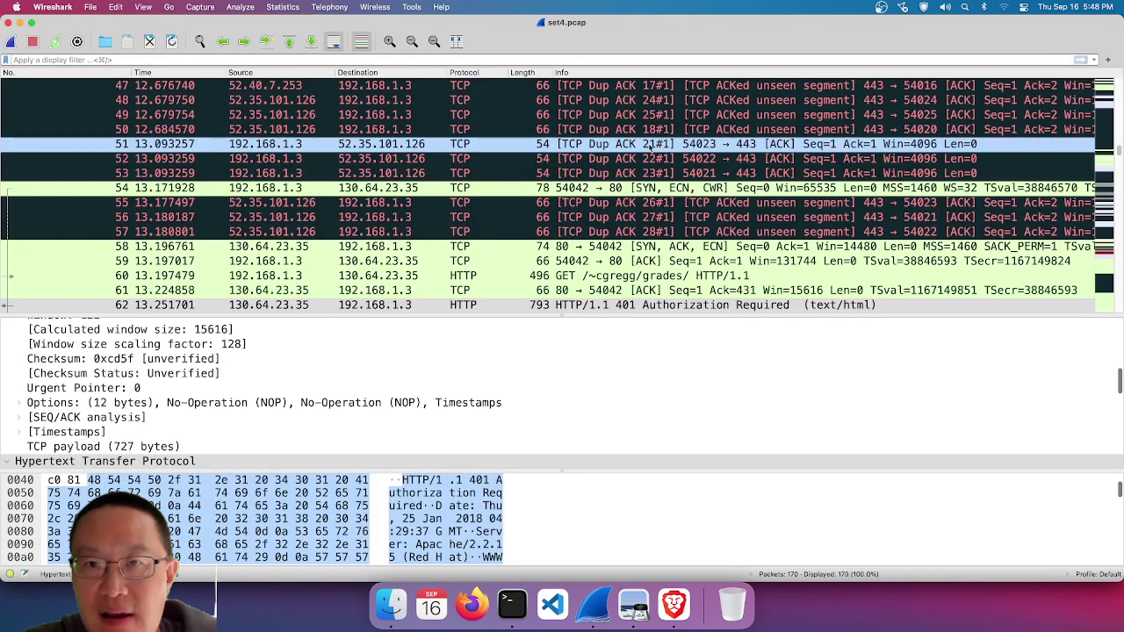
- Follow the TCP stream of packet 60, the GET request for /~cgregg/grades/
click(635, 275)
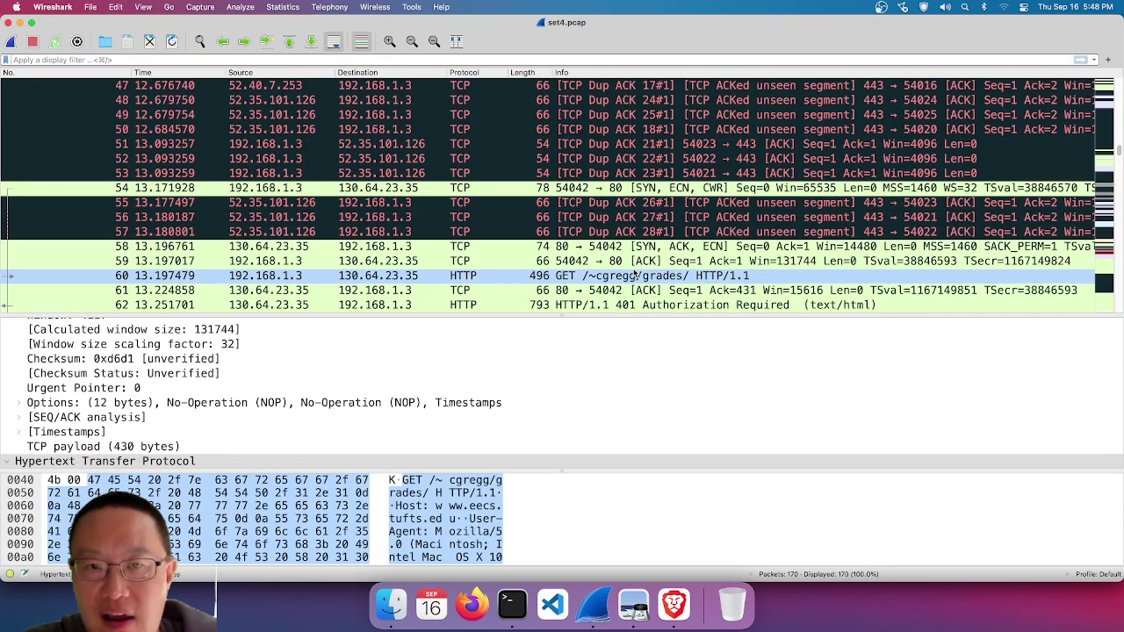
right_click(635, 274)
mouse_move(689, 407)
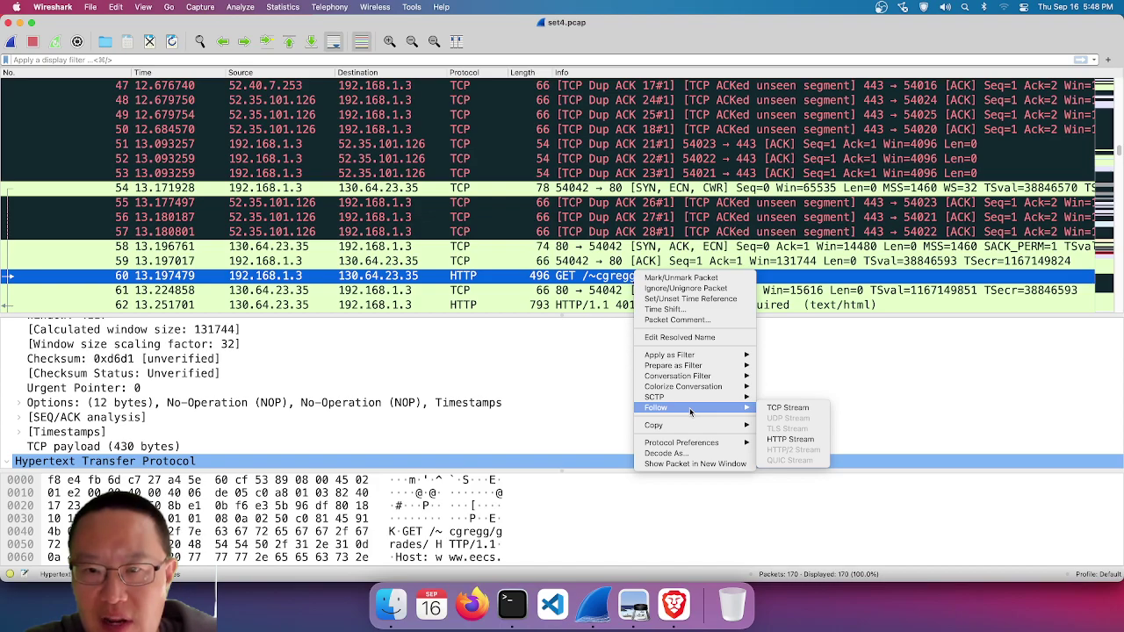
click(788, 407)
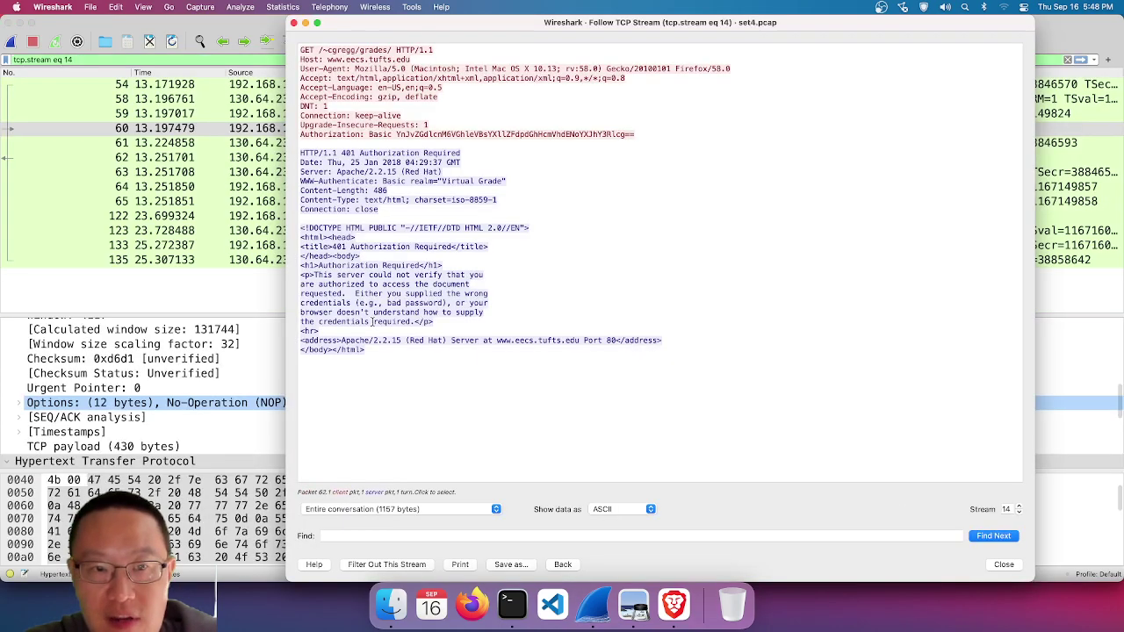
- Expand the Authorization header in packet 60's HTTP details and select its decoded Credentials line
scroll(213, 377, down, 6)
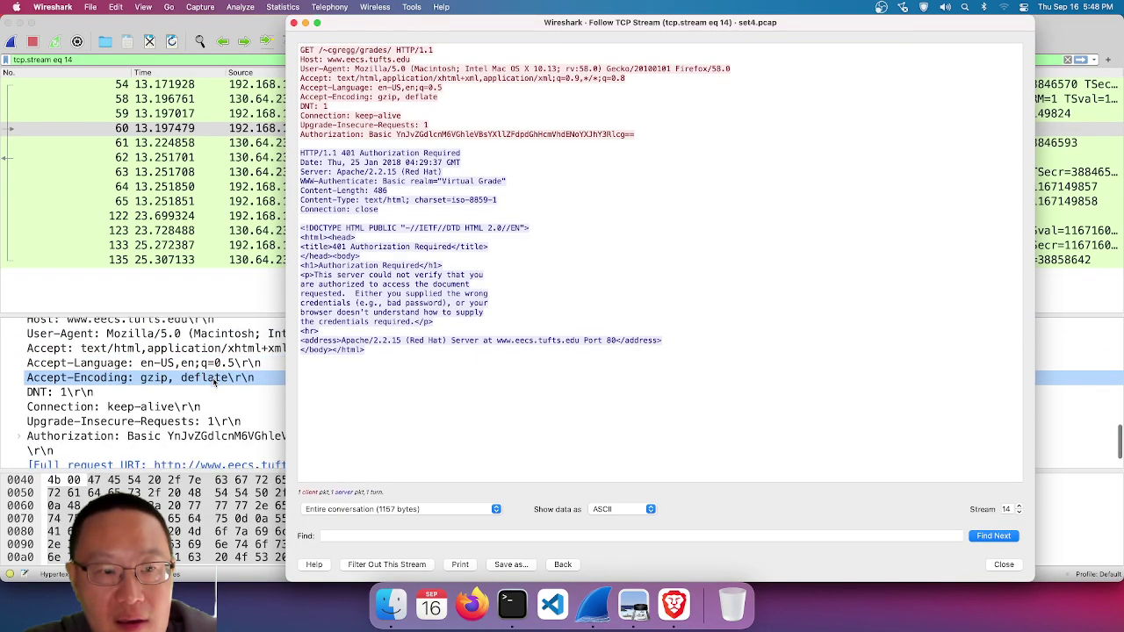
click(212, 379)
scroll(210, 391, down, 2)
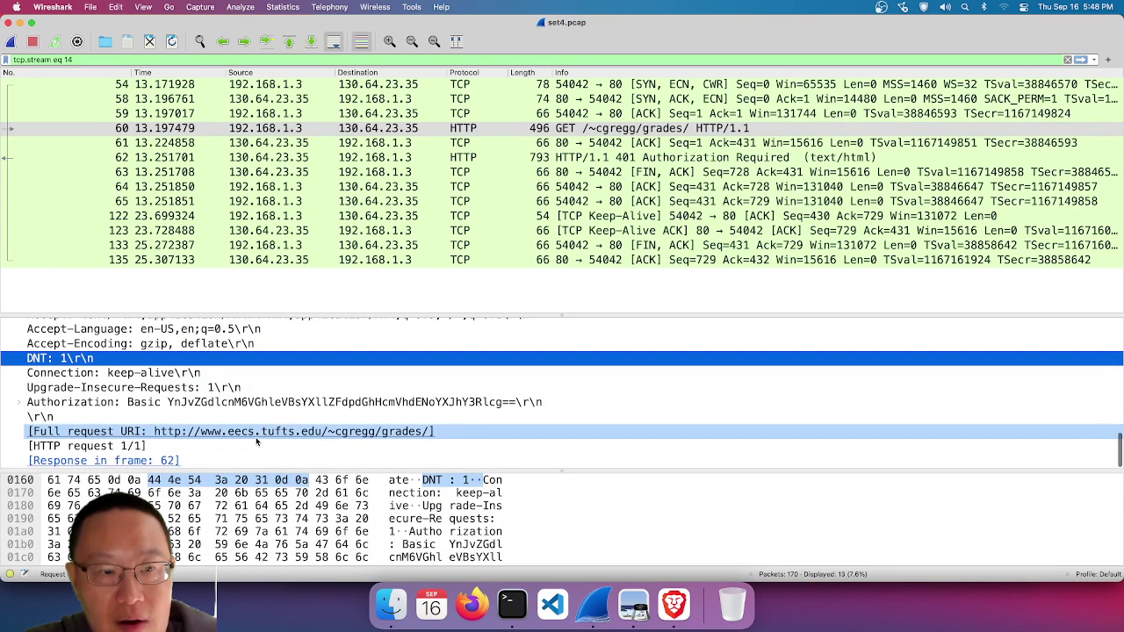
click(208, 403)
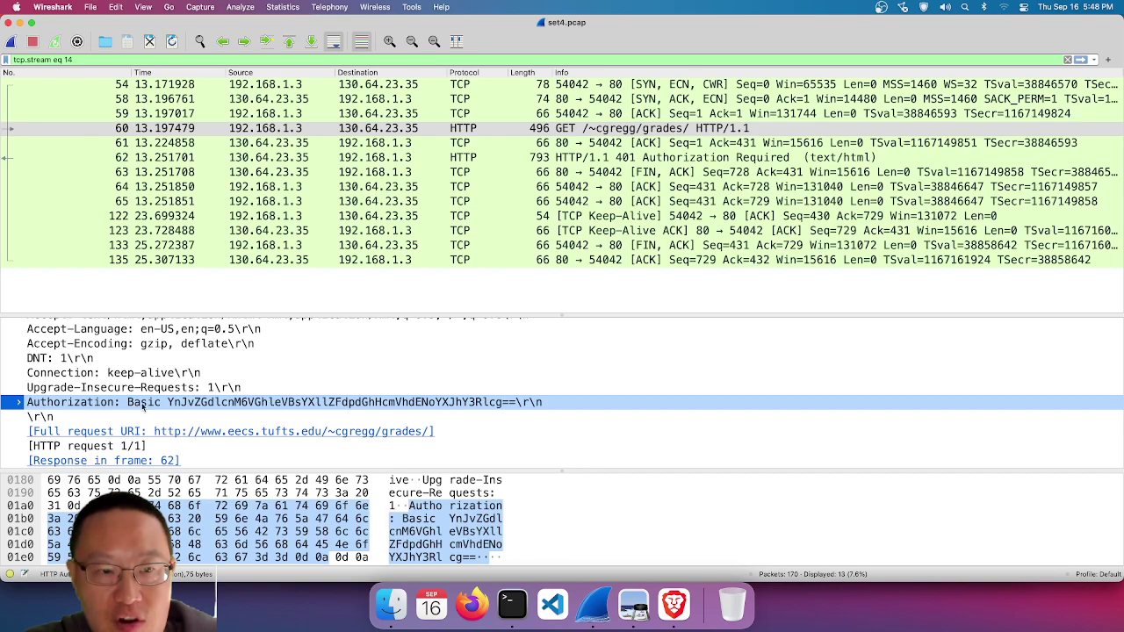
click(19, 403)
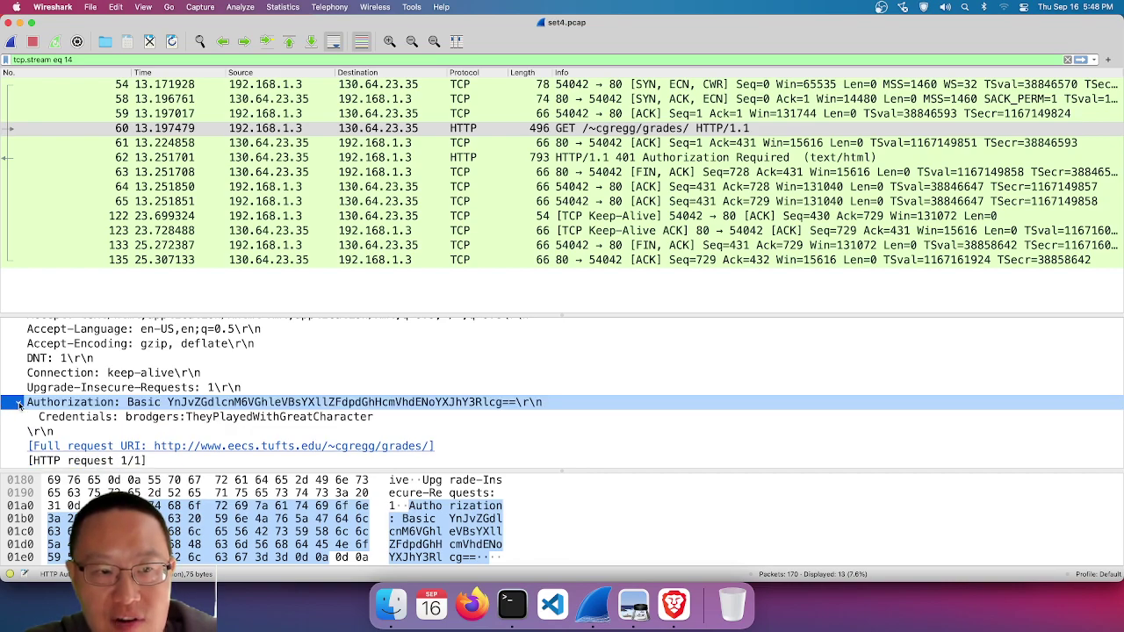
click(81, 419)
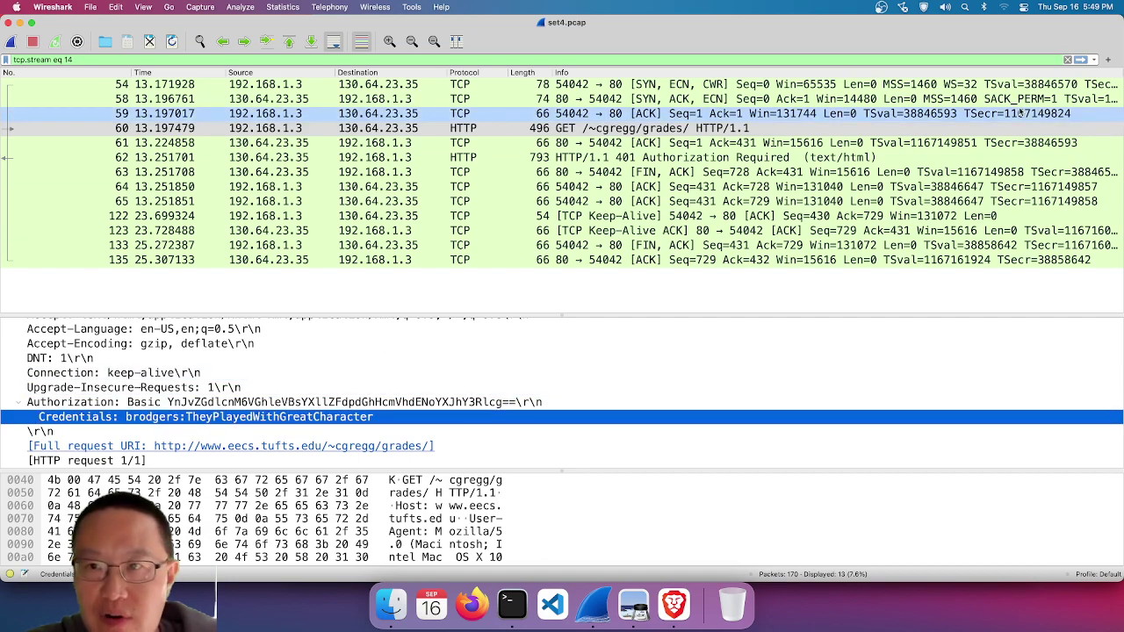
- Clear the tcp.stream eq 14 display filter and search the packet details for the string "authorization: basic"
click(1066, 58)
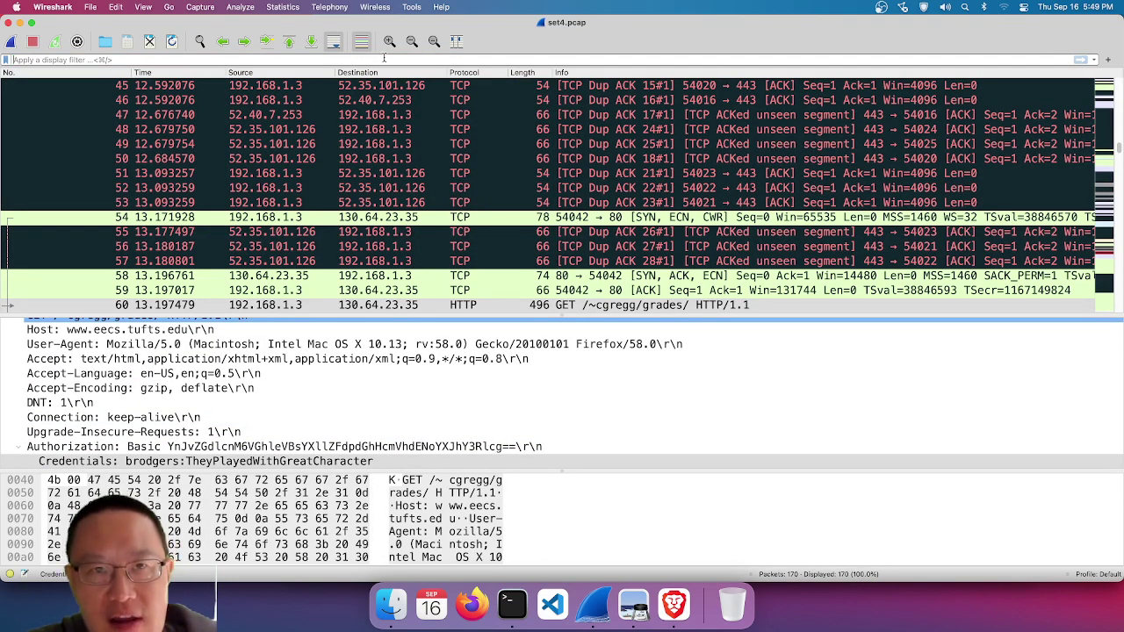
click(201, 41)
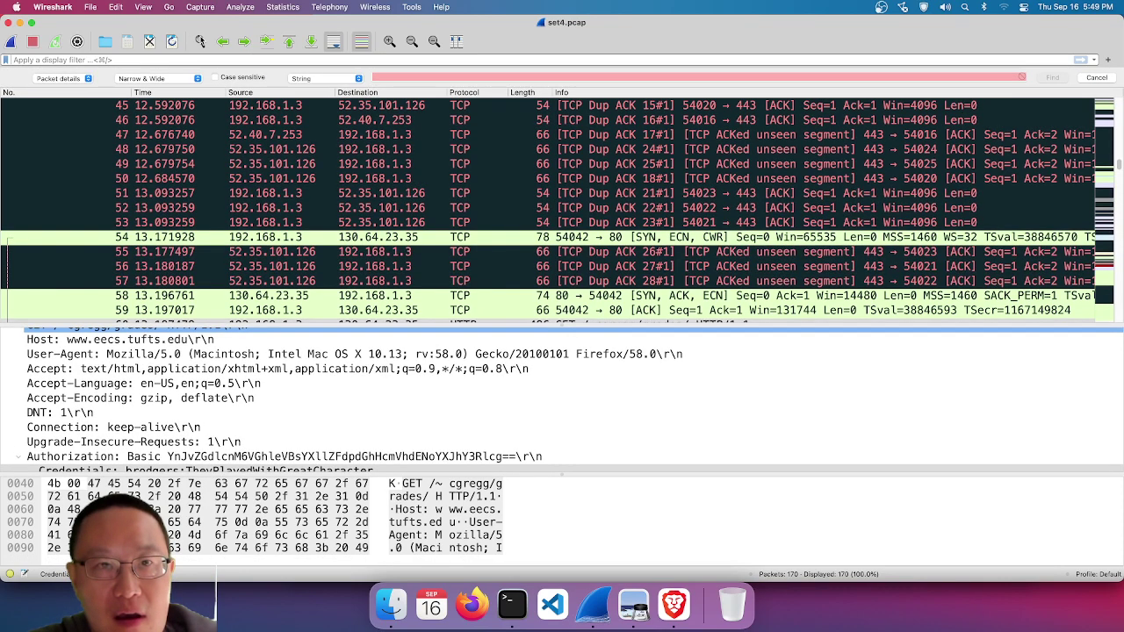
click(176, 80)
click(175, 80)
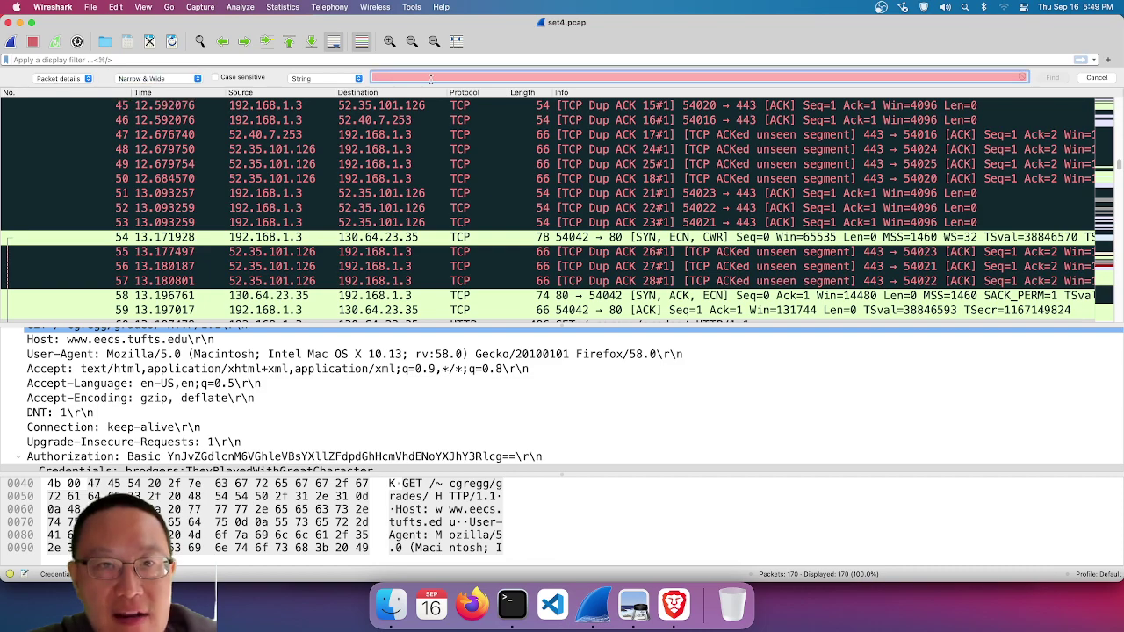
text(authoriz)
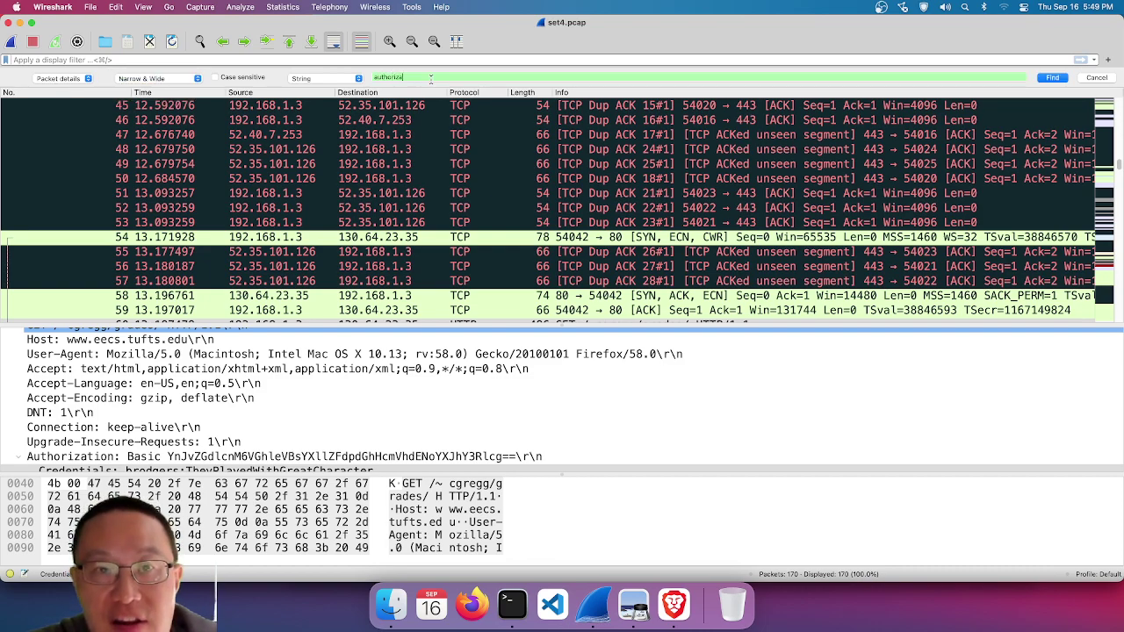
text(ation: bas)
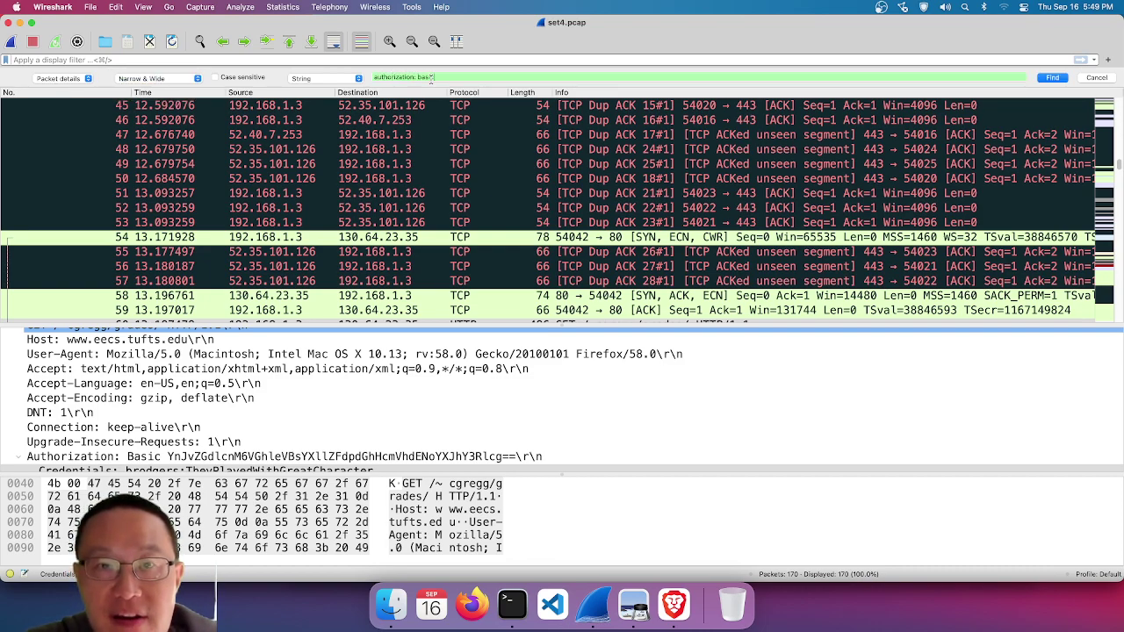
text(ic)
key(Return)
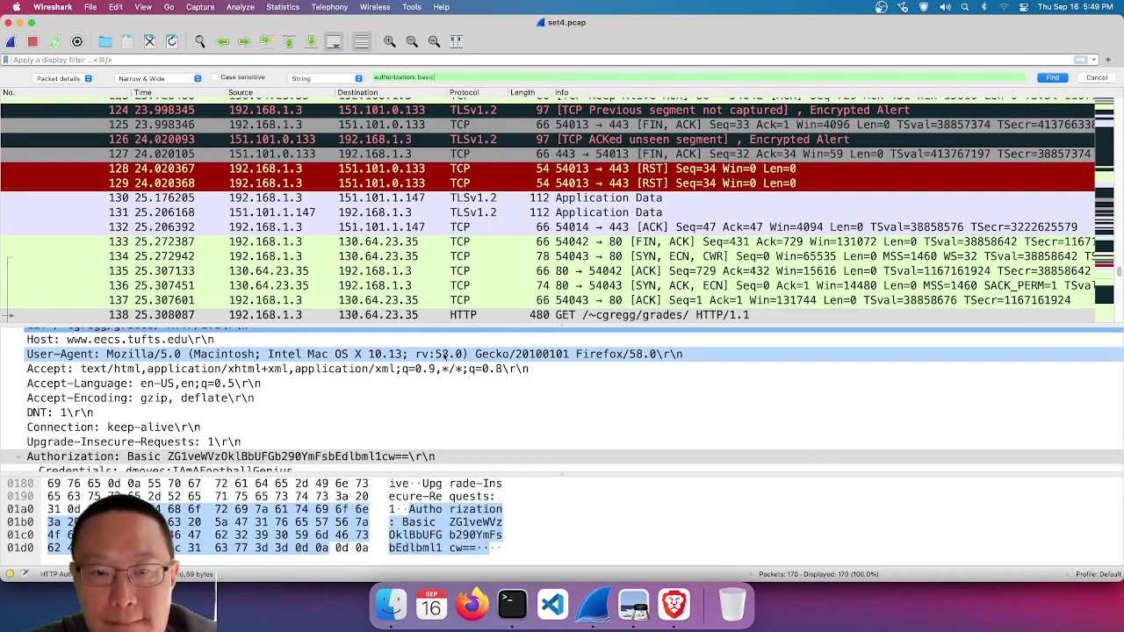
- Examine the Authorization header in the details of packet 138 and select its decoded Credentials line
scroll(444, 412, down, 3)
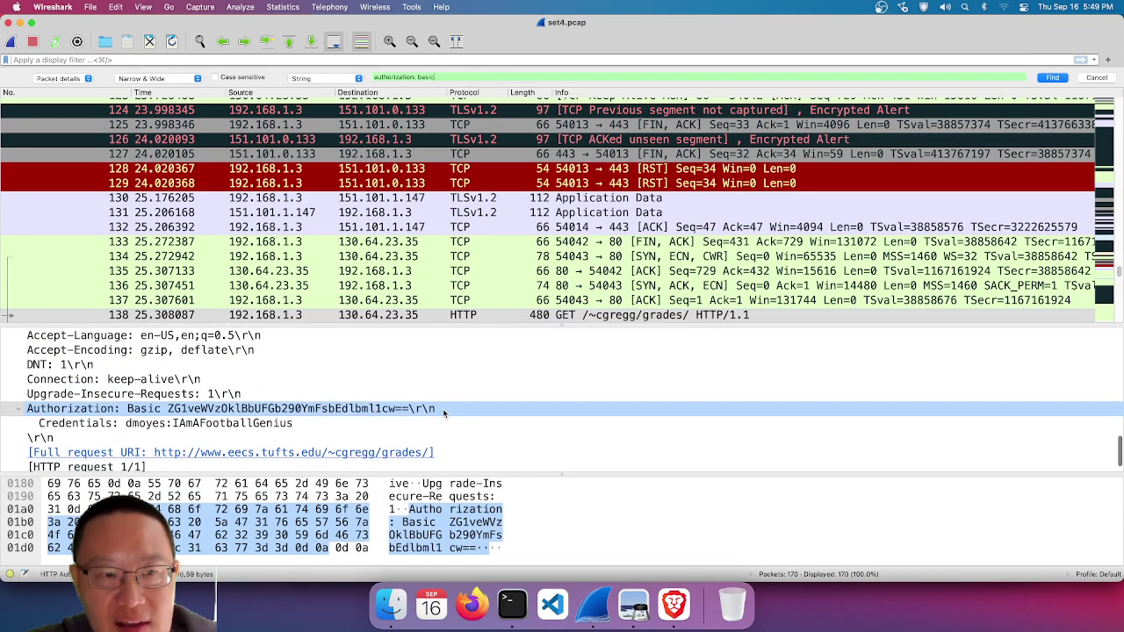
click(99, 427)
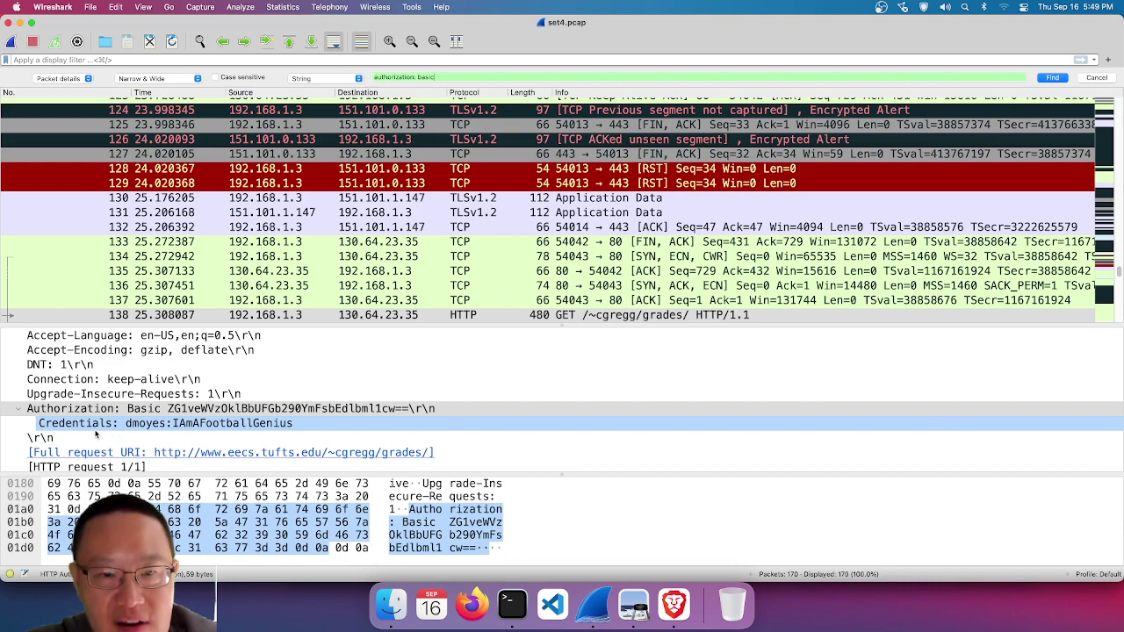
key(Down)
key(Down)
key(Down)
key(Up)
key(Up)
key(Up)
key(Up)
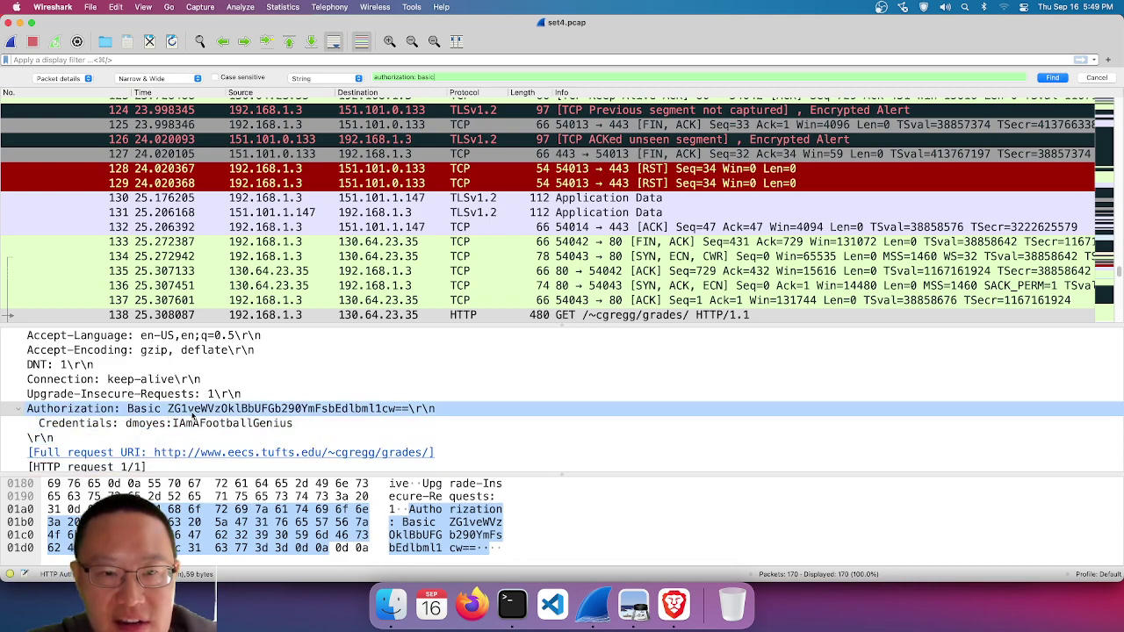
click(88, 426)
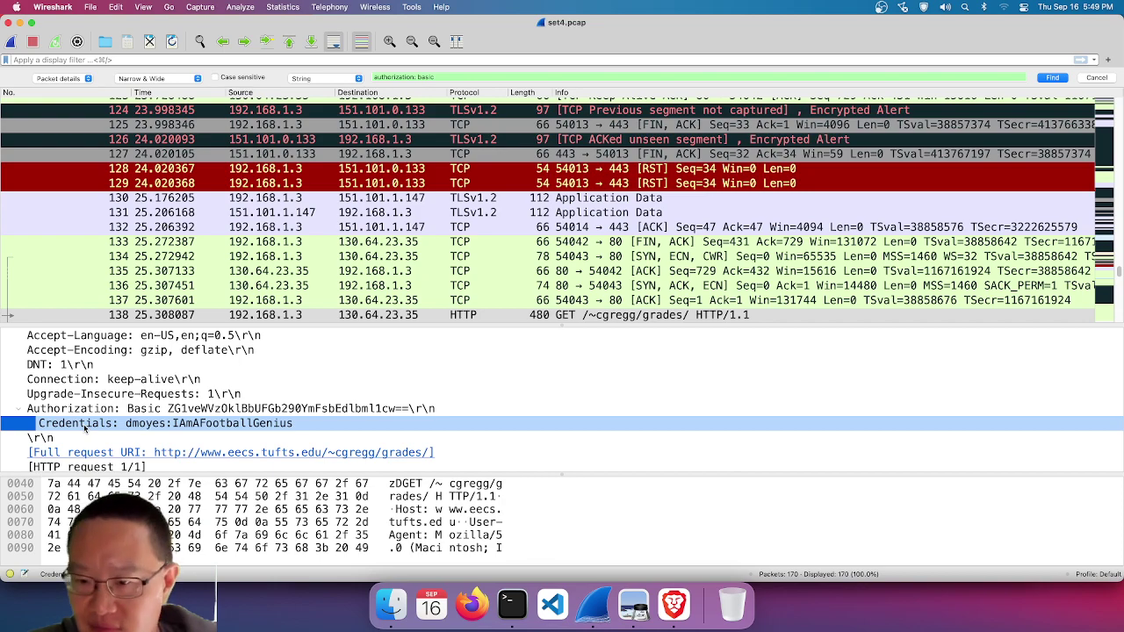
- Find the next "authorization: basic" match, inspect the decoded credentials under its Authorization header, and repeat the search
click(1057, 77)
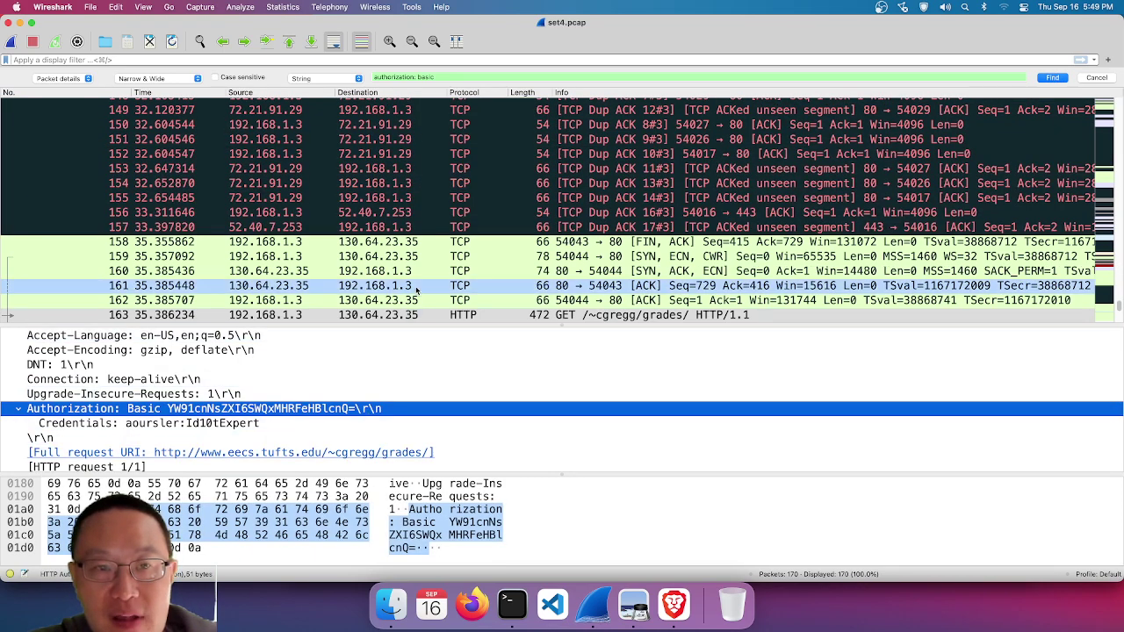
click(261, 414)
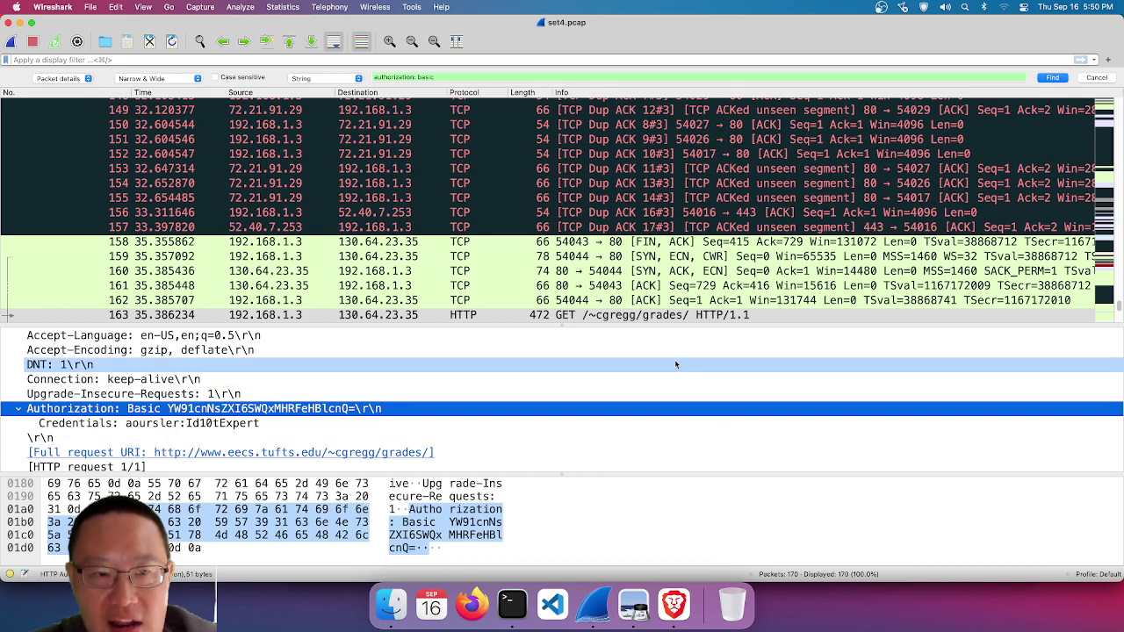
scroll(675, 364, down, 1)
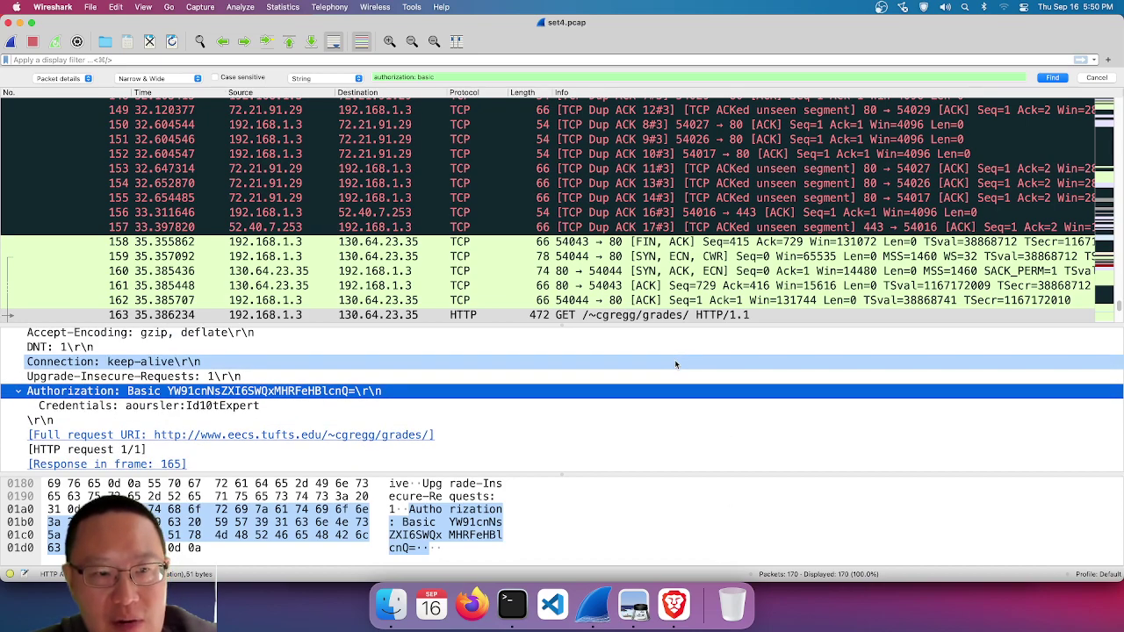
click(1059, 78)
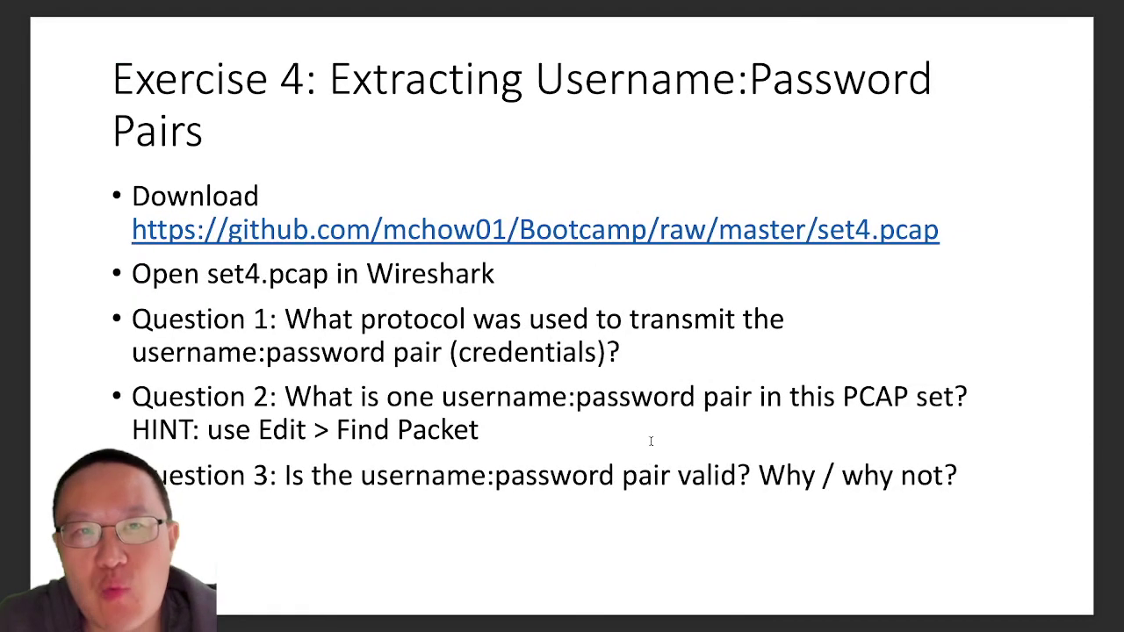
key(Right)
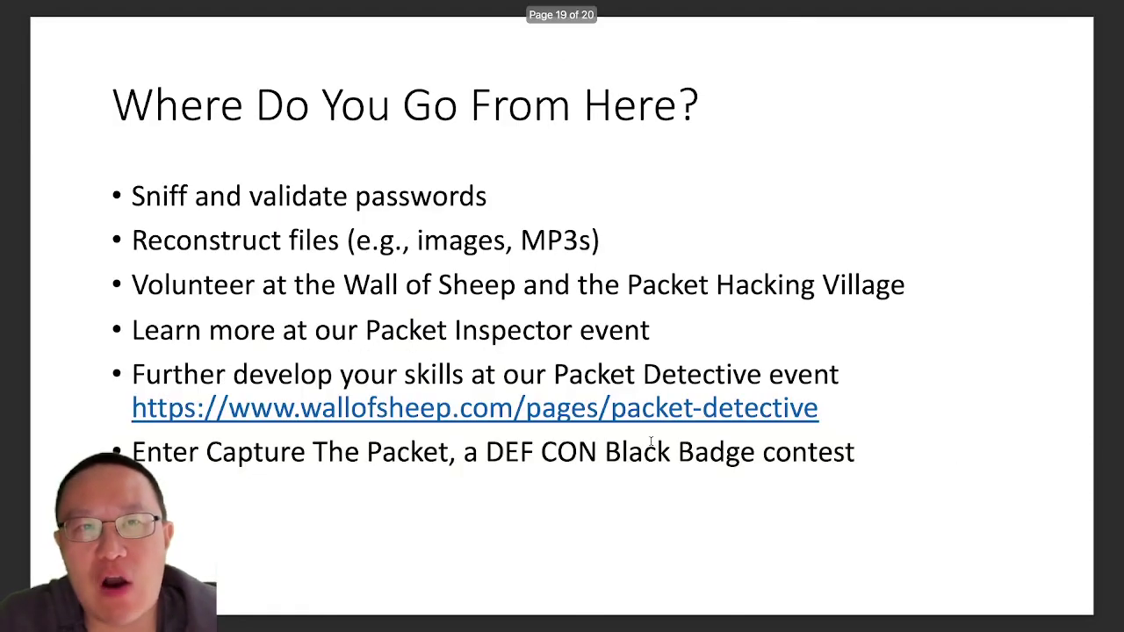